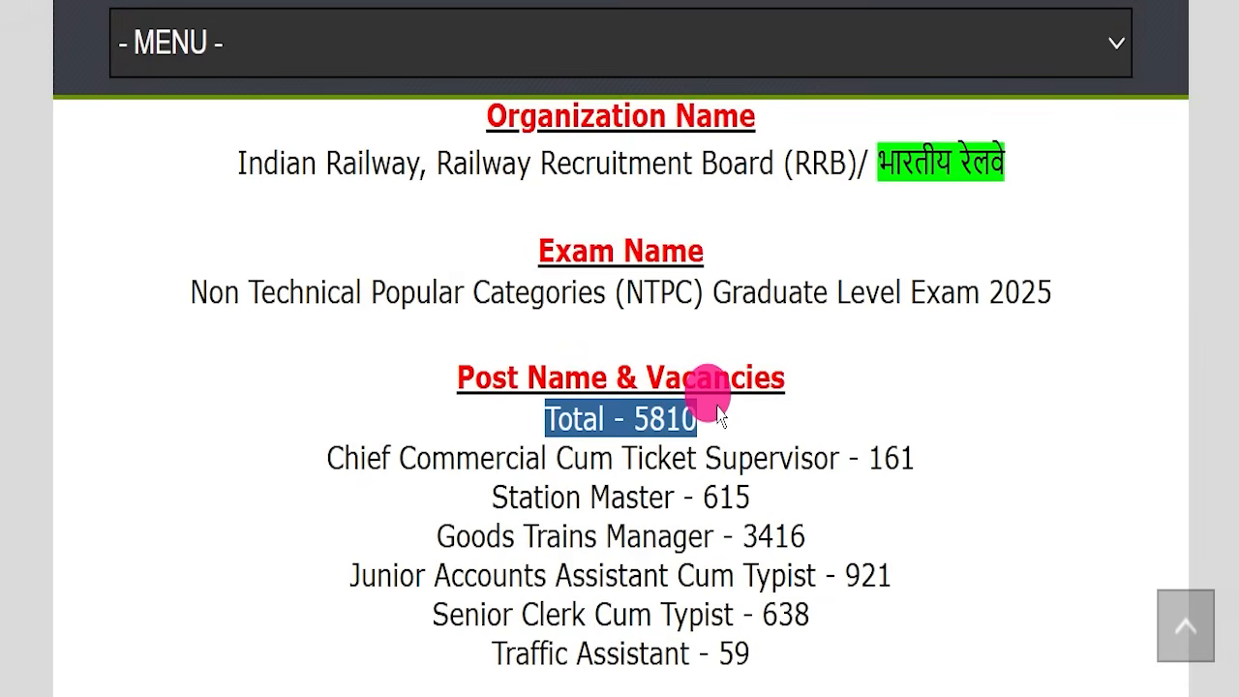
# - Review the post vacancies on the NTPC recruitment page and highlight the last date for applying online
pyautogui.scroll(2, 719, 419)
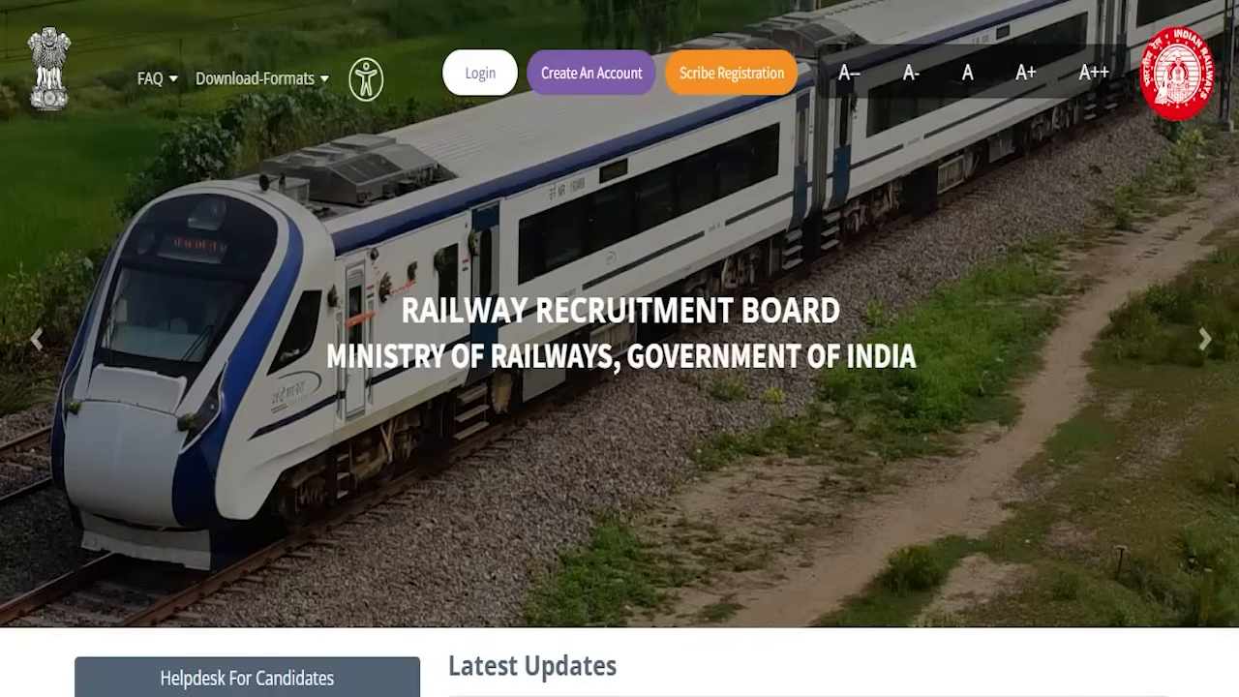
pyautogui.click(1198, 345)
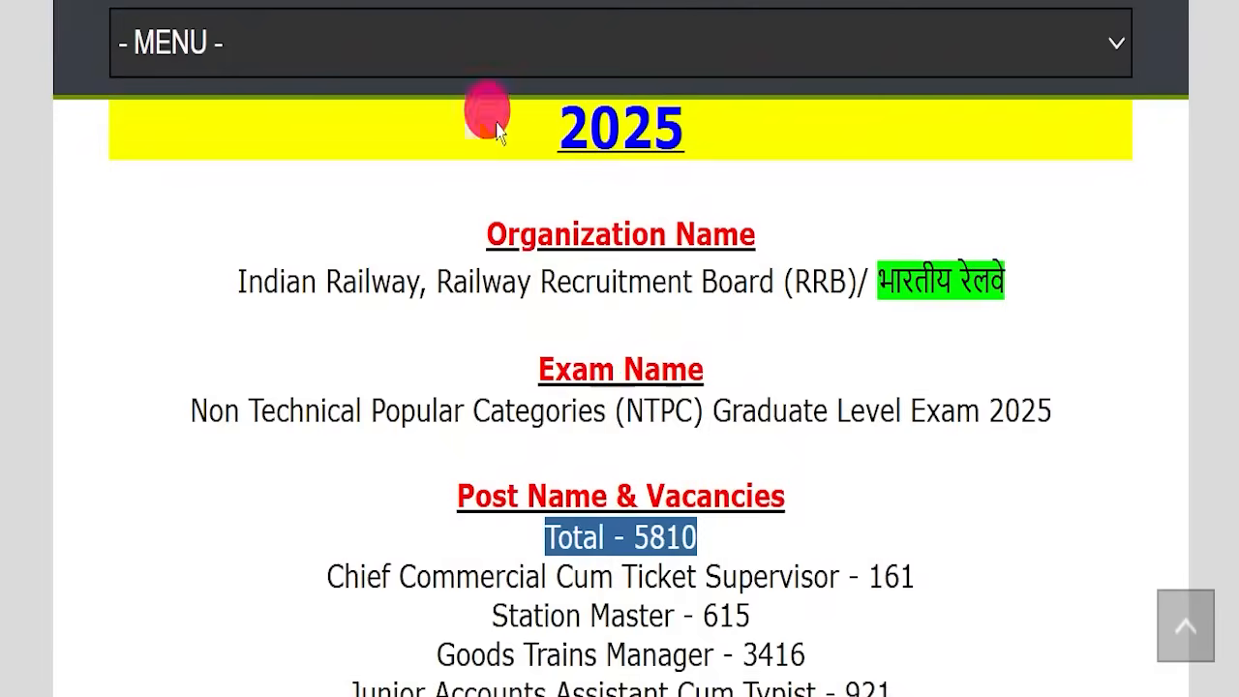
pyautogui.scroll(-4, 858, 364)
pyautogui.moveTo(682, 594); pyautogui.dragTo(924, 591)
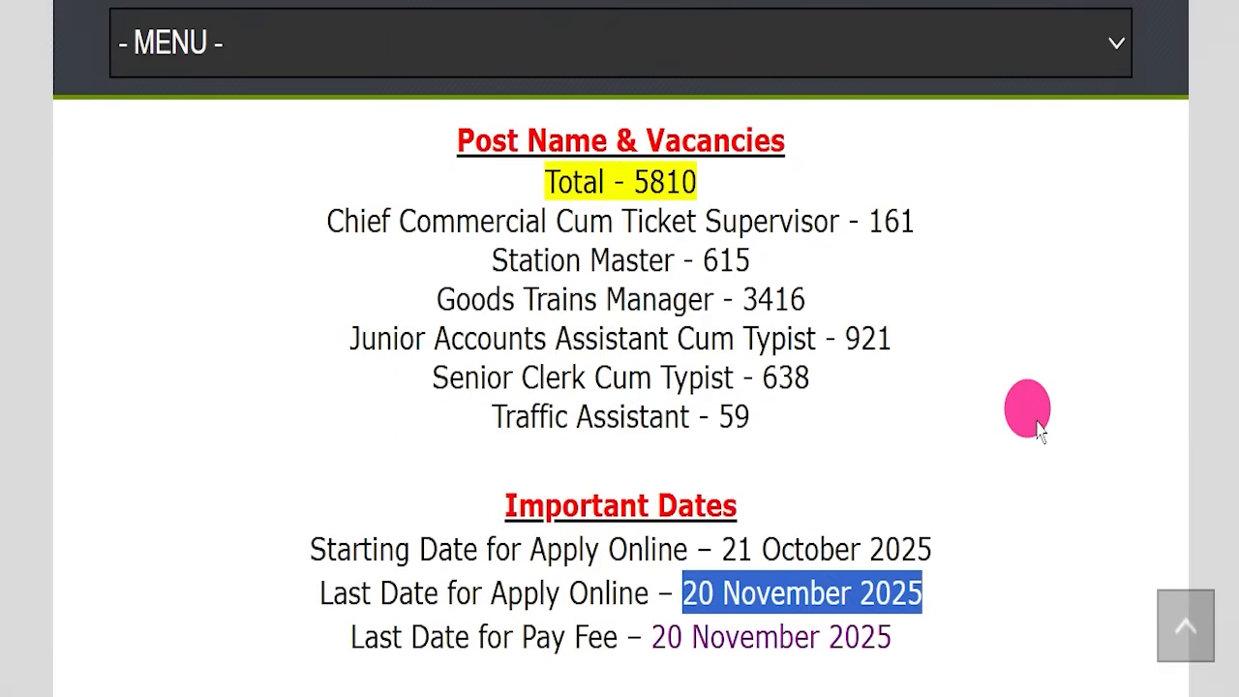
pyautogui.click(1036, 426)
pyautogui.scroll(5, 1036, 426)
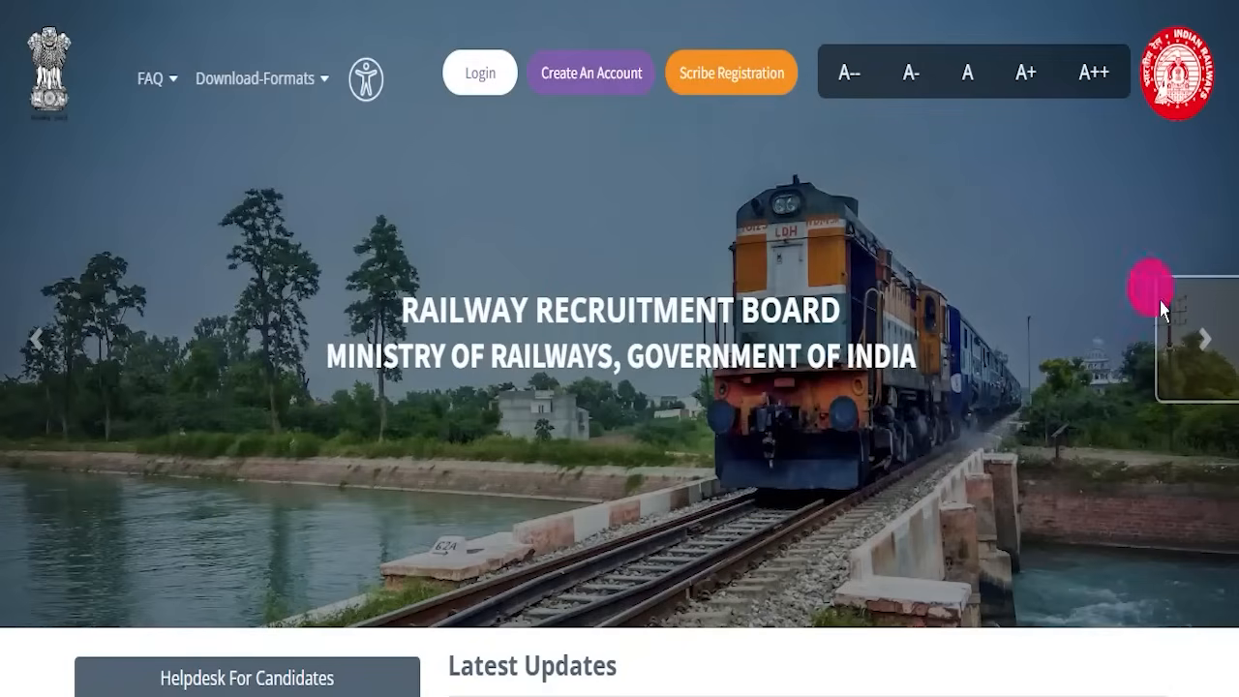
pyautogui.click(1199, 355)
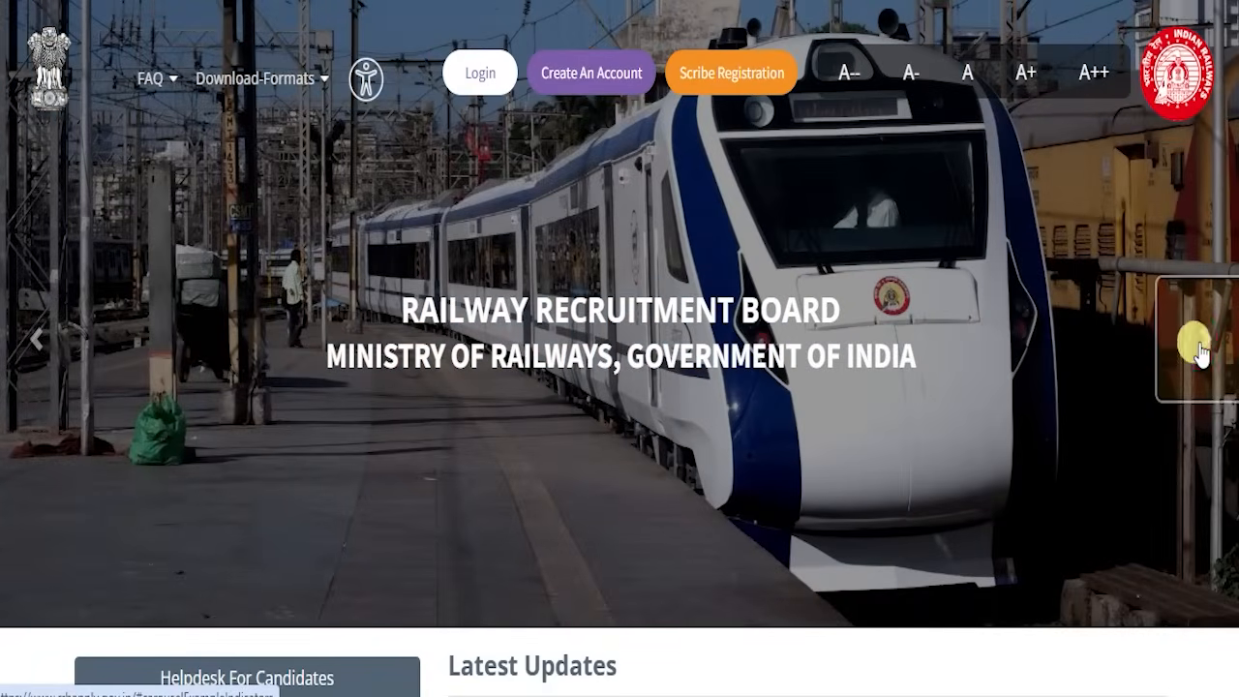
pyautogui.click(1199, 354)
pyautogui.click(1200, 354)
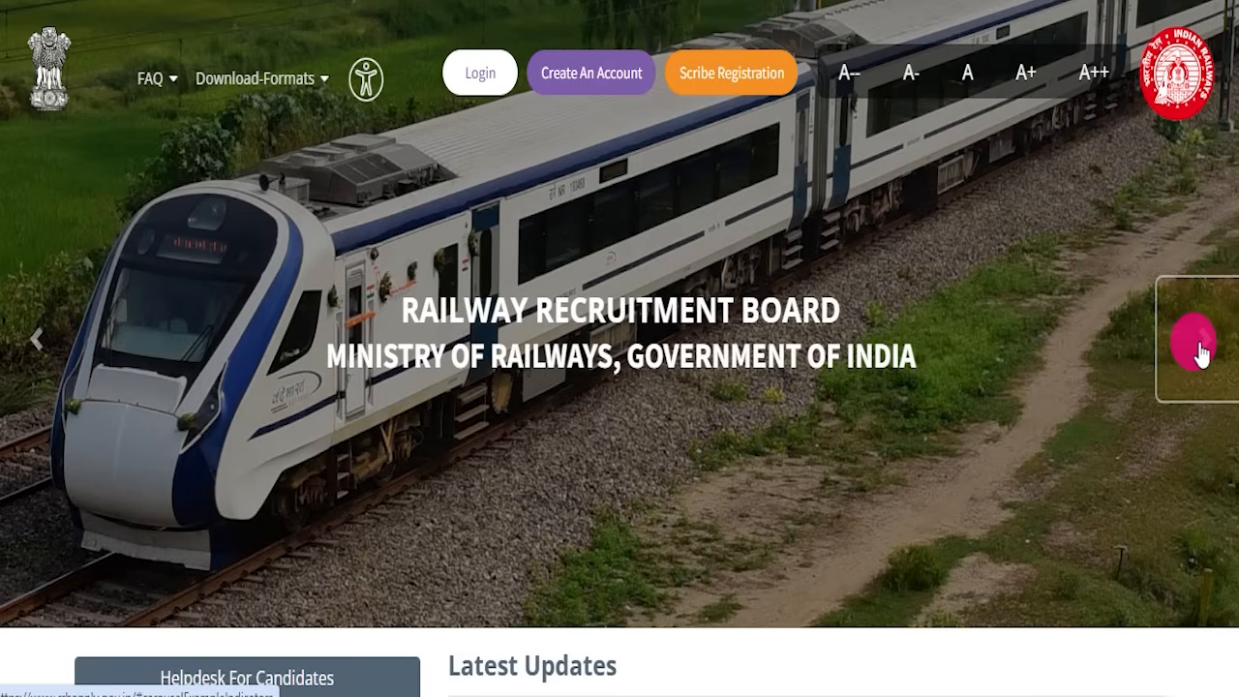
pyautogui.click(1199, 354)
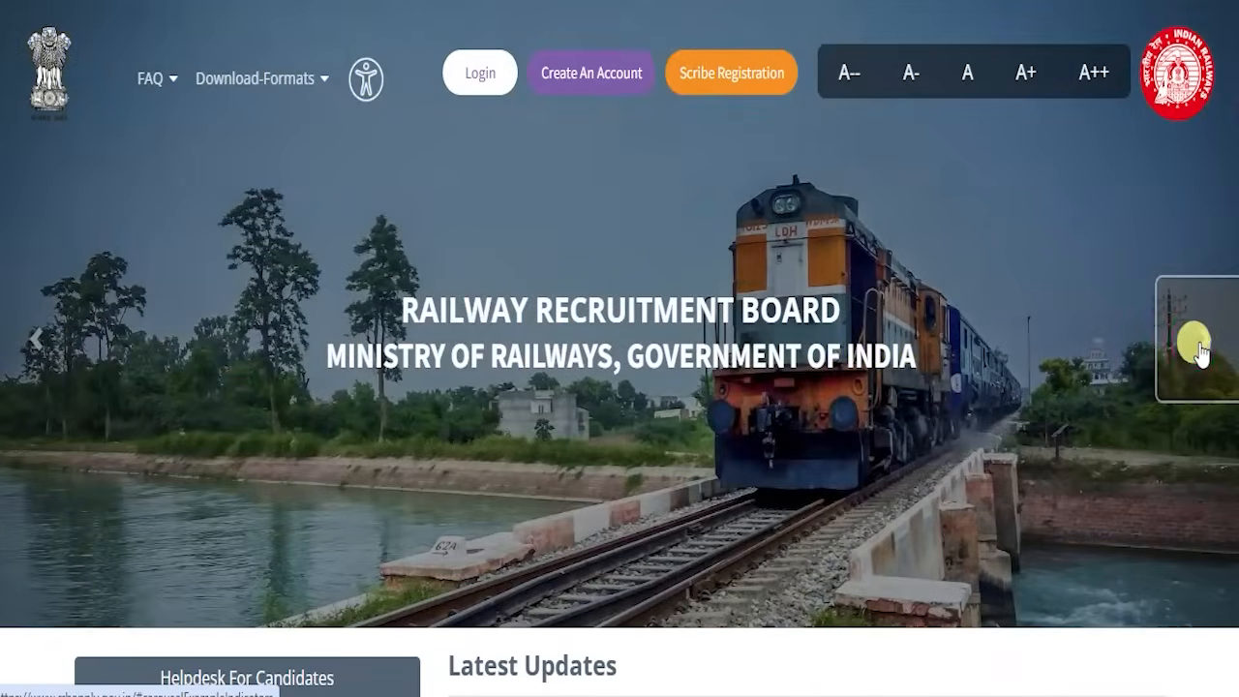
pyautogui.click(1199, 355)
pyautogui.click(1200, 354)
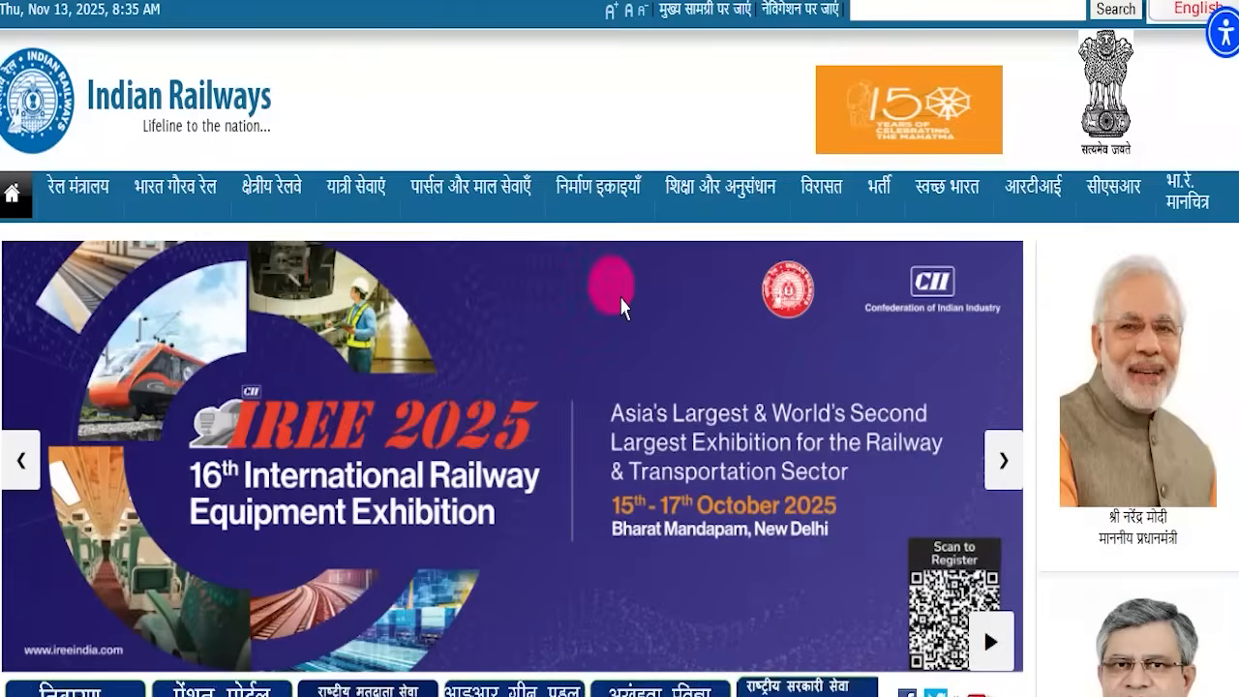
# - Look through the Indian Railways homepage, including its service links and Important Information section
pyautogui.scroll(-10, 622, 465)
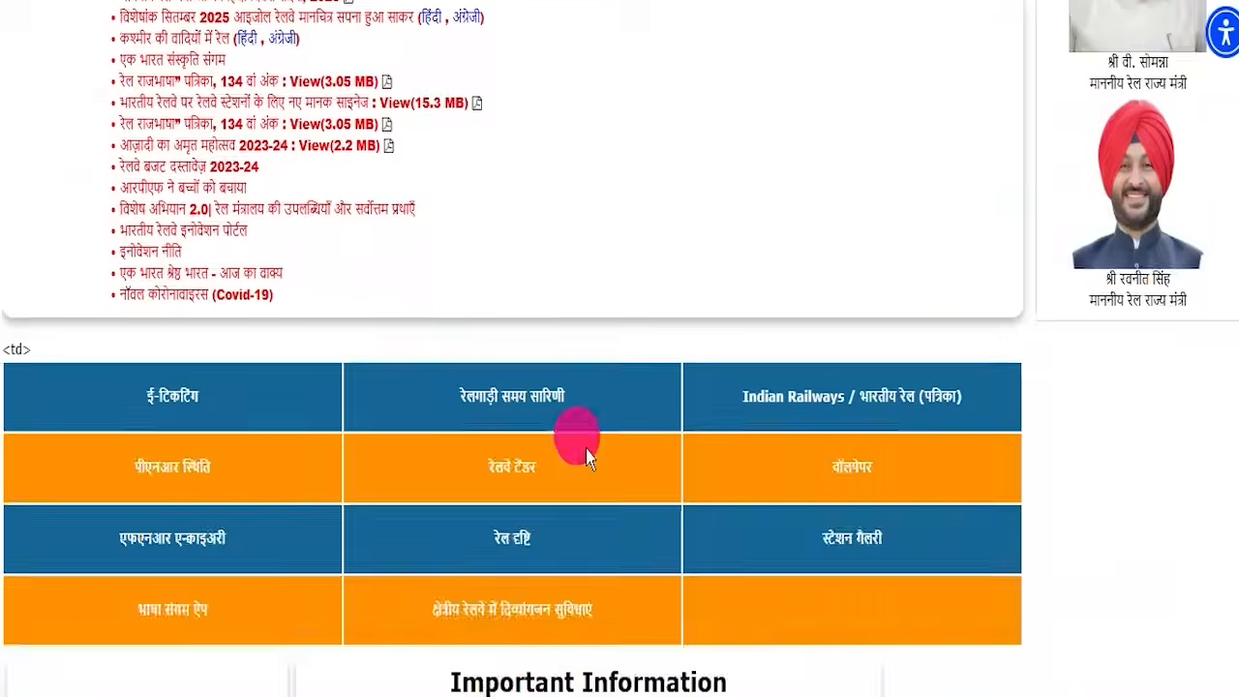
pyautogui.scroll(-7, 588, 457)
pyautogui.scroll(15, 591, 467)
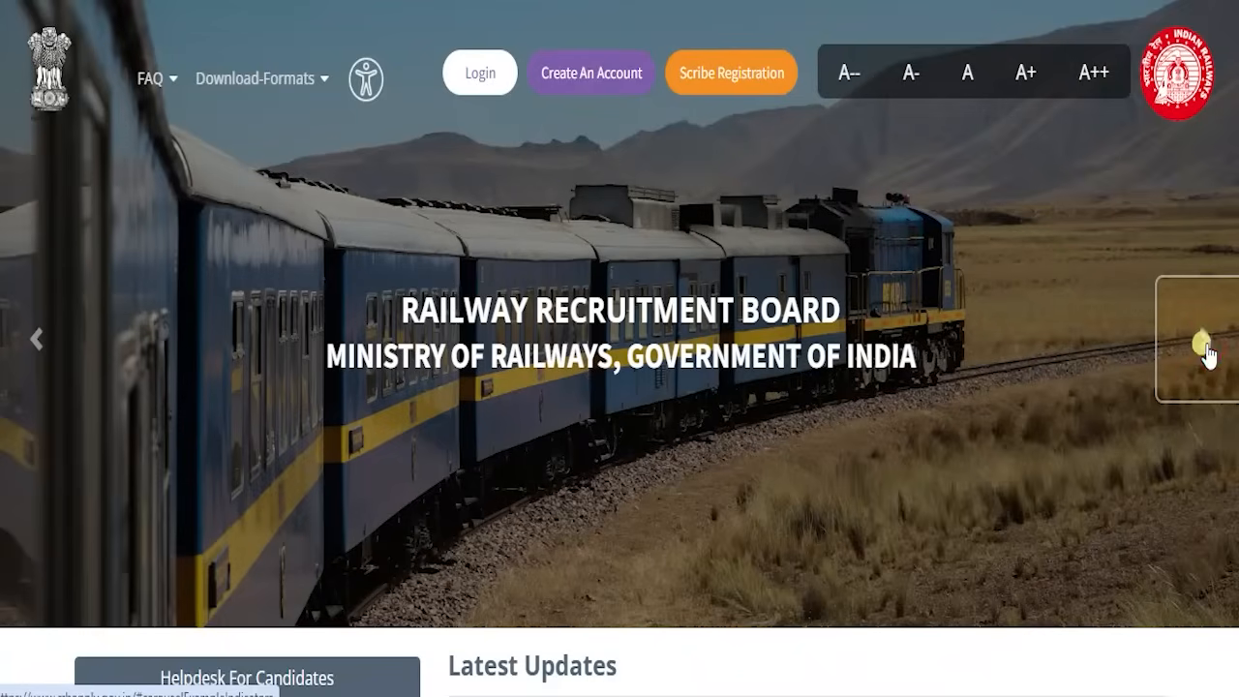
pyautogui.click(1212, 356)
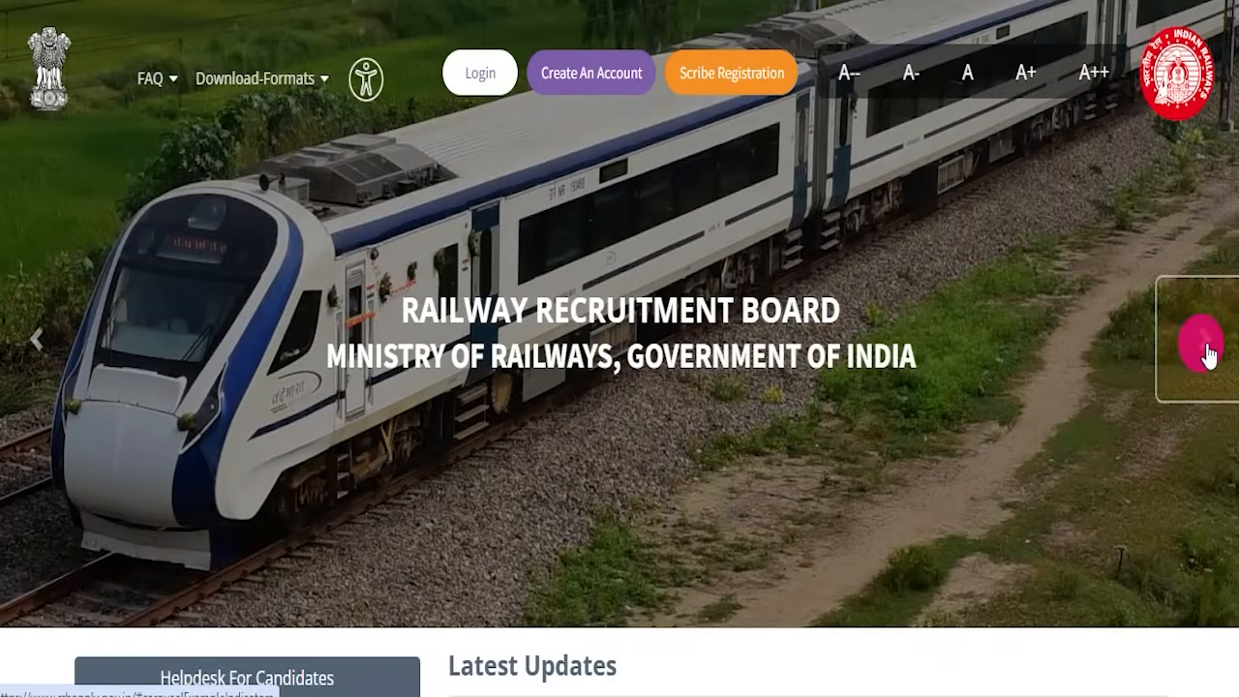
pyautogui.click(1209, 353)
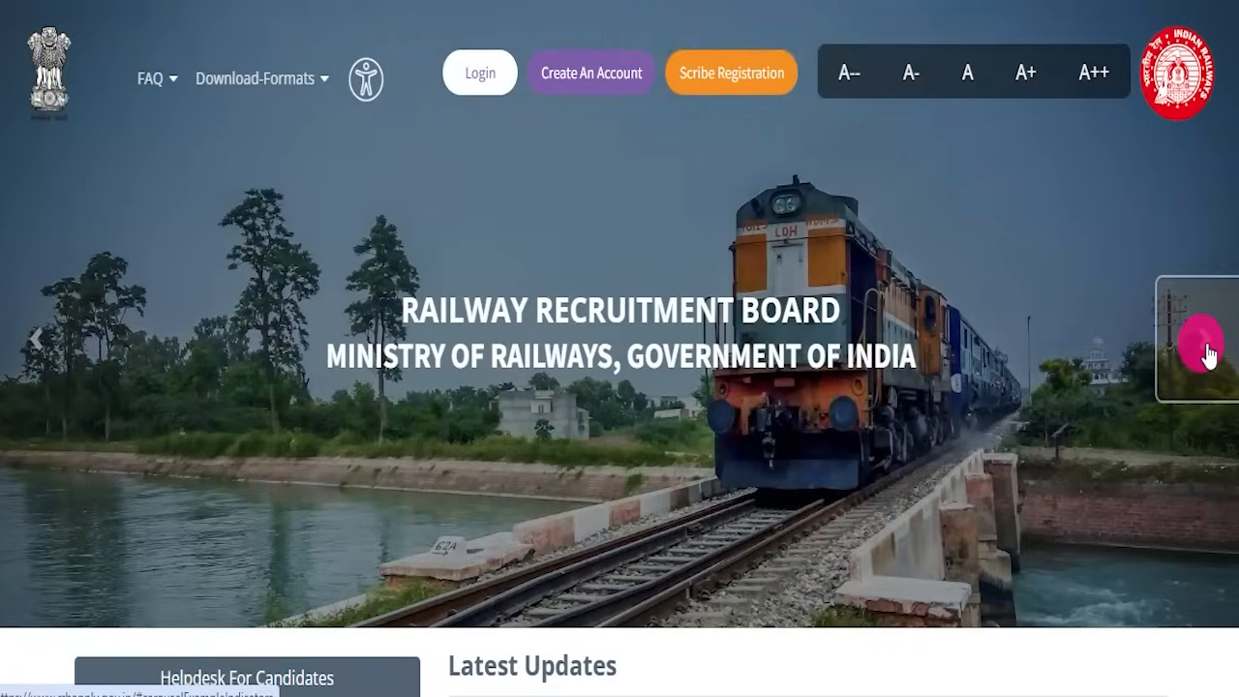
pyautogui.click(1208, 354)
pyautogui.click(1208, 354)
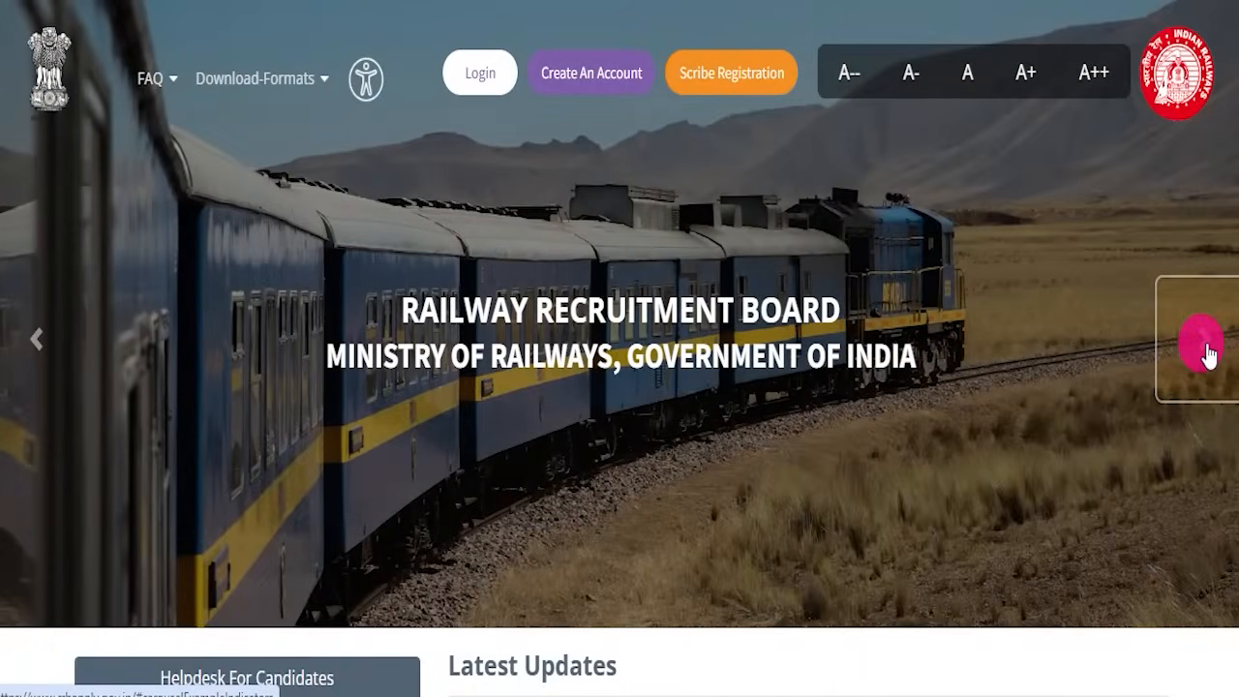
pyautogui.click(1208, 354)
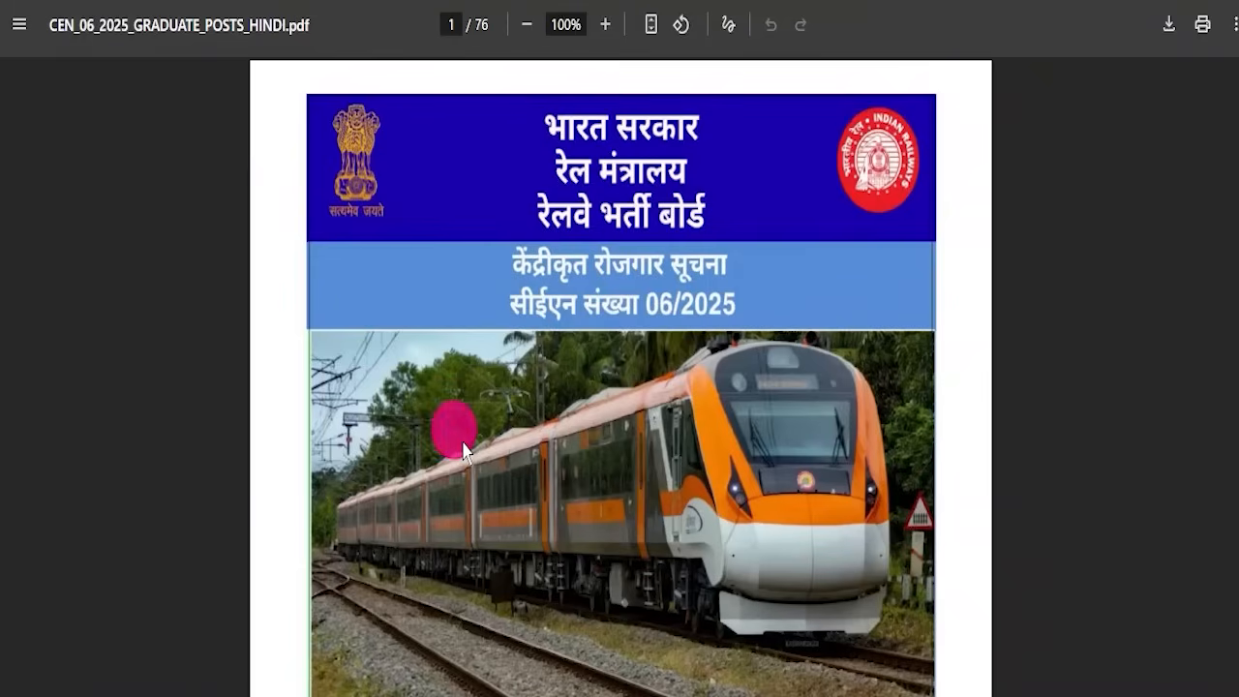
# - Look over the opening page of the Hindi and English CEN 06/2025 graduate posts notification PDFs
pyautogui.scroll(-10, 461, 425)
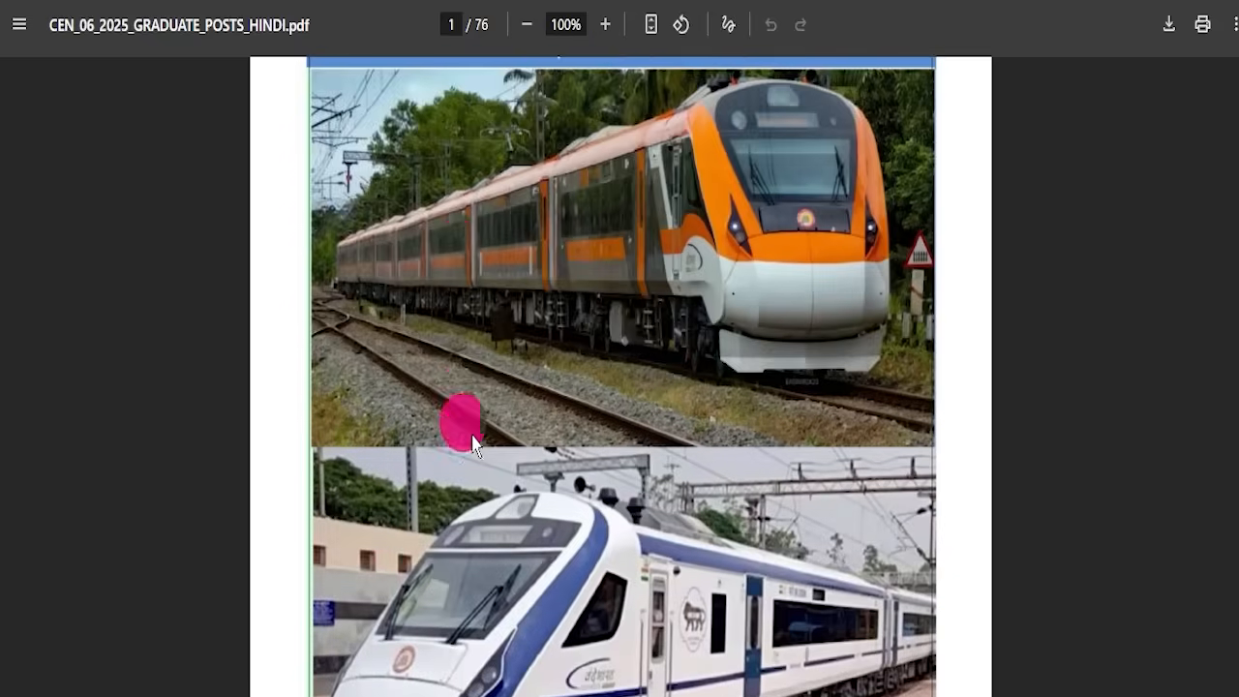
pyautogui.scroll(10, 409, 338)
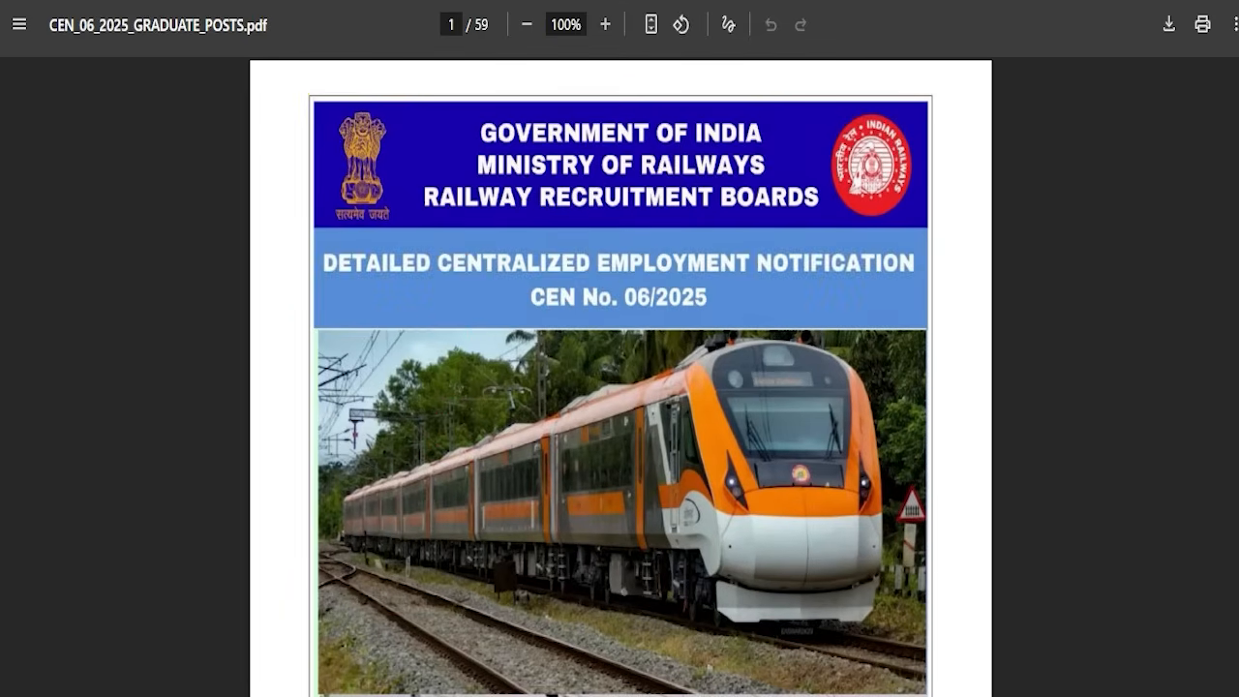
pyautogui.scroll(-1, 451, 360)
pyautogui.scroll(1, 459, 383)
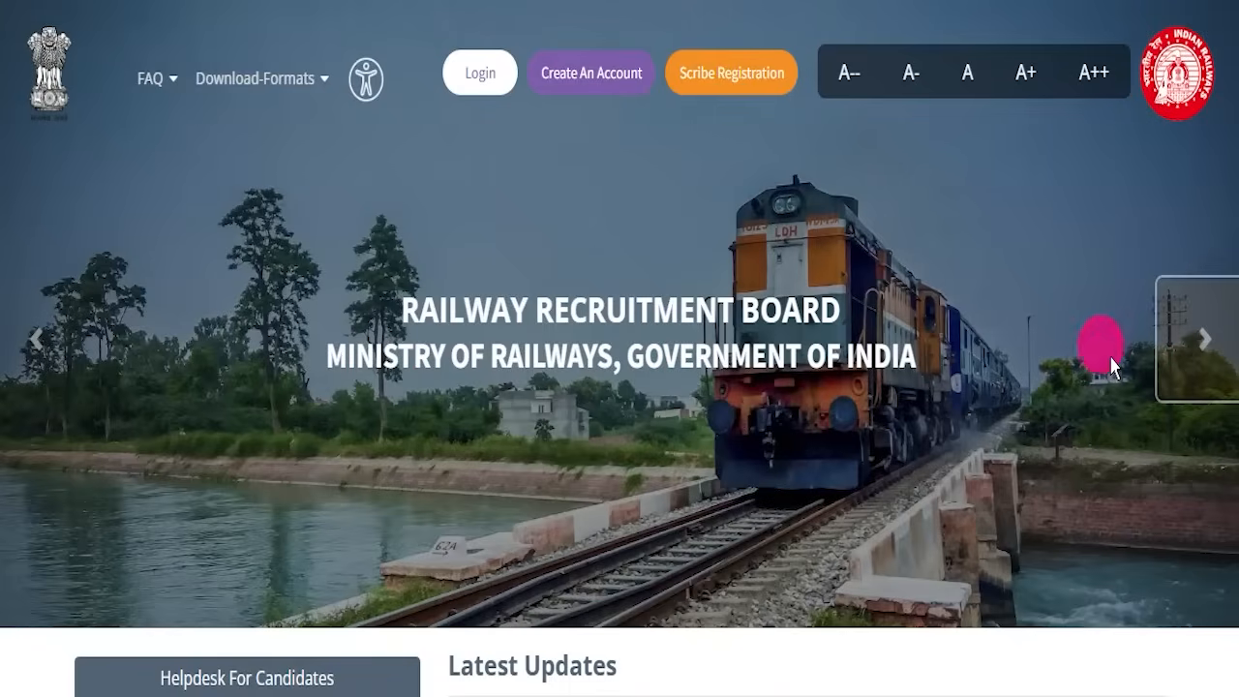
pyautogui.click(1196, 348)
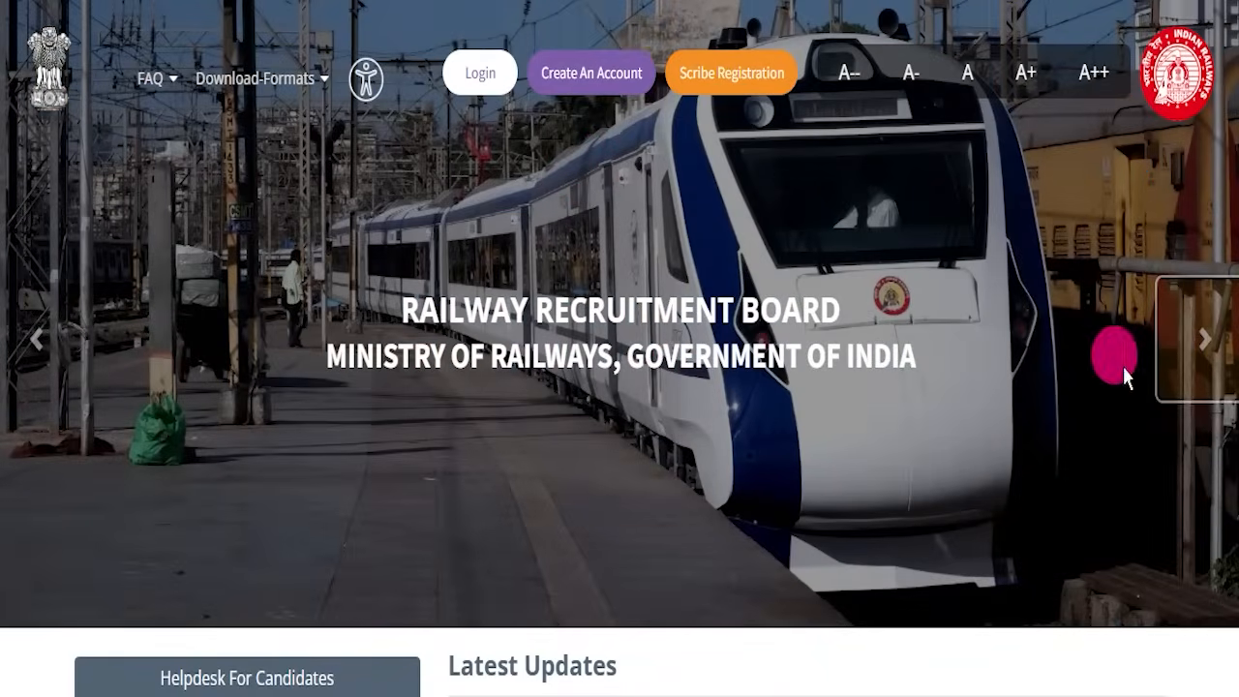
pyautogui.click(1189, 350)
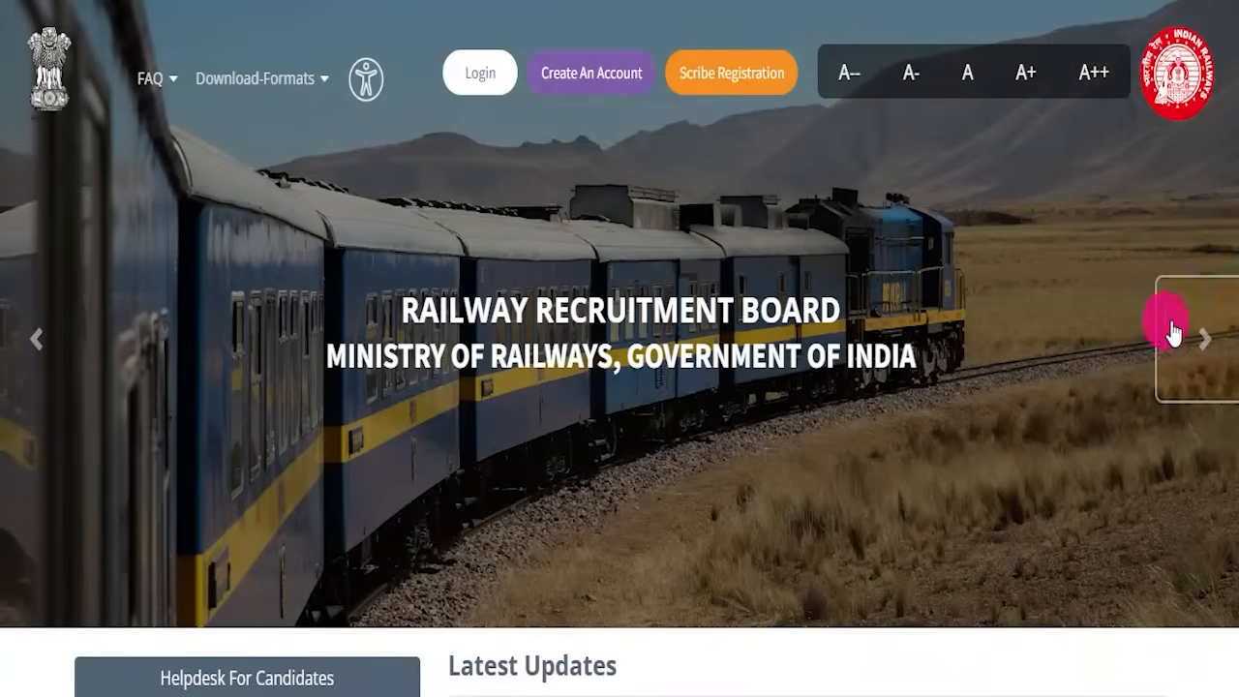
pyautogui.click(1173, 332)
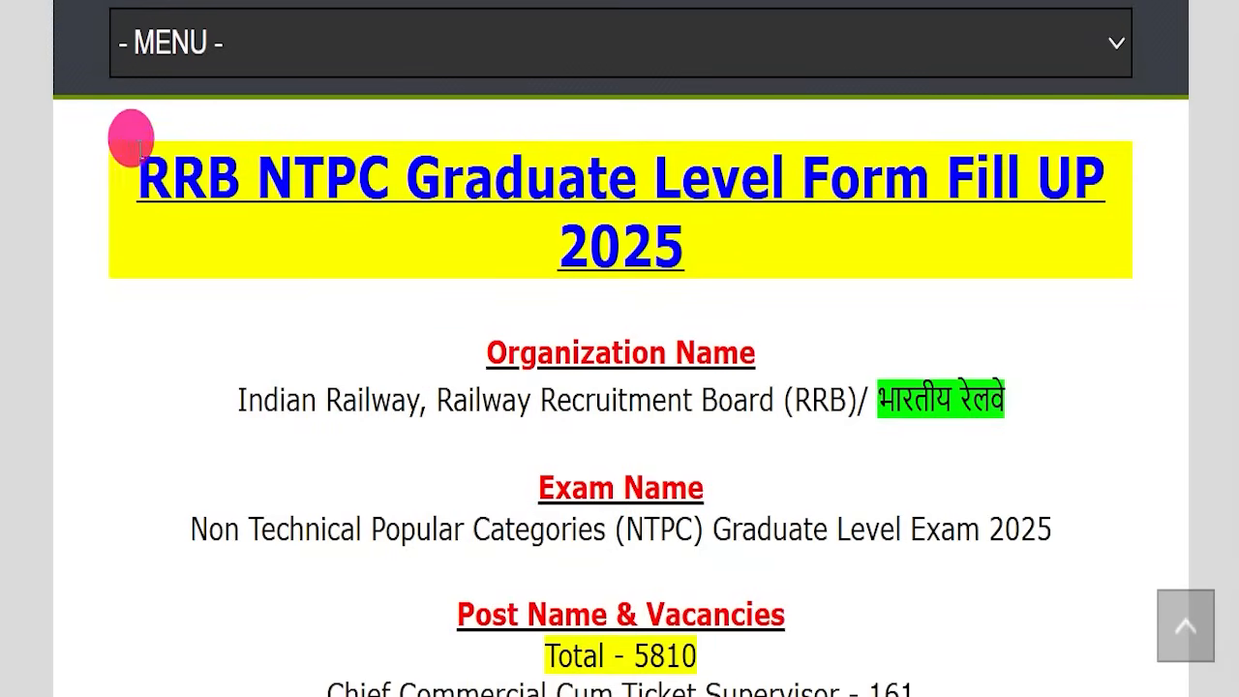
# - Highlight the RRB NTPC Graduate Level Form Fill UP 2025 title and check the IndSarkariNaukri site header
pyautogui.moveTo(116, 179); pyautogui.dragTo(818, 244)
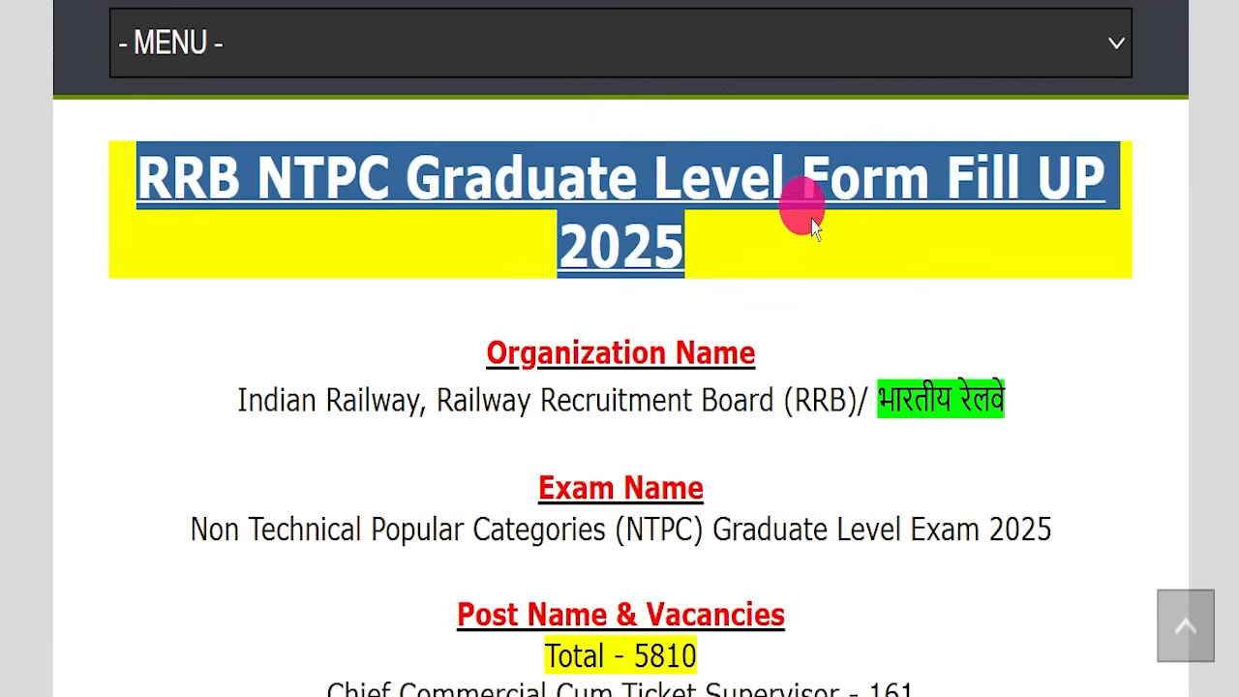
pyautogui.click(405, 300)
pyautogui.scroll(15, 406, 300)
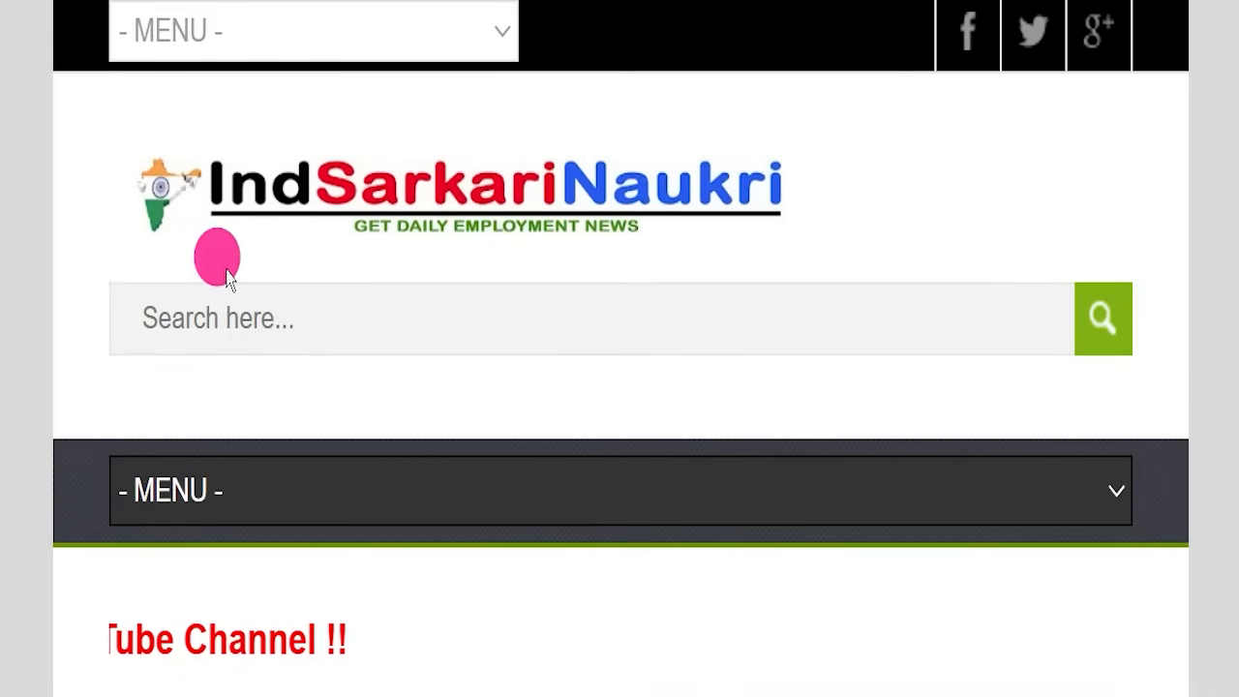
pyautogui.scroll(-15, 605, 339)
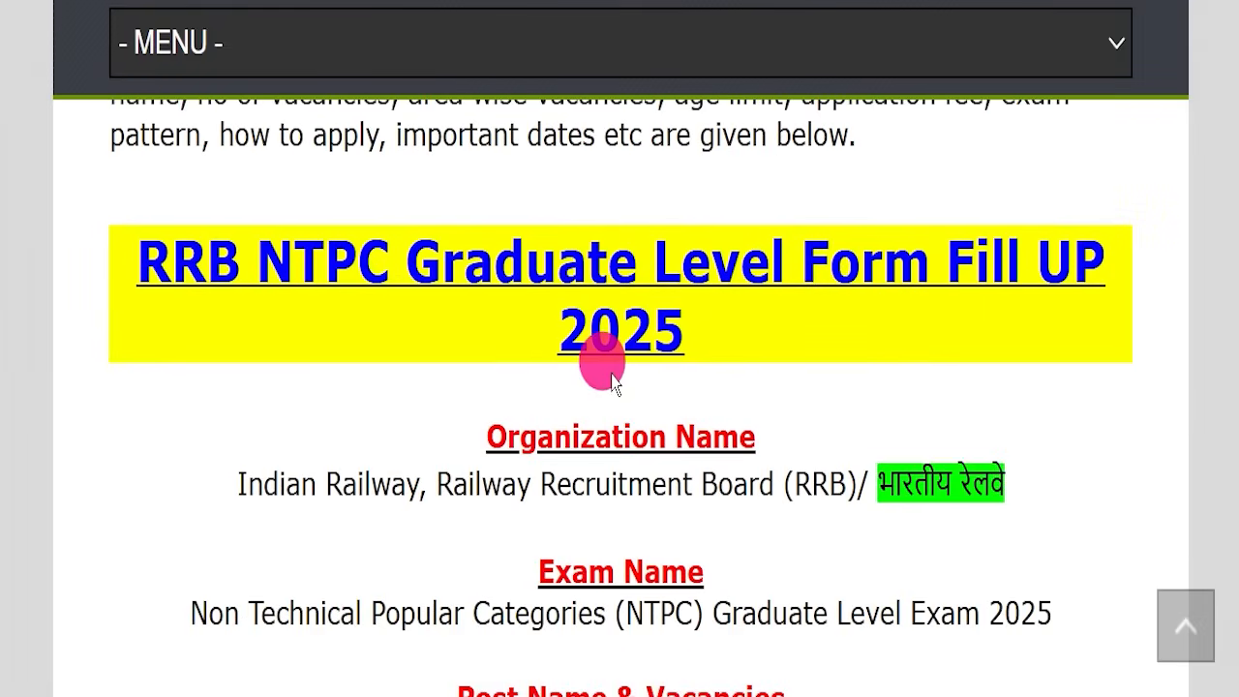
pyautogui.scroll(-1, 612, 383)
pyautogui.scroll(1, 593, 365)
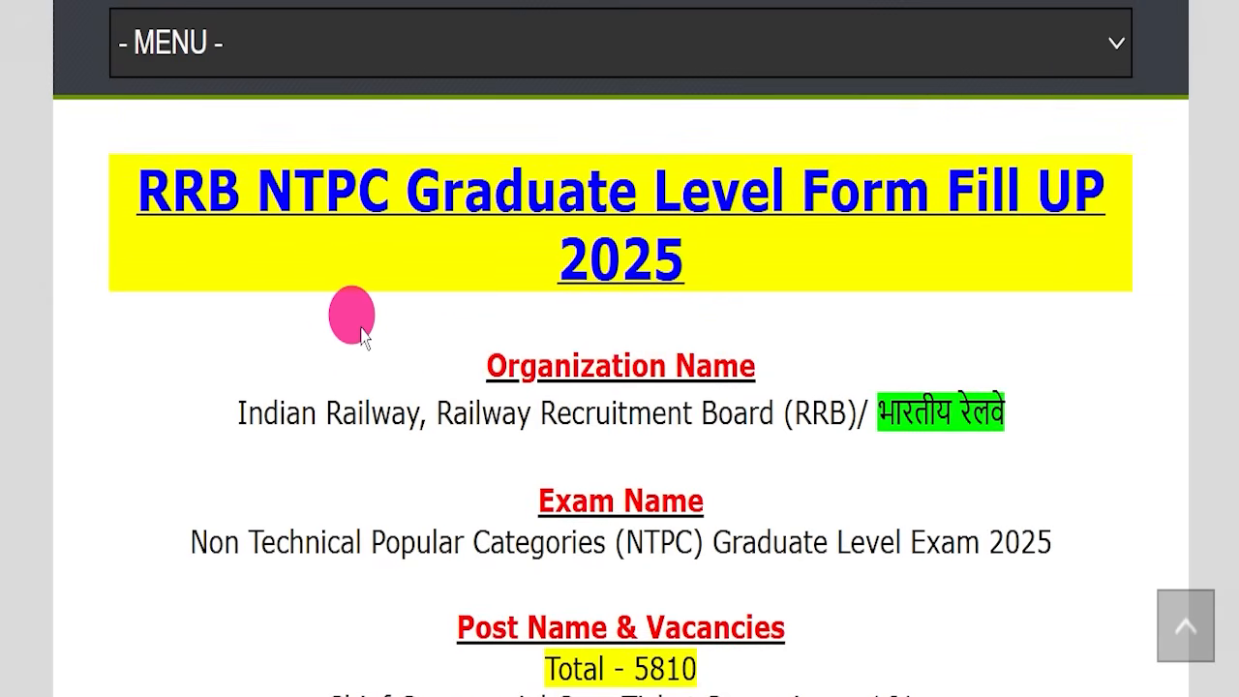
# - Highlight the form title, the organization name and the NTPC exam name on the recruitment page
pyautogui.moveTo(125, 192); pyautogui.dragTo(731, 262)
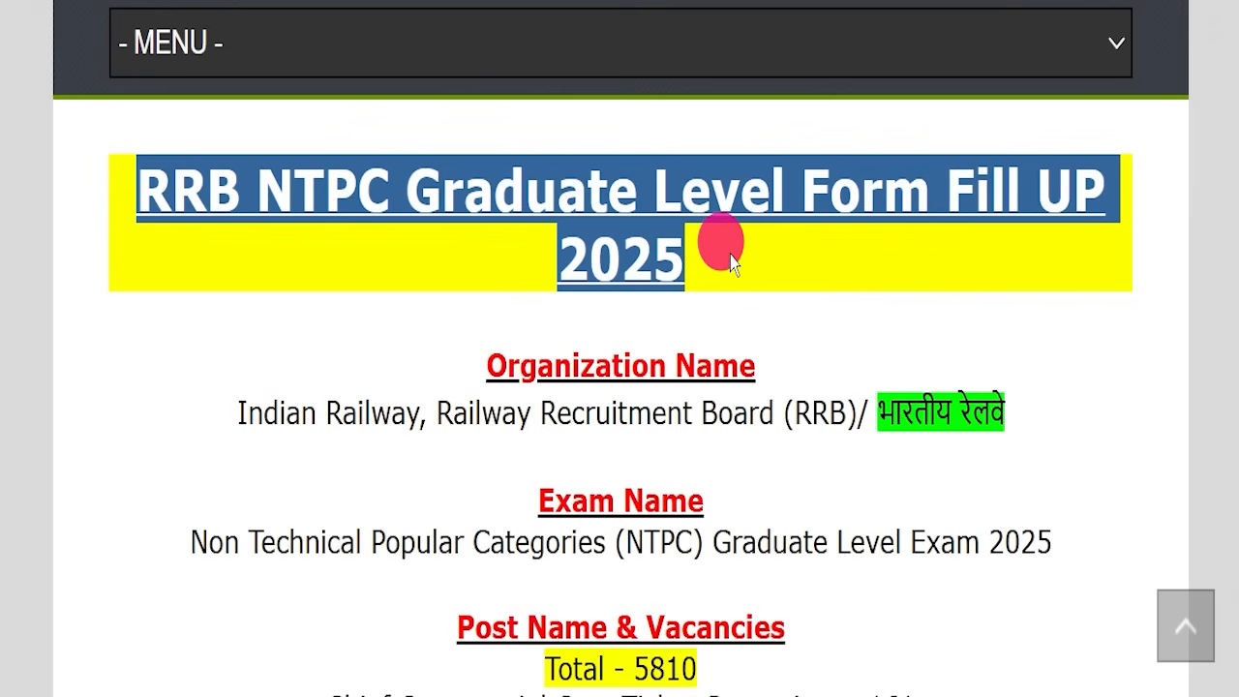
pyautogui.moveTo(171, 410); pyautogui.dragTo(1008, 399)
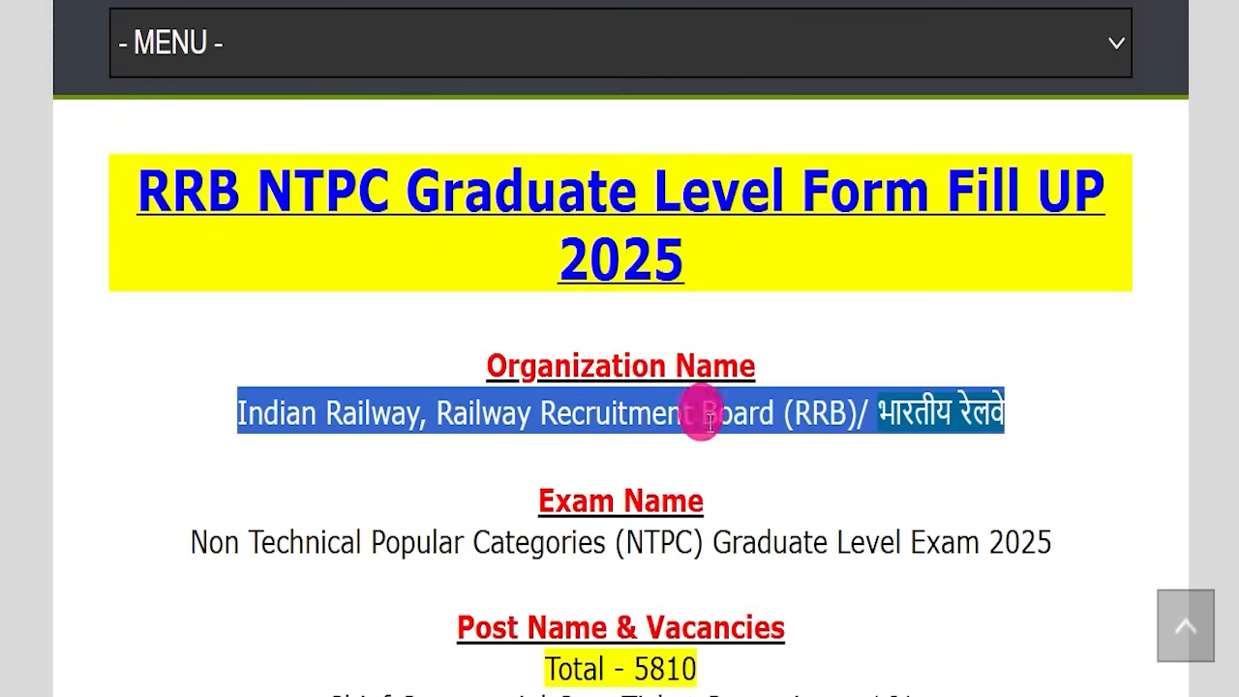
pyautogui.scroll(-1, 707, 435)
pyautogui.moveTo(619, 426); pyautogui.dragTo(751, 427)
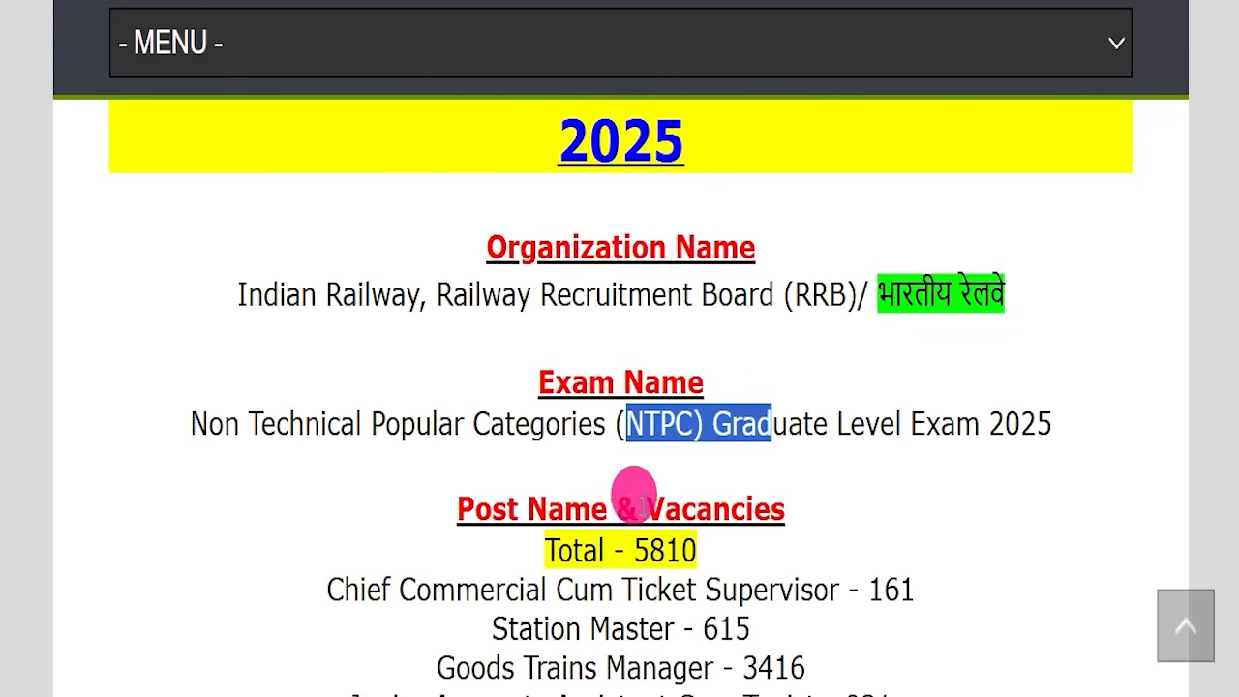
# - Highlight the total vacancies and each listed post, from Chief Commercial Cum Ticket Supervisor to Traffic Assistant
pyautogui.click(547, 548)
pyautogui.moveTo(545, 552); pyautogui.dragTo(714, 540)
pyautogui.scroll(-3, 862, 514)
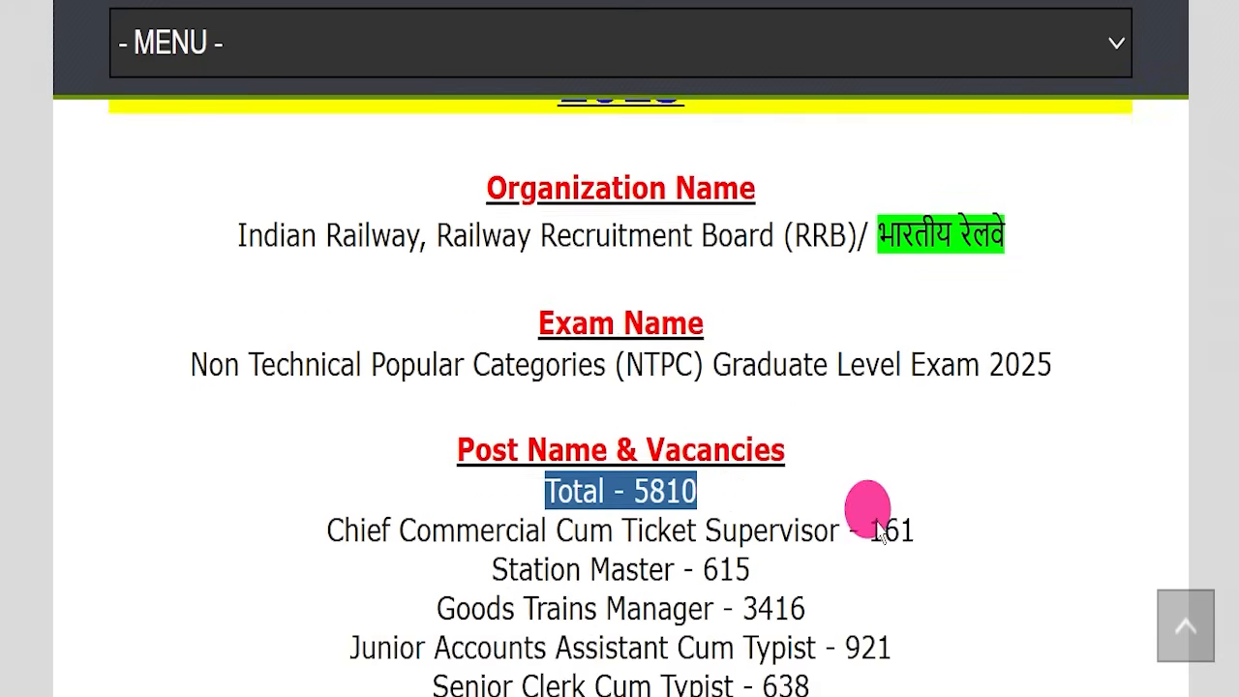
pyautogui.moveTo(307, 233); pyautogui.dragTo(842, 235)
pyautogui.moveTo(492, 273); pyautogui.dragTo(661, 268)
pyautogui.moveTo(426, 312); pyautogui.dragTo(724, 312)
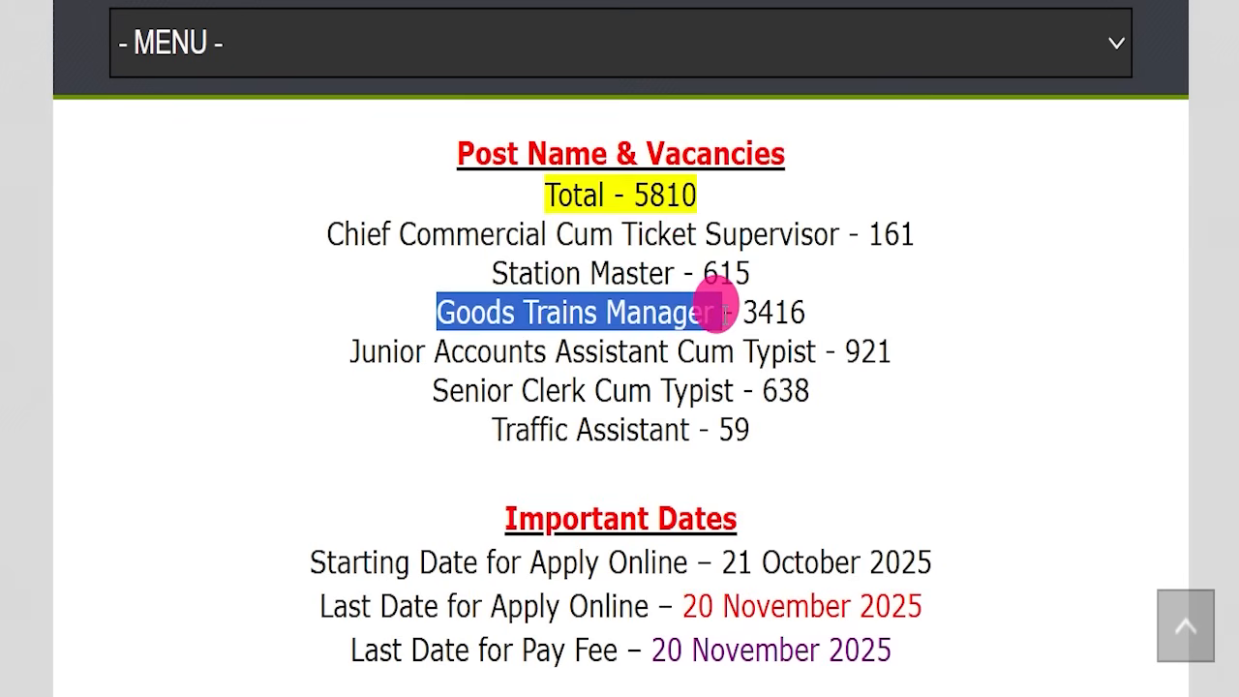
pyautogui.moveTo(360, 352); pyautogui.dragTo(775, 339)
pyautogui.moveTo(407, 389); pyautogui.dragTo(703, 401)
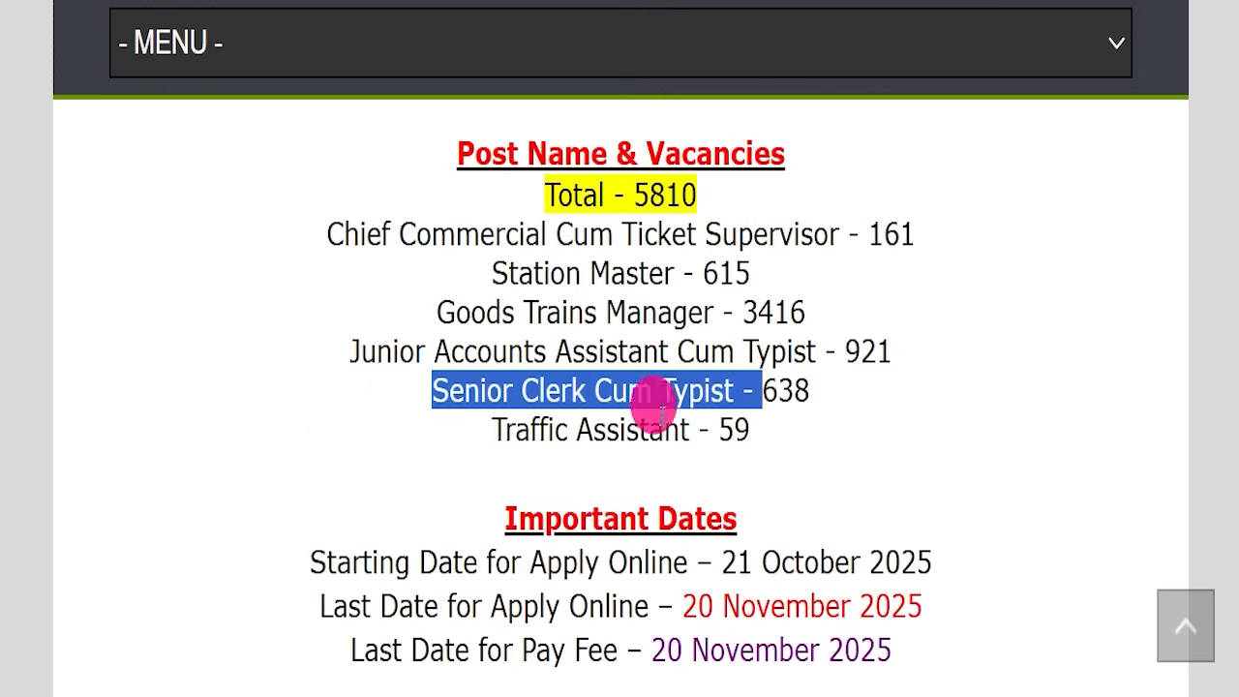
pyautogui.moveTo(492, 429); pyautogui.dragTo(755, 437)
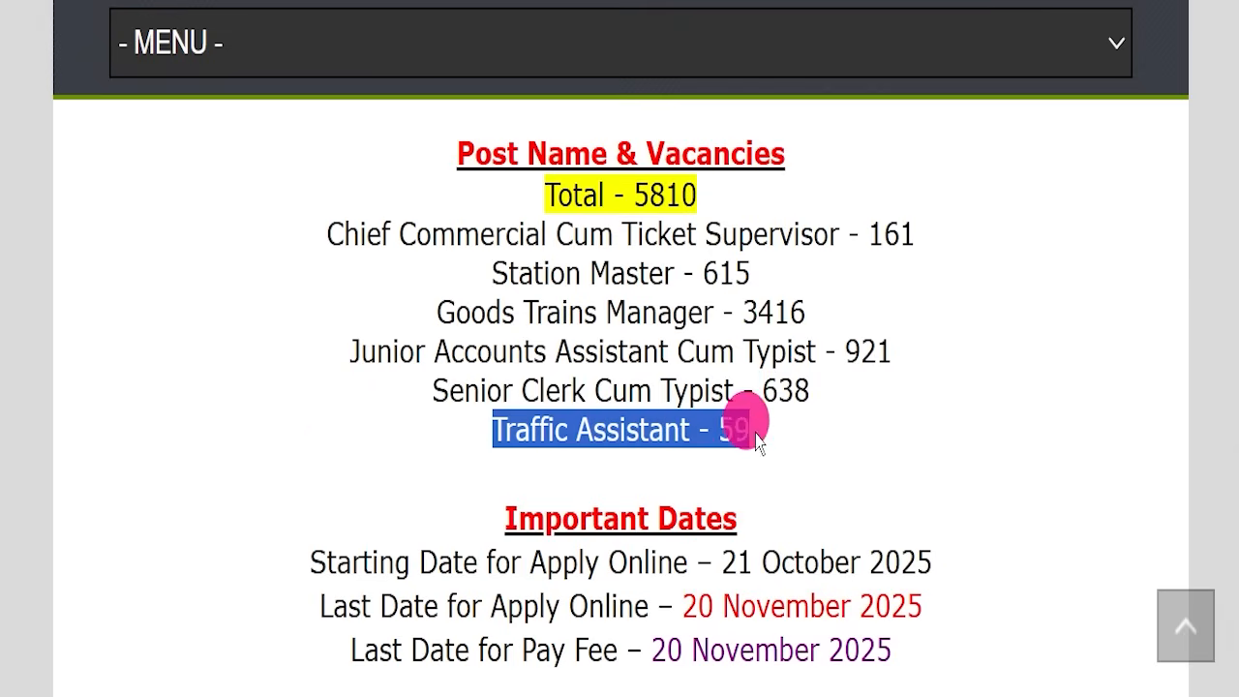
# - Highlight the last date for applying online and the two amounts under Pay Scale
pyautogui.scroll(-3, 752, 404)
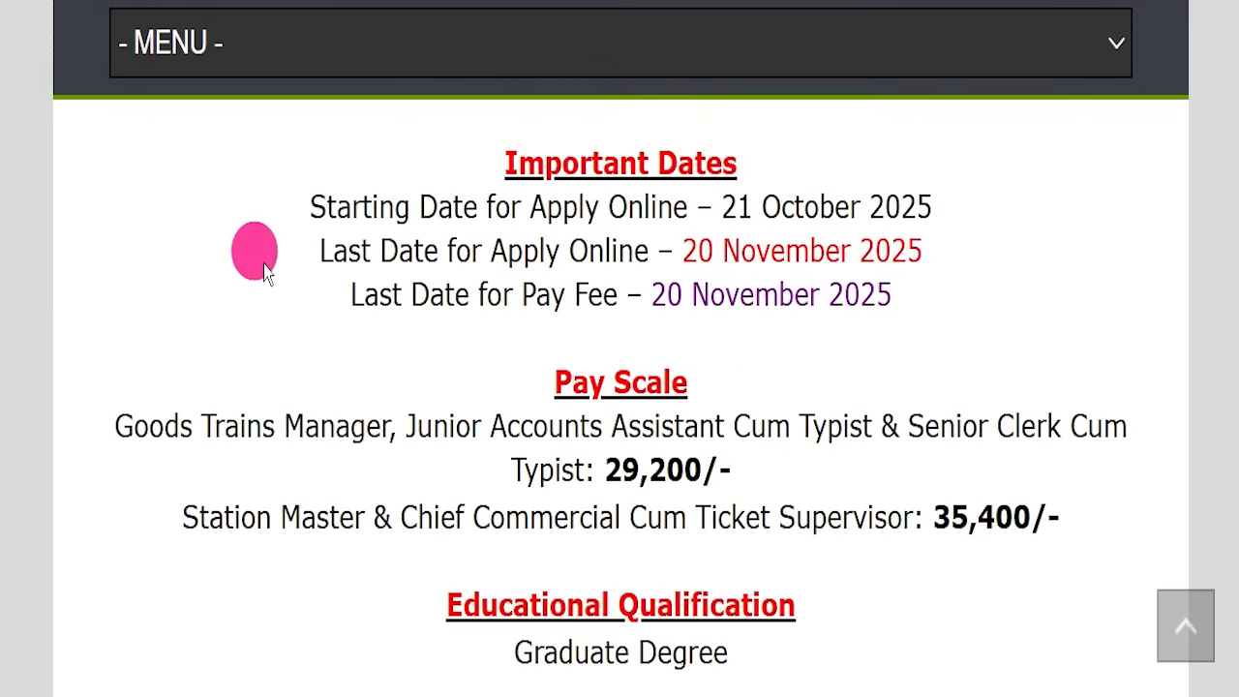
pyautogui.moveTo(262, 255); pyautogui.dragTo(937, 261)
pyautogui.scroll(-2, 691, 415)
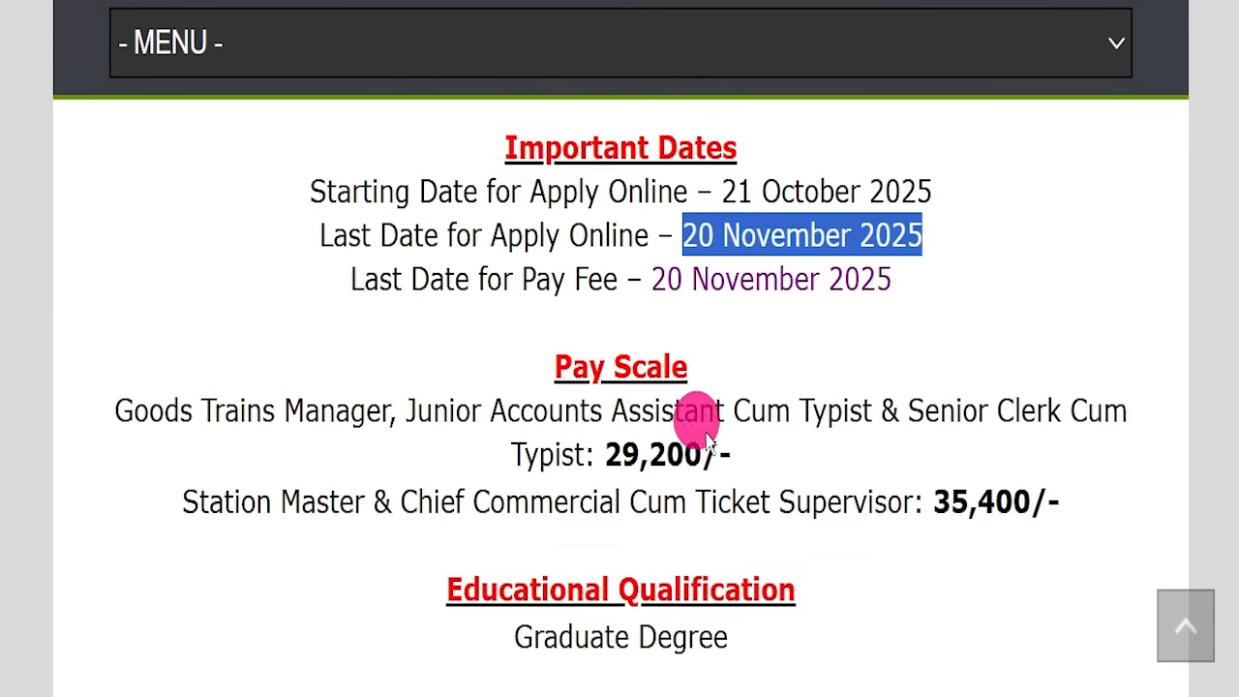
pyautogui.moveTo(609, 232); pyautogui.dragTo(735, 242)
pyautogui.moveTo(932, 280); pyautogui.dragTo(1060, 281)
# - Highlight the required educational qualification and the age limit on the recruitment page
pyautogui.moveTo(481, 423); pyautogui.dragTo(849, 409)
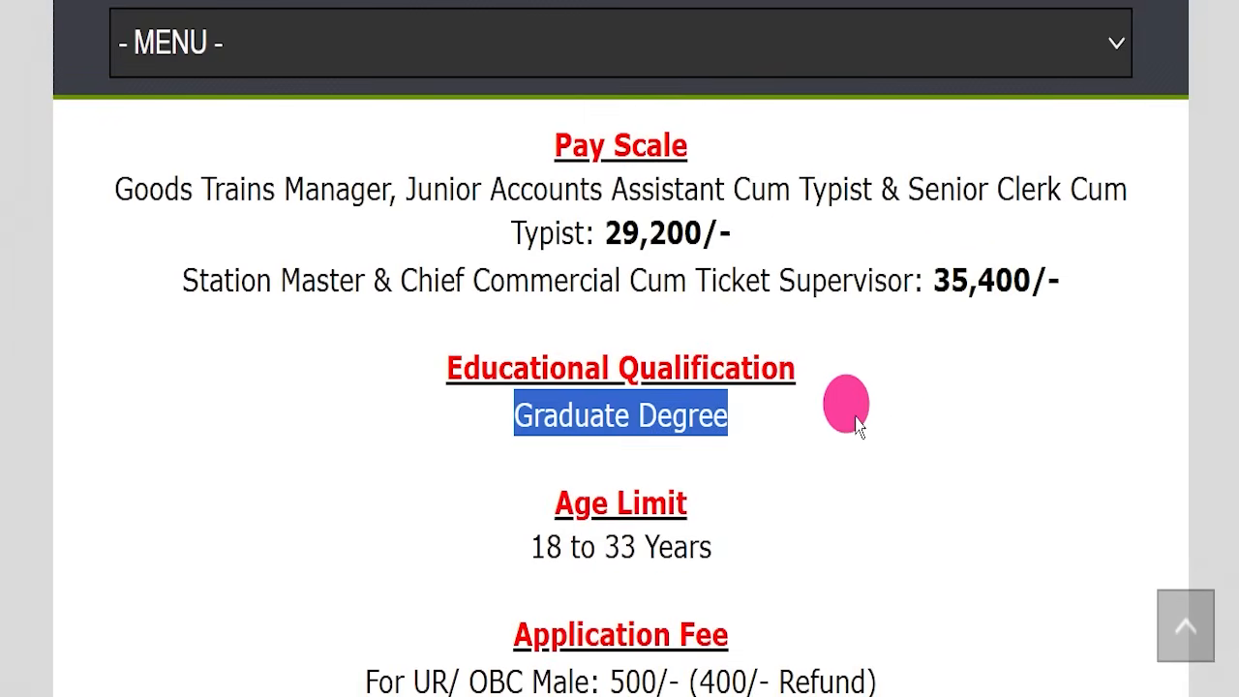
pyautogui.moveTo(502, 545); pyautogui.dragTo(813, 553)
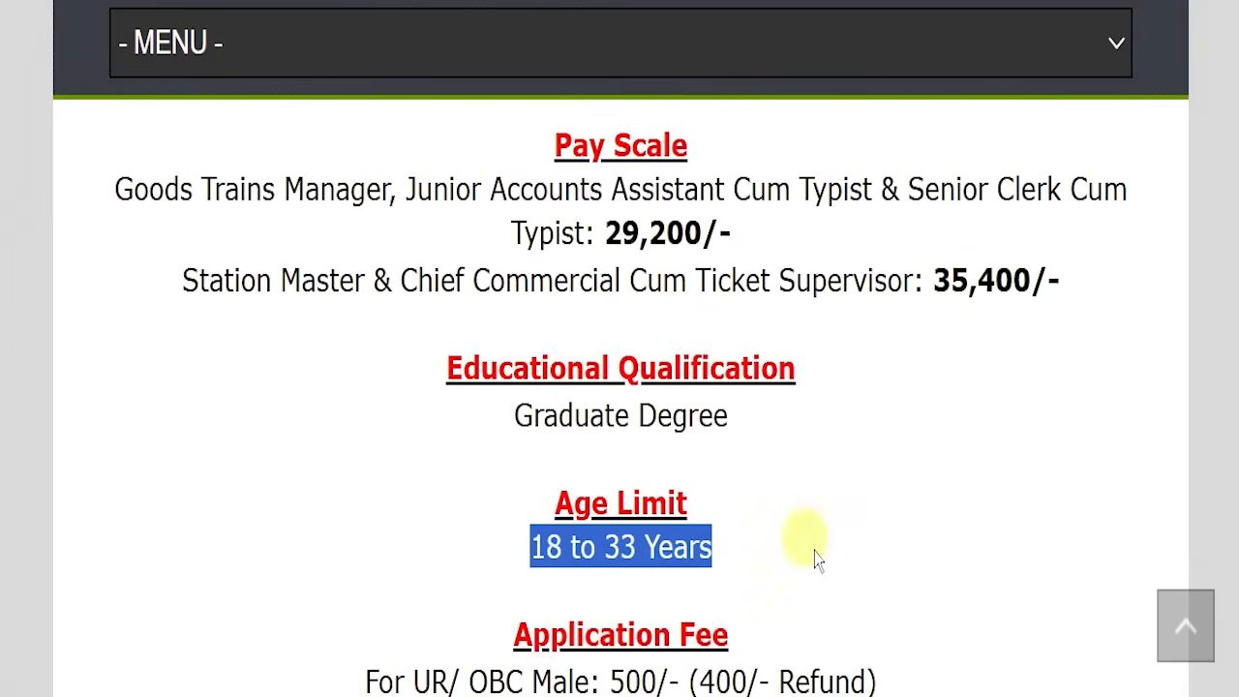
# - Highlight the application fee for each candidate category and the online payment mode on the recruitment page
pyautogui.scroll(-4, 875, 498)
pyautogui.moveTo(364, 327); pyautogui.dragTo(910, 336)
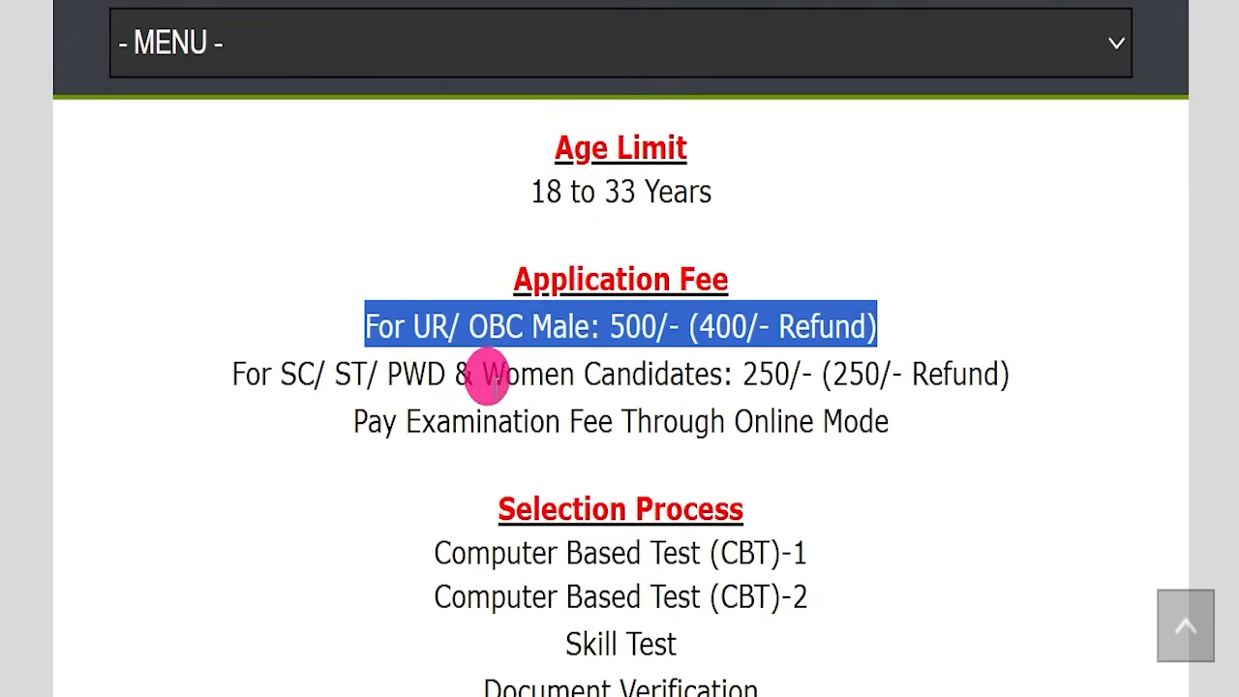
pyautogui.moveTo(247, 374); pyautogui.dragTo(1040, 382)
pyautogui.moveTo(738, 422); pyautogui.dragTo(927, 426)
# - Highlight the Selection Process stages, from CBT-1 to Medical Examination, and the application mode
pyautogui.scroll(-3, 921, 396)
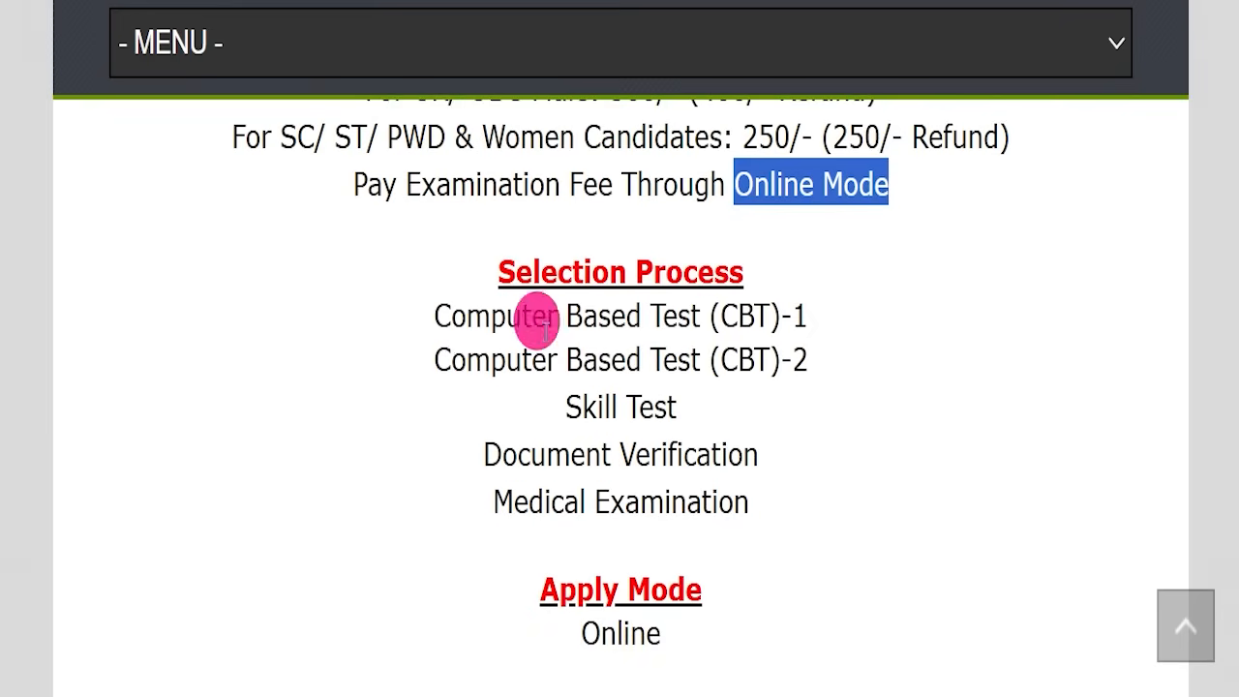
pyautogui.moveTo(391, 333); pyautogui.dragTo(786, 538)
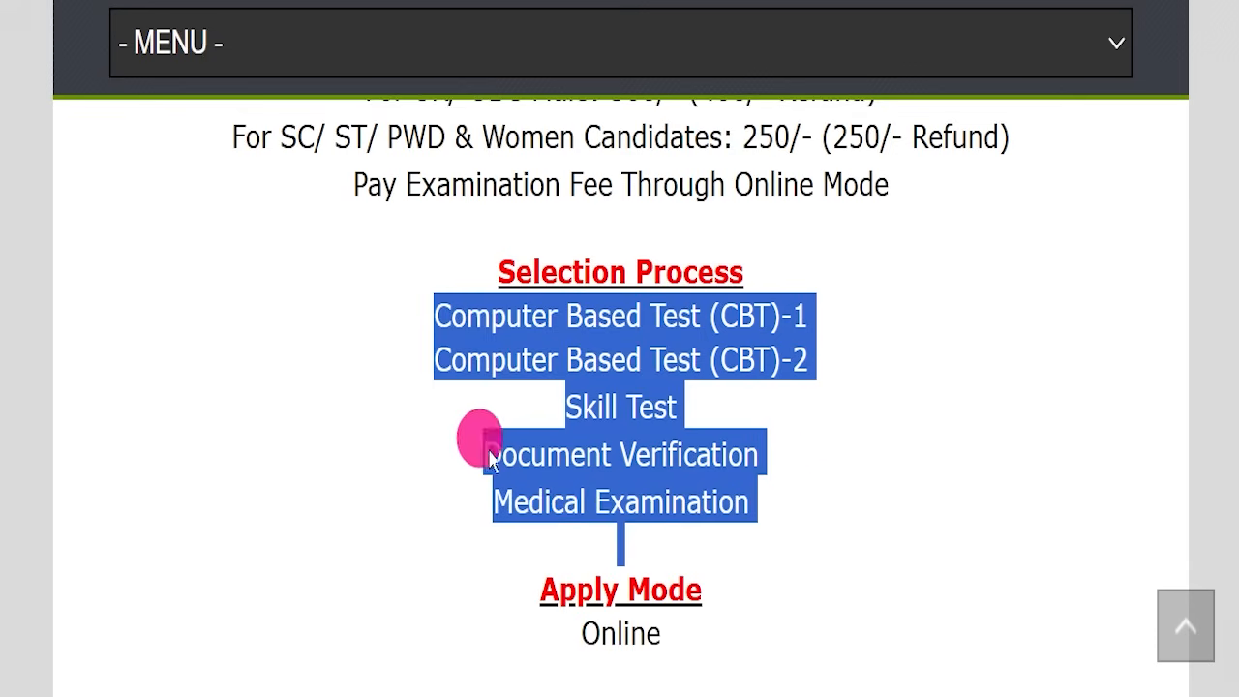
pyautogui.scroll(-2, 581, 416)
pyautogui.moveTo(514, 411); pyautogui.dragTo(783, 416)
# - Highlight the job location and the official website address on the recruitment page
pyautogui.moveTo(394, 510); pyautogui.dragTo(775, 506)
pyautogui.scroll(-2, 788, 484)
pyautogui.moveTo(463, 447); pyautogui.dragTo(803, 416)
pyautogui.click(965, 326)
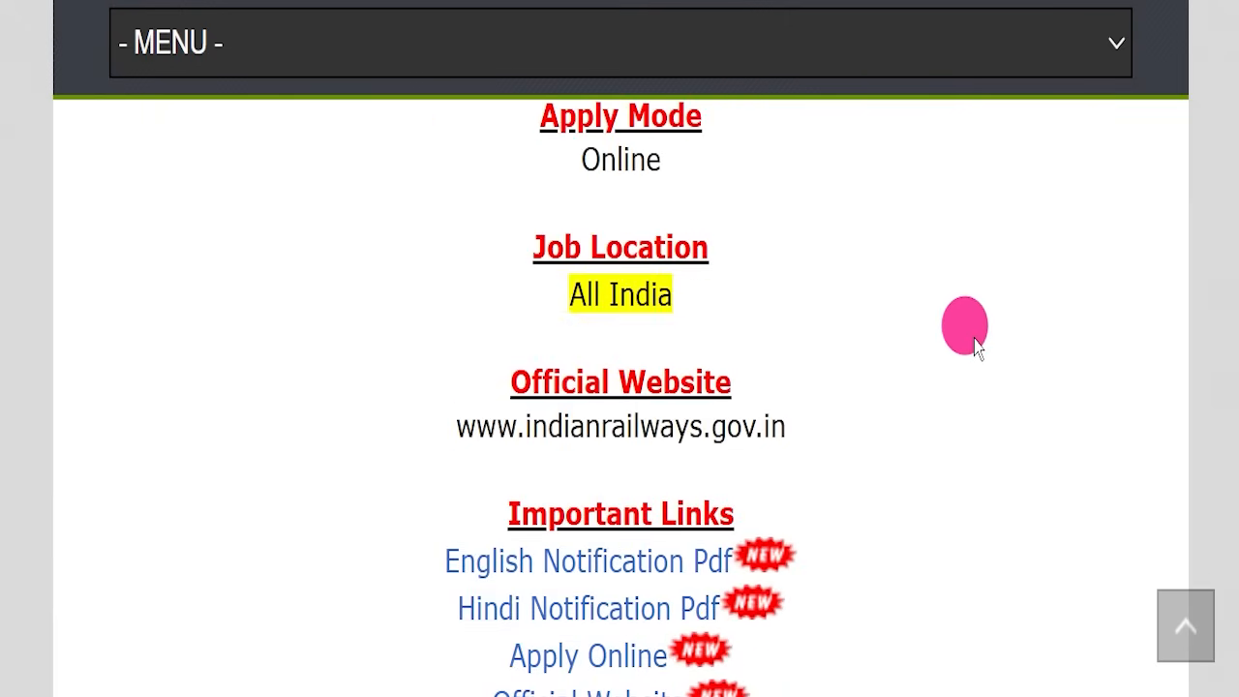
# - Highlight the notification entries under Important Links and skim the opening pages of the Hindi notification PDF
pyautogui.scroll(-2, 968, 332)
pyautogui.moveTo(499, 278); pyautogui.dragTo(788, 472)
pyautogui.click(470, 308)
pyautogui.moveTo(369, 332); pyautogui.dragTo(727, 325)
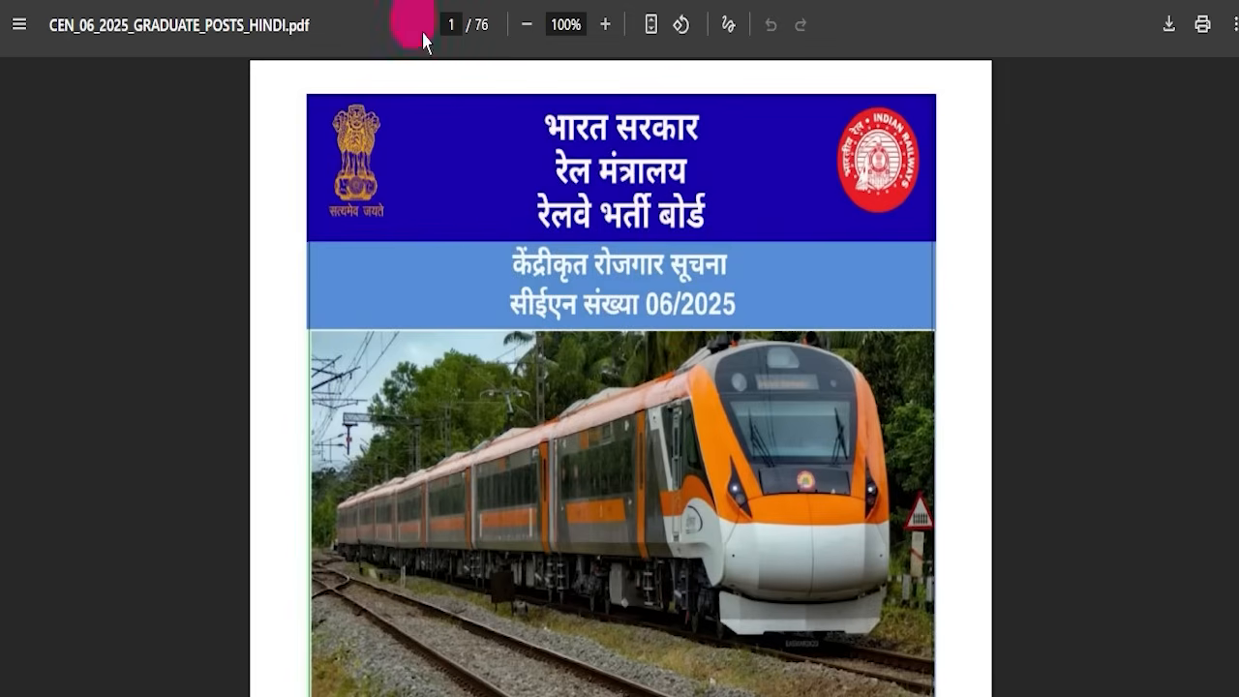
pyautogui.scroll(-10, 469, 300)
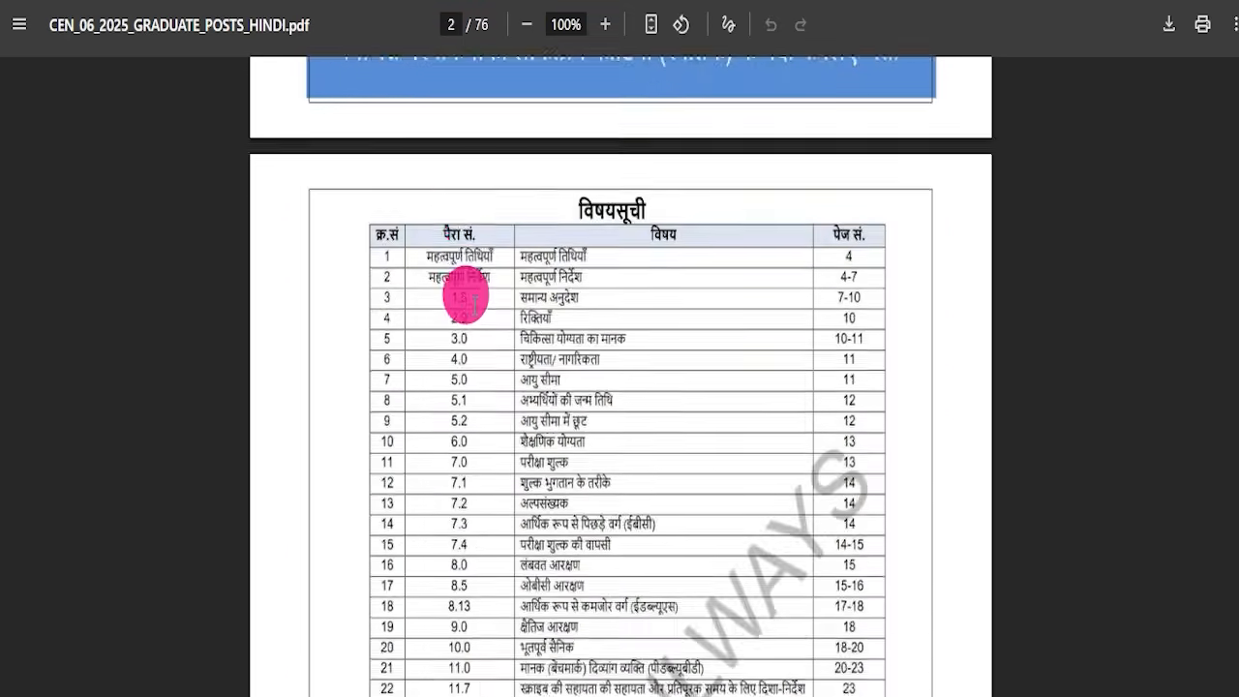
pyautogui.scroll(9, 465, 281)
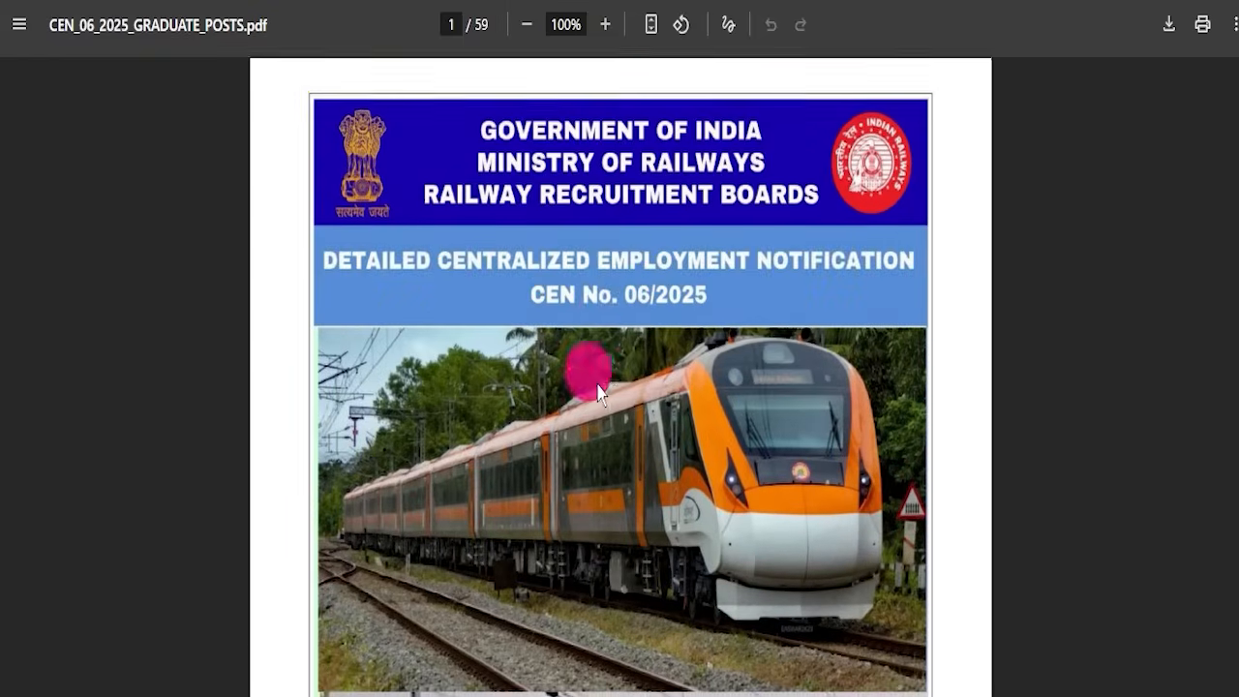
# - Skim the English notification PDF from its cover through the eligibility rules, How to Apply and Modification of Application sections
pyautogui.scroll(-20, 590, 368)
pyautogui.scroll(-20, 670, 389)
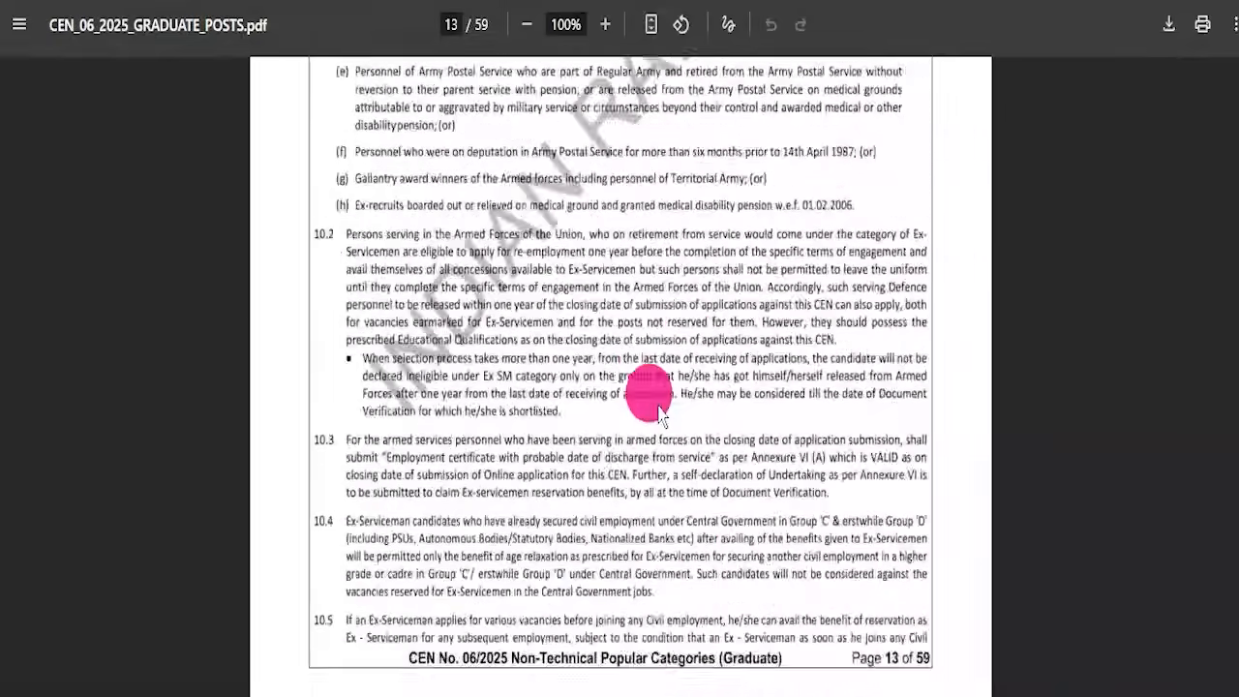
pyautogui.scroll(-10, 652, 394)
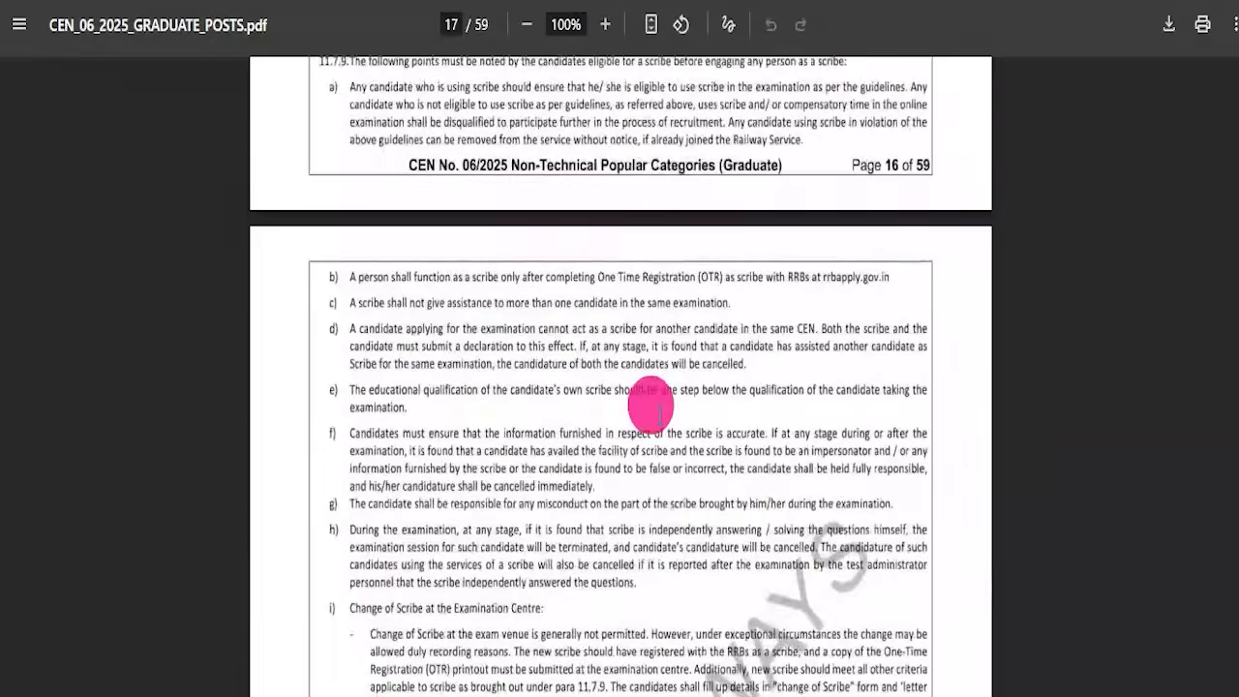
pyautogui.scroll(-8, 649, 397)
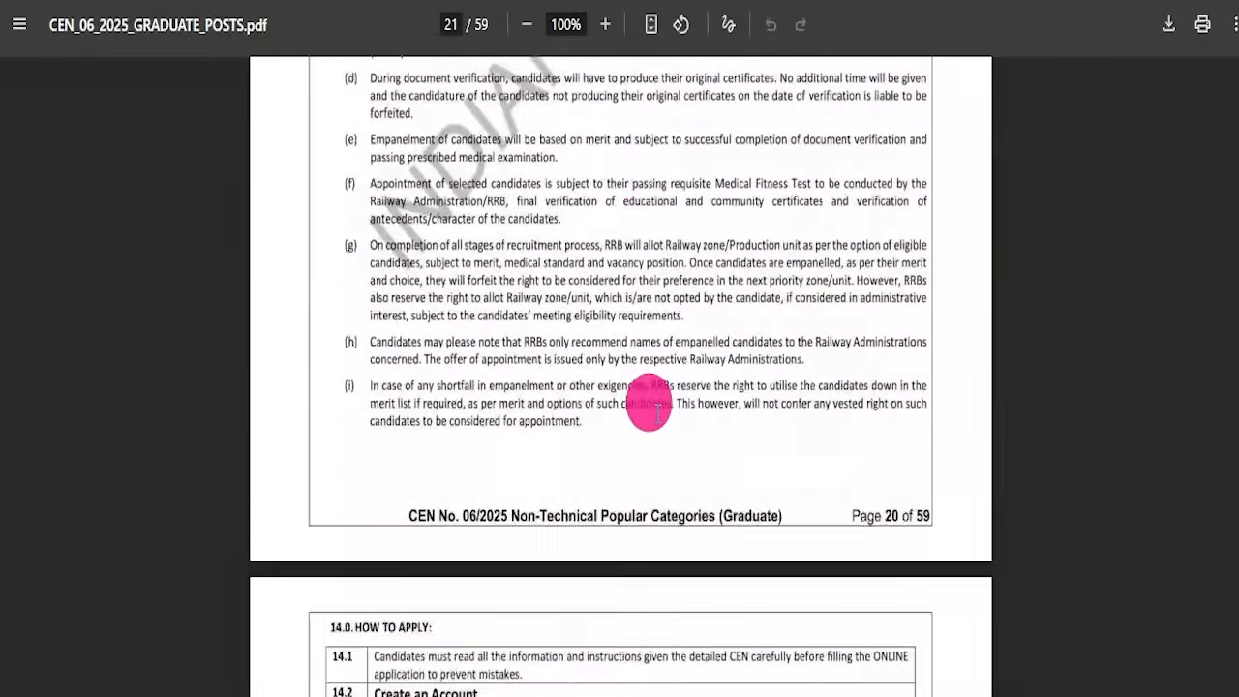
pyautogui.scroll(6, 654, 411)
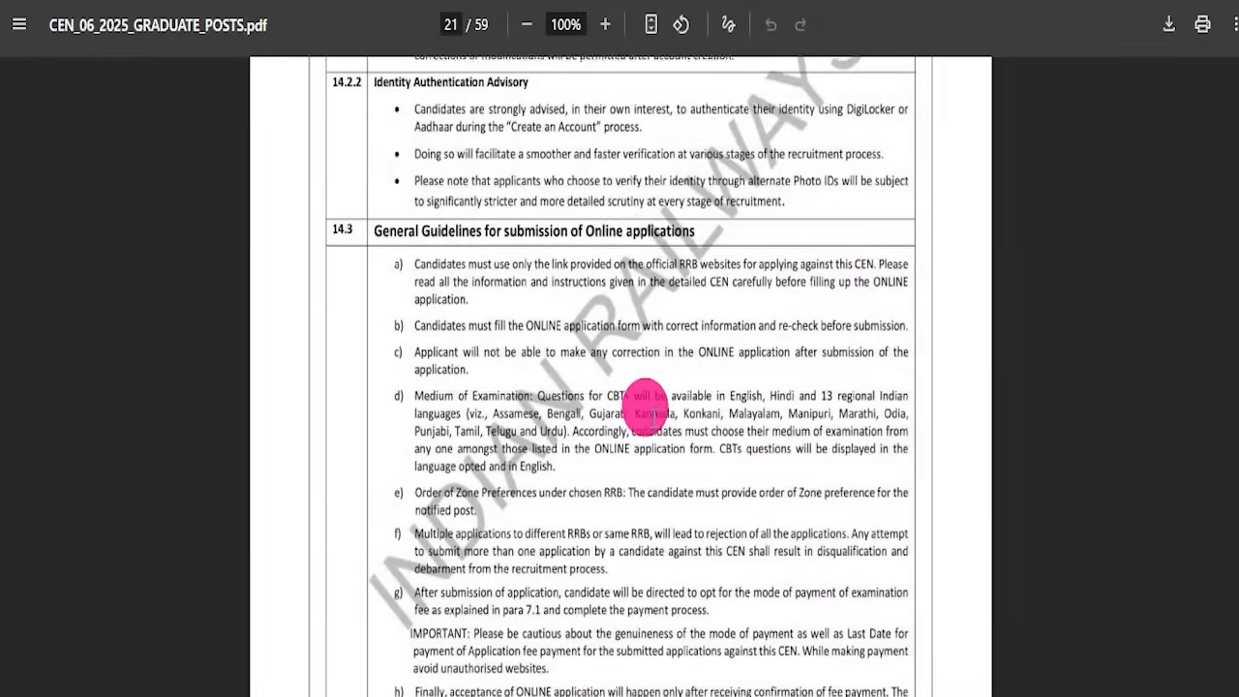
pyautogui.scroll(-1, 564, 385)
pyautogui.scroll(-5, 521, 408)
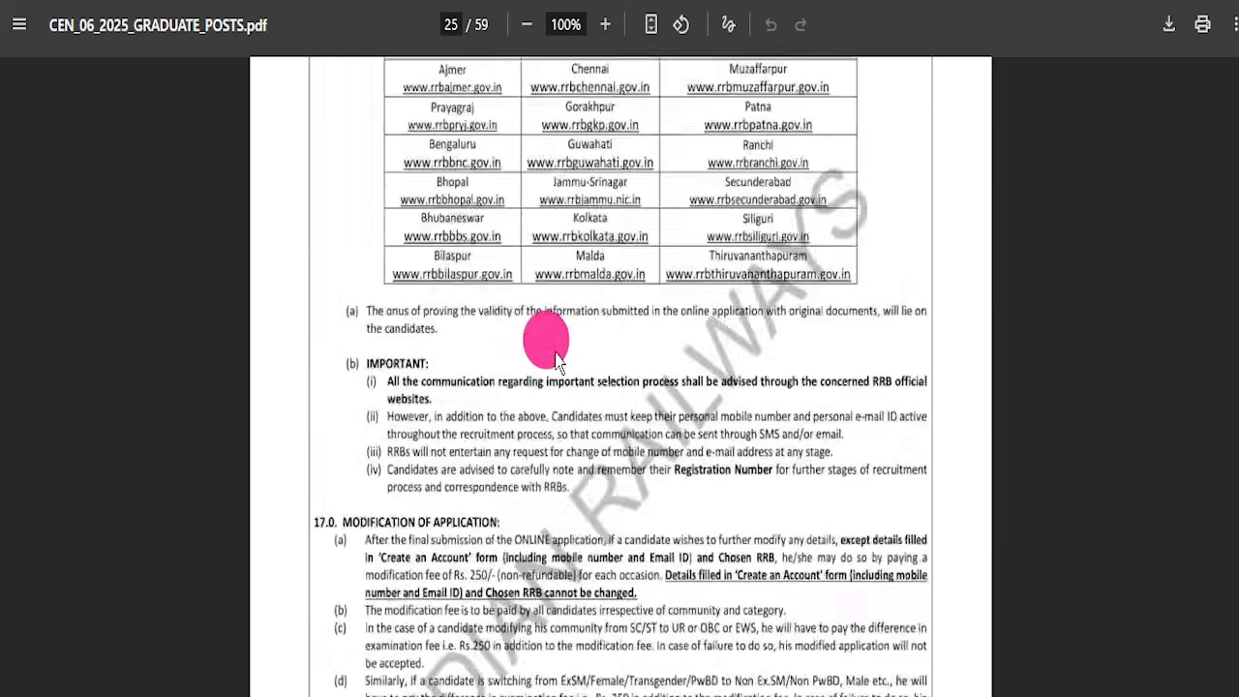
pyautogui.scroll(-20, 564, 350)
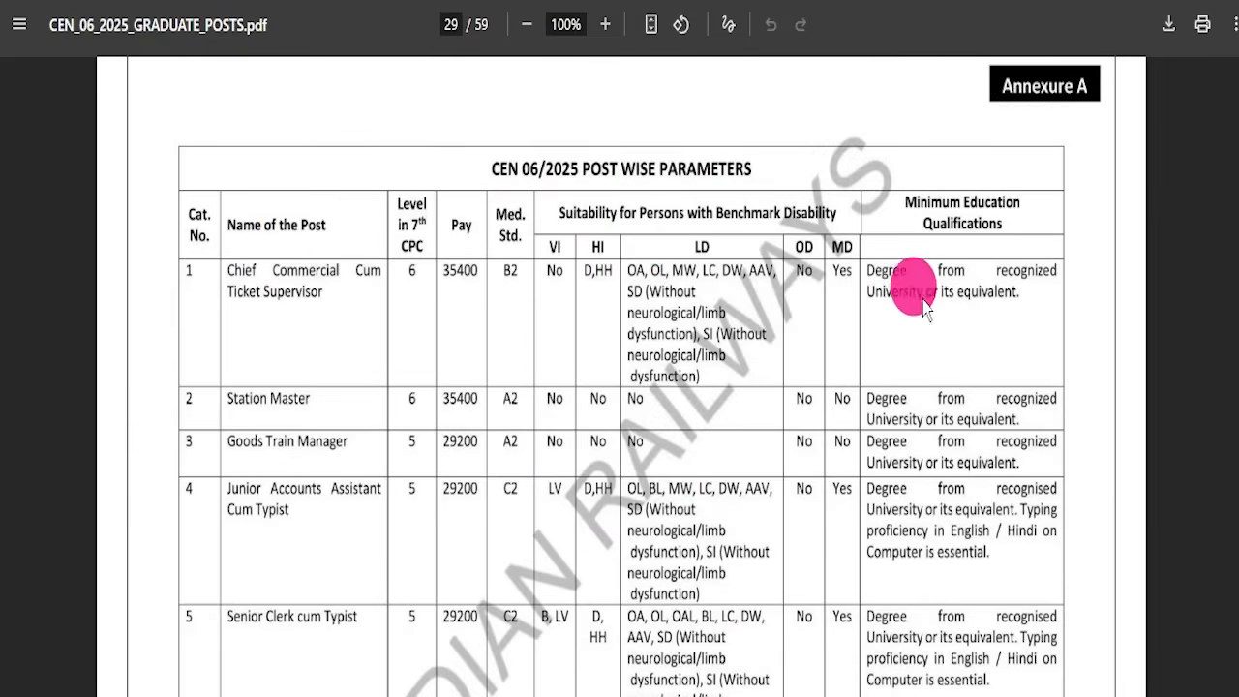
# - Examine the post-wise parameters in Annexure A and the RRB Ahmedabad and Ajmer vacancies in Annexure B
pyautogui.scroll(-4, 628, 455)
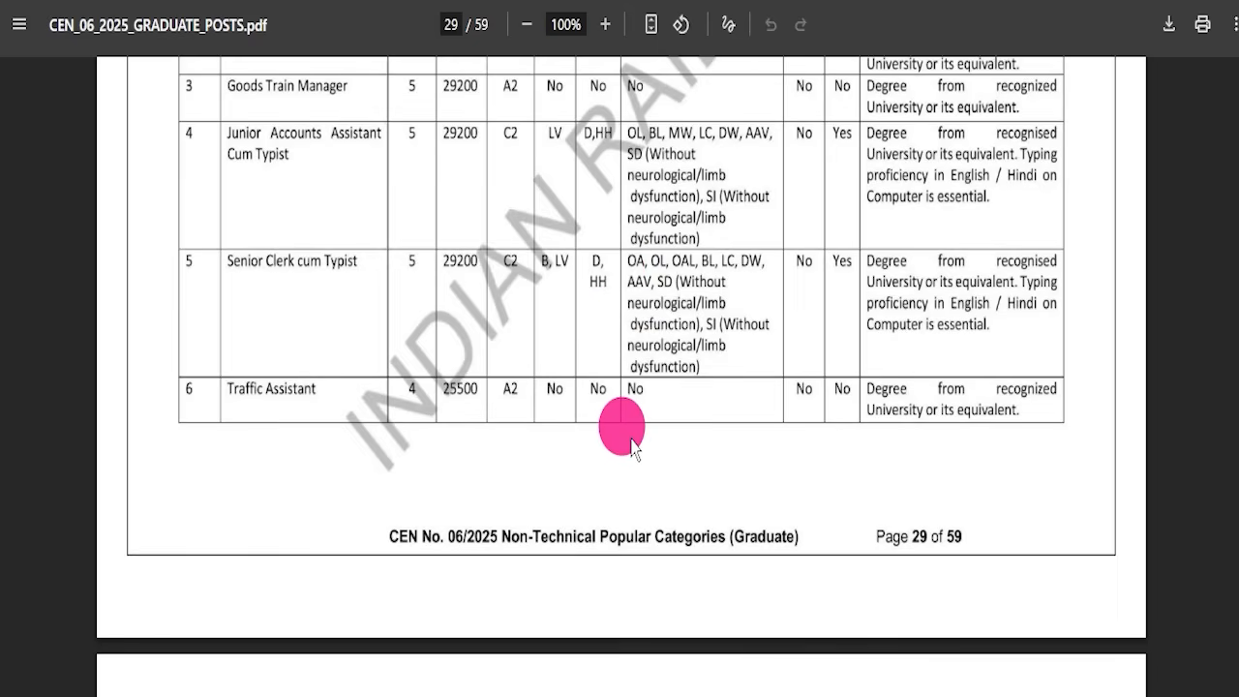
pyautogui.scroll(-9, 551, 392)
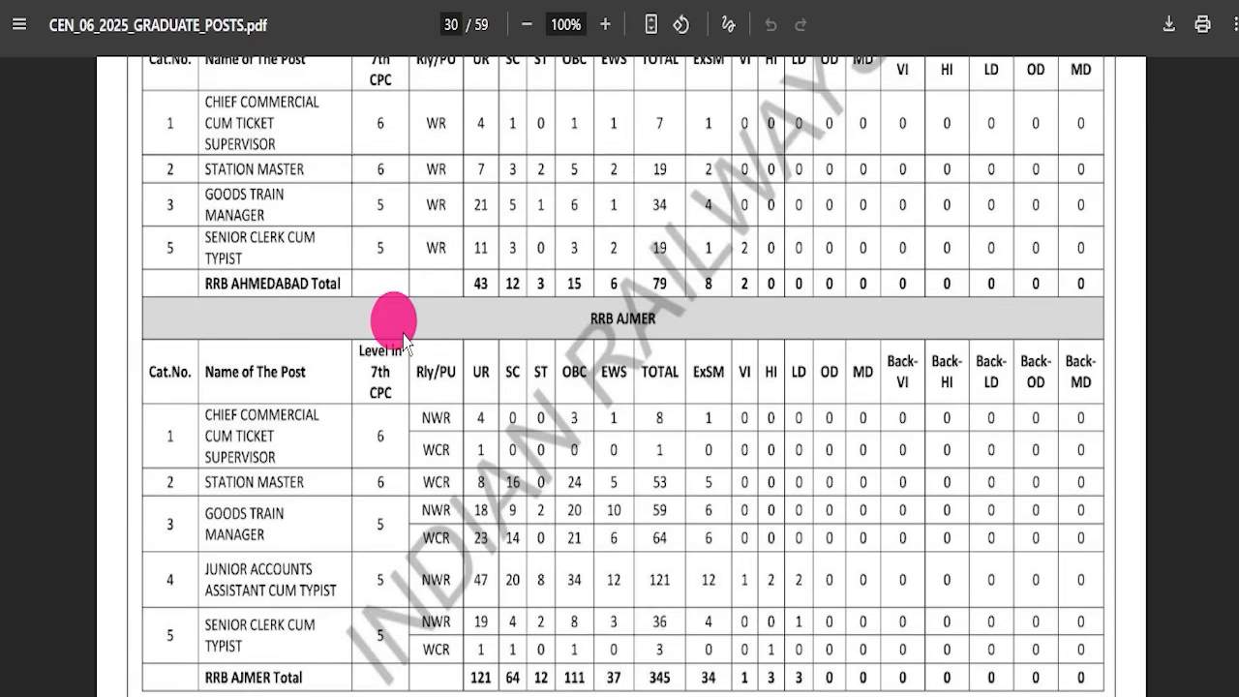
pyautogui.scroll(4, 405, 339)
pyautogui.scroll(-3, 534, 328)
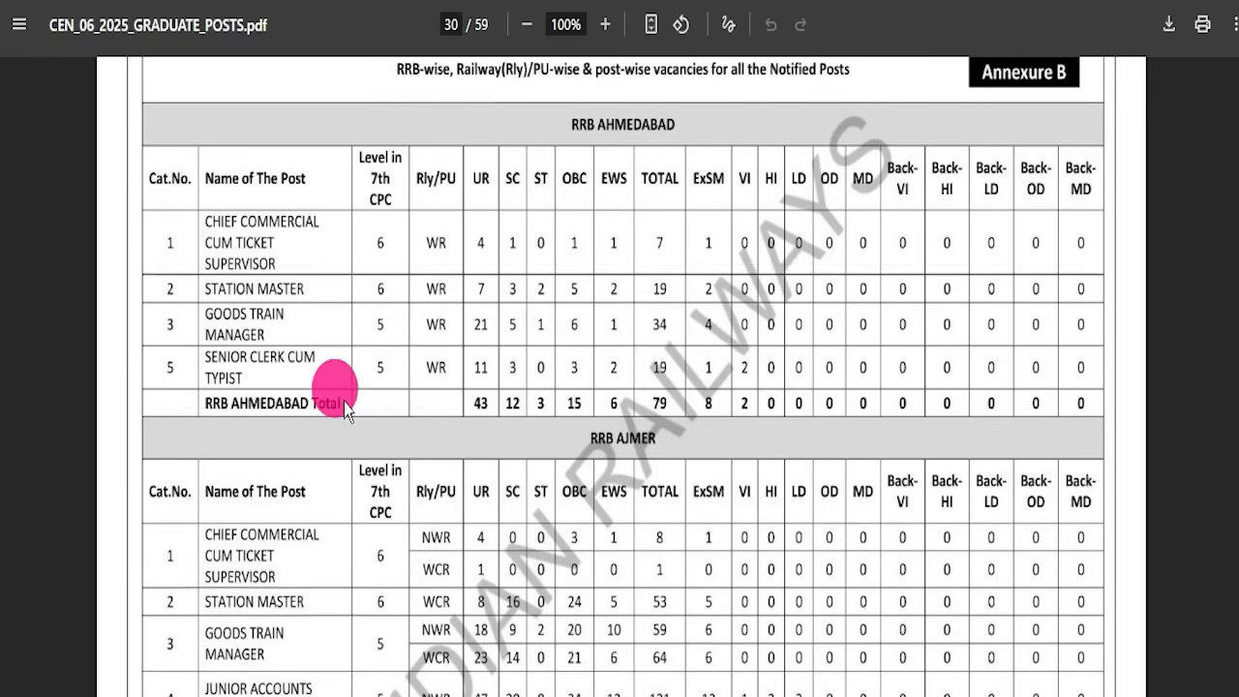
# - Examine the remaining RRB vacancy tables, the grand total and the certificate annexures, and return to the PDF's first page
pyautogui.scroll(-20, 600, 329)
pyautogui.scroll(-20, 711, 463)
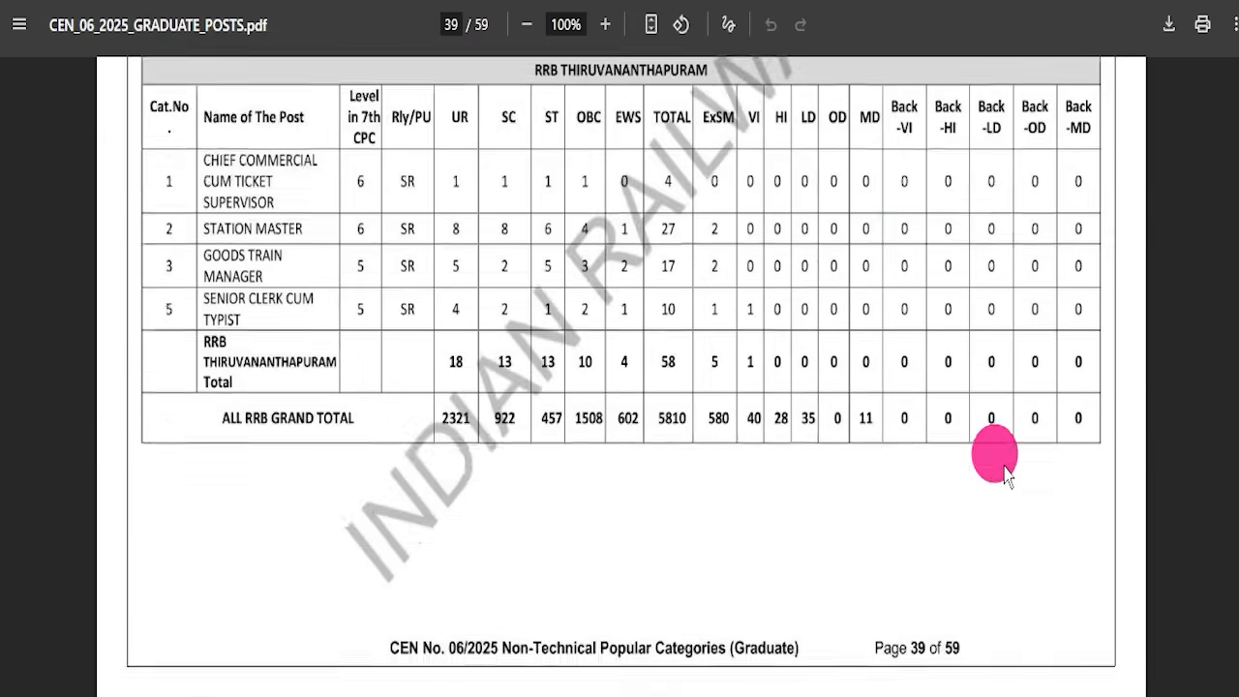
pyautogui.scroll(-15, 1007, 474)
pyautogui.scroll(-20, 1236, 542)
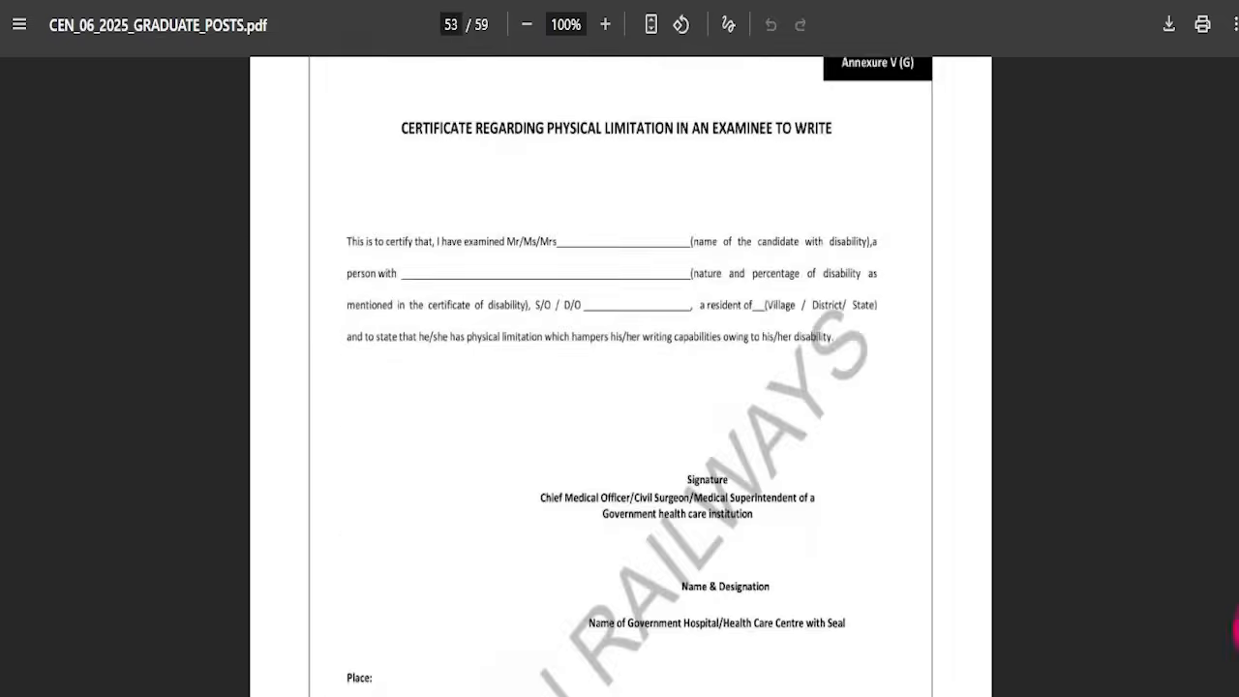
pyautogui.scroll(20, 1236, 542)
pyautogui.moveTo(1236, 309); pyautogui.dragTo(1236, 104)
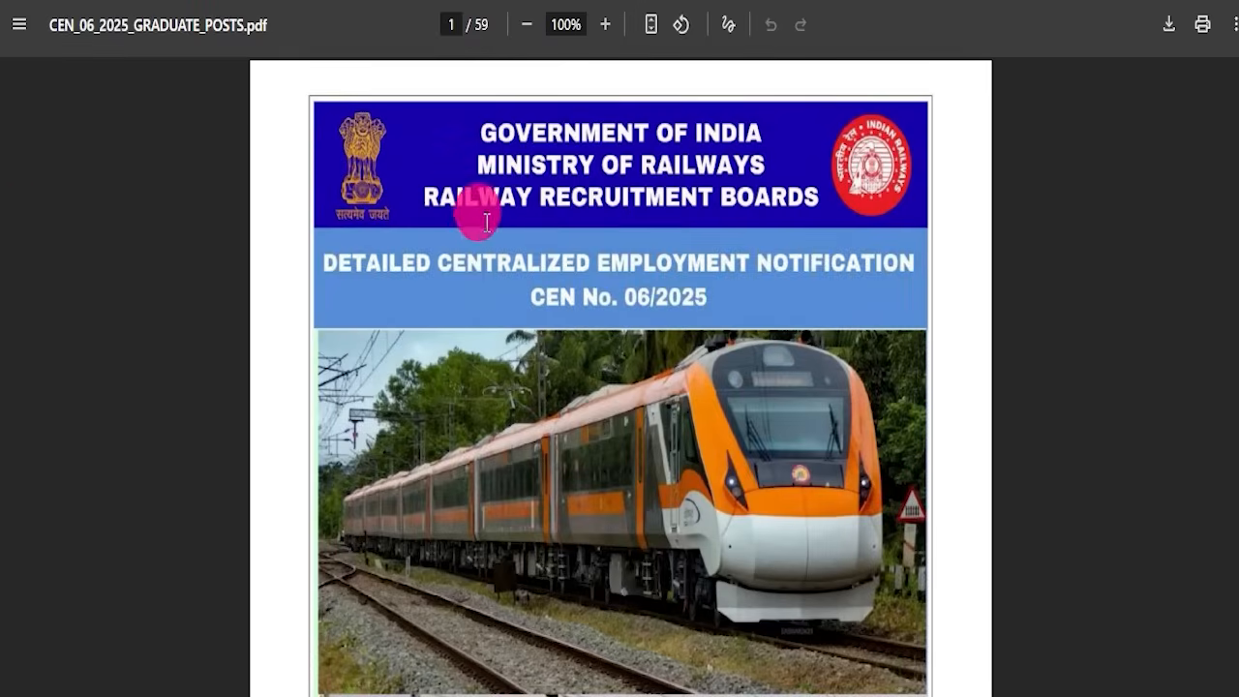
# - Open the RRB portal from the recruitment page's Apply Online link and look through its banner images and Latest Updates
pyautogui.click(411, 2)
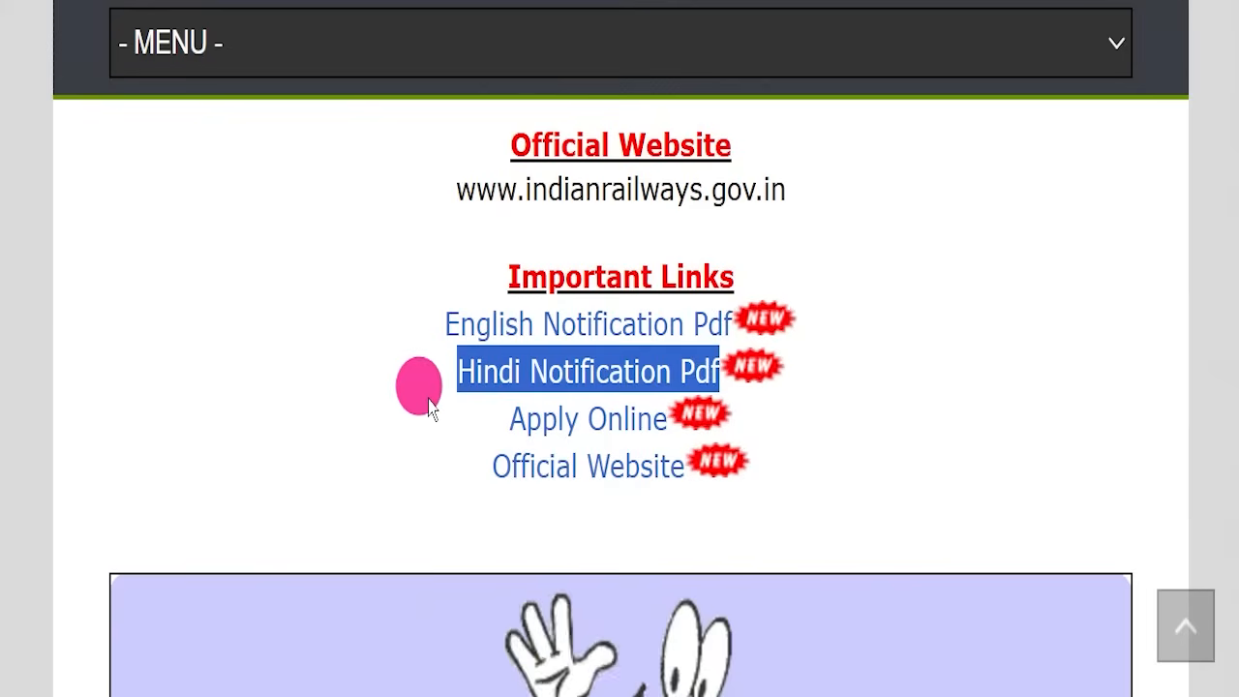
pyautogui.moveTo(509, 418); pyautogui.dragTo(672, 397)
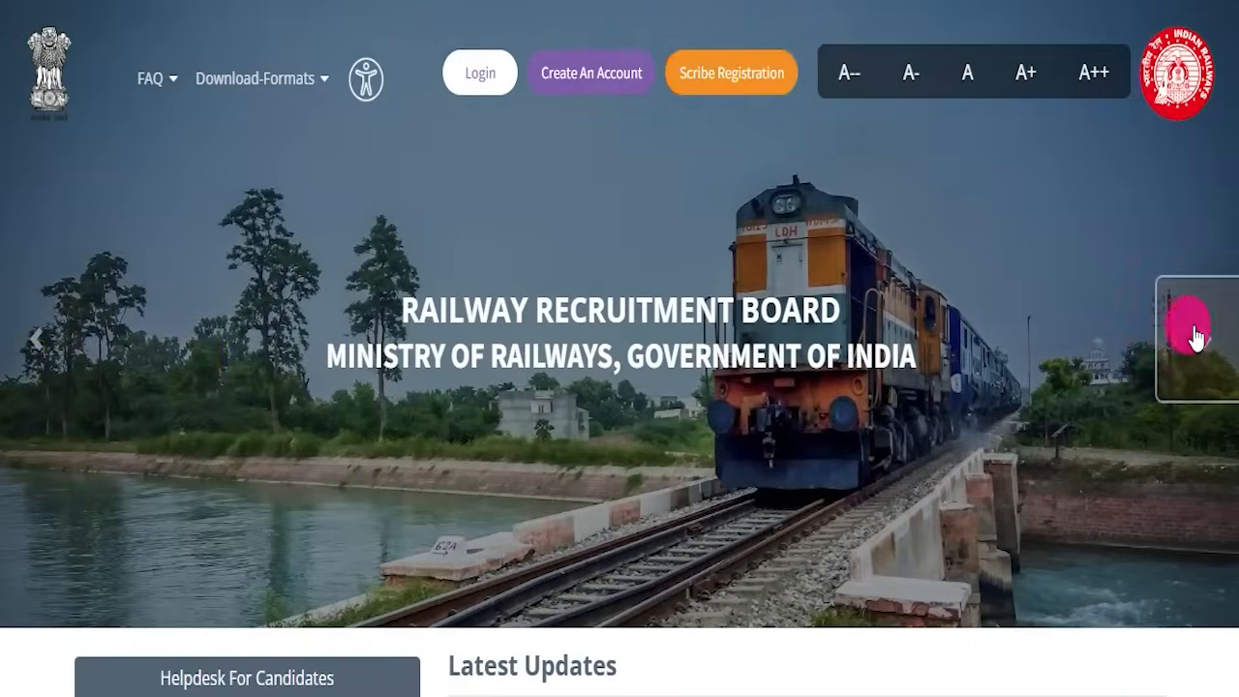
pyautogui.click(1191, 341)
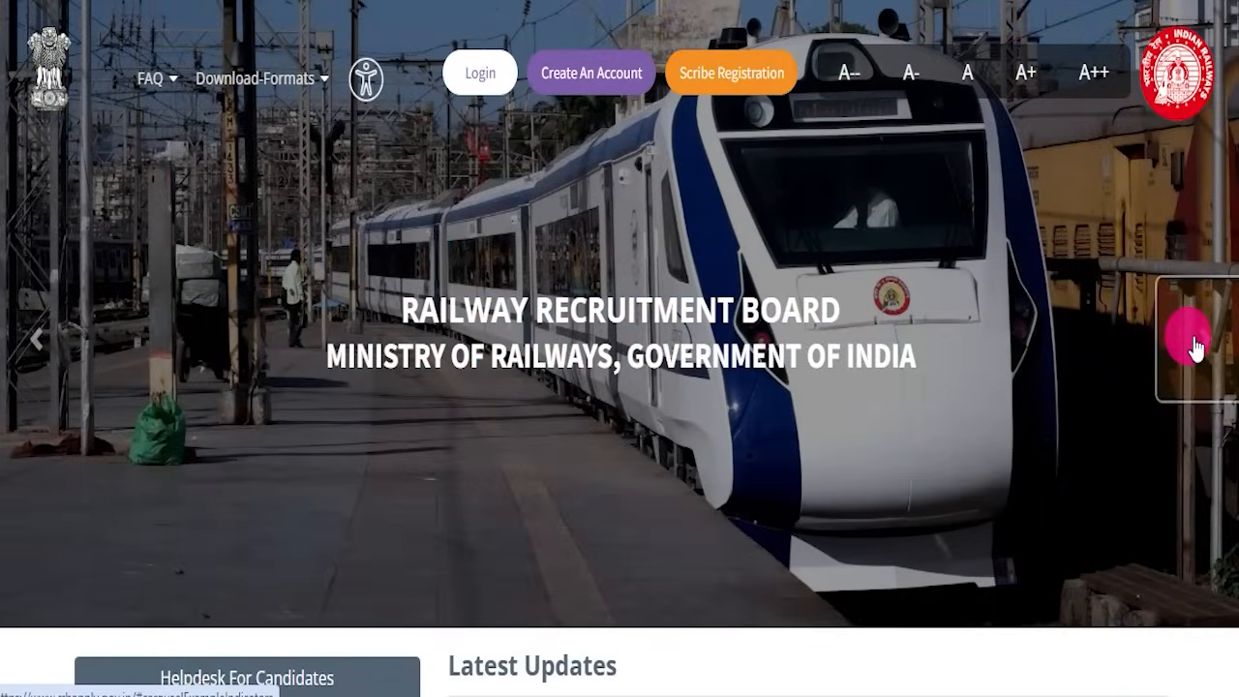
pyautogui.click(1197, 344)
pyautogui.click(1196, 345)
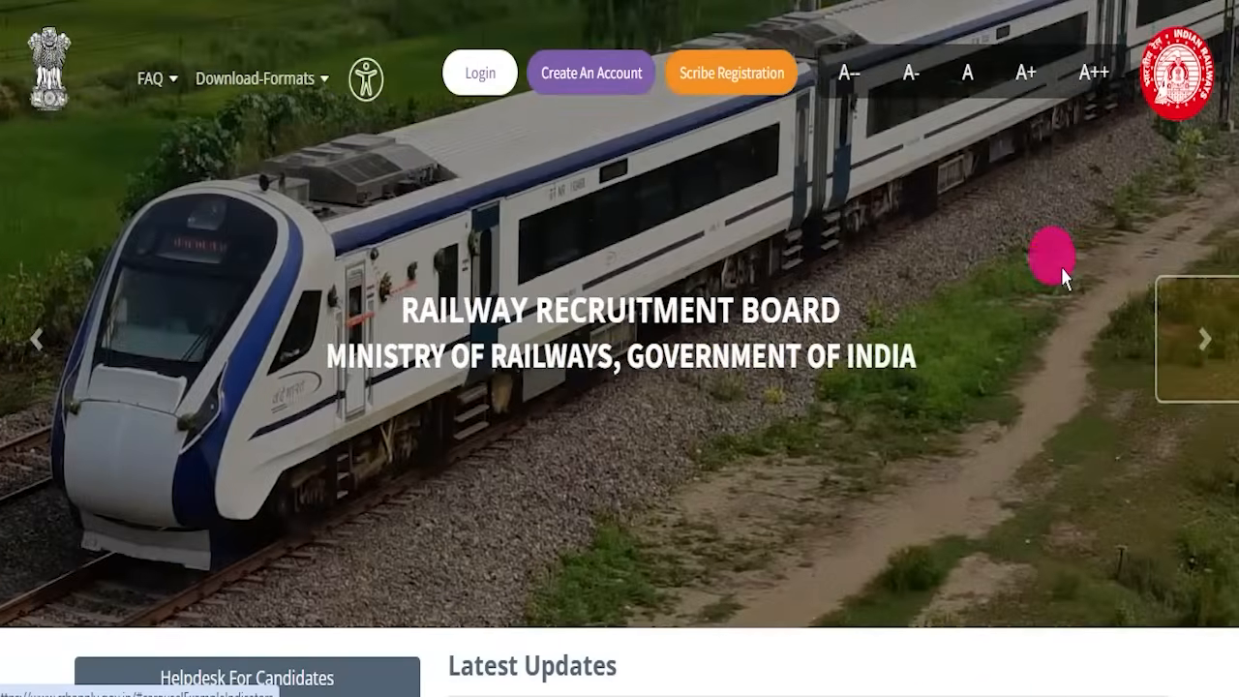
pyautogui.scroll(-4, 719, 379)
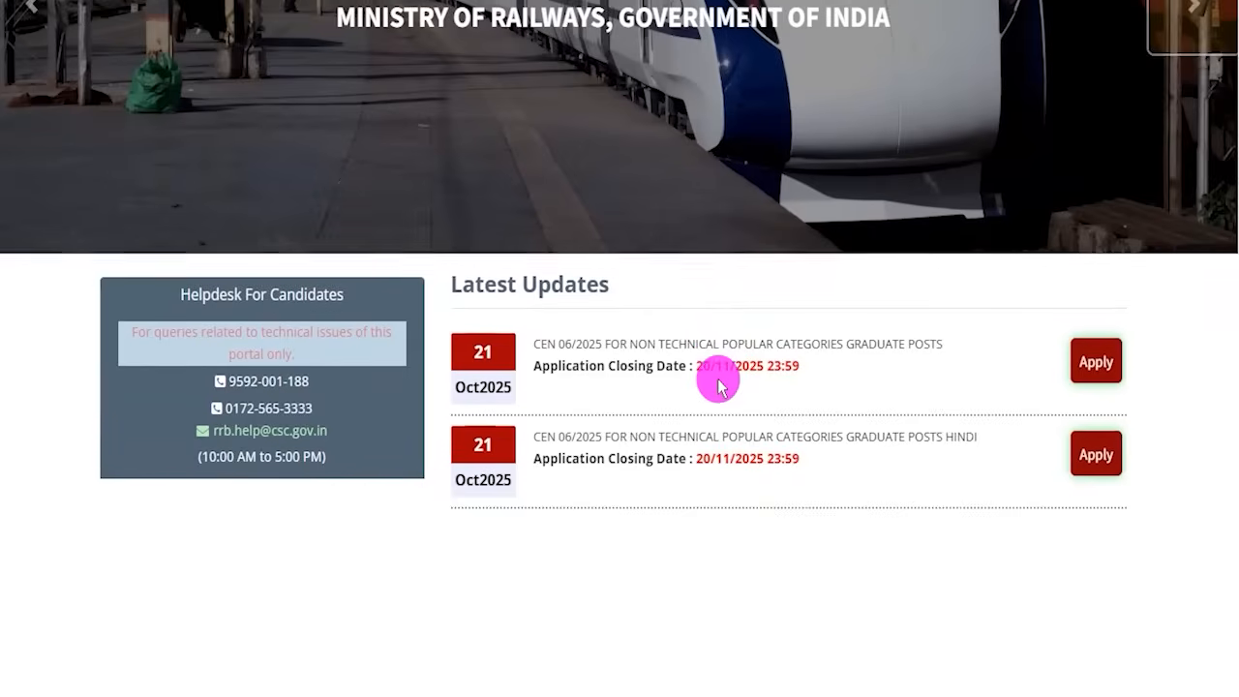
pyautogui.scroll(4, 720, 386)
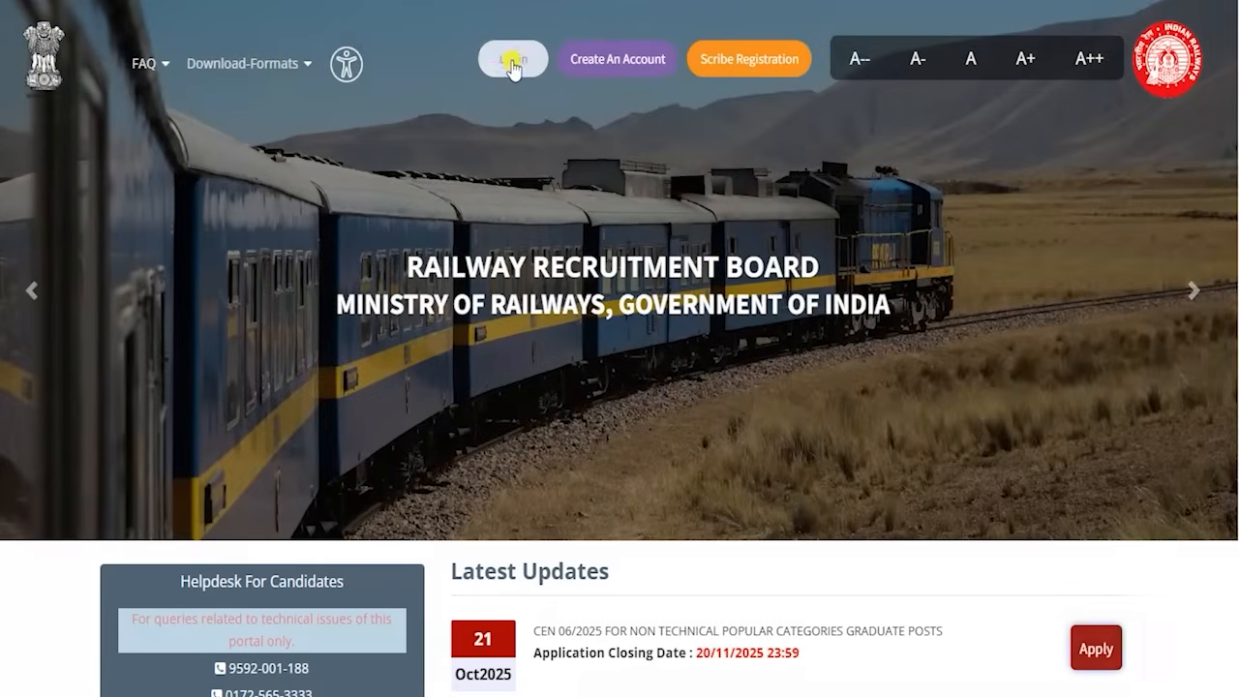
# - Open the RRB account sign-in page, mark its two login options and choose Login with Aadhaar
pyautogui.click(513, 59)
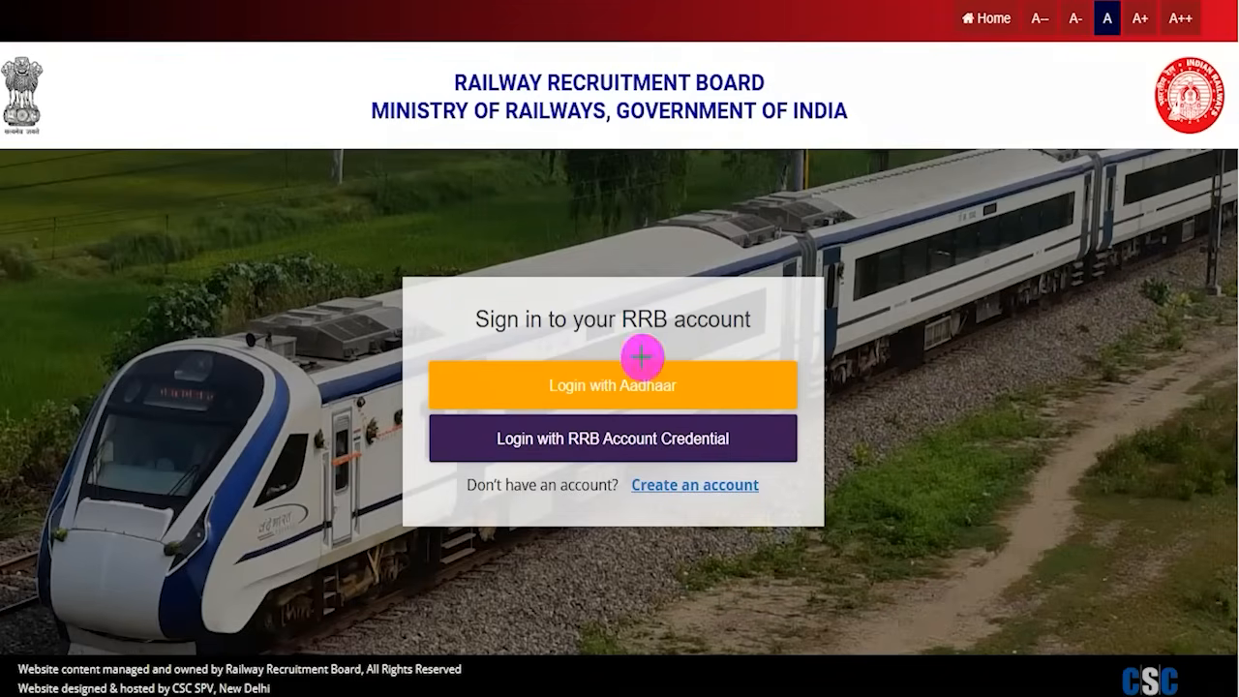
pyautogui.moveTo(708, 382); pyautogui.dragTo(744, 327)
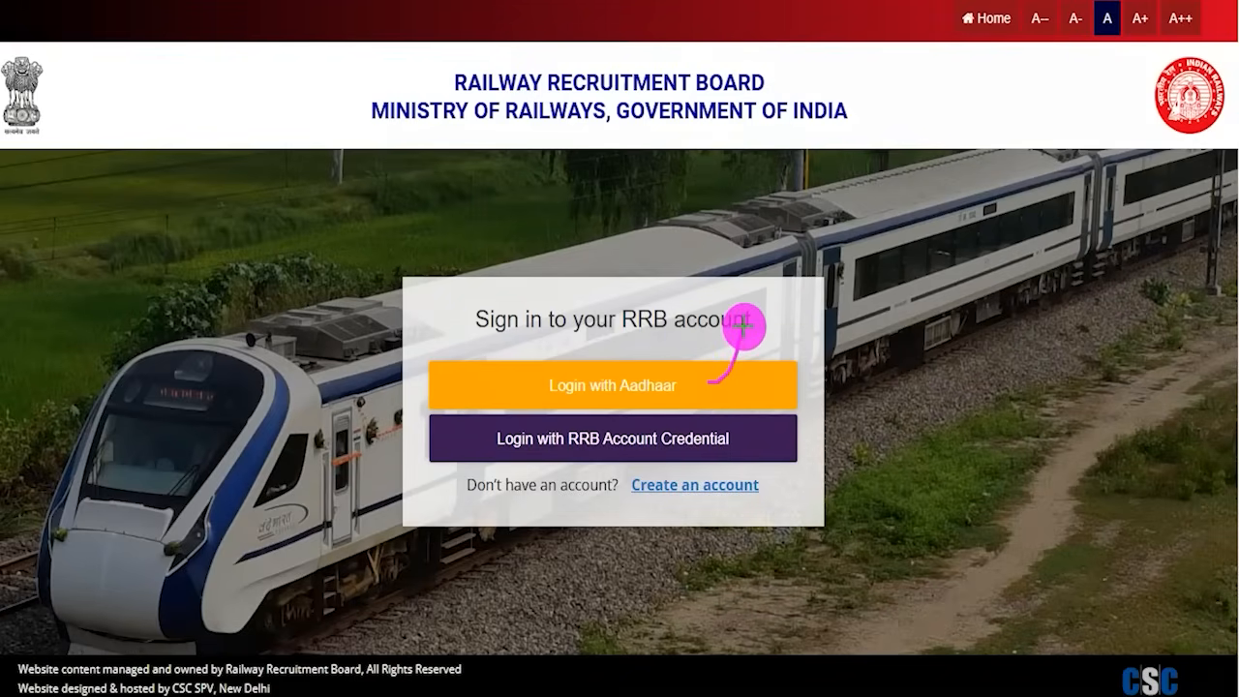
pyautogui.moveTo(756, 435); pyautogui.dragTo(777, 400)
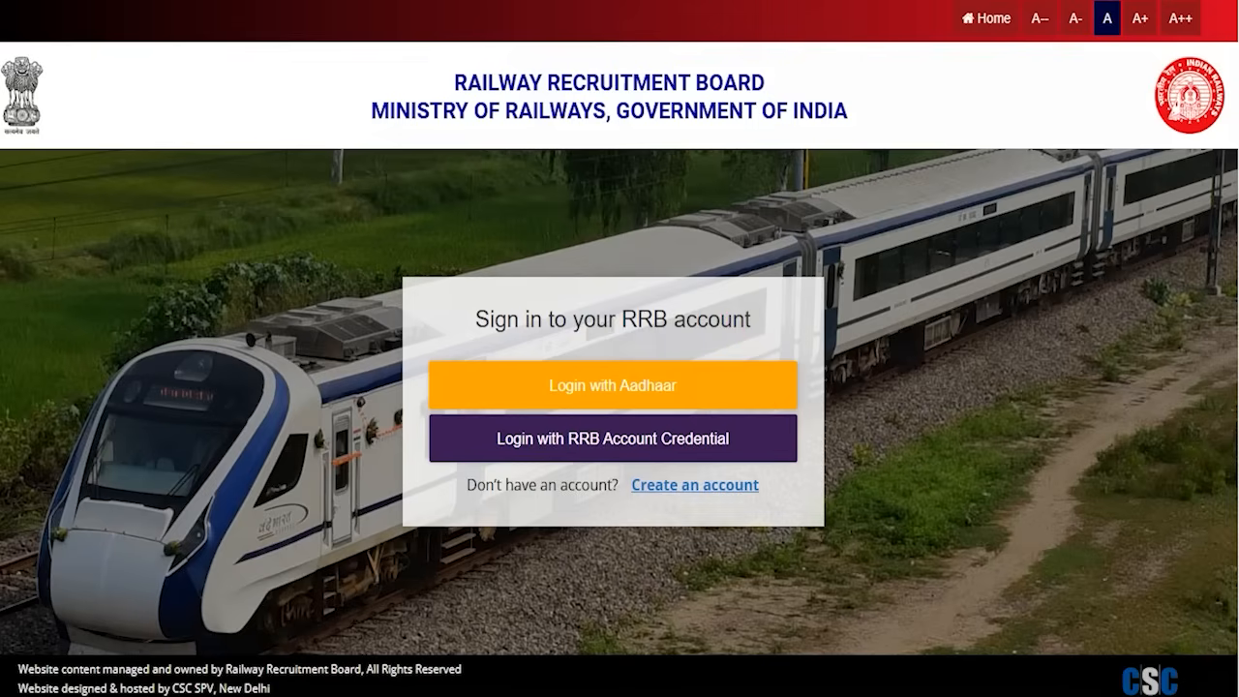
pyautogui.click(632, 390)
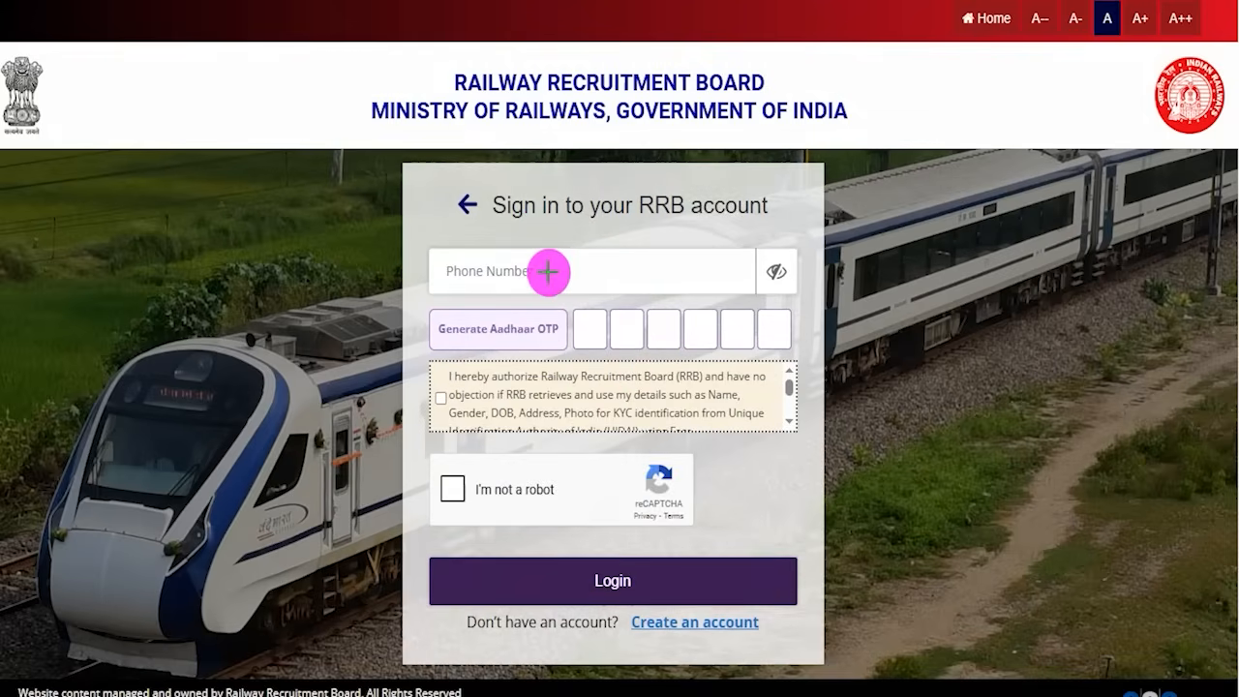
# - Mark the phone number, Aadhaar OTP, robot check and Login controls with pen strokes and clear the annotations
pyautogui.moveTo(544, 272); pyautogui.dragTo(580, 222)
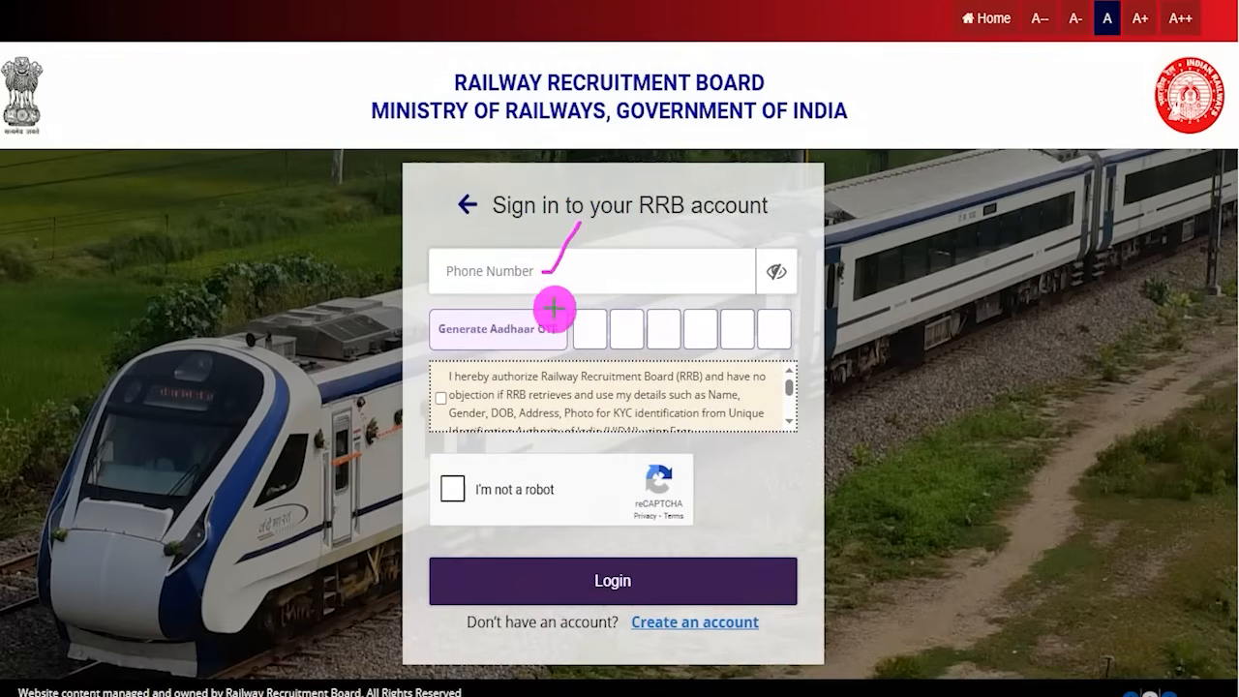
pyautogui.moveTo(547, 319); pyautogui.dragTo(560, 287)
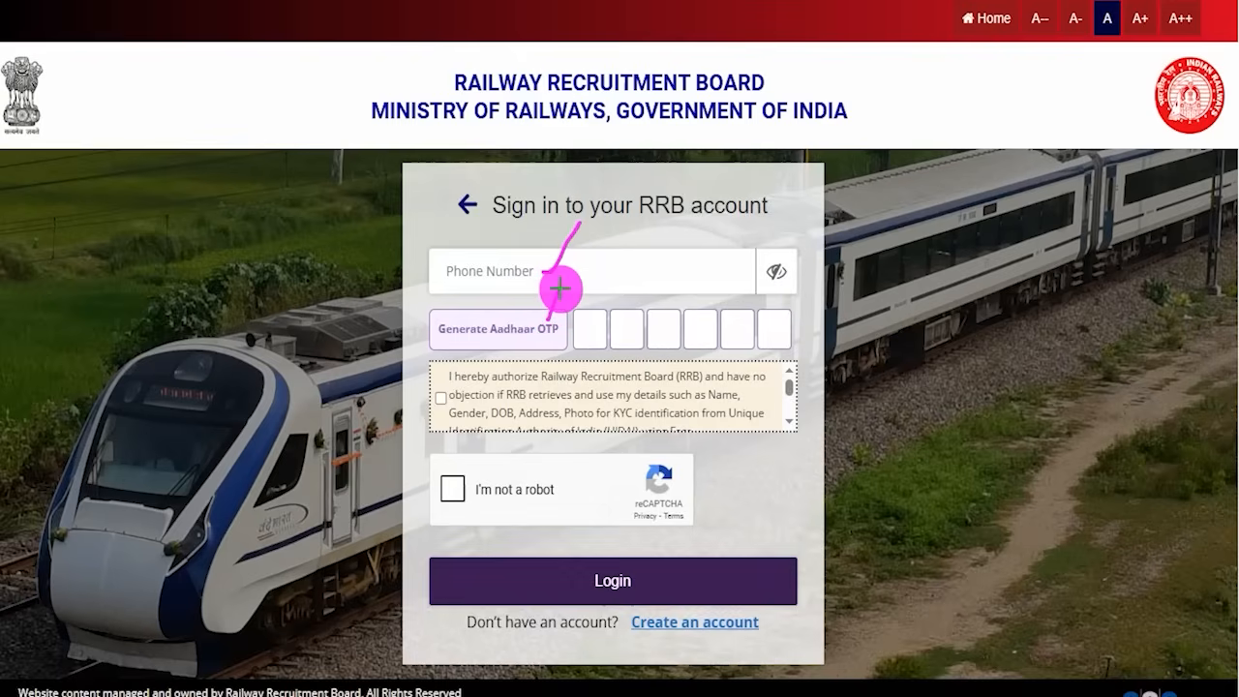
pyautogui.moveTo(584, 332); pyautogui.dragTo(785, 333)
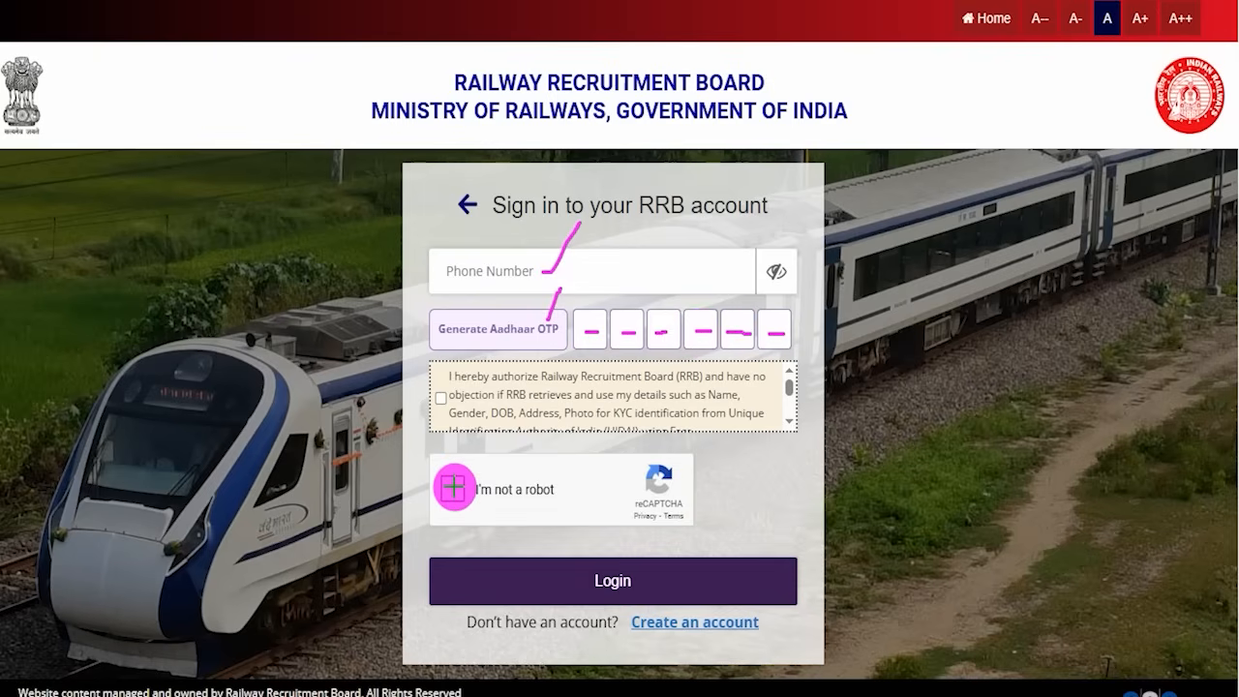
pyautogui.moveTo(454, 489); pyautogui.dragTo(494, 452)
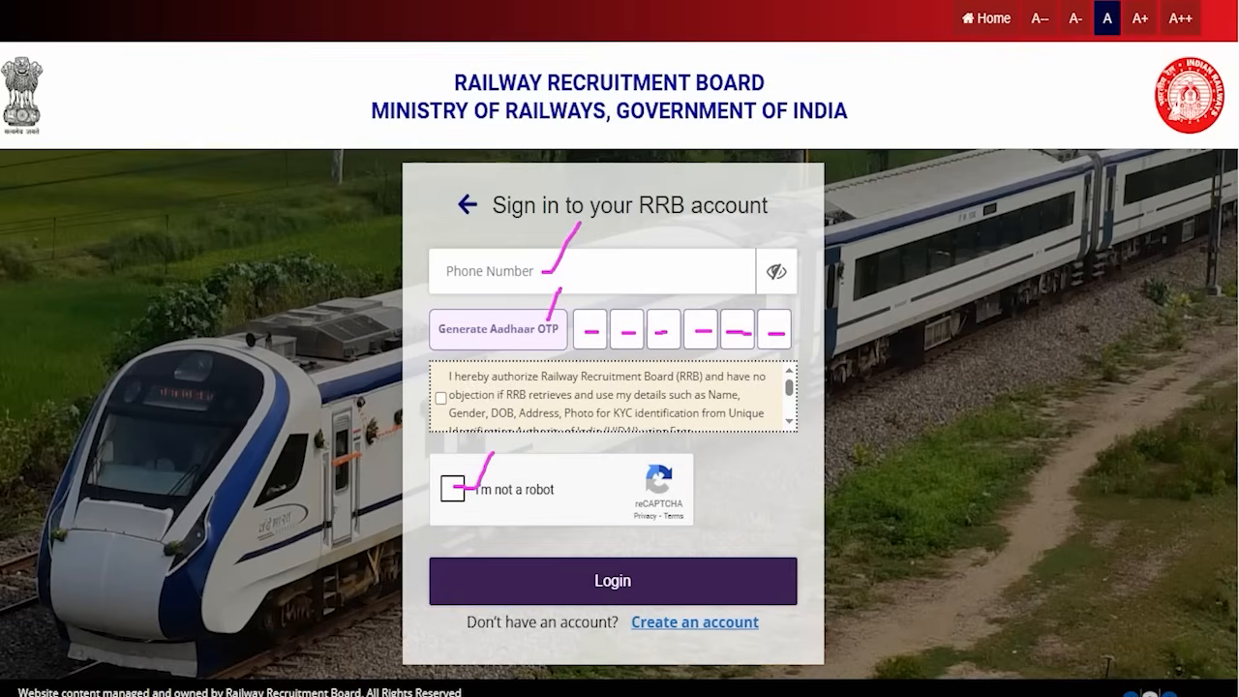
pyautogui.moveTo(974, 333); pyautogui.dragTo(699, 559)
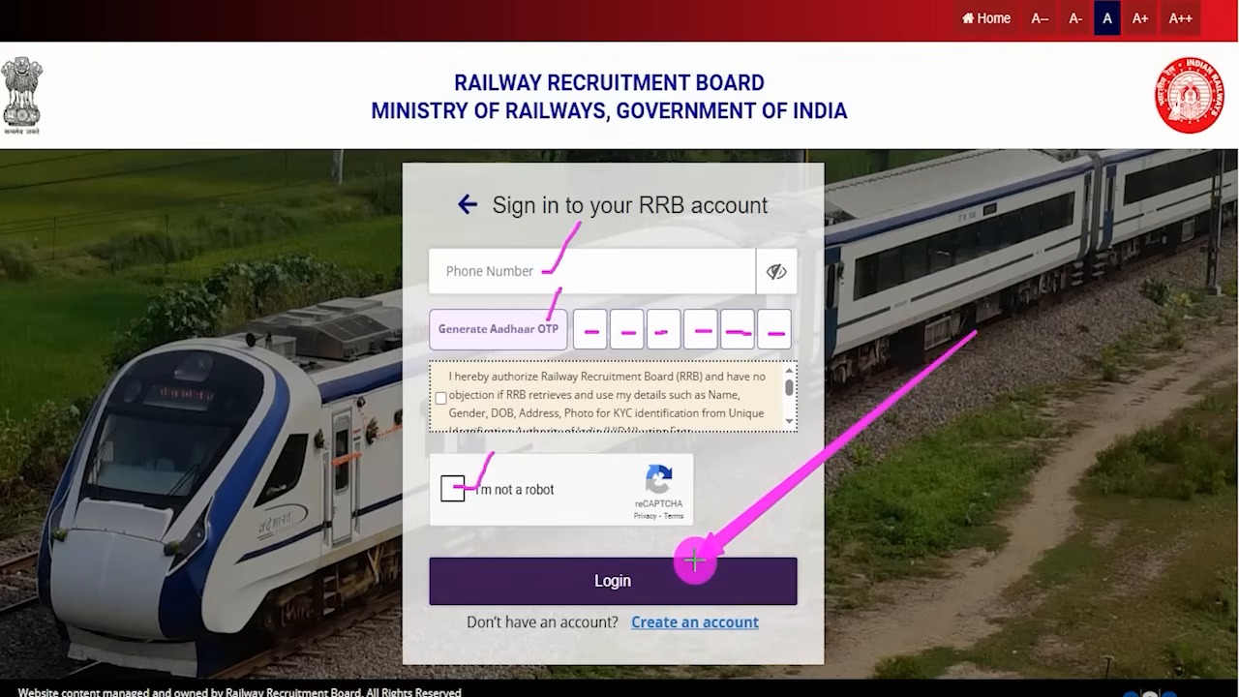
pyautogui.press('Escape')
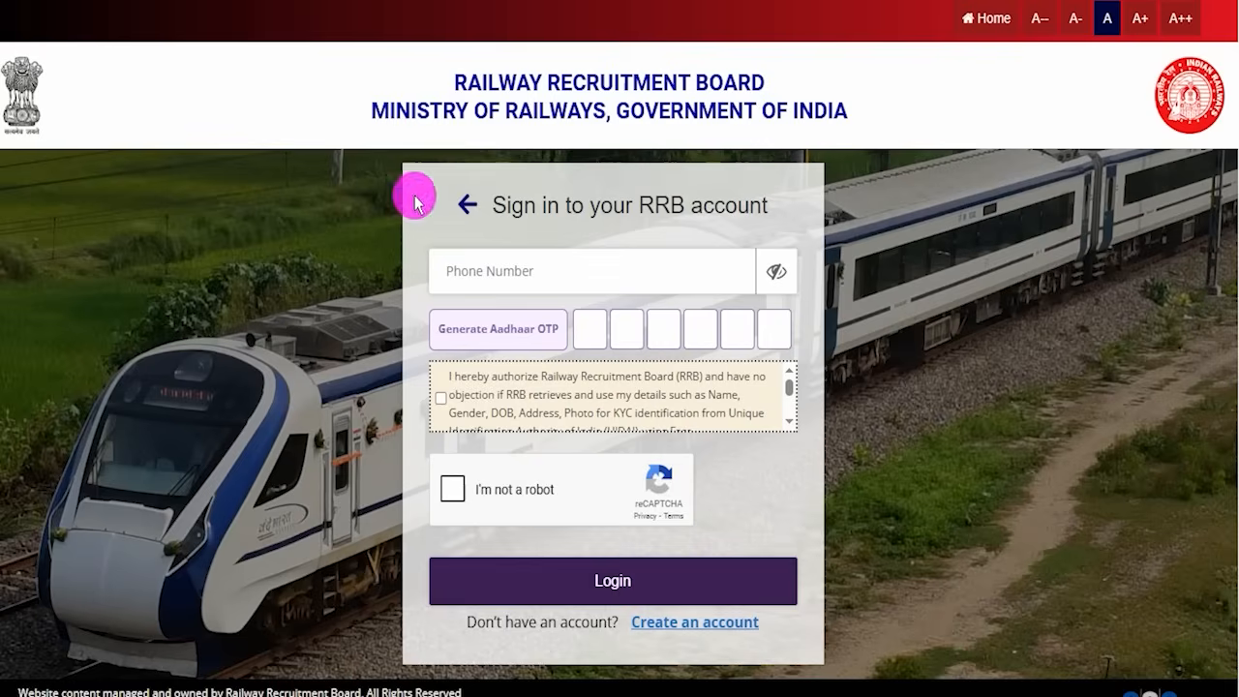
# - View the Login with RRB Account Credential form, then return to the RRB portal's home page
pyautogui.click(466, 203)
pyautogui.click(639, 443)
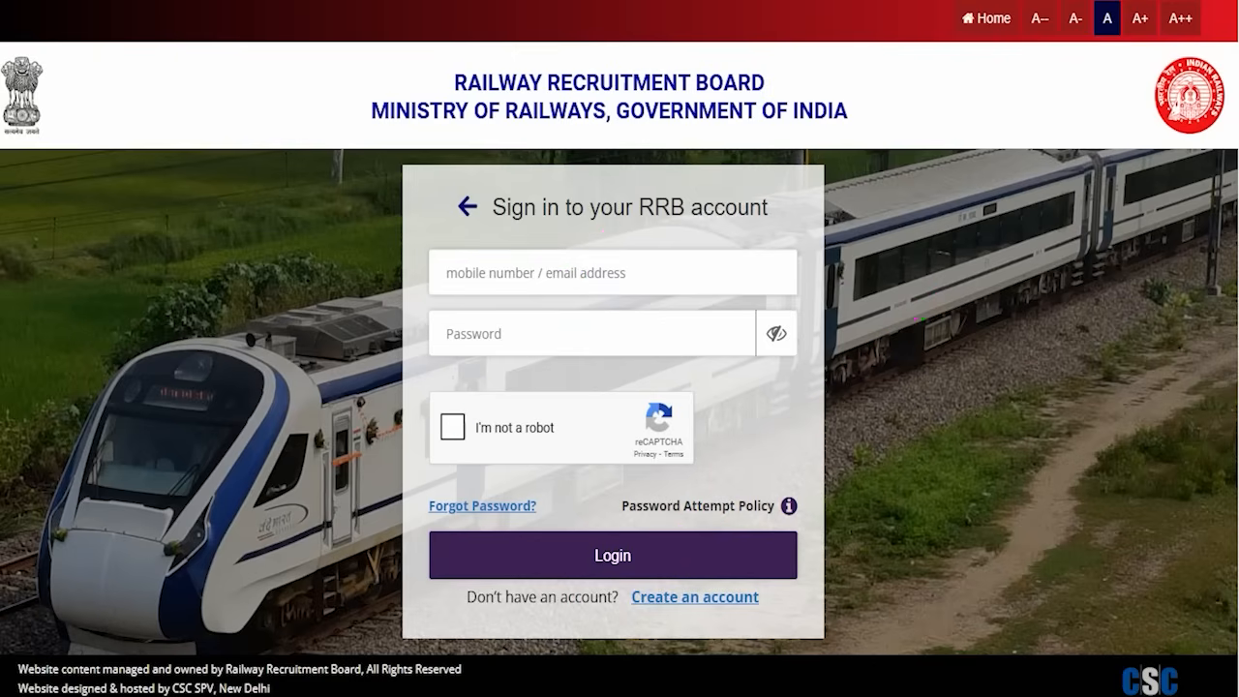
pyautogui.click(464, 205)
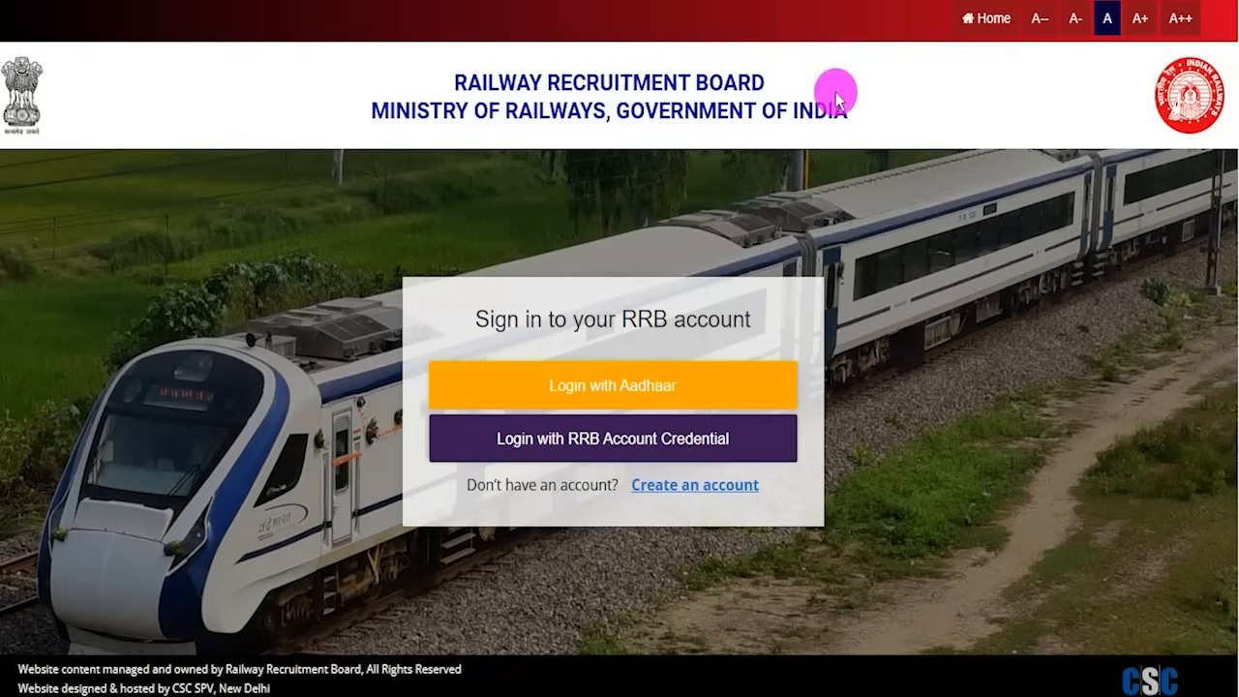
pyautogui.click(994, 22)
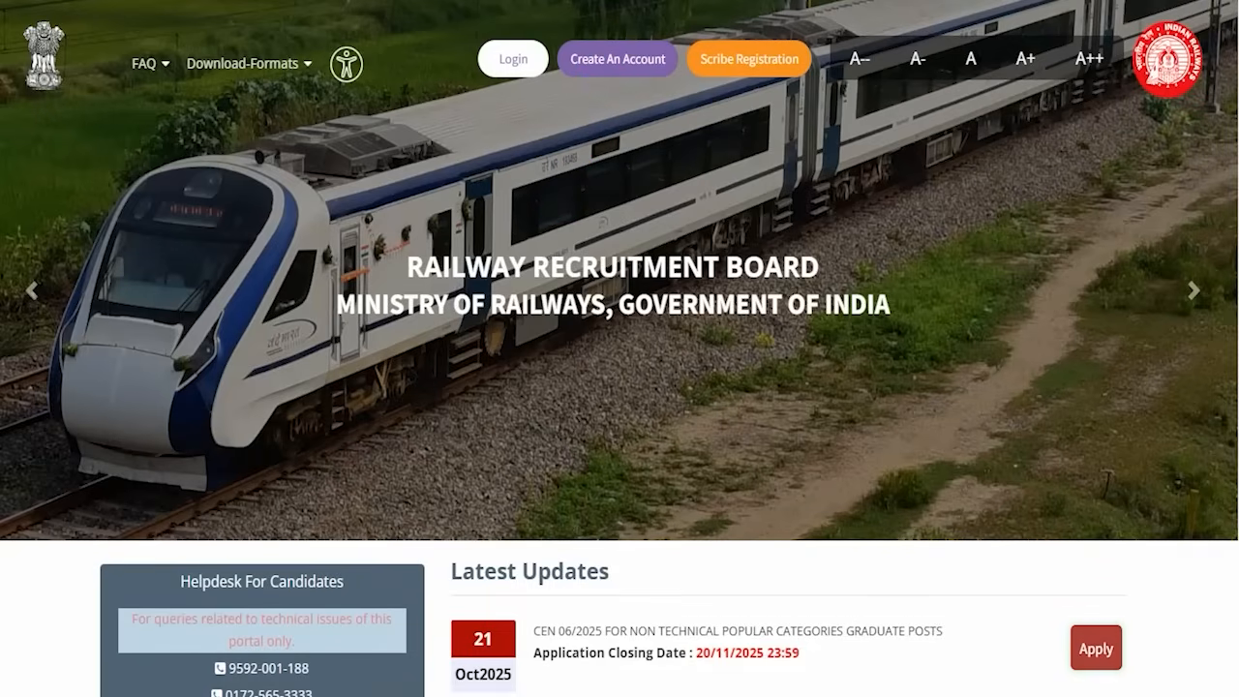
# - Open the Create An Account form, highlight "2024 or 2025" in the notice about existing accounts and acknowledge it
pyautogui.click(605, 75)
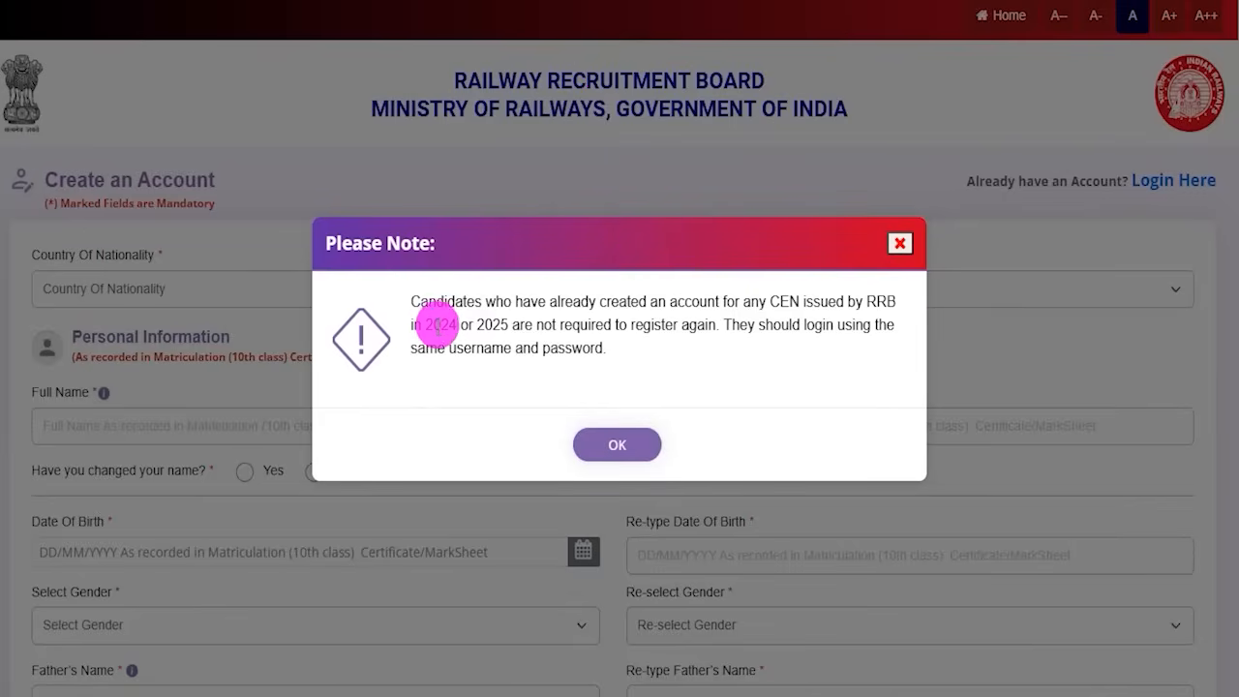
pyautogui.moveTo(434, 327); pyautogui.dragTo(502, 327)
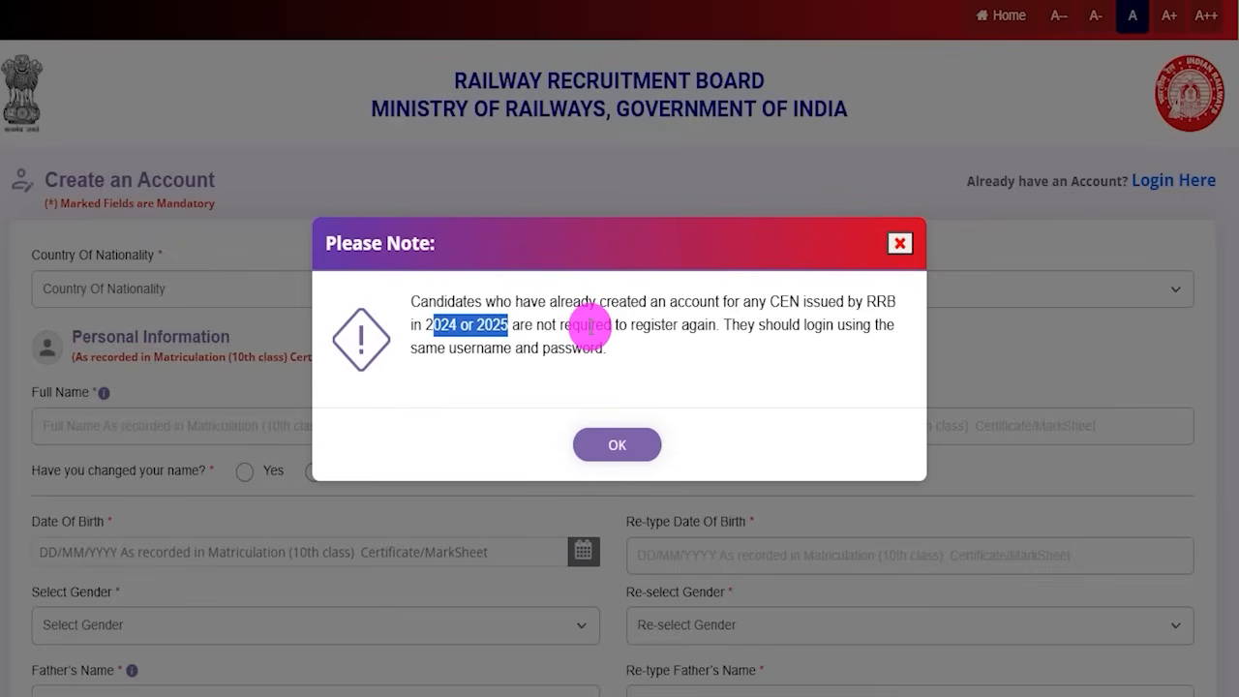
pyautogui.click(612, 443)
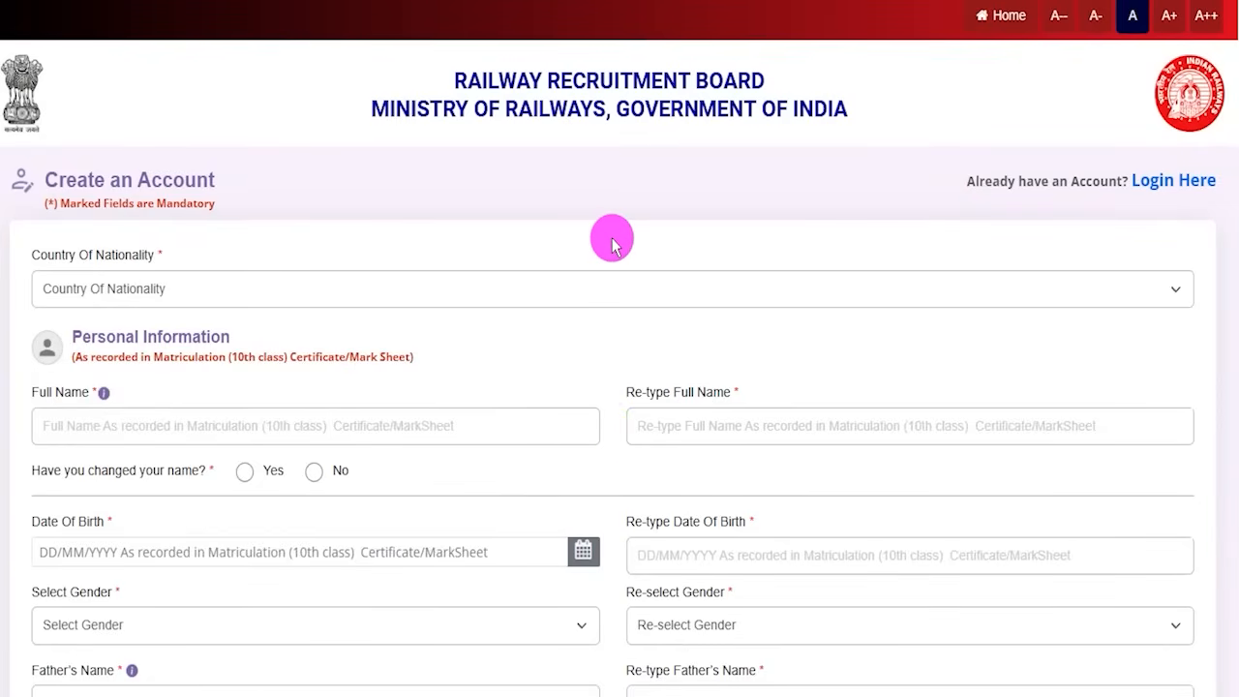
# - Set Country Of Nationality to India and tick-mark the Full Name and Re-type Full Name fields under Personal Information
pyautogui.click(210, 279)
pyautogui.click(141, 352)
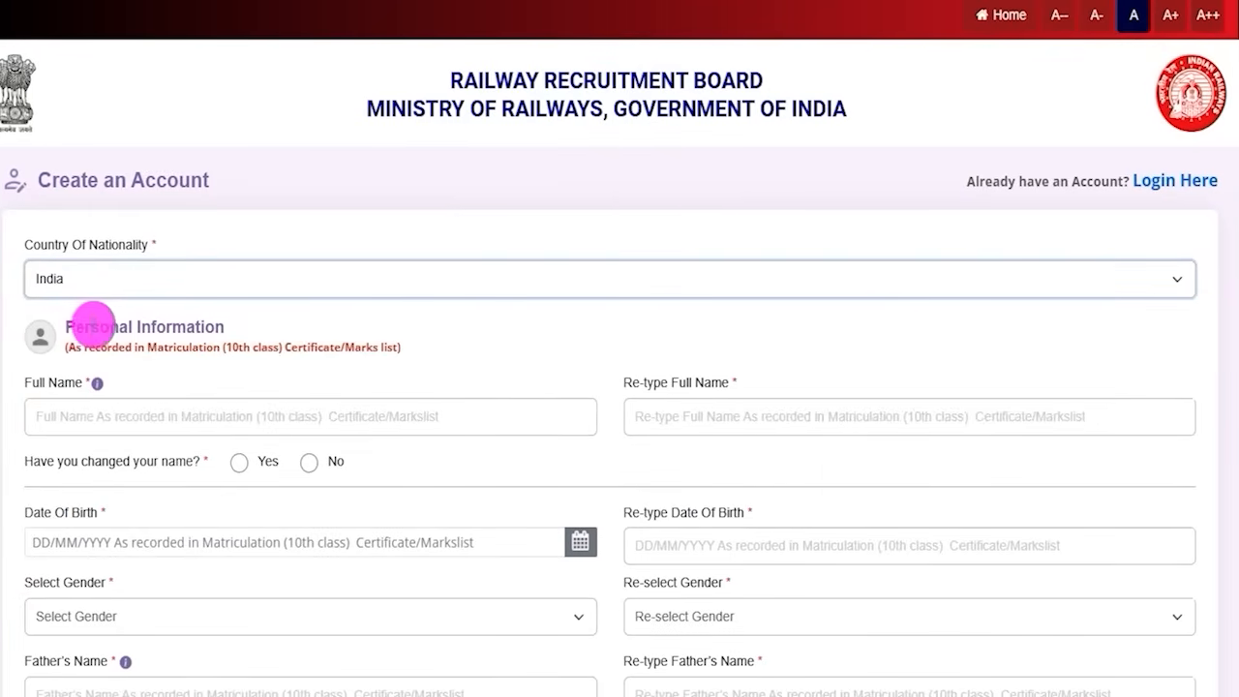
pyautogui.moveTo(91, 326); pyautogui.dragTo(199, 326)
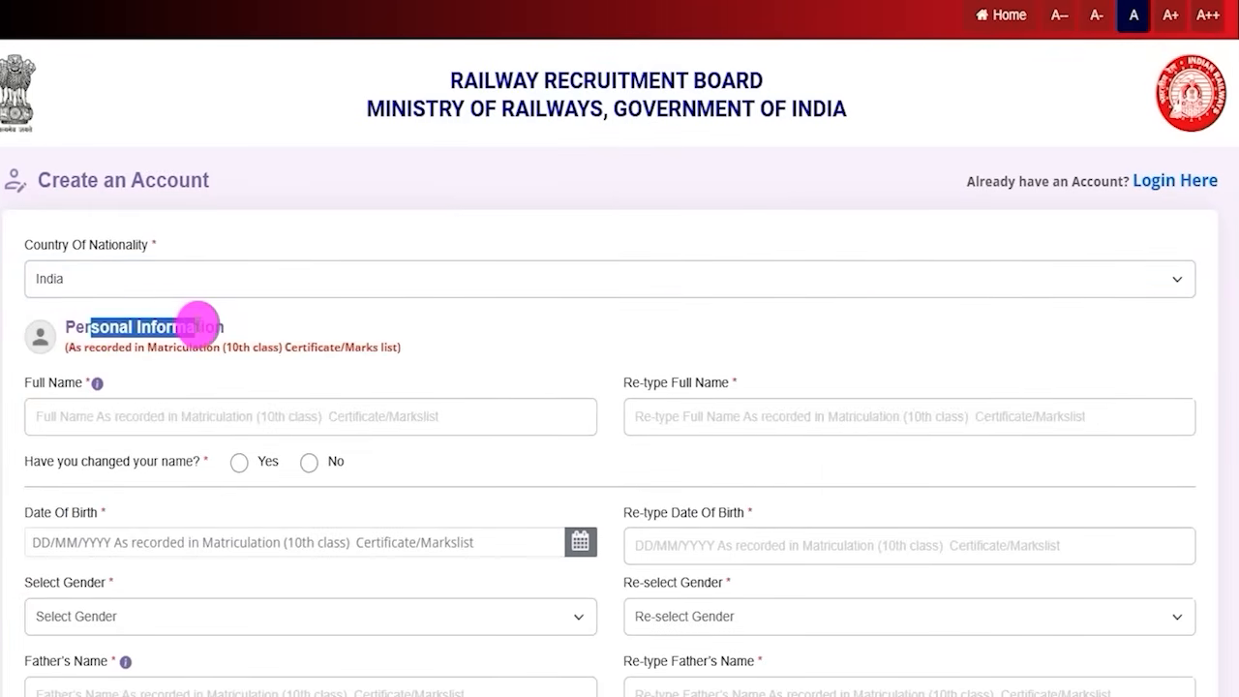
pyautogui.scroll(-2, 198, 326)
pyautogui.scroll(-1, 199, 326)
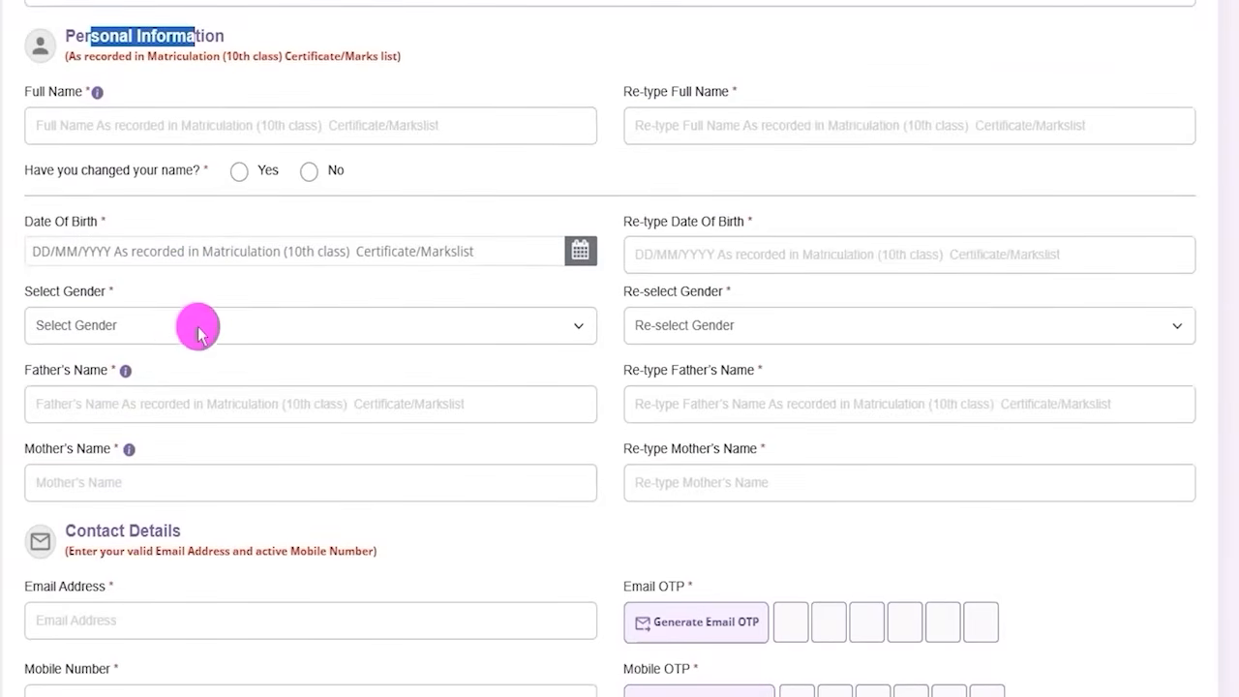
pyautogui.moveTo(357, 121); pyautogui.dragTo(422, 87)
pyautogui.moveTo(814, 120); pyautogui.dragTo(877, 93)
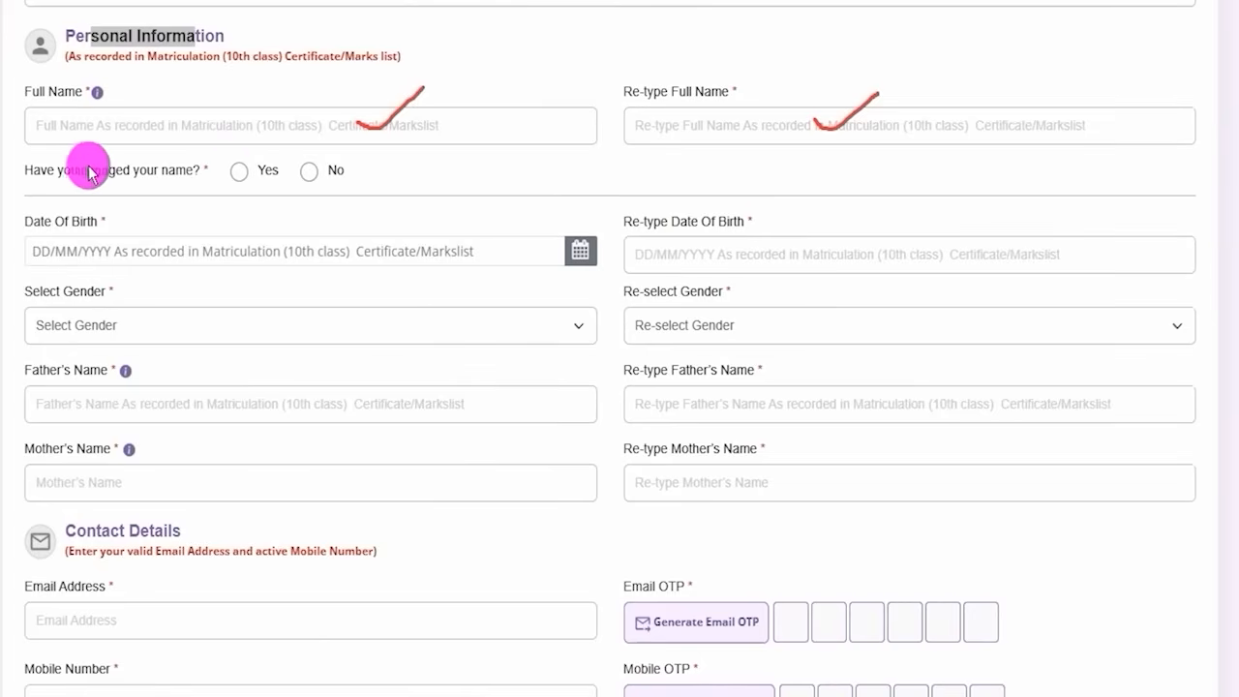
# - Check the legal documentation notice for a changed name, dismiss it and answer No to "Have you changed your name?"
pyautogui.moveTo(83, 168); pyautogui.dragTo(148, 167)
pyautogui.click(239, 172)
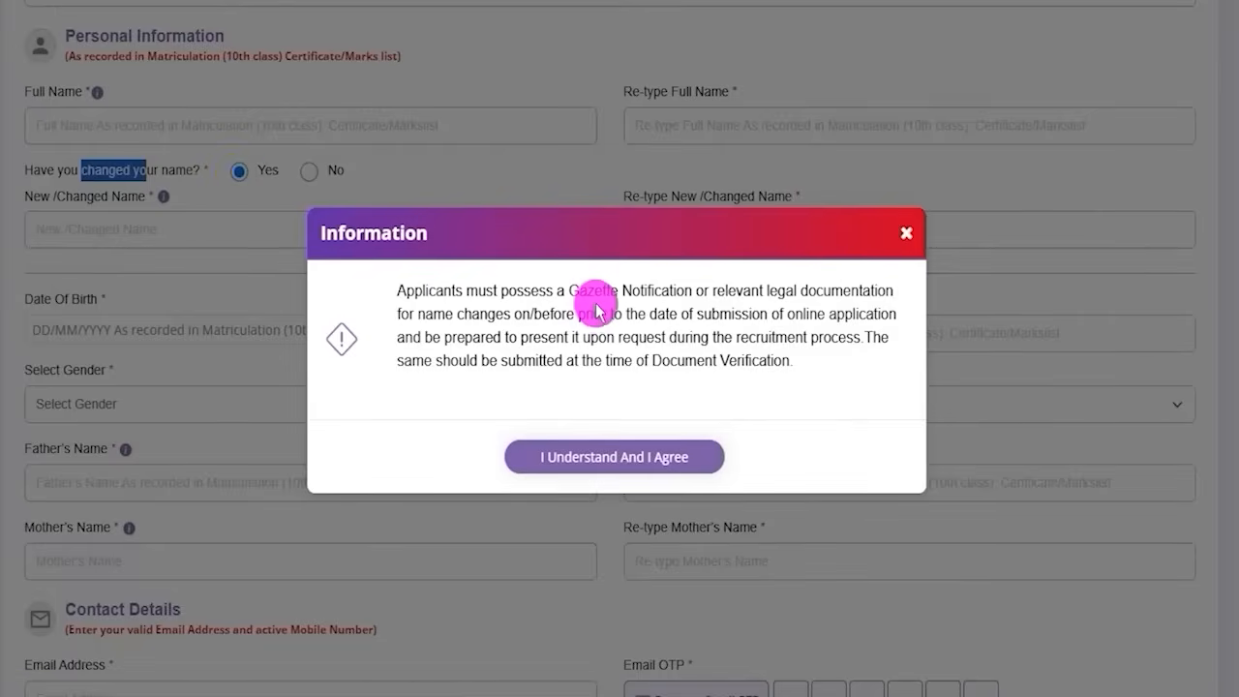
pyautogui.moveTo(578, 290); pyautogui.dragTo(833, 288)
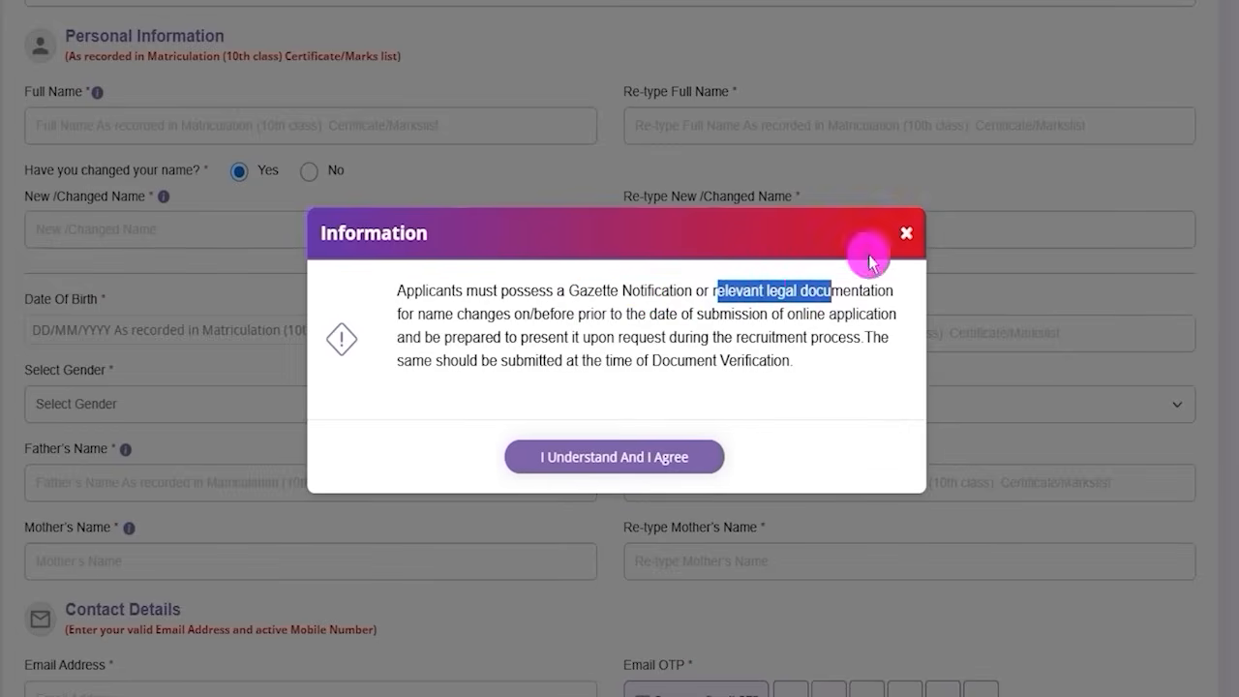
pyautogui.click(906, 234)
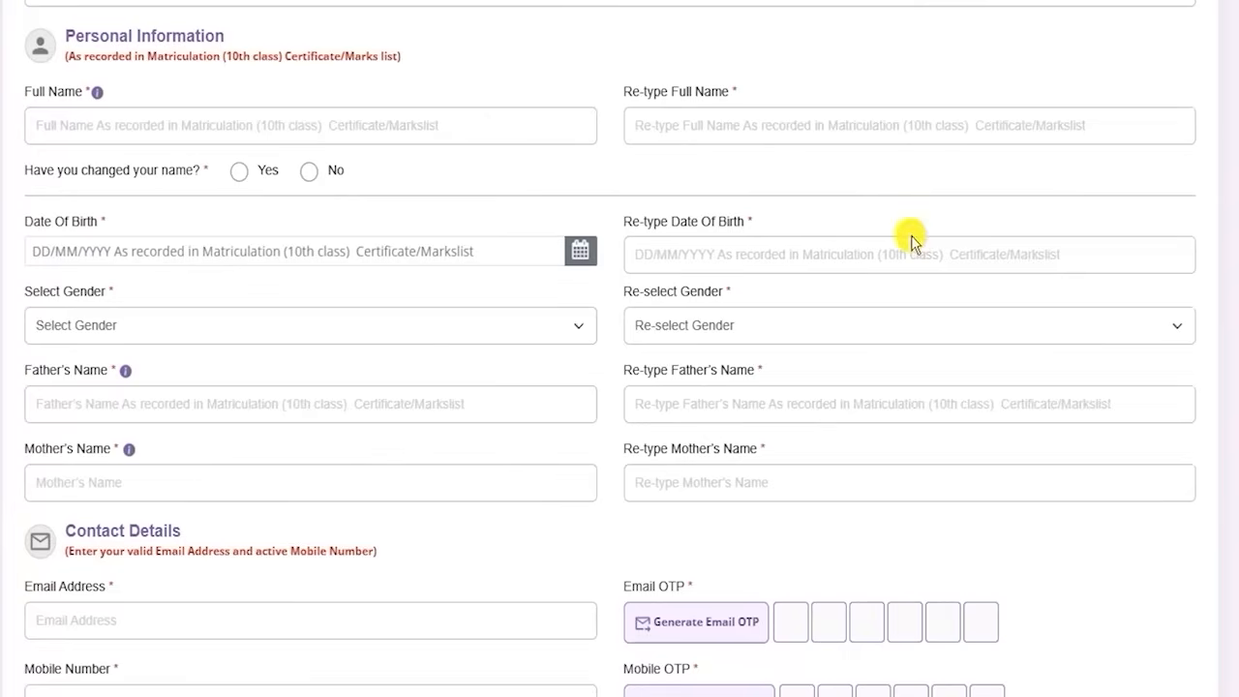
pyautogui.click(309, 174)
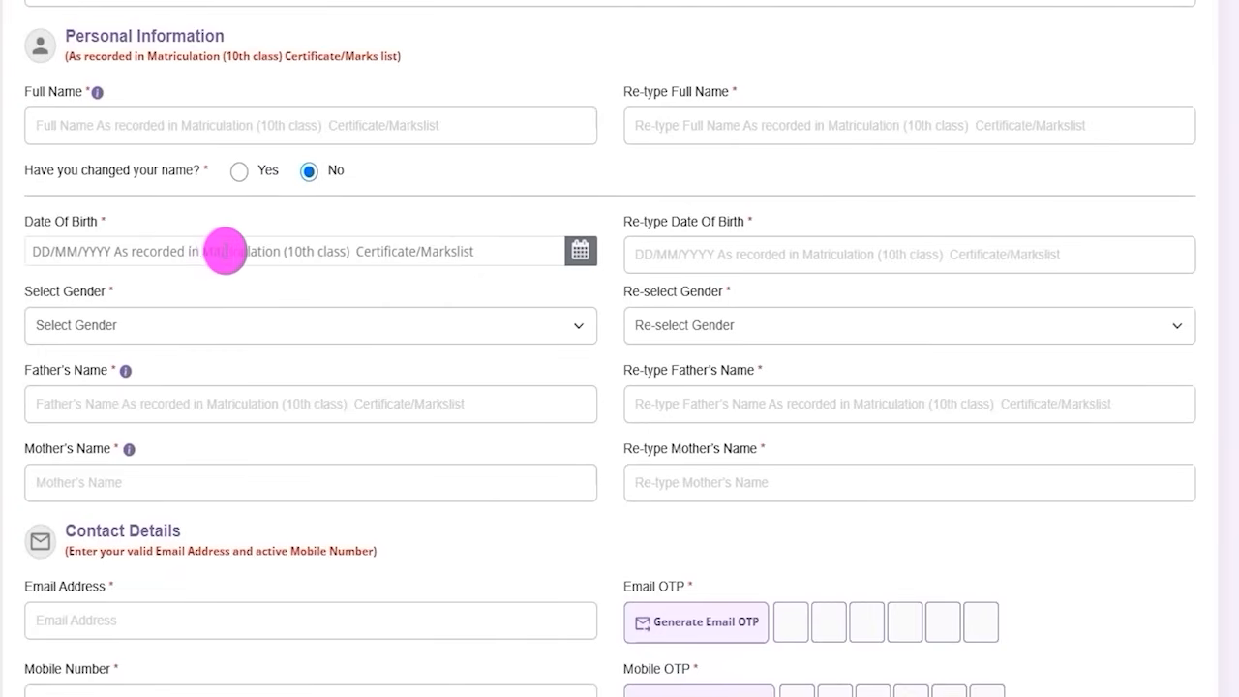
# - Examine the Date Of Birth field with its calendar and the Re-type Date Of Birth field, leaving both empty
pyautogui.moveTo(27, 224); pyautogui.dragTo(230, 246)
pyautogui.click(326, 246)
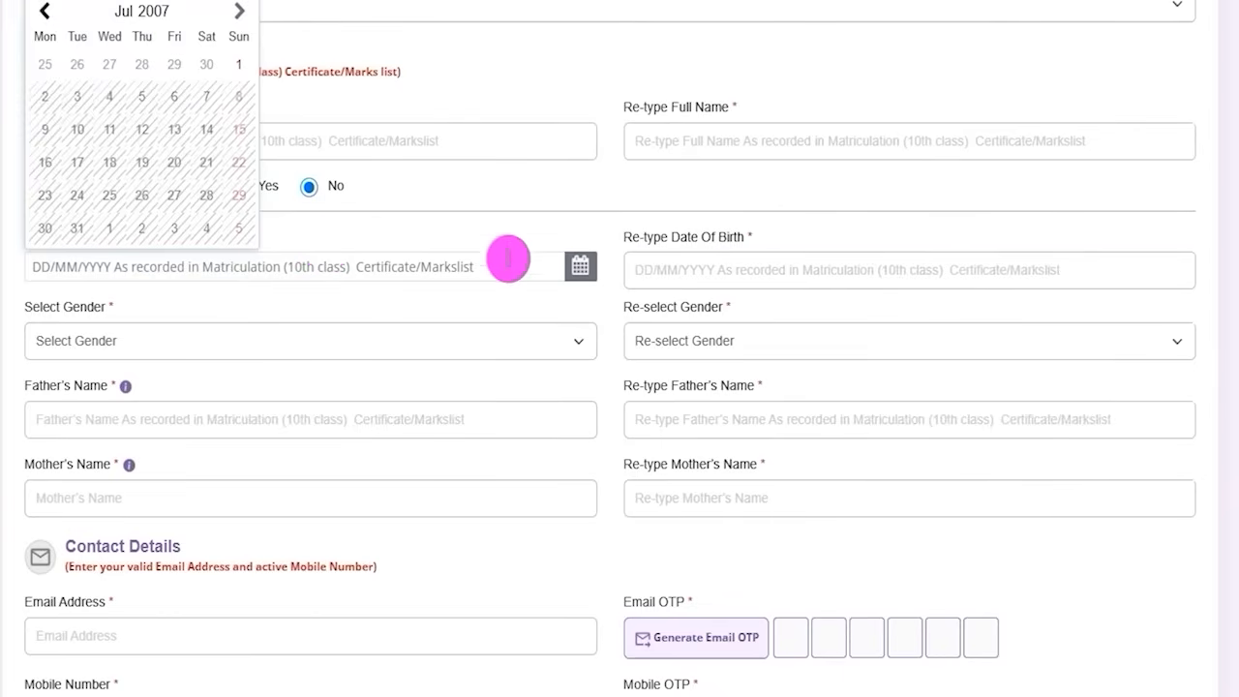
pyautogui.click(567, 234)
pyautogui.moveTo(633, 238); pyautogui.dragTo(706, 242)
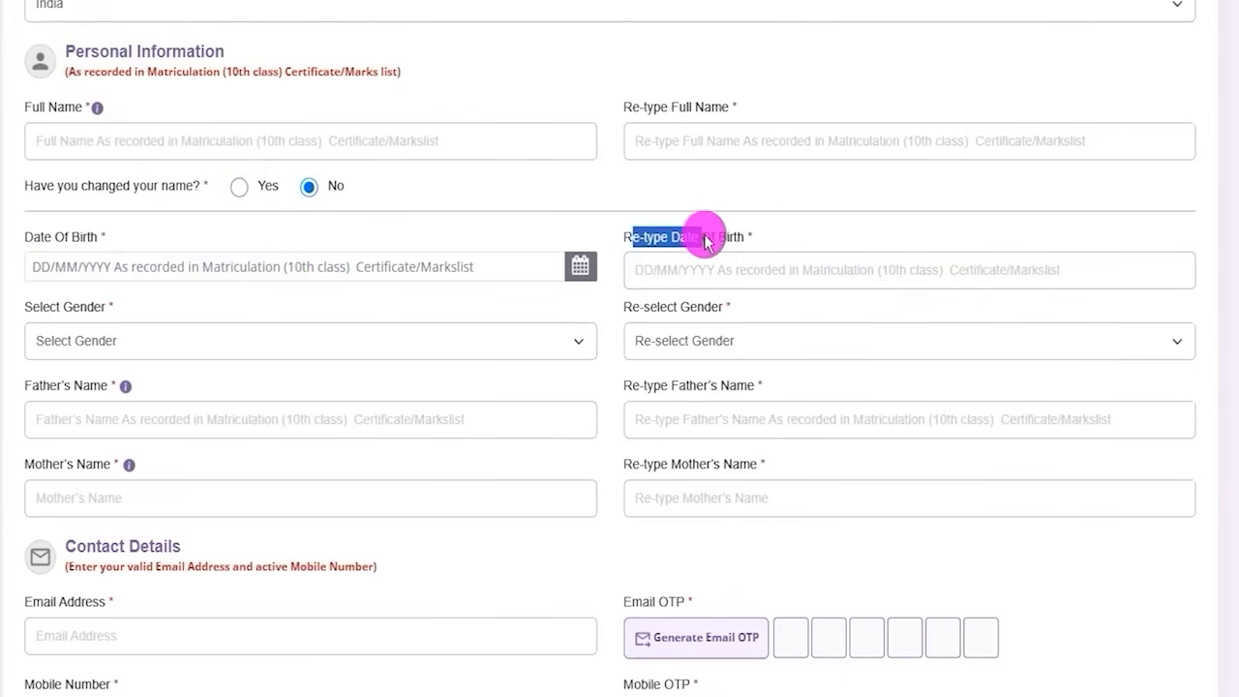
pyautogui.click(675, 274)
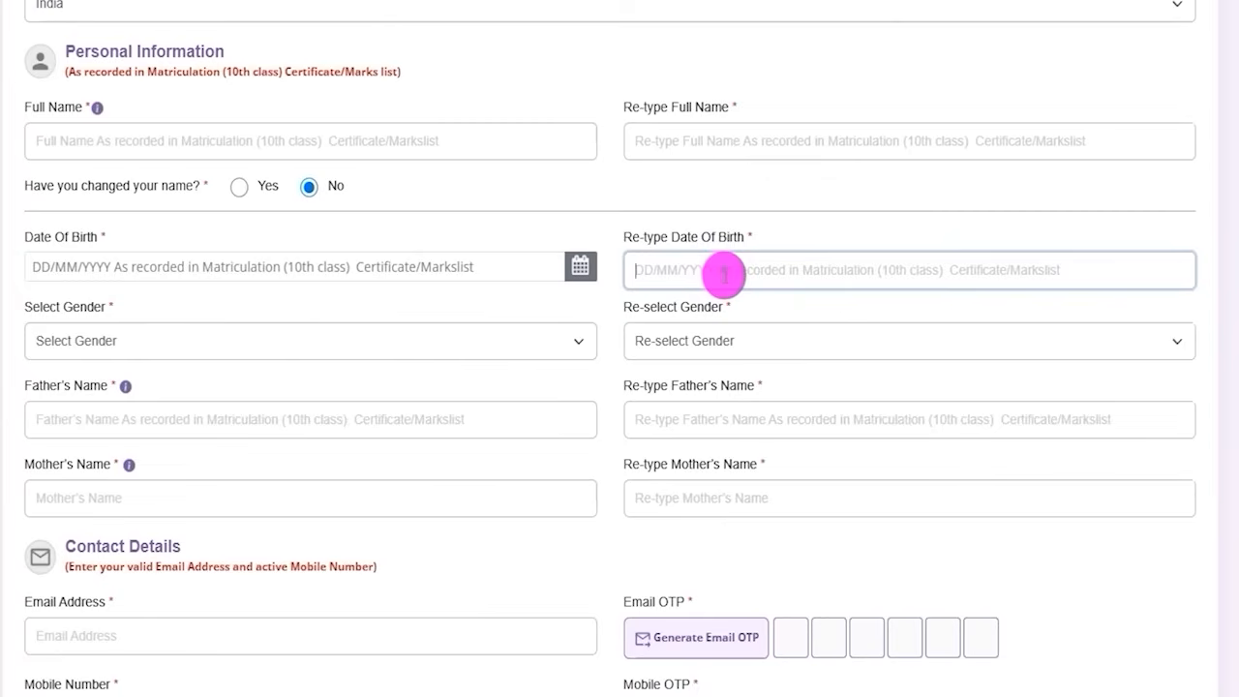
pyautogui.click(188, 277)
pyautogui.click(670, 275)
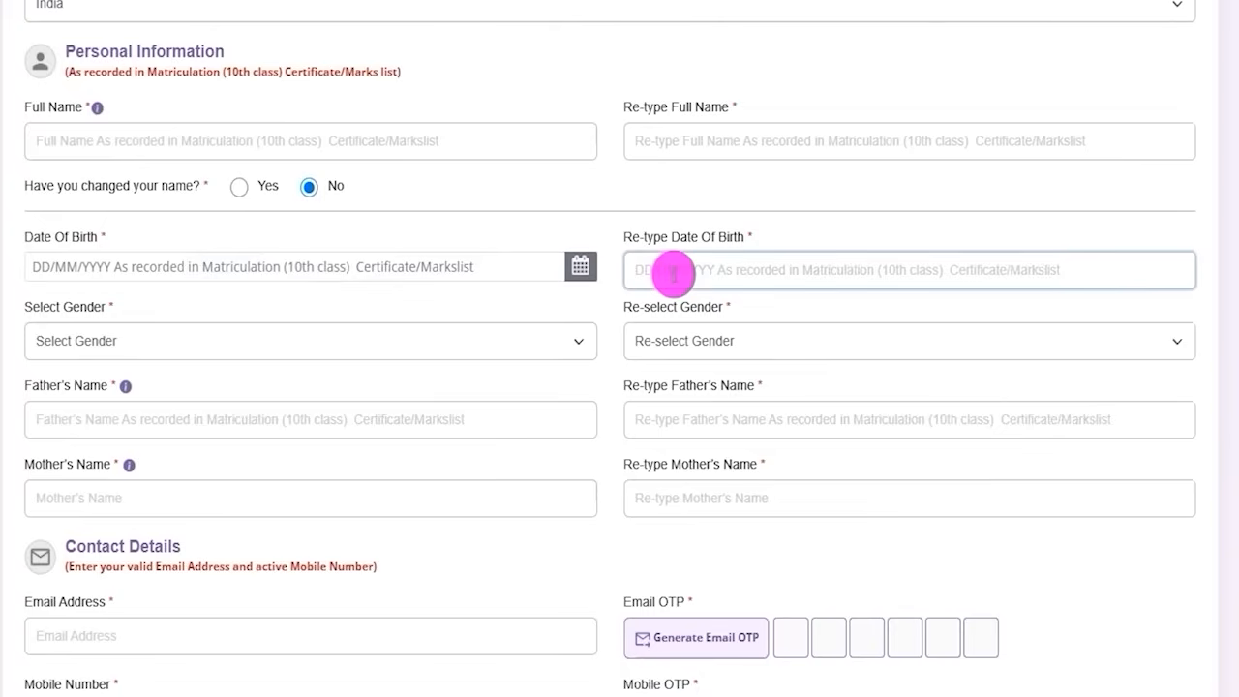
# - Choose Male for both Select Gender and Re-select Gender
pyautogui.moveTo(38, 308); pyautogui.dragTo(104, 307)
pyautogui.click(319, 350)
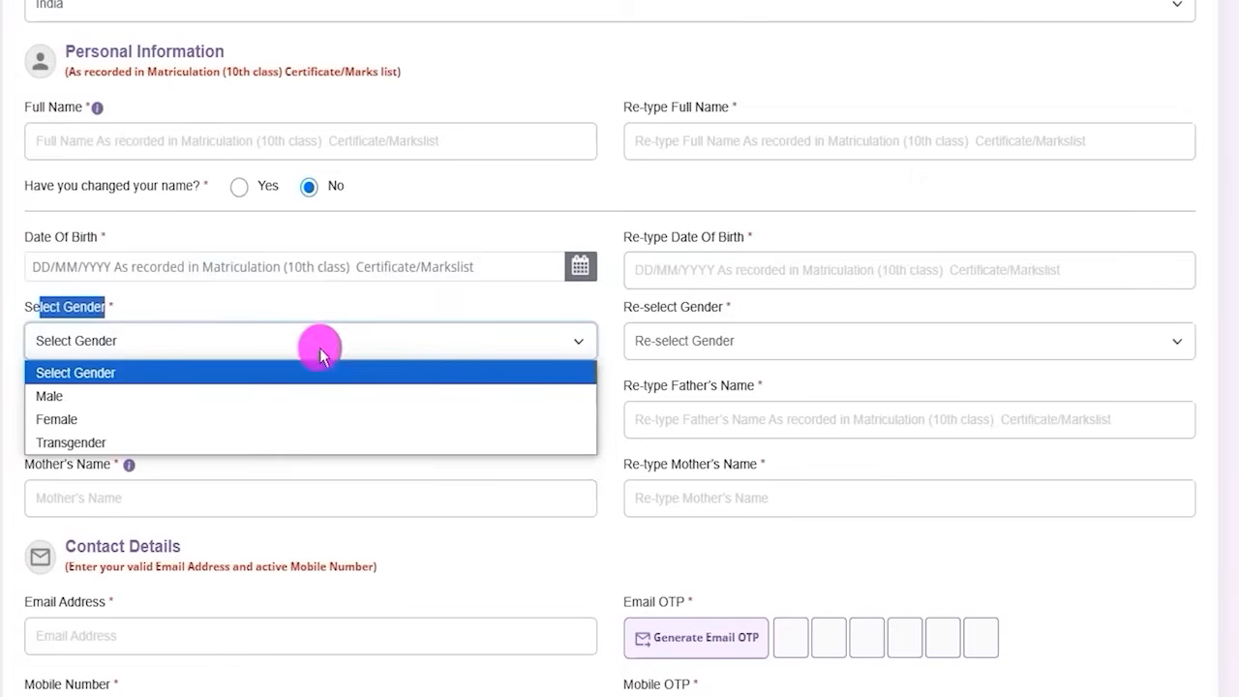
pyautogui.click(83, 396)
pyautogui.click(719, 344)
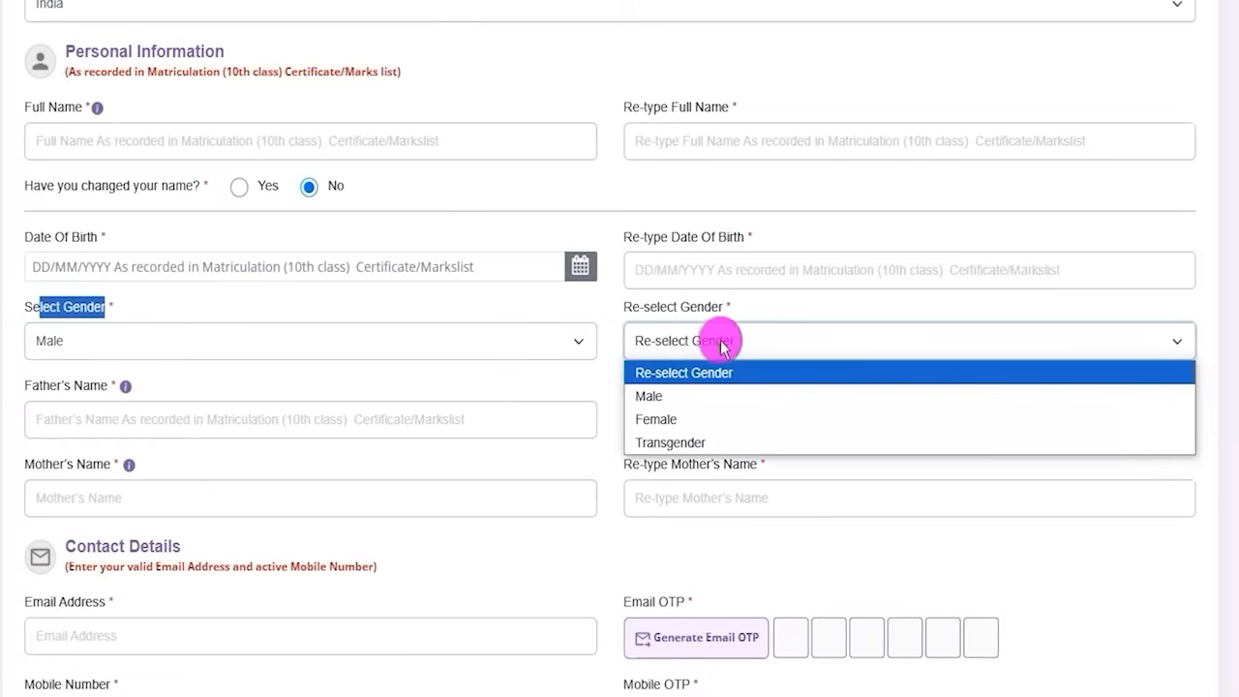
pyautogui.click(686, 397)
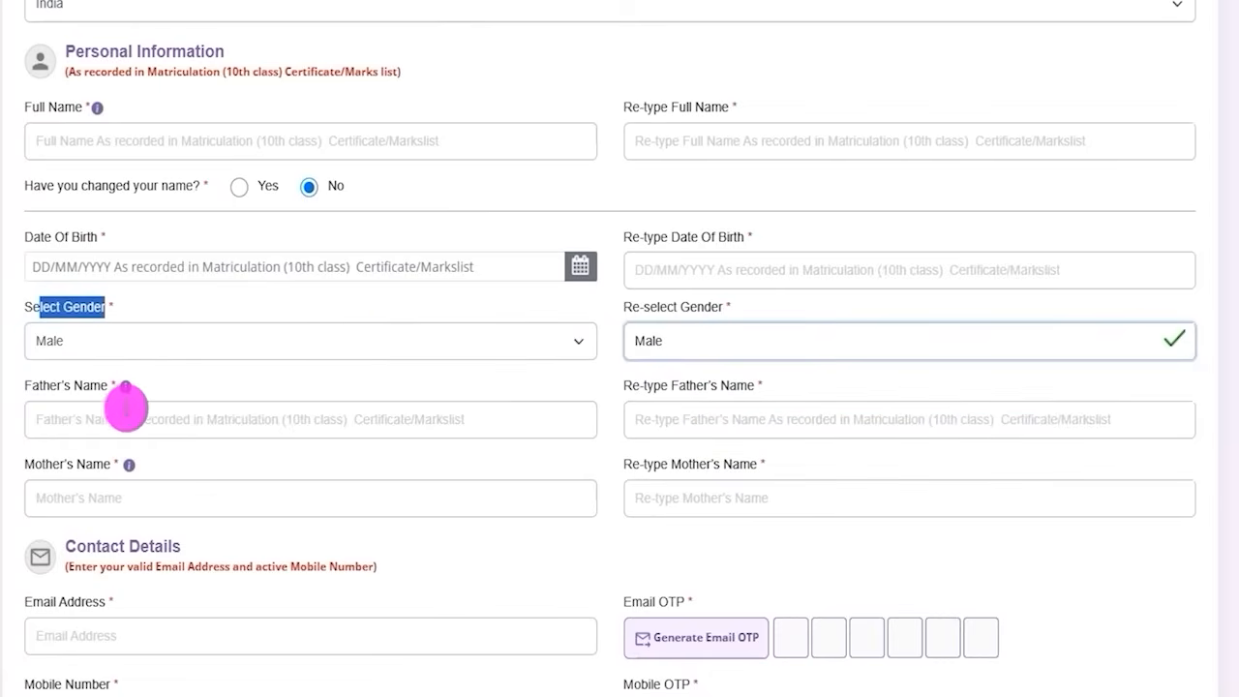
# - Point out the Father's Name and Mother's Name fields and their re-type fields by highlighting the labels and focusing each box
pyautogui.moveTo(33, 387); pyautogui.dragTo(97, 404)
pyautogui.click(152, 421)
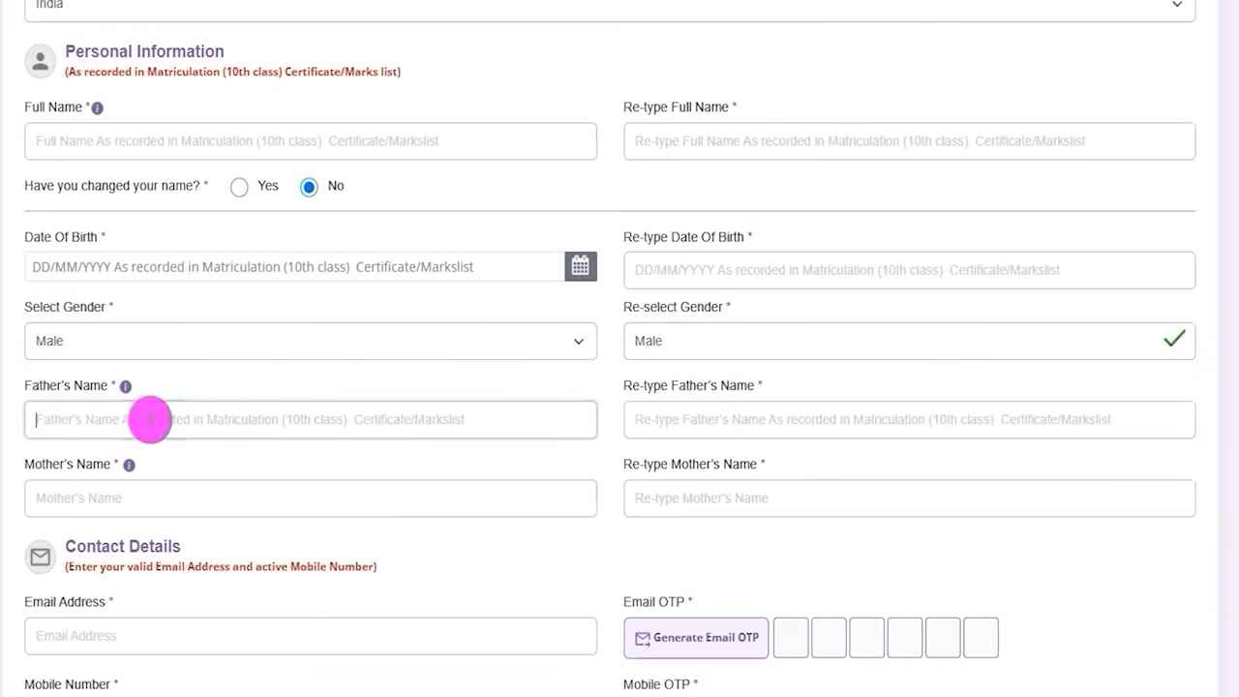
pyautogui.moveTo(641, 385); pyautogui.dragTo(700, 420)
pyautogui.click(700, 420)
pyautogui.moveTo(33, 465); pyautogui.dragTo(104, 469)
pyautogui.click(146, 500)
pyautogui.moveTo(645, 462); pyautogui.dragTo(714, 478)
pyautogui.click(712, 496)
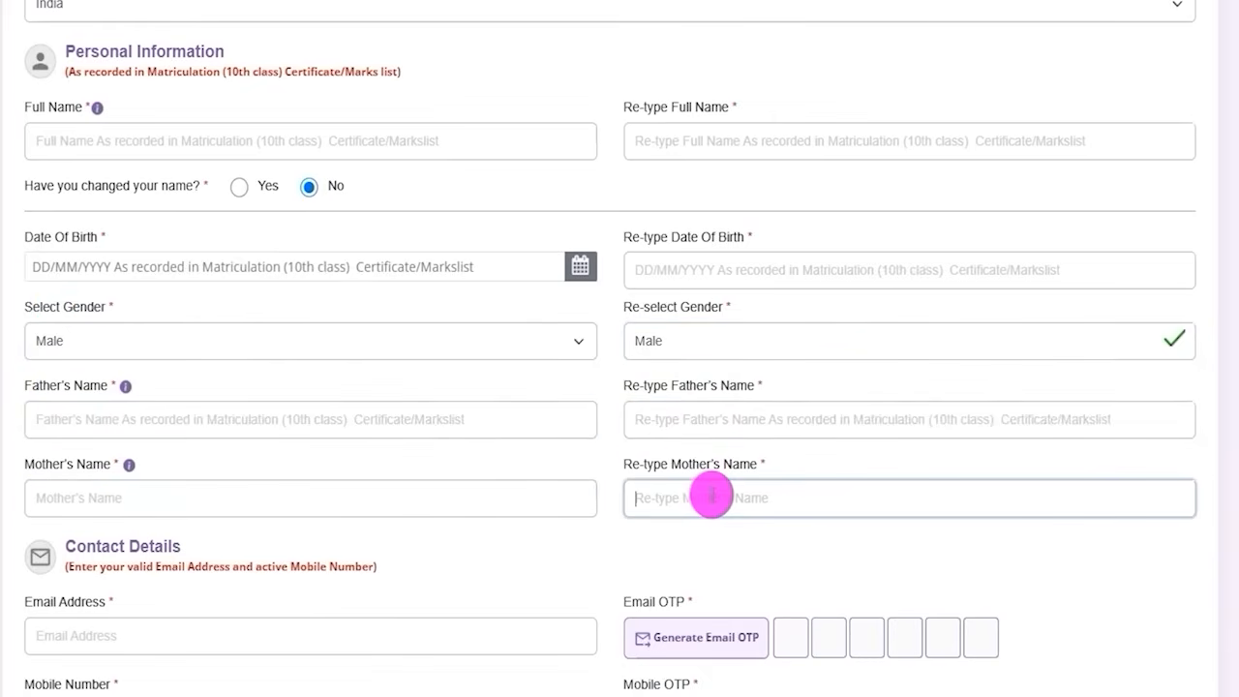
# - Mark the email address, mobile number and both OTP controls under Contact Details with pen strokes and clear the annotations
pyautogui.scroll(-5, 552, 484)
pyautogui.scroll(-1, 581, 382)
pyautogui.scroll(1, 581, 381)
pyautogui.moveTo(78, 61); pyautogui.dragTo(163, 64)
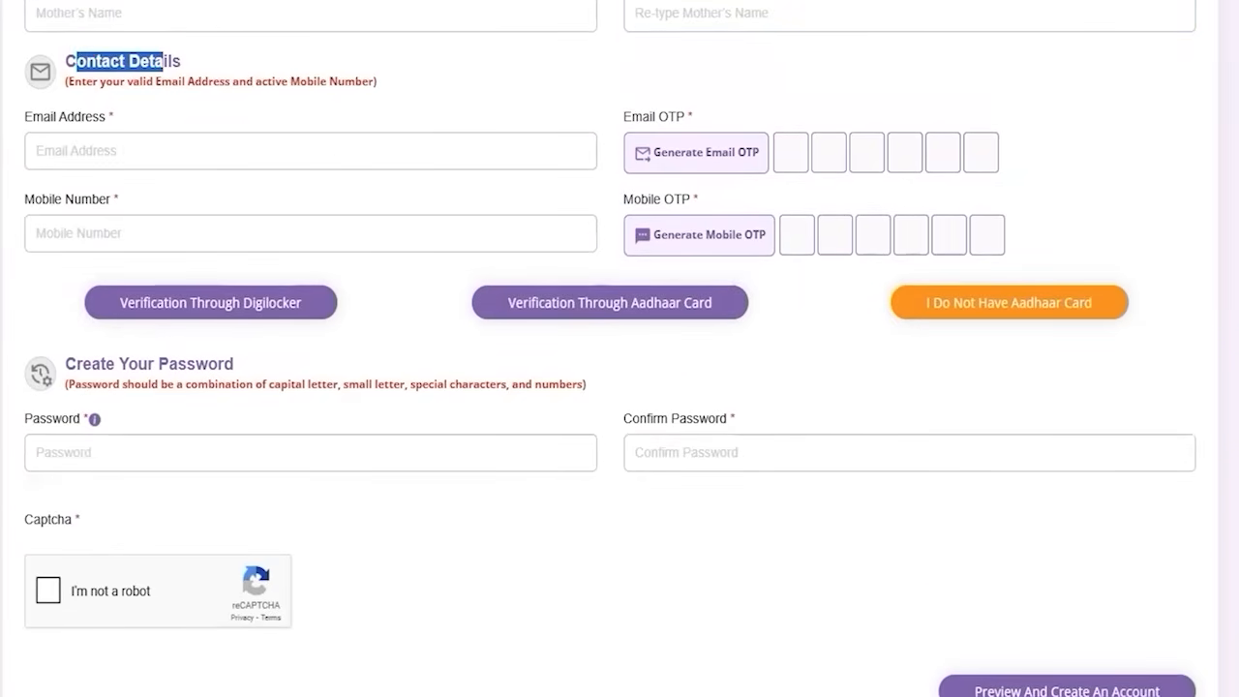
pyautogui.moveTo(268, 151); pyautogui.dragTo(318, 127)
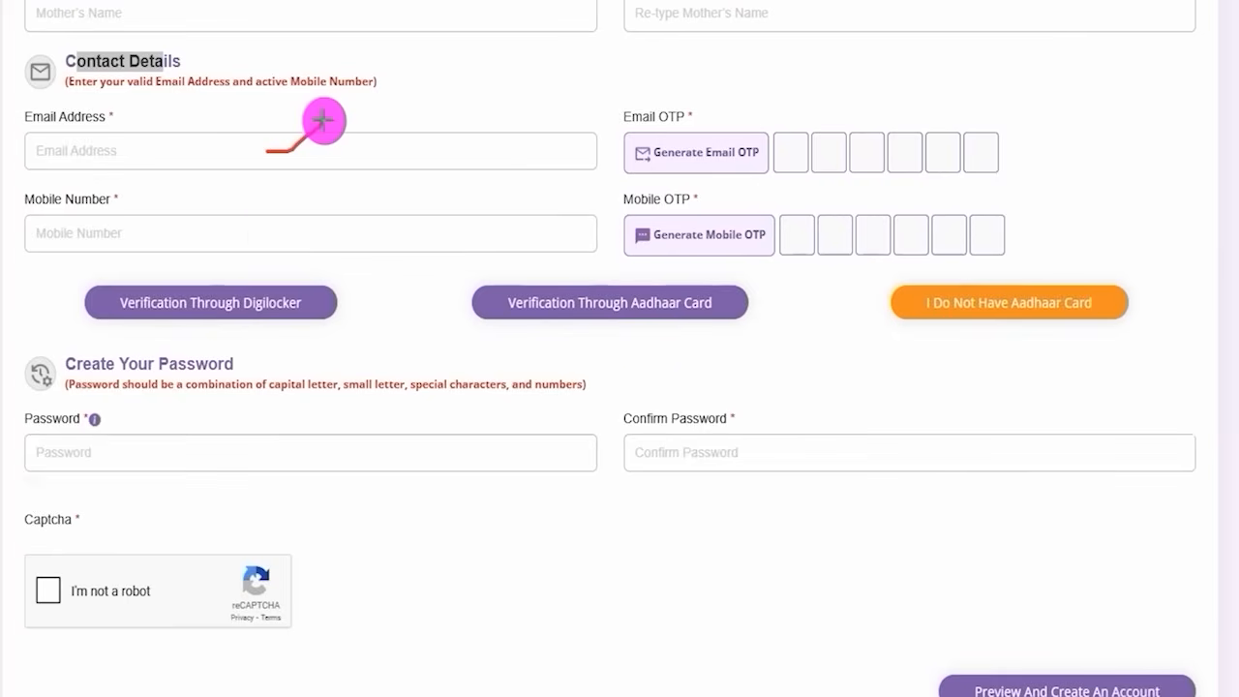
pyautogui.moveTo(265, 233); pyautogui.dragTo(335, 196)
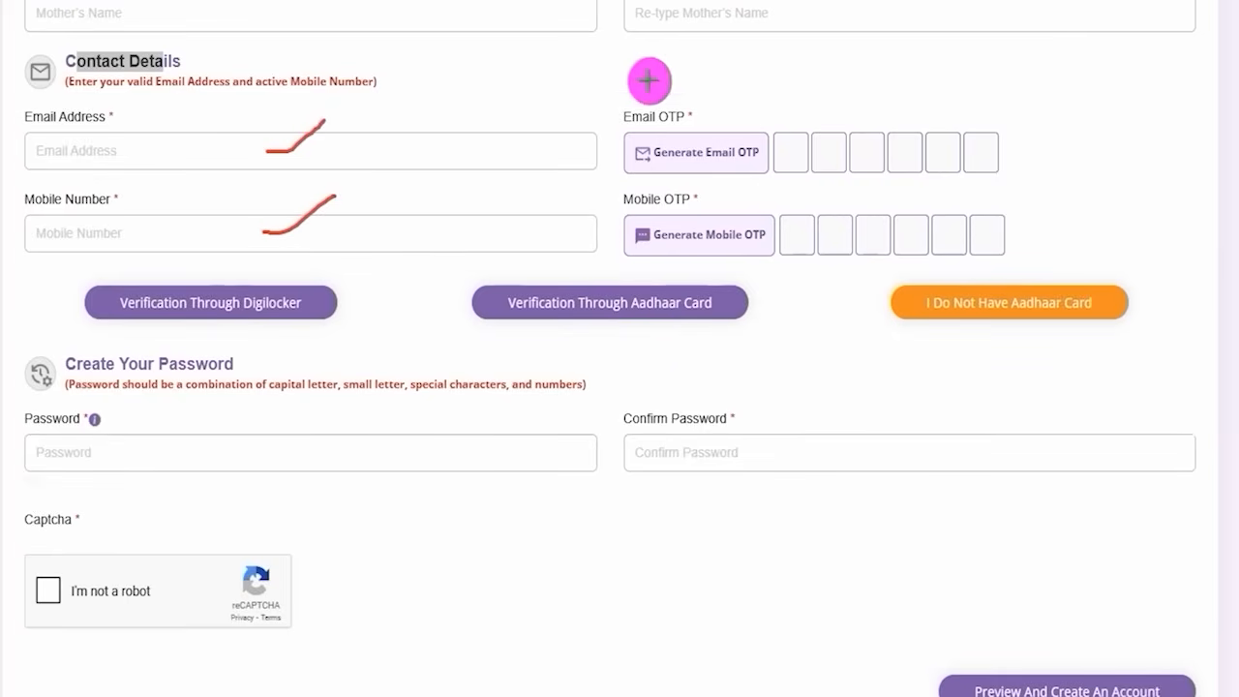
pyautogui.moveTo(728, 141); pyautogui.dragTo(774, 107)
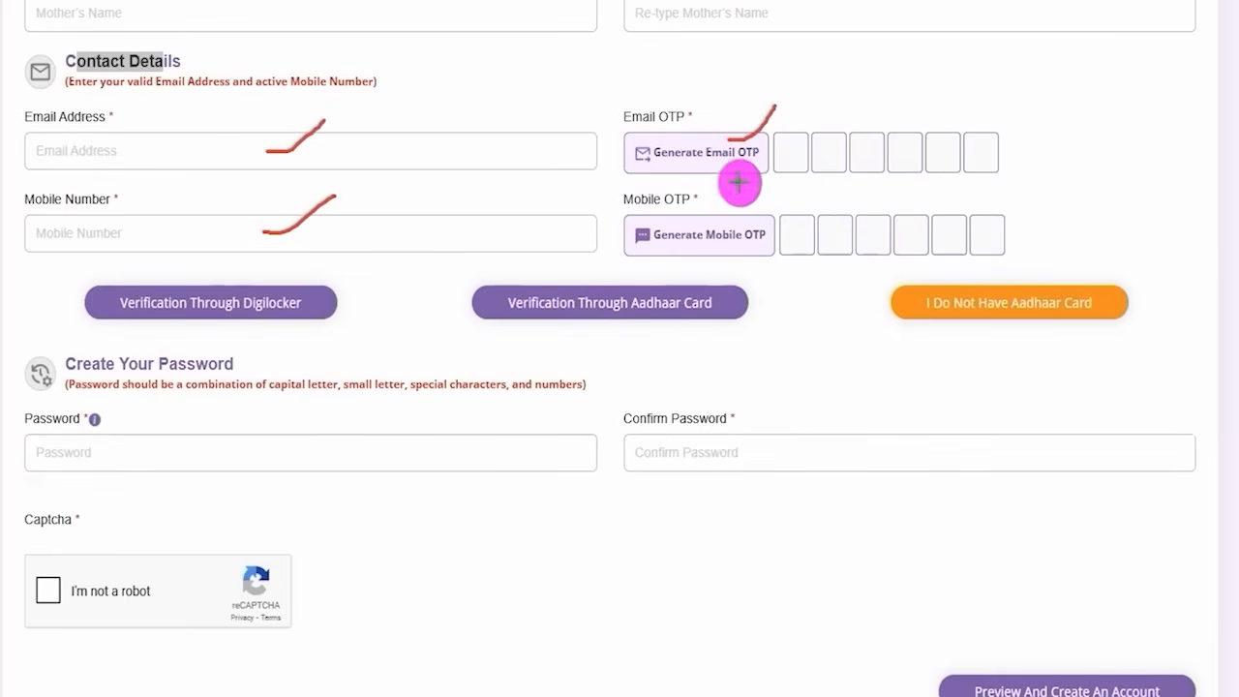
pyautogui.moveTo(745, 223)
pyautogui.mouseDown()
pyautogui.moveTo(779, 198)
pyautogui.moveTo(775, 180)
pyautogui.mouseUp()
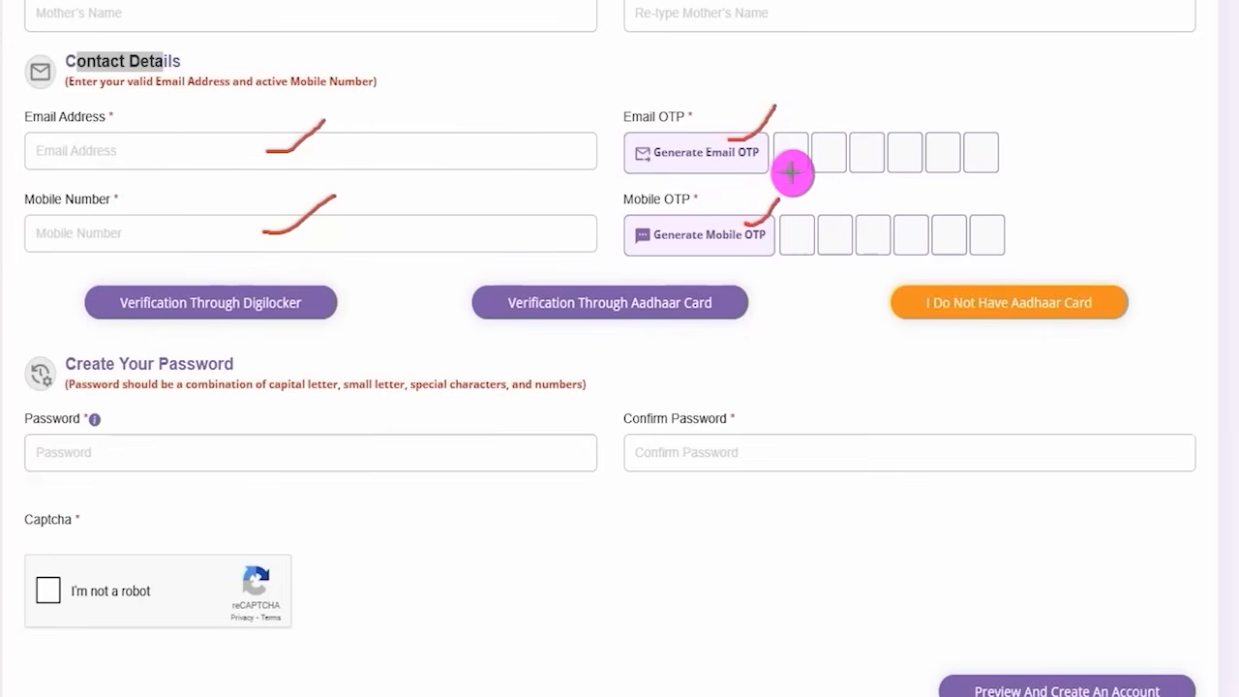
pyautogui.moveTo(791, 160); pyautogui.dragTo(912, 154)
pyautogui.click(864, 153)
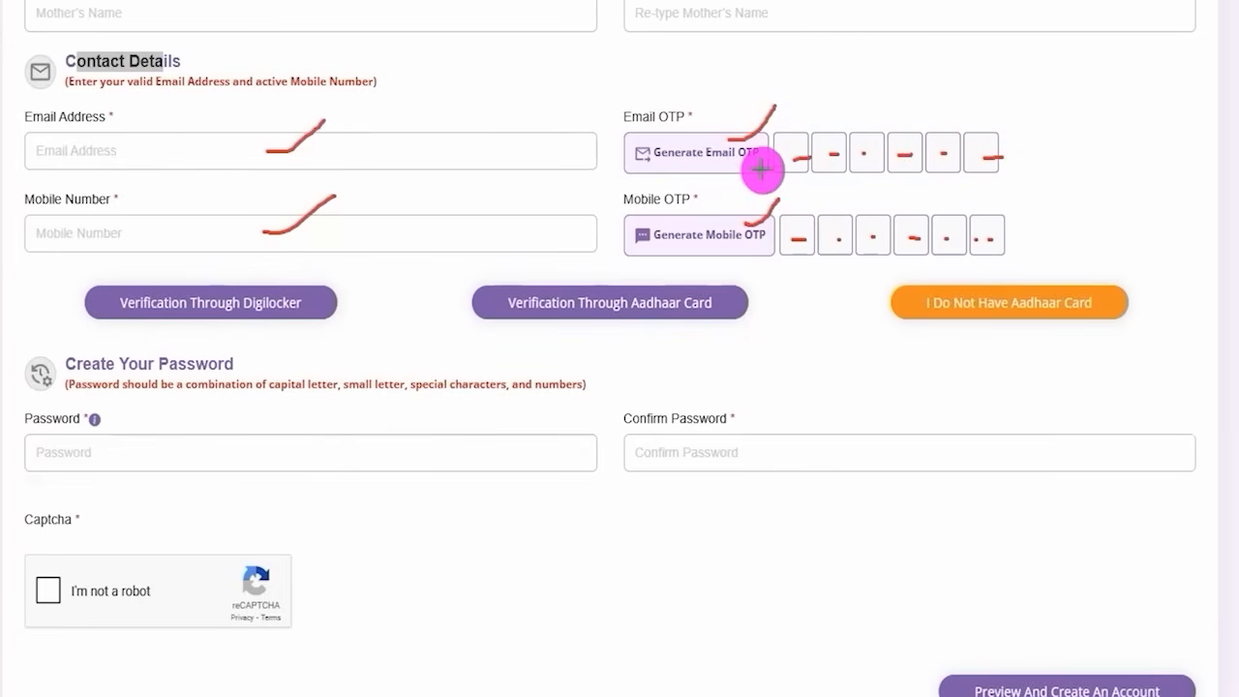
pyautogui.moveTo(864, 227); pyautogui.dragTo(988, 233)
pyautogui.click(946, 230)
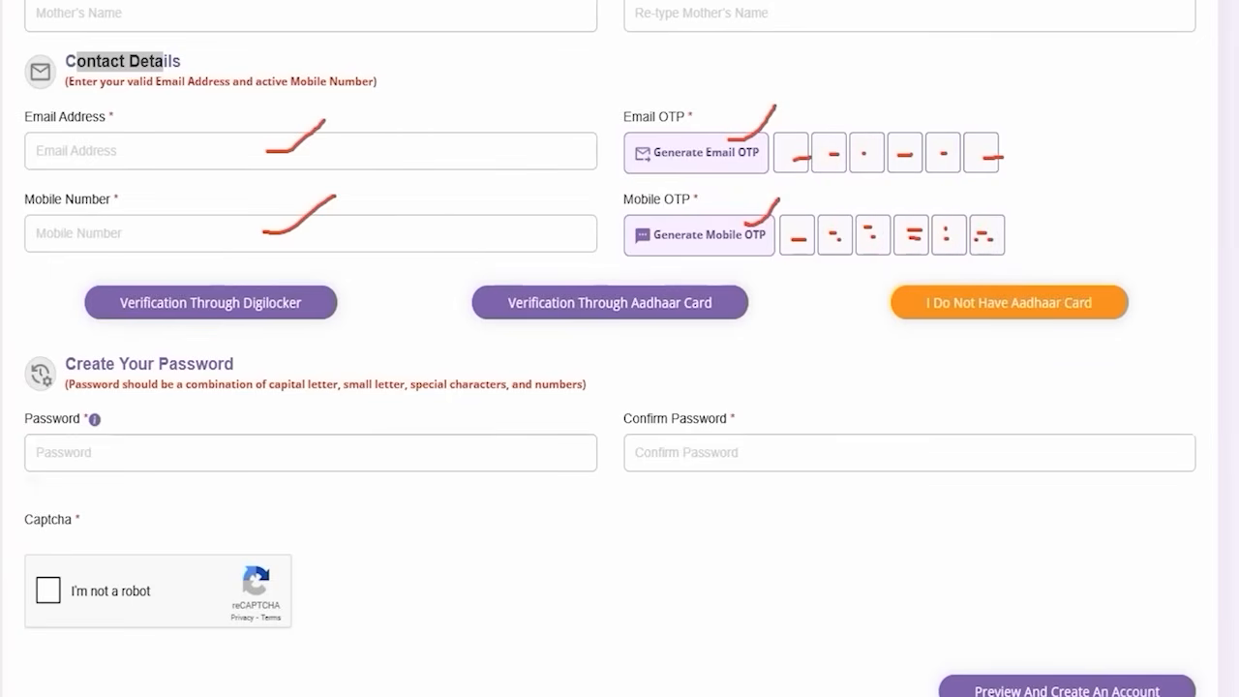
pyautogui.press('Escape')
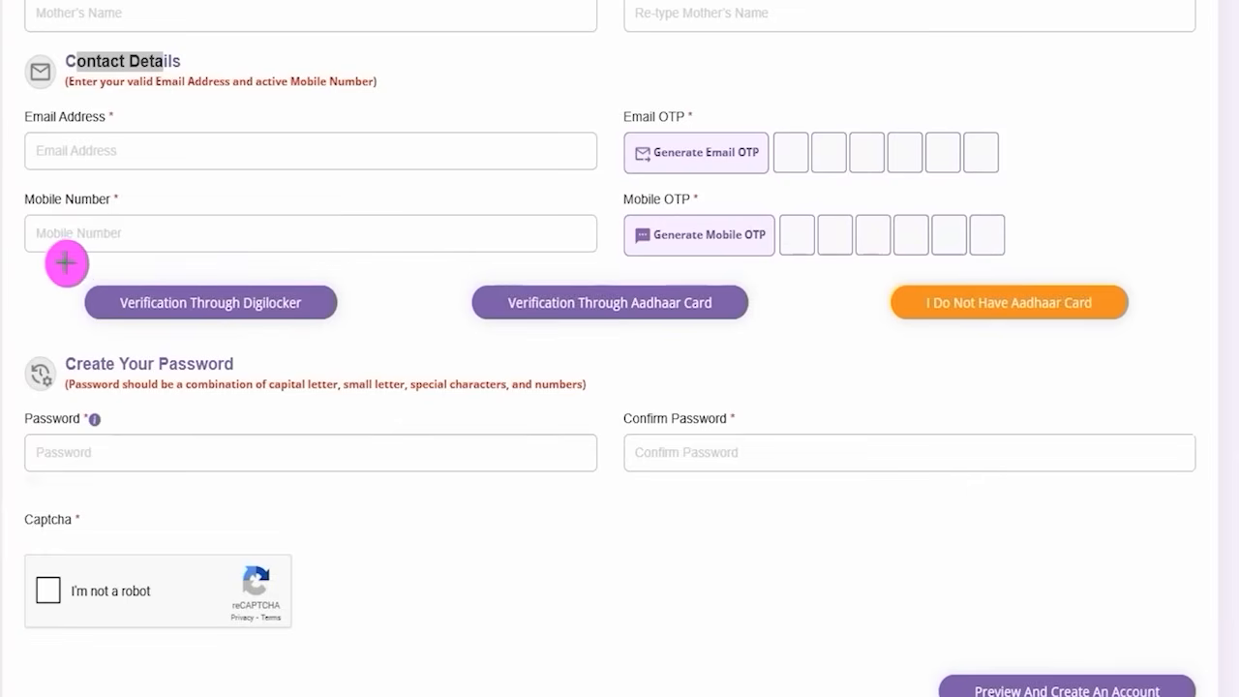
# - Outline the Digilocker, Aadhaar Card and I Do Not Have Aadhaar Card verification options with rectangles and clear the annotations
pyautogui.moveTo(60, 262); pyautogui.dragTo(368, 336)
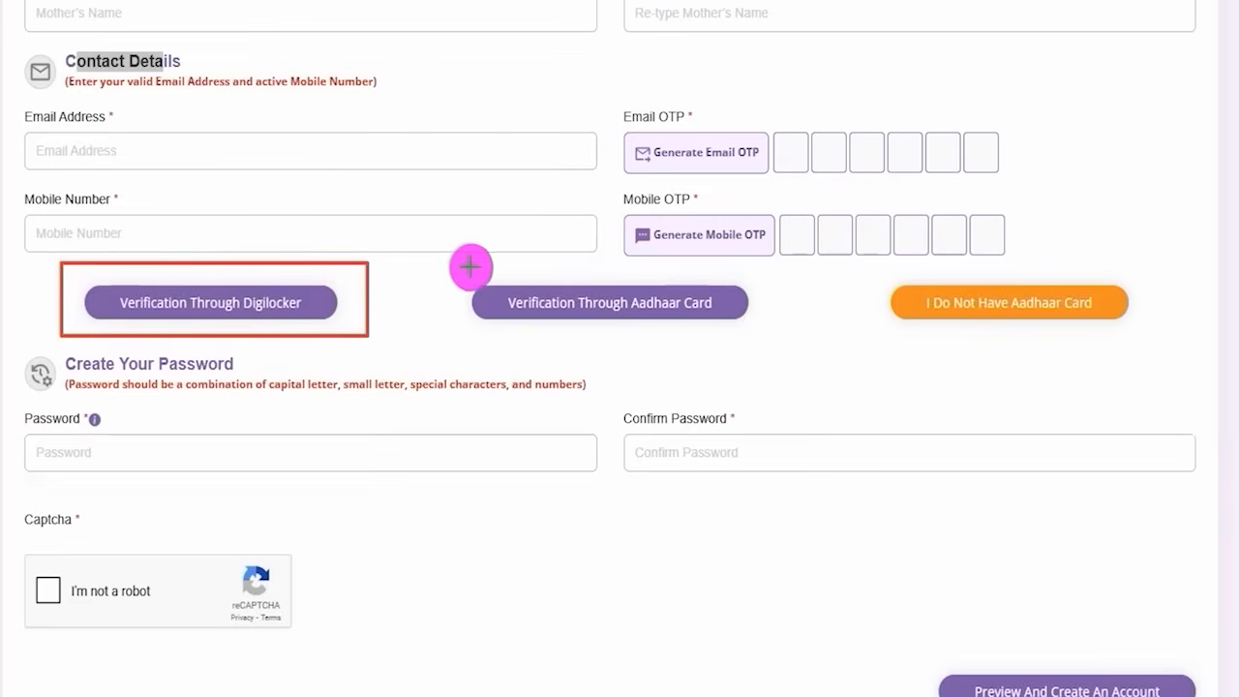
pyautogui.moveTo(437, 261)
pyautogui.mouseDown()
pyautogui.moveTo(565, 282)
pyautogui.moveTo(770, 341)
pyautogui.mouseUp()
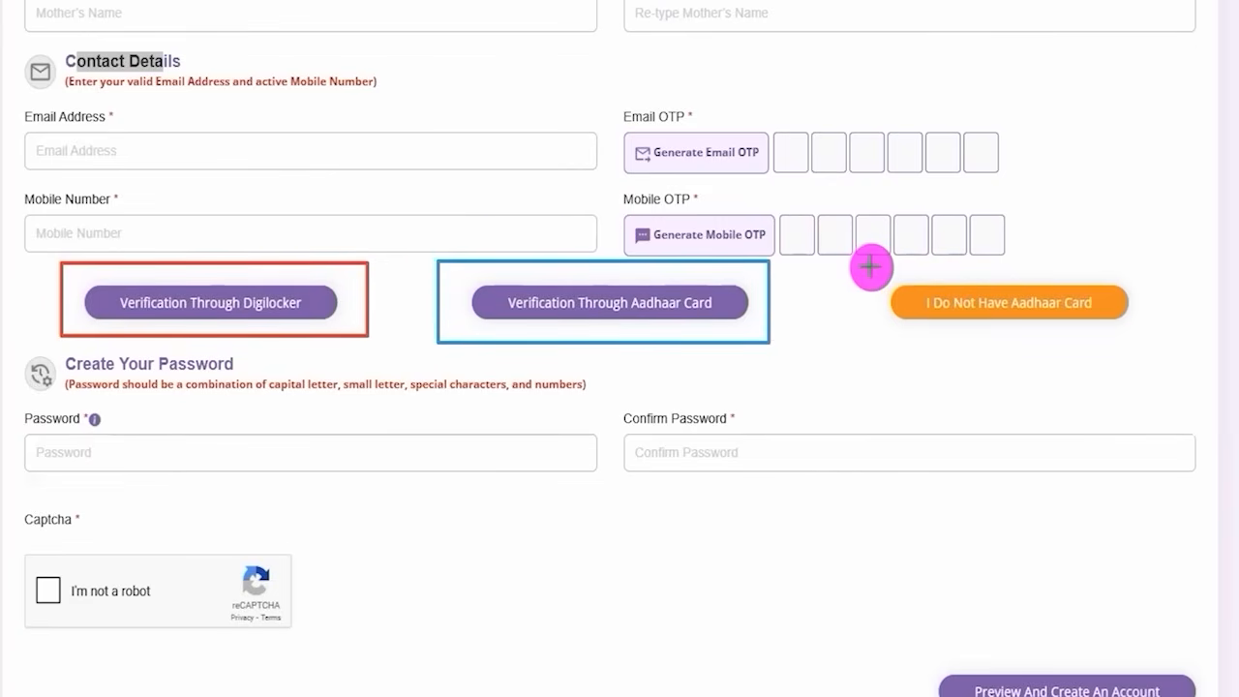
pyautogui.moveTo(871, 268)
pyautogui.mouseDown()
pyautogui.moveTo(919, 275)
pyautogui.moveTo(901, 304)
pyautogui.moveTo(1156, 342)
pyautogui.mouseUp()
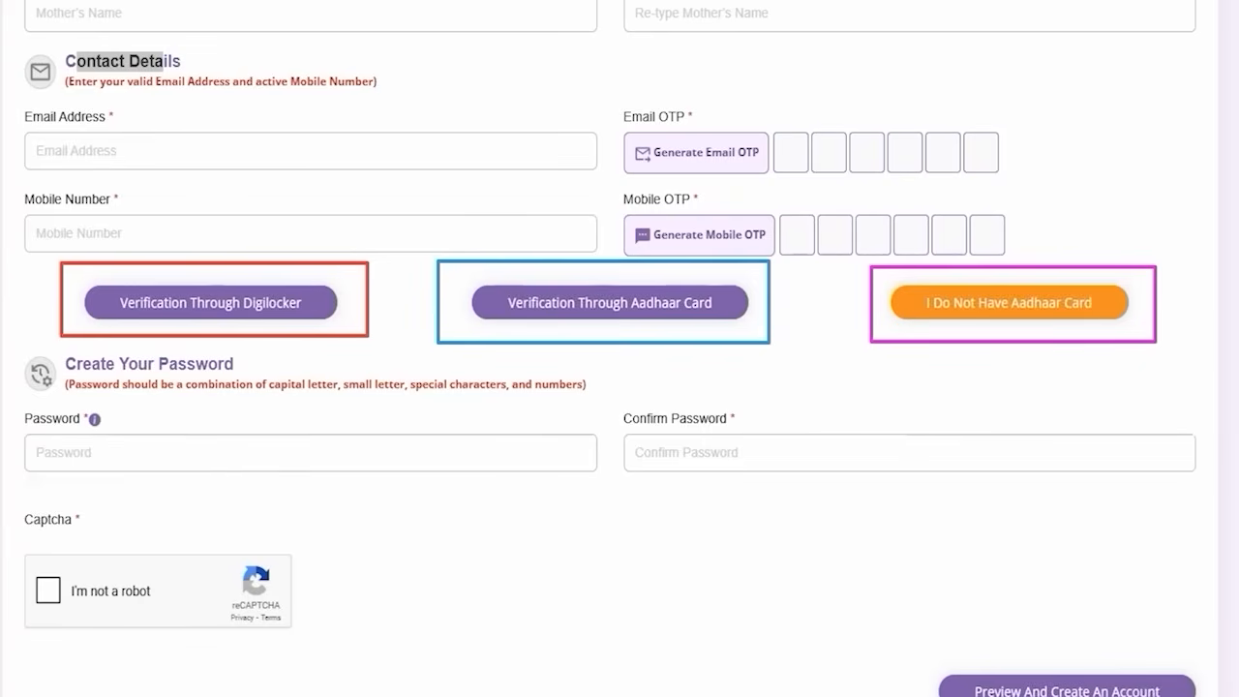
pyautogui.press('Escape')
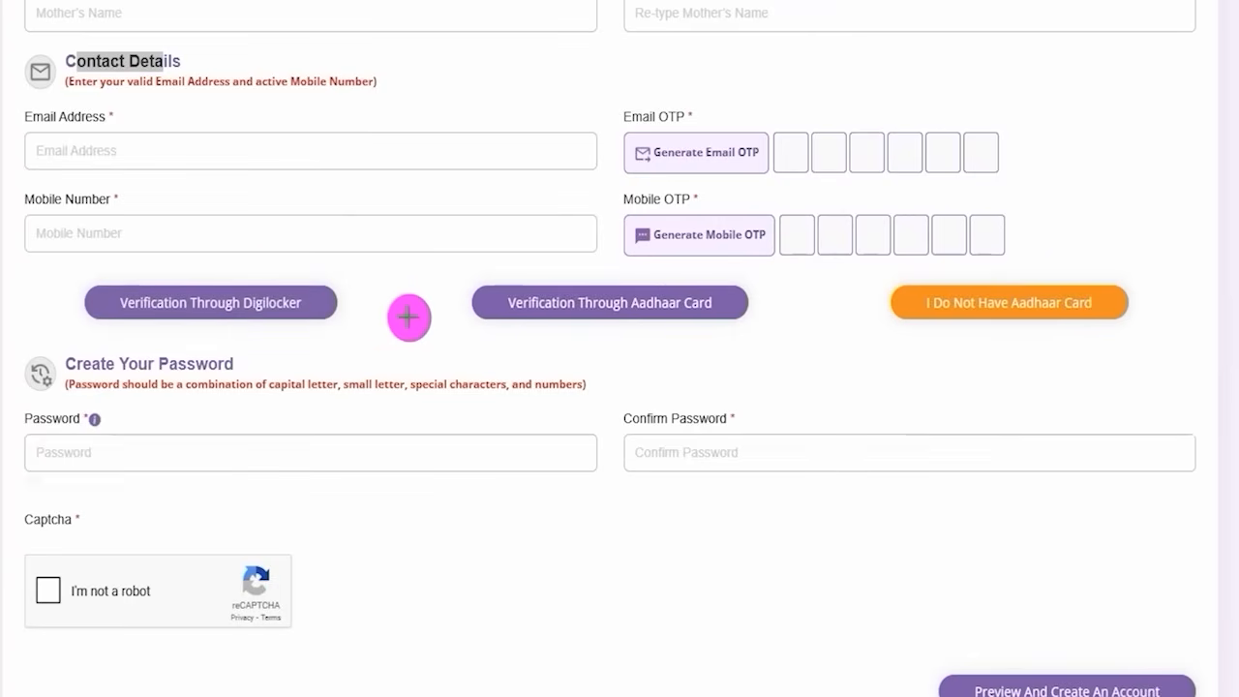
# - Start verification through Digilocker, confirm completion of 18 years of age with the RRB authorization, and submit the consent for verification
pyautogui.moveTo(446, 364); pyautogui.dragTo(315, 298)
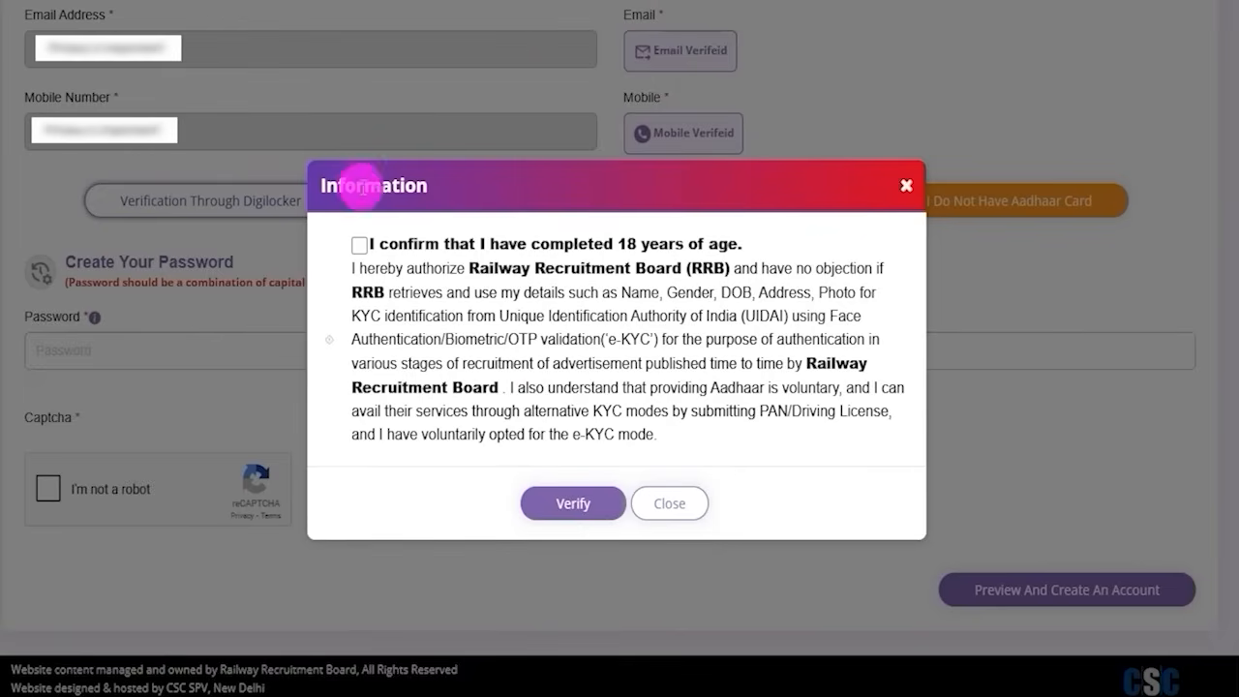
pyautogui.click(359, 247)
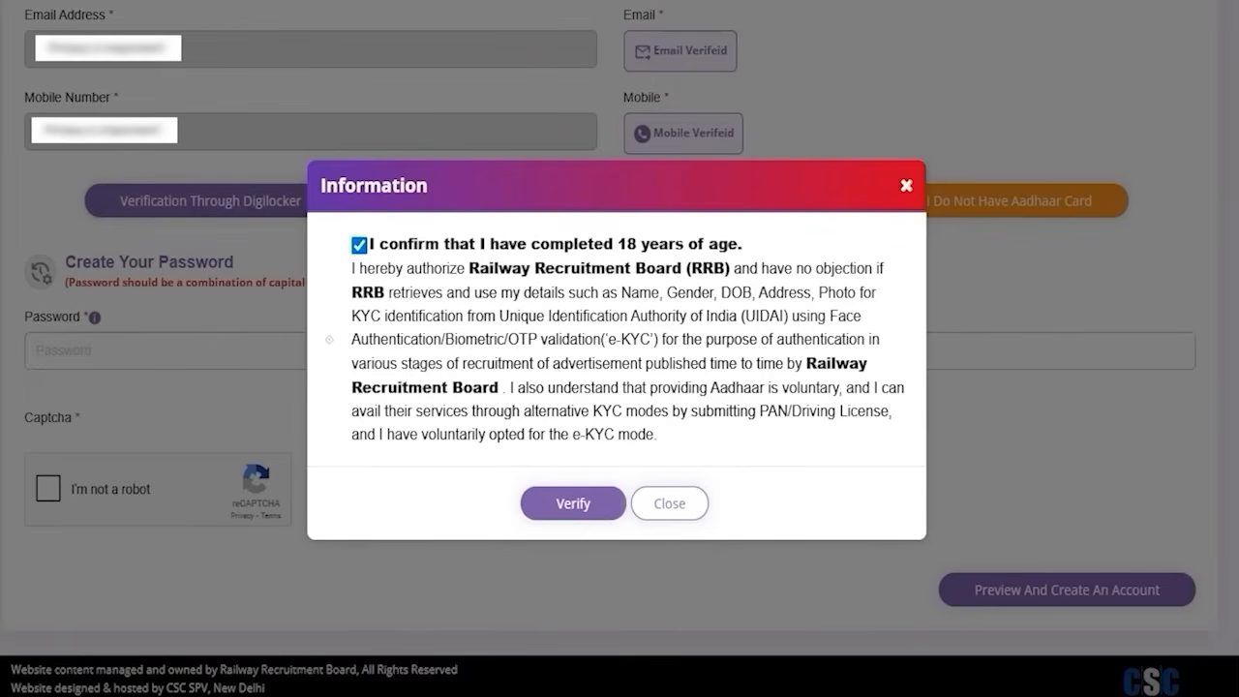
pyautogui.moveTo(356, 502); pyautogui.dragTo(491, 507)
pyautogui.click(592, 503)
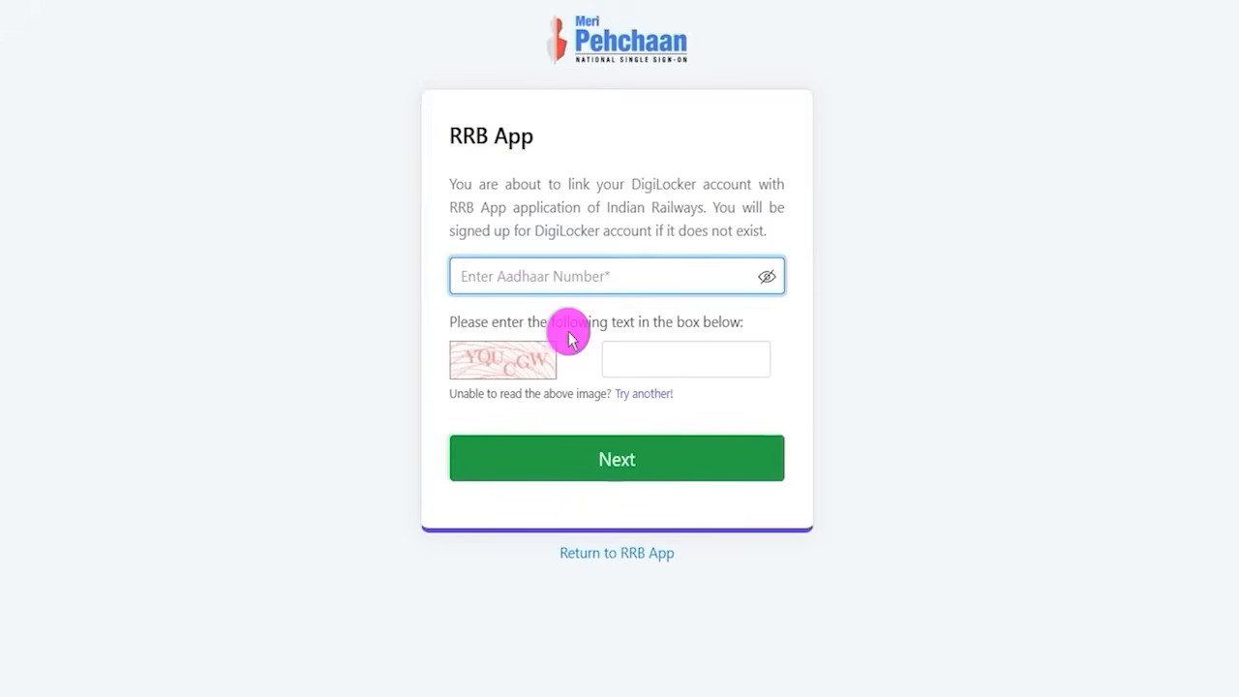
# - Mark the Aadhaar number field, captcha image and captcha box with tick strokes, point an arrow at Next and proceed
pyautogui.click(583, 0)
pyautogui.moveTo(646, 280); pyautogui.dragTo(701, 225)
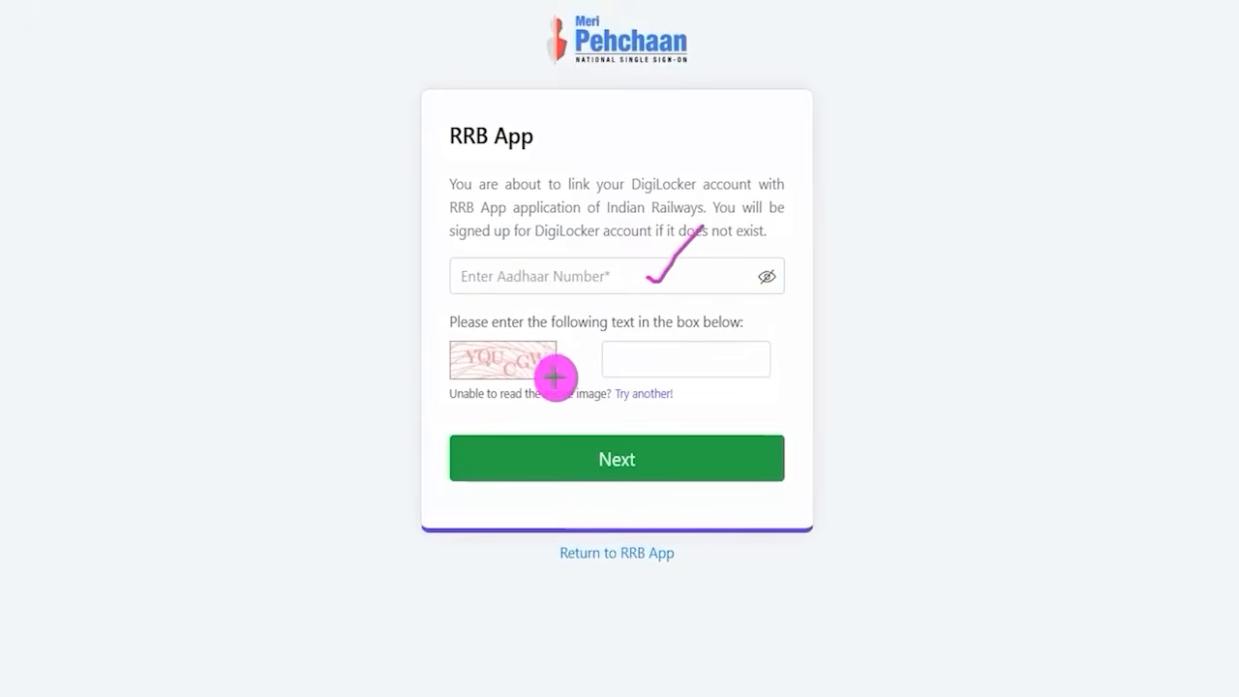
pyautogui.moveTo(550, 369); pyautogui.dragTo(592, 337)
pyautogui.moveTo(719, 361); pyautogui.dragTo(781, 325)
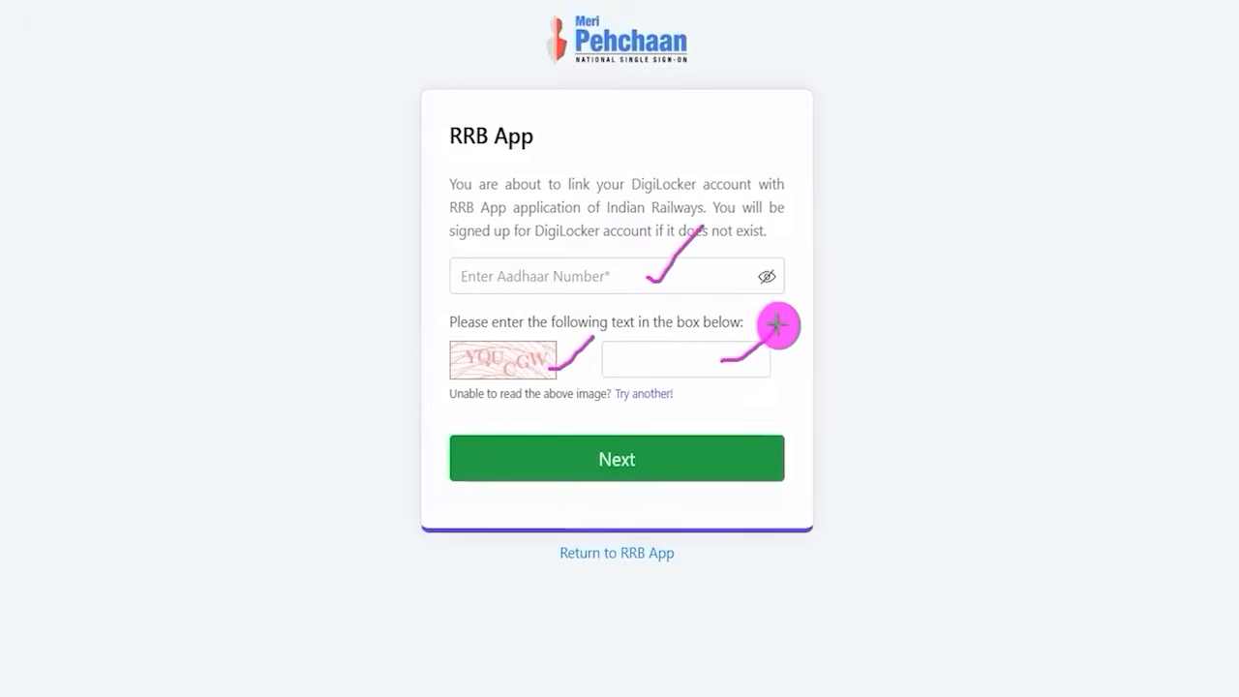
pyautogui.moveTo(1071, 439); pyautogui.dragTo(806, 460)
pyautogui.click(746, 462)
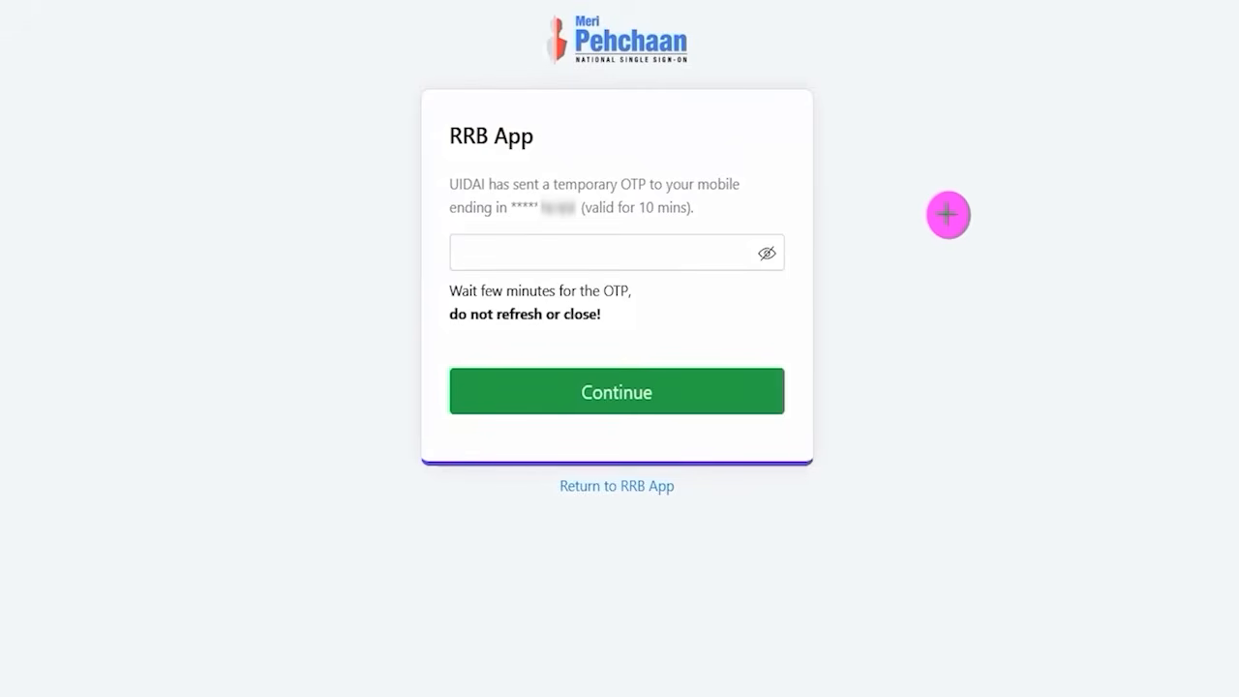
# - Mark the UIDAI OTP field, the DigiLocker security PIN field and the Forgot security PIN link, with arrows to both Continue options
pyautogui.moveTo(699, 253); pyautogui.dragTo(751, 199)
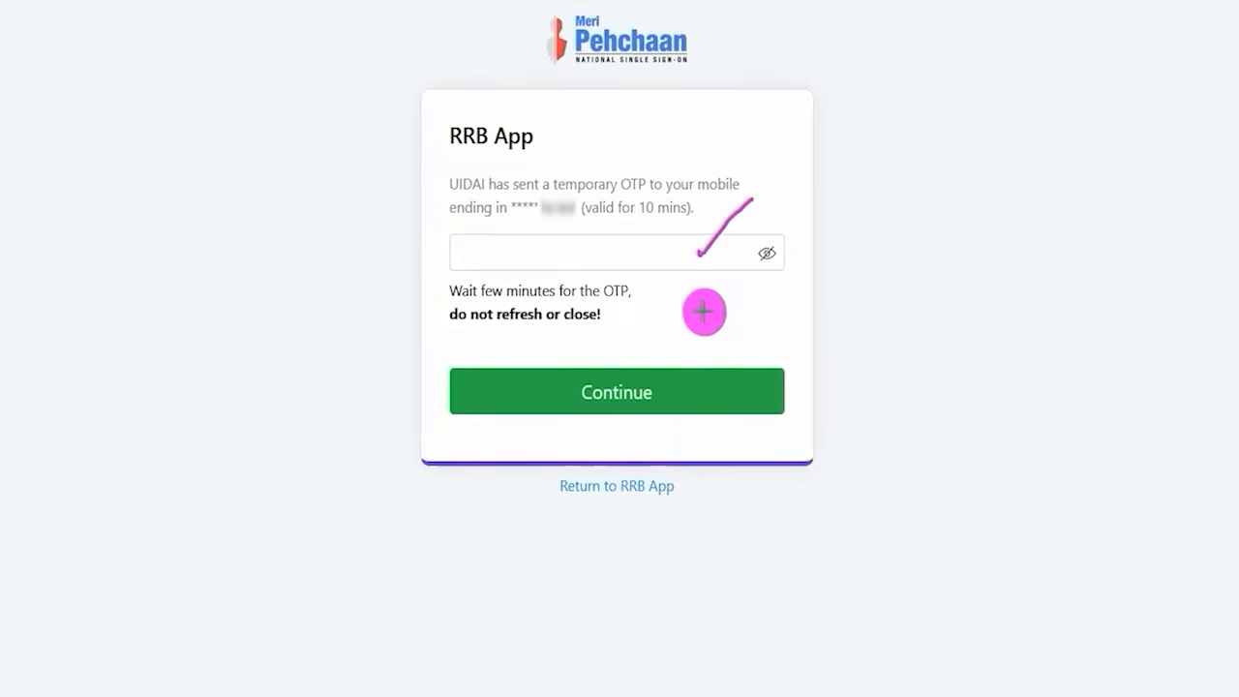
pyautogui.moveTo(1069, 358); pyautogui.dragTo(733, 392)
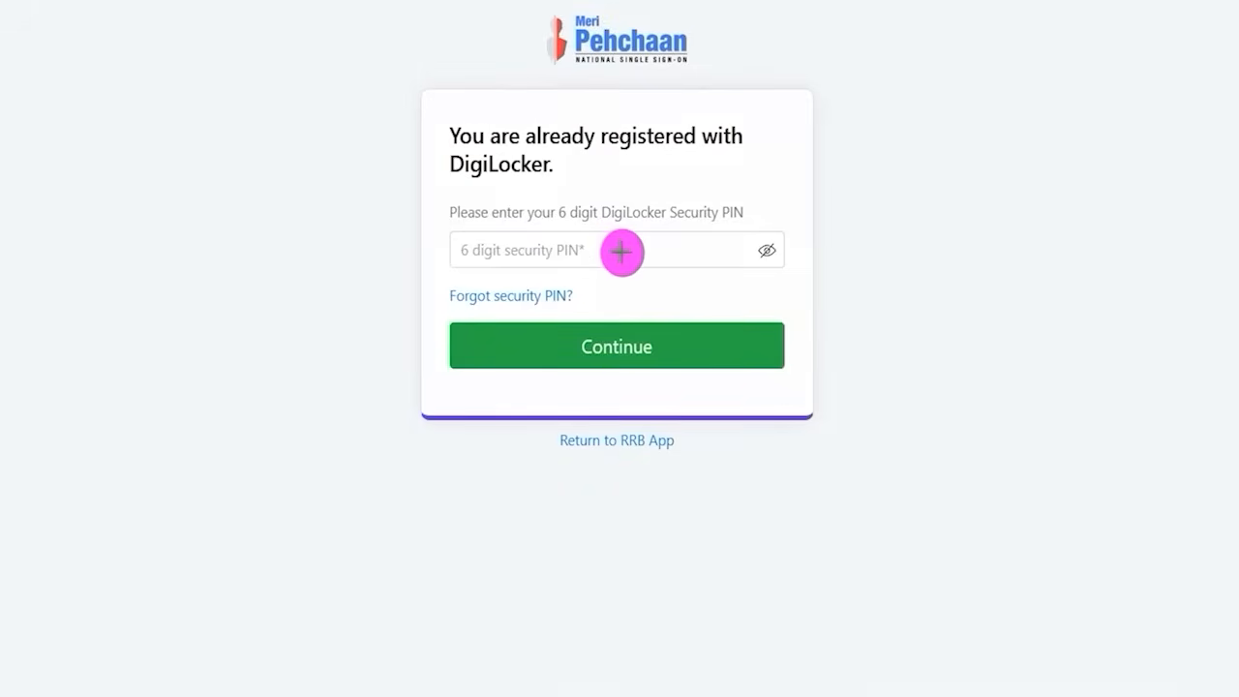
pyautogui.moveTo(630, 252); pyautogui.dragTo(685, 213)
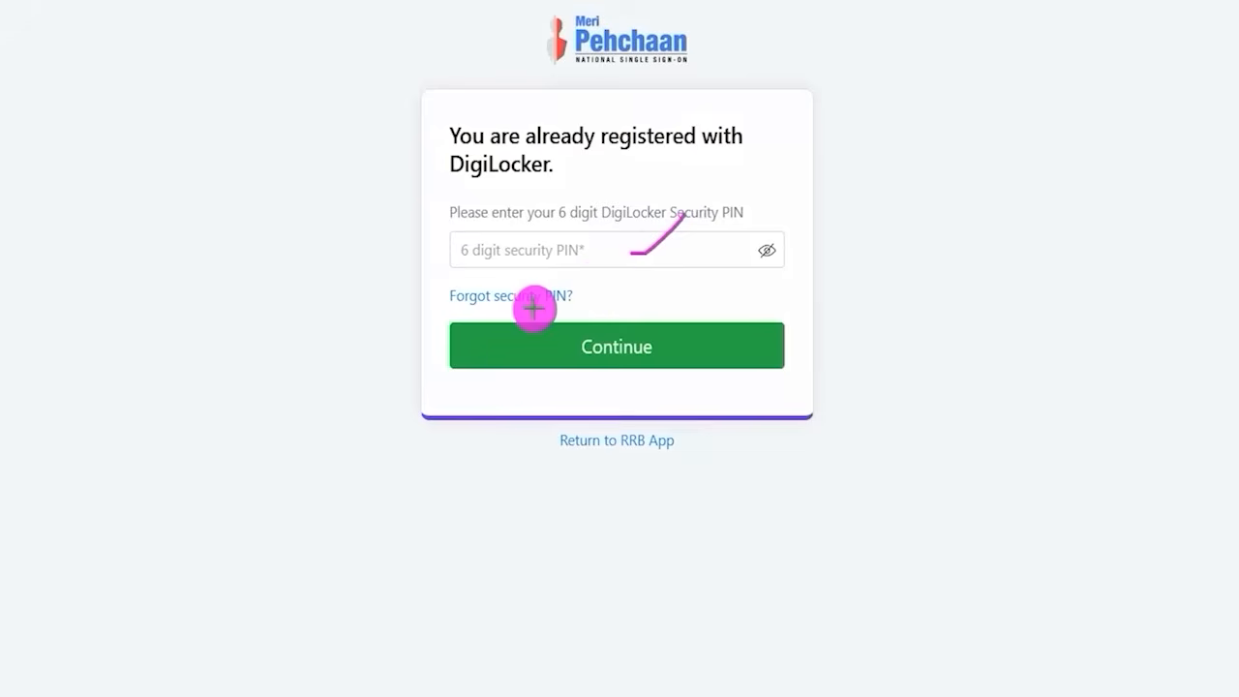
pyautogui.moveTo(590, 279)
pyautogui.mouseDown()
pyautogui.moveTo(448, 276)
pyautogui.moveTo(437, 304)
pyautogui.moveTo(584, 309)
pyautogui.moveTo(591, 282)
pyautogui.mouseUp()
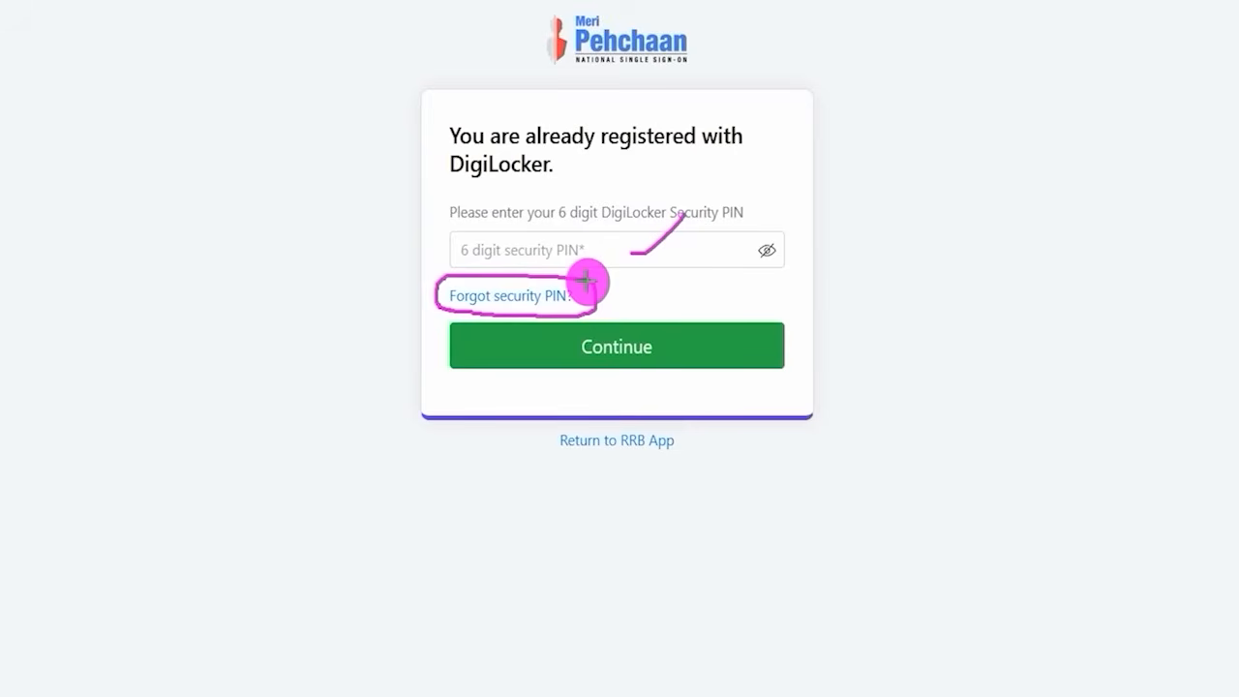
pyautogui.moveTo(700, 253); pyautogui.dragTo(733, 224)
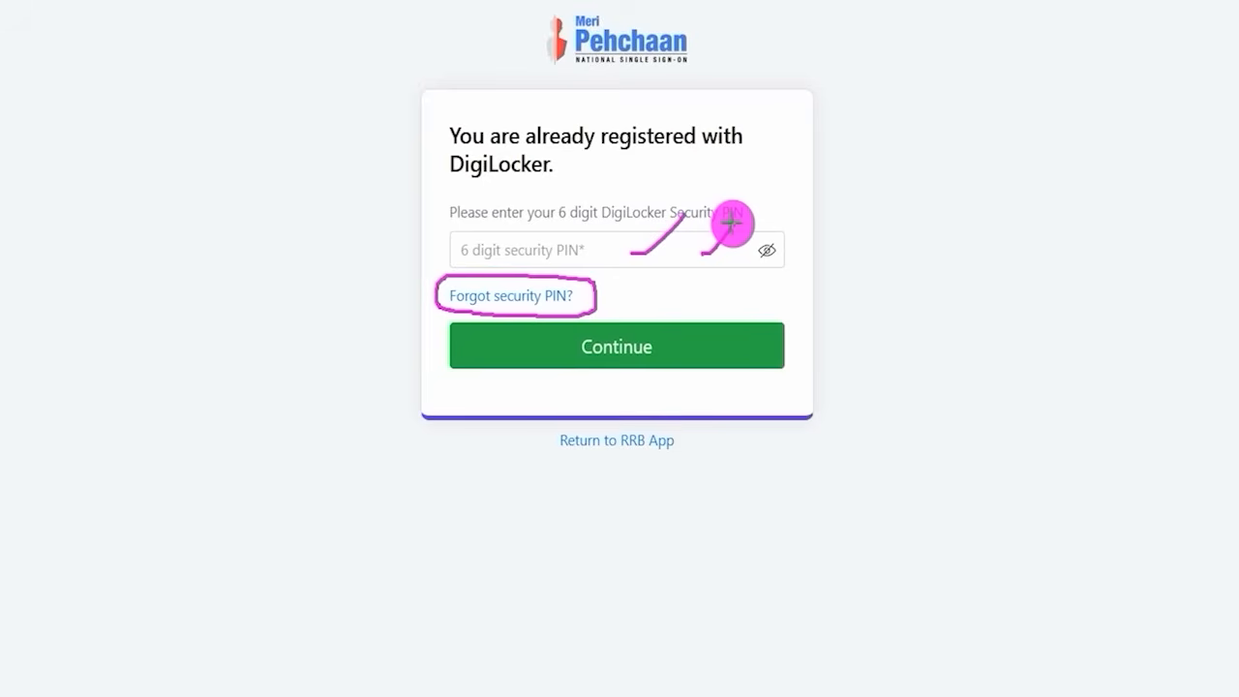
pyautogui.moveTo(732, 223); pyautogui.dragTo(736, 225)
pyautogui.moveTo(1052, 352); pyautogui.dragTo(791, 348)
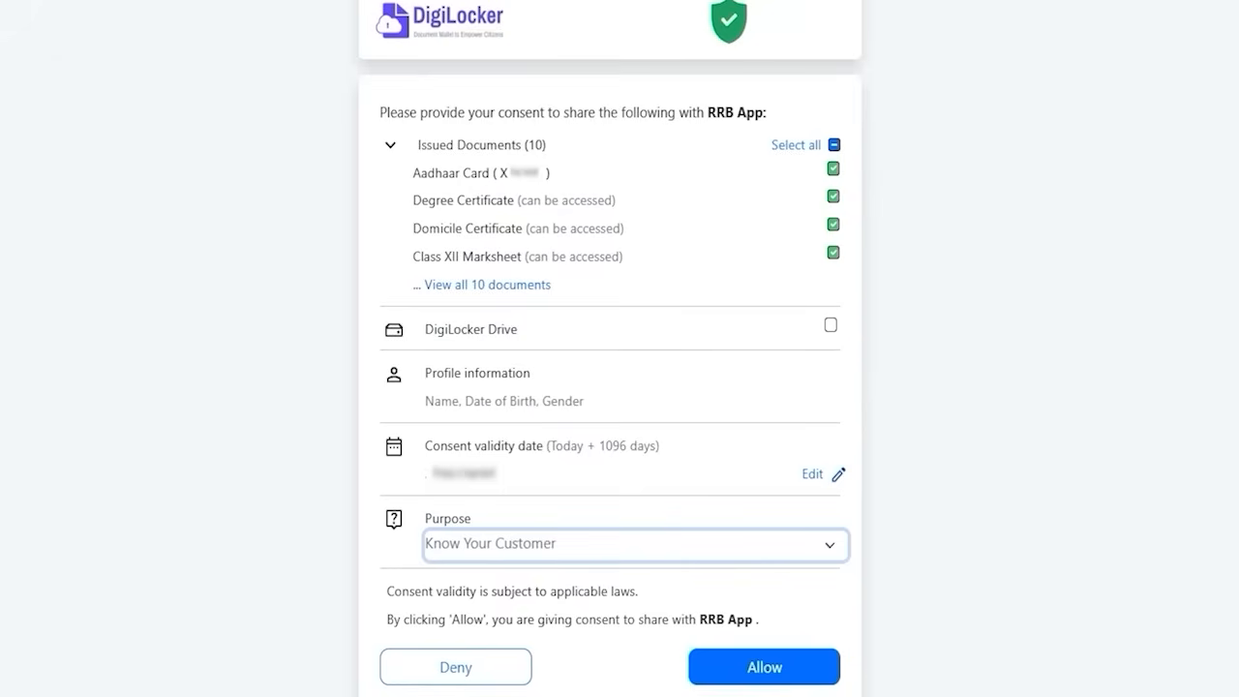
# - Point an arrow at Allow on the DigiLocker consent page and mark the Aadhaar photo on the RRB form
pyautogui.moveTo(1056, 465); pyautogui.dragTo(847, 644)
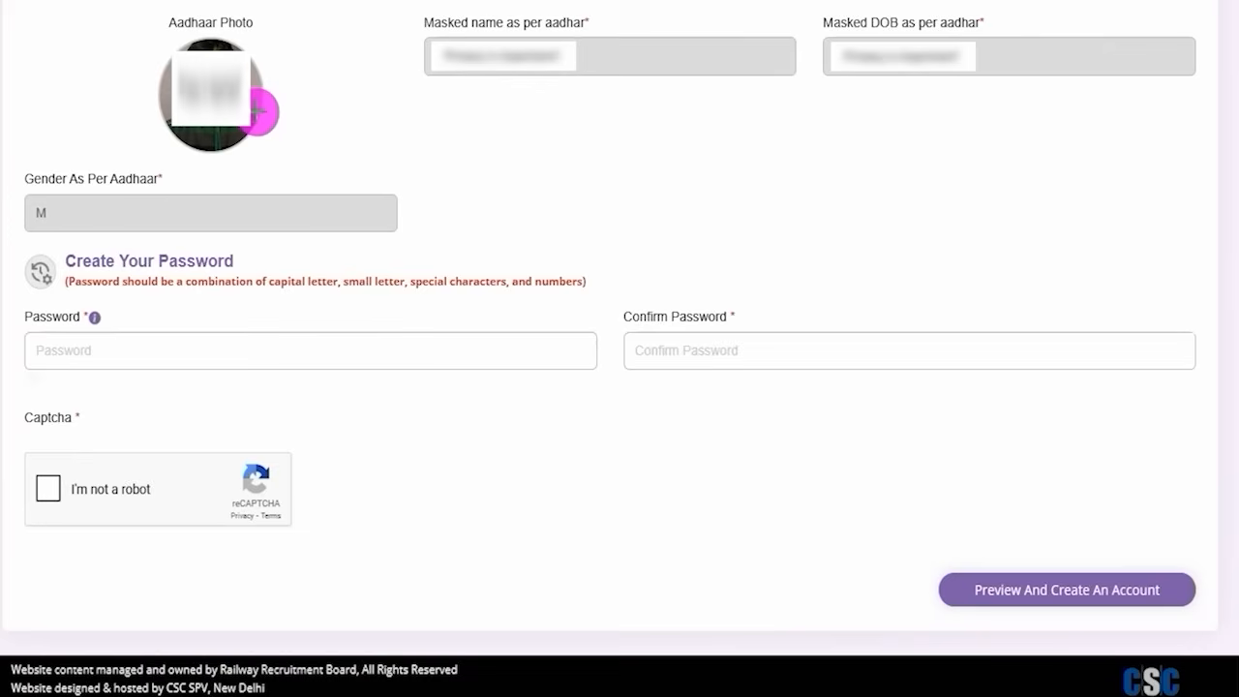
pyautogui.moveTo(259, 115); pyautogui.dragTo(327, 74)
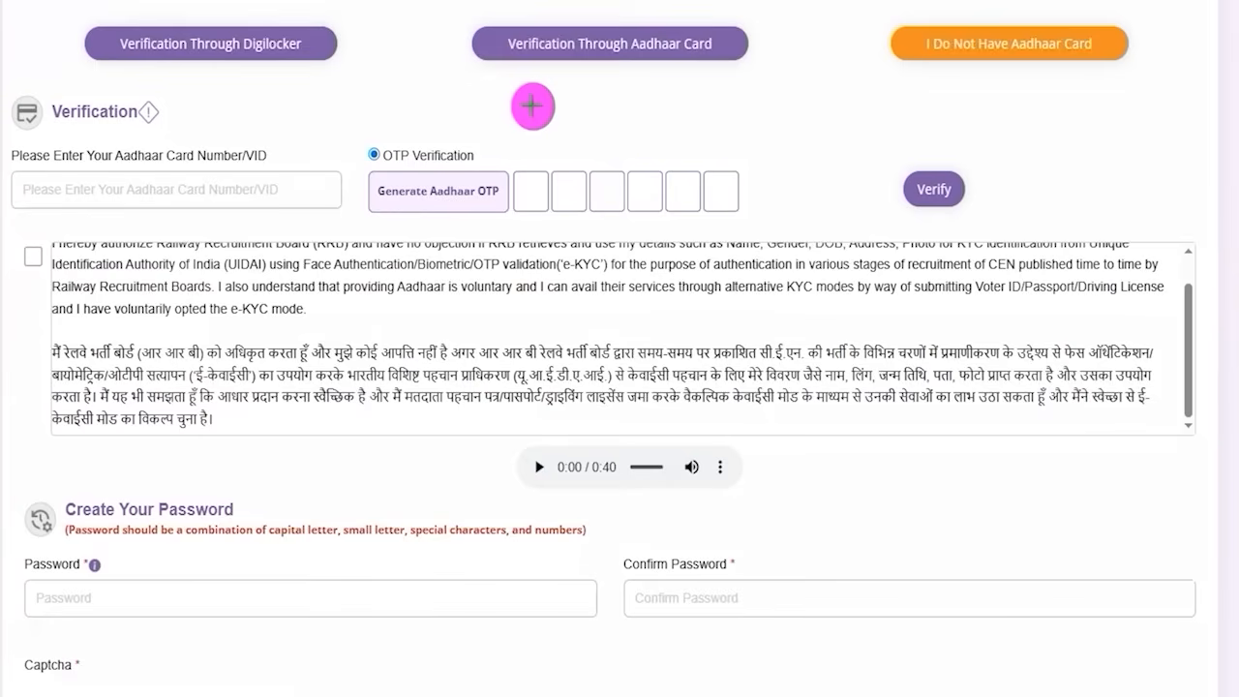
# - Outline the Verification Through Aadhaar Card option with a rectangle, clear the annotation and select that option
pyautogui.moveTo(451, 7)
pyautogui.mouseDown()
pyautogui.moveTo(697, 50)
pyautogui.moveTo(750, 79)
pyautogui.mouseUp()
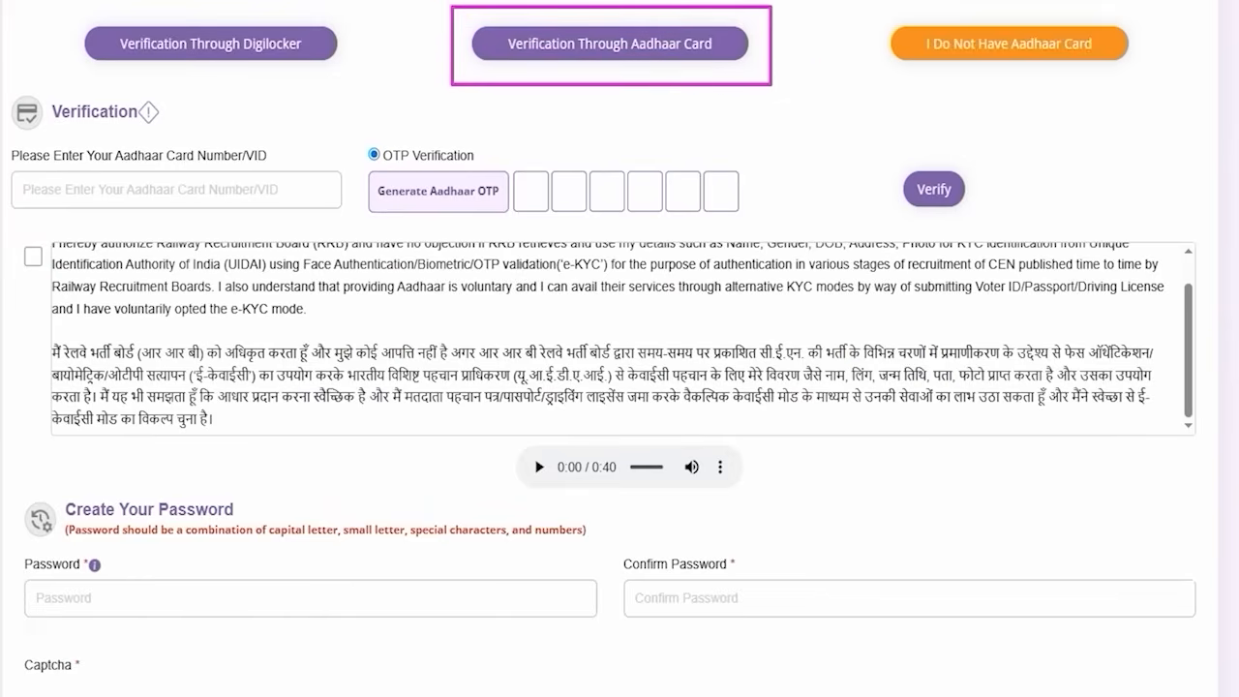
pyautogui.click(552, 45)
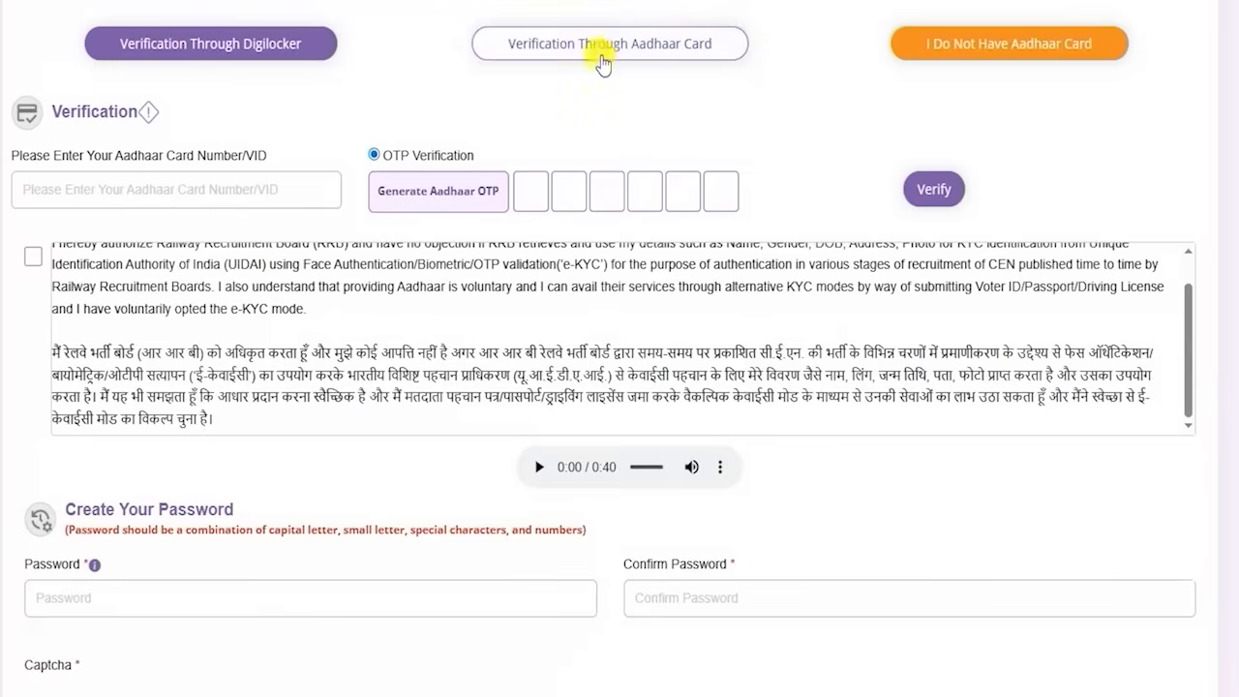
pyautogui.click(440, 2)
# - Mark the Aadhaar number field, Generate Aadhaar OTP and the OTP boxes, add arrows to Verify and Verification Through Aadhaar Card, and clear the annotations
pyautogui.moveTo(270, 188); pyautogui.dragTo(332, 132)
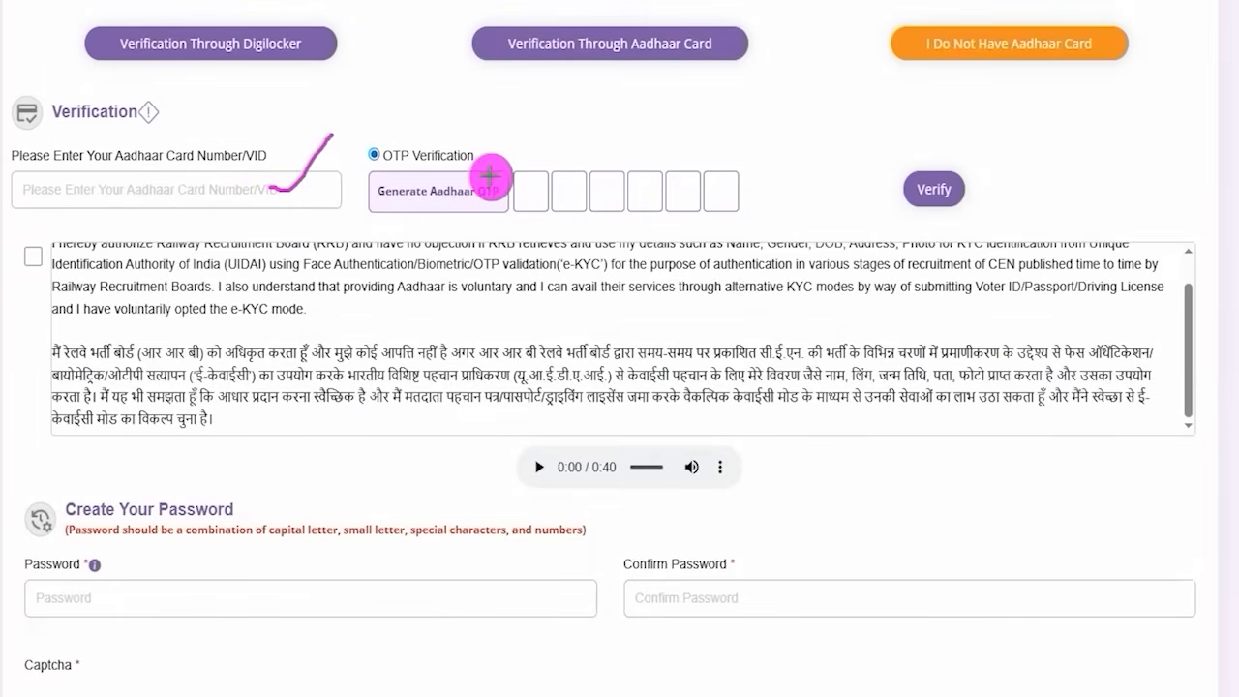
pyautogui.moveTo(491, 182); pyautogui.dragTo(516, 152)
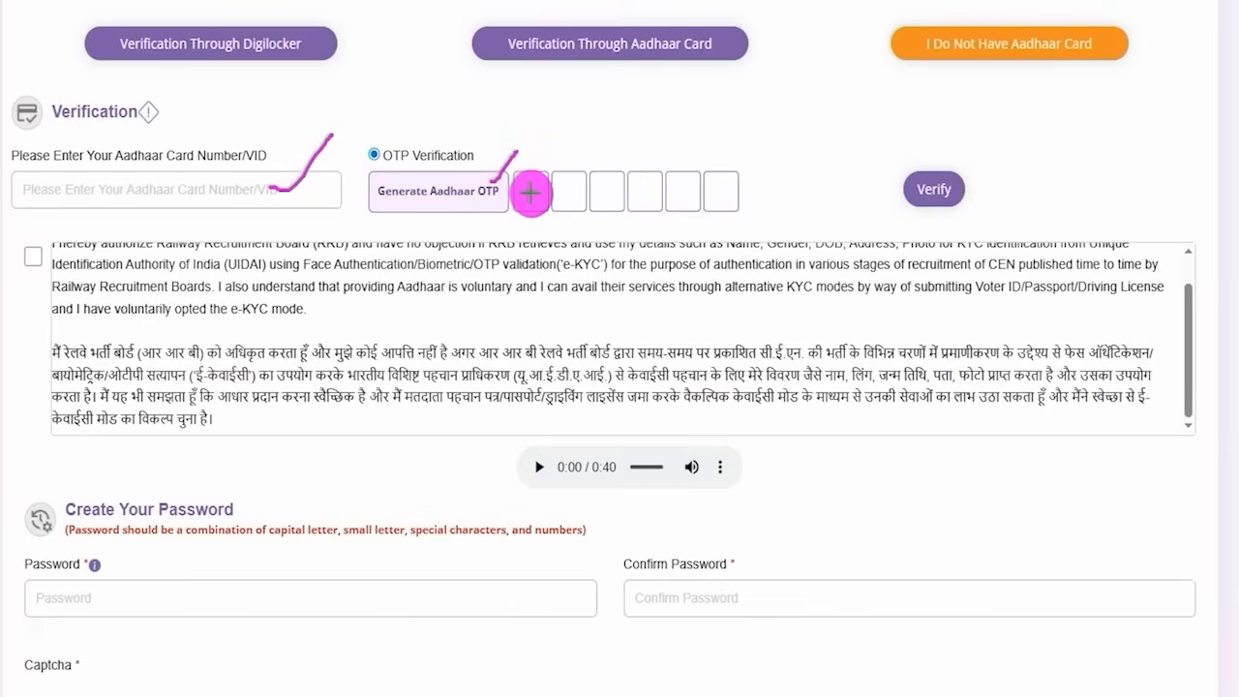
pyautogui.moveTo(526, 193); pyautogui.dragTo(699, 197)
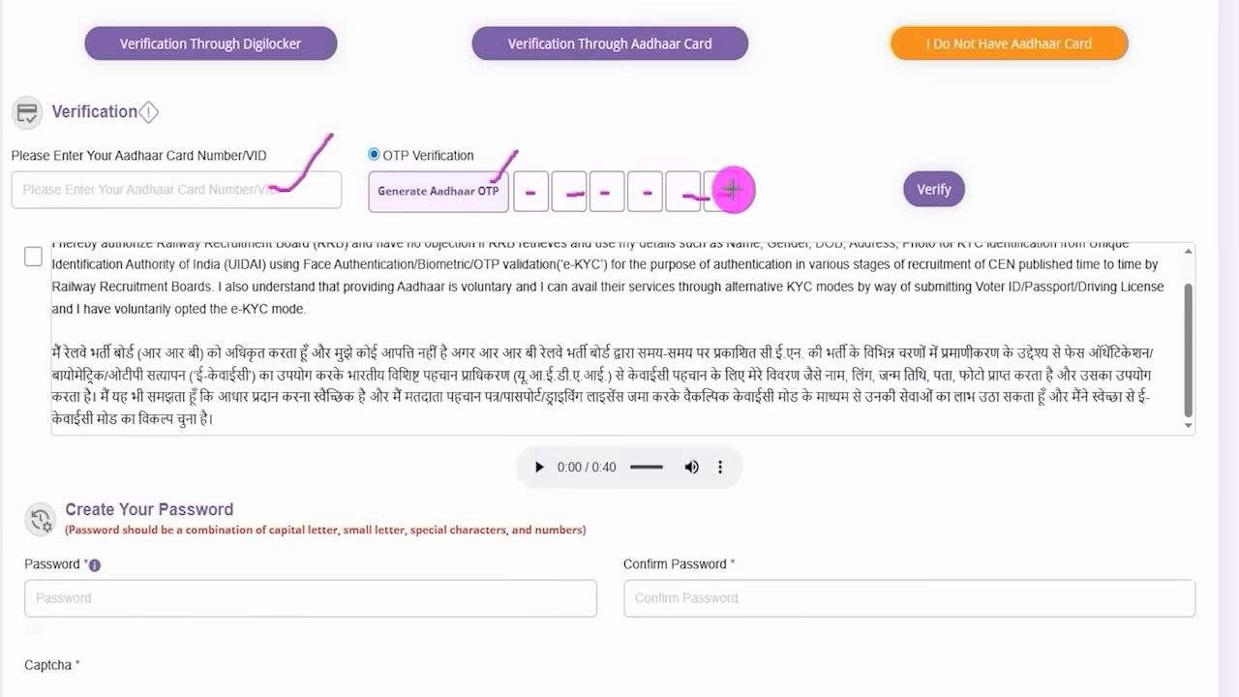
pyautogui.moveTo(1155, 158); pyautogui.dragTo(975, 189)
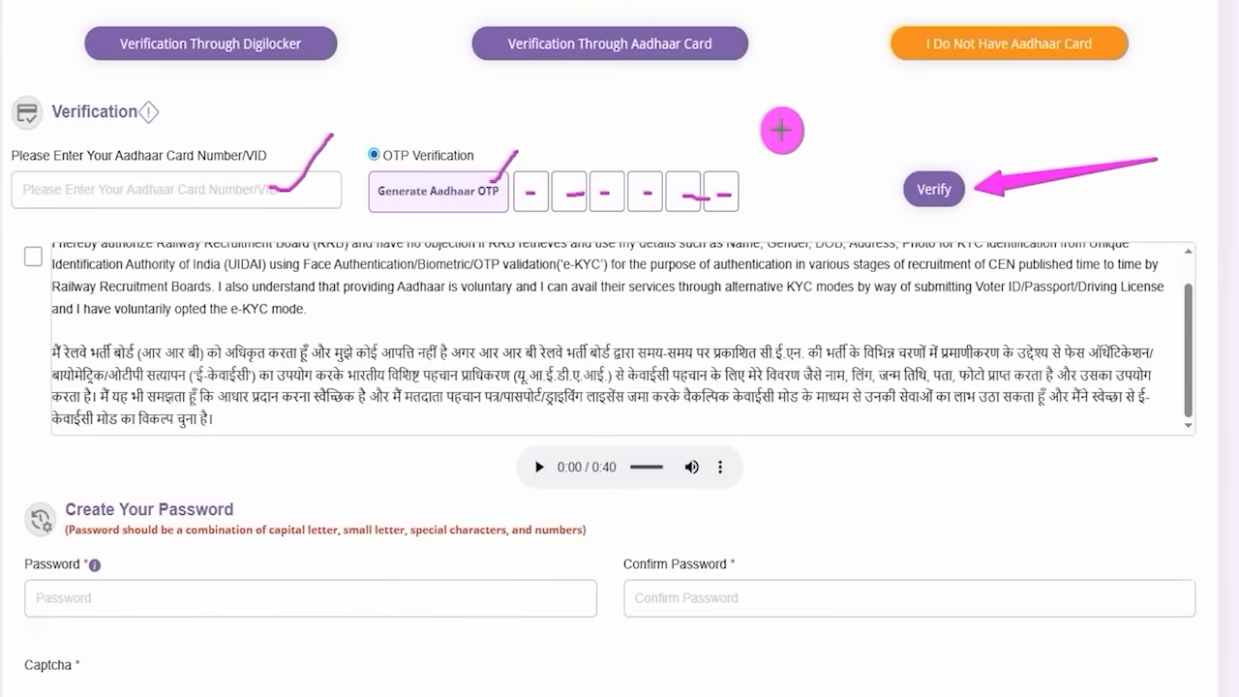
pyautogui.moveTo(806, 146); pyautogui.dragTo(703, 64)
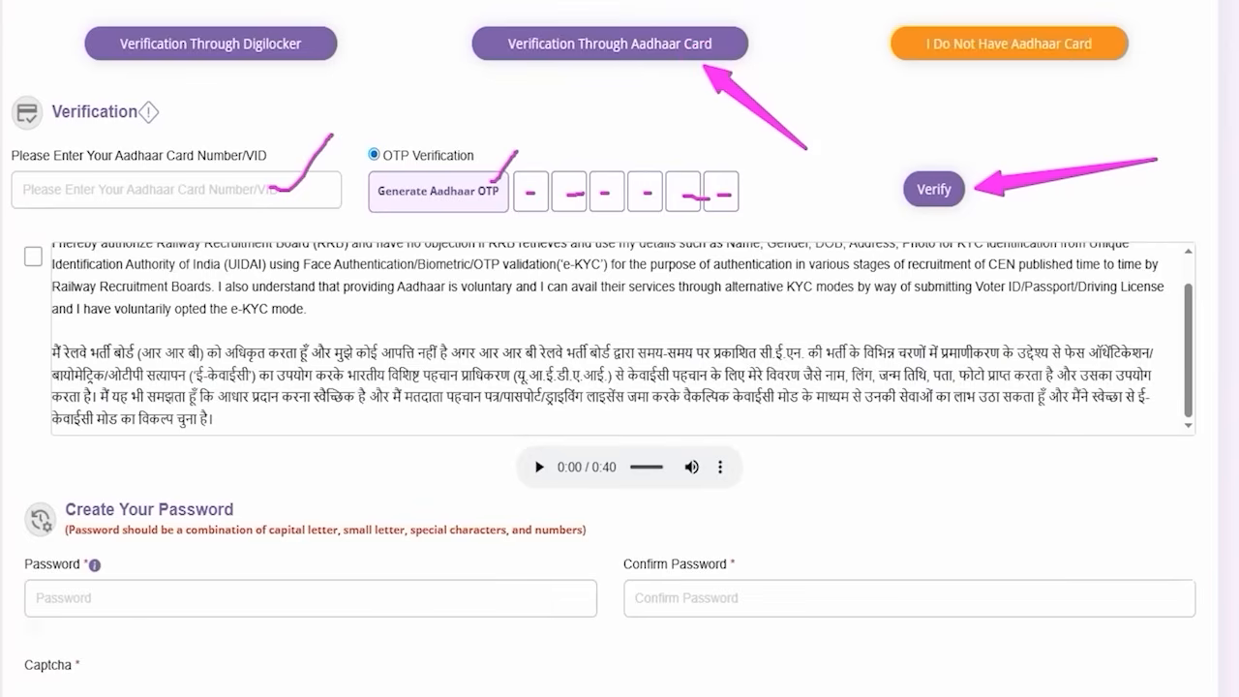
pyautogui.press('Escape')
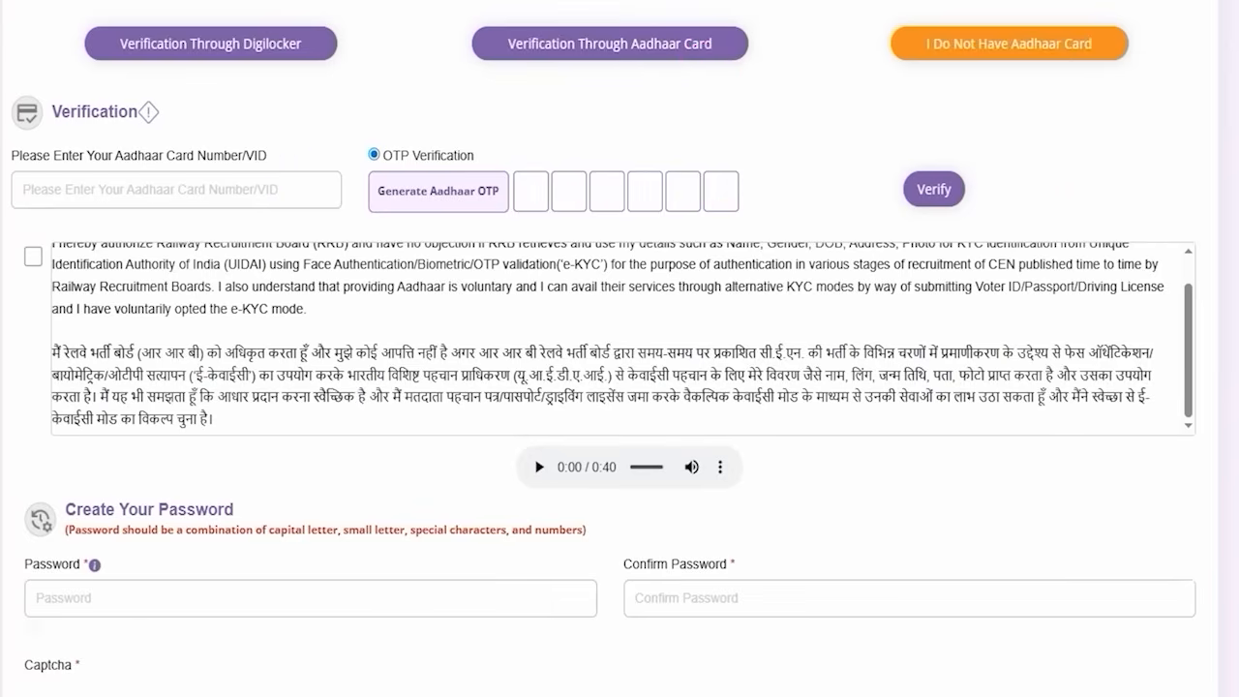
# - Outline the I Do Not Have Aadhaar Card option, clear the annotation, and choose that option on the form and in the Information dialog
pyautogui.moveTo(872, 5); pyautogui.dragTo(1139, 84)
pyautogui.press('Escape')
pyautogui.click(1046, 40)
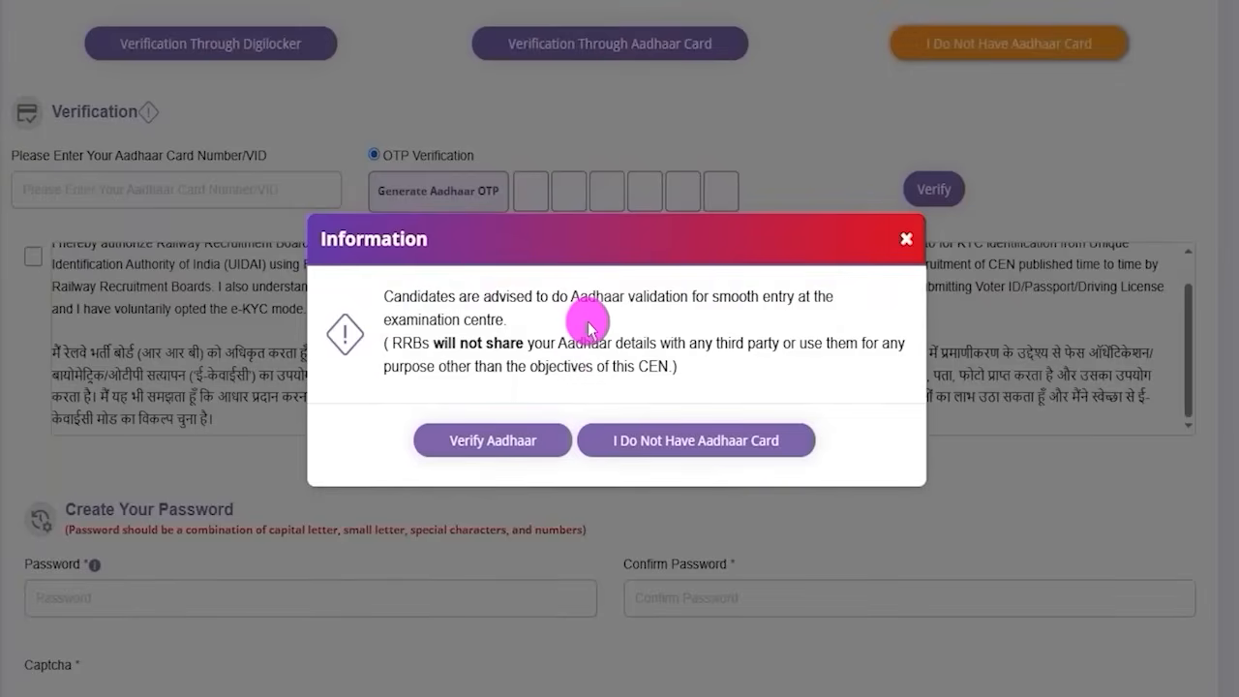
pyautogui.click(716, 447)
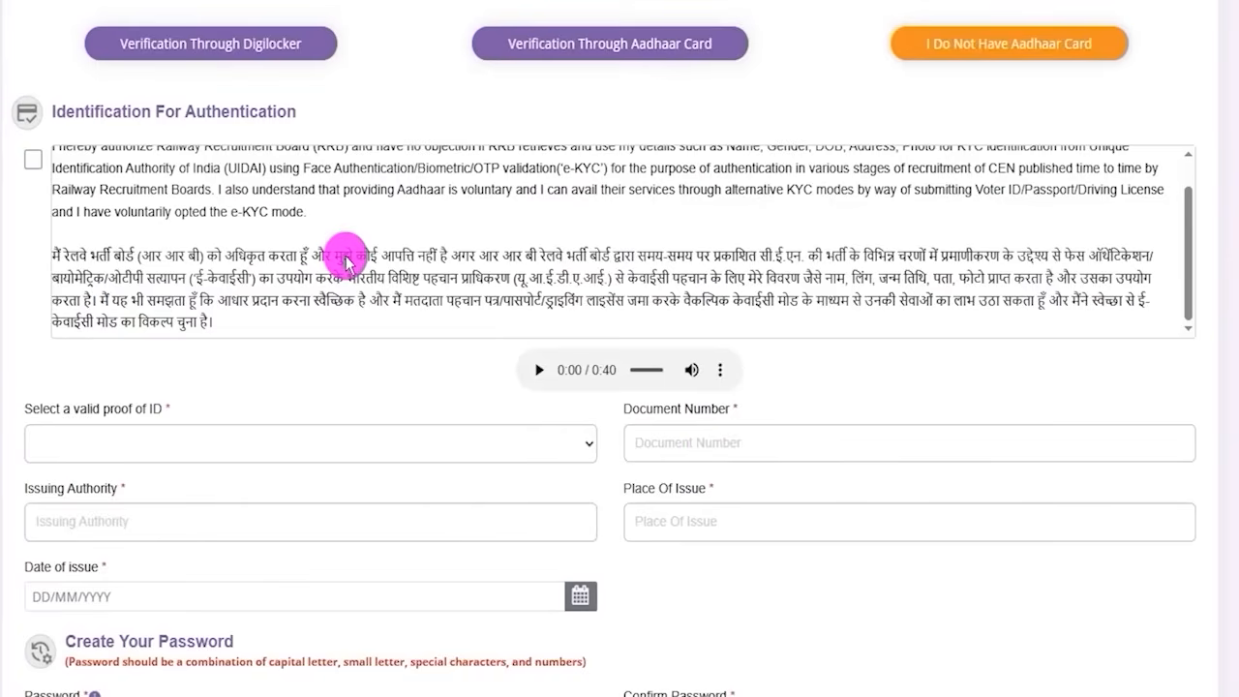
# - Accept the Identification For Authentication consent and choose PAN as the valid proof of ID
pyautogui.click(32, 159)
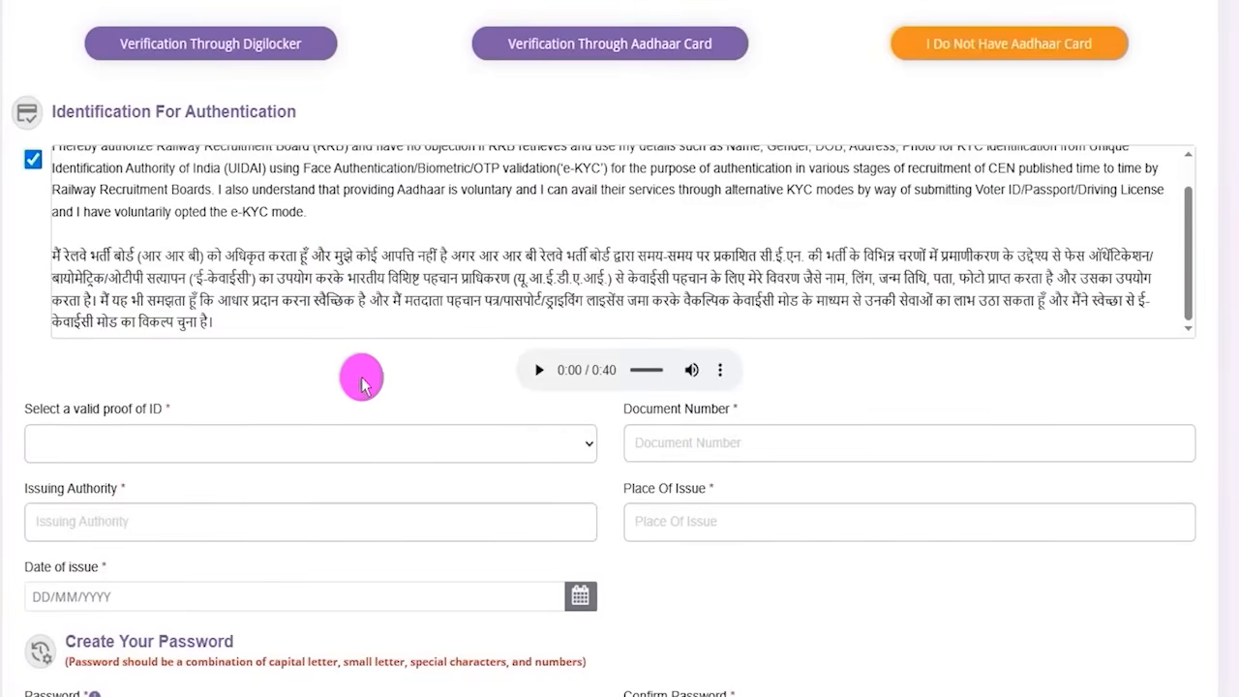
pyautogui.click(198, 447)
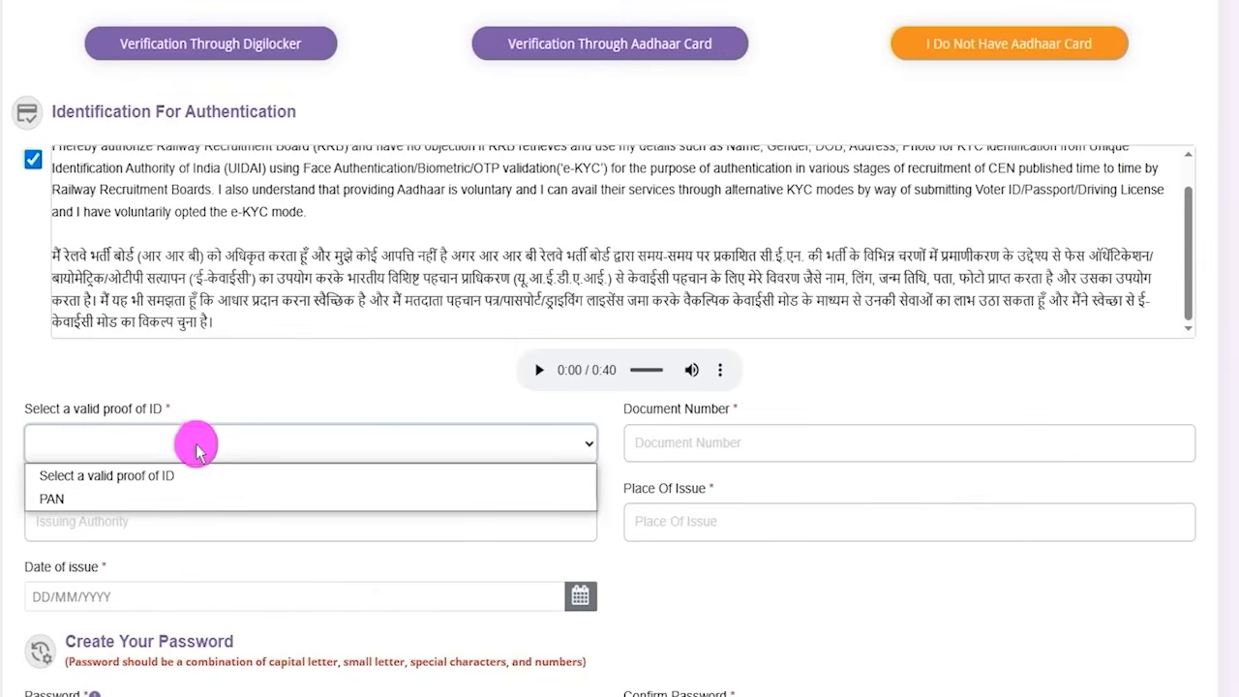
pyautogui.click(90, 500)
# - Point out the PAN full name, date of birth, Document Number, Issuing Authority and Place Of Issue fields by highlighting labels and focusing boxes
pyautogui.moveTo(645, 410); pyautogui.dragTo(728, 412)
pyautogui.click(704, 442)
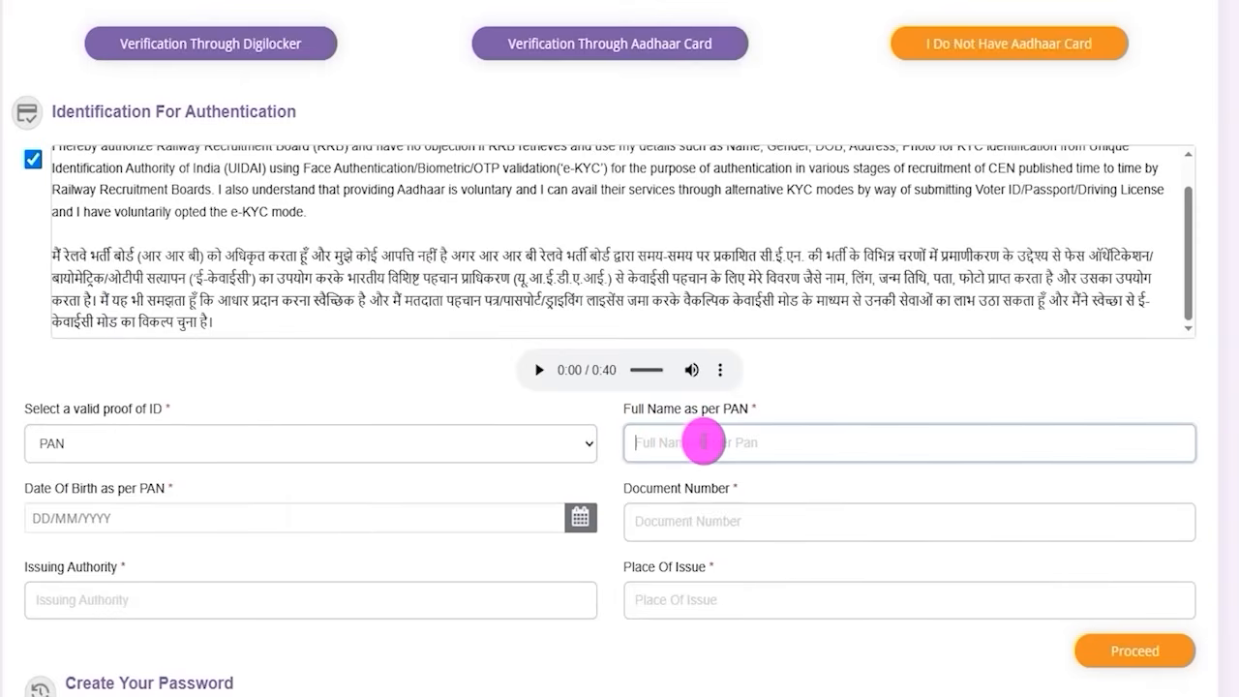
pyautogui.moveTo(44, 494); pyautogui.dragTo(141, 486)
pyautogui.click(435, 516)
pyautogui.click(705, 521)
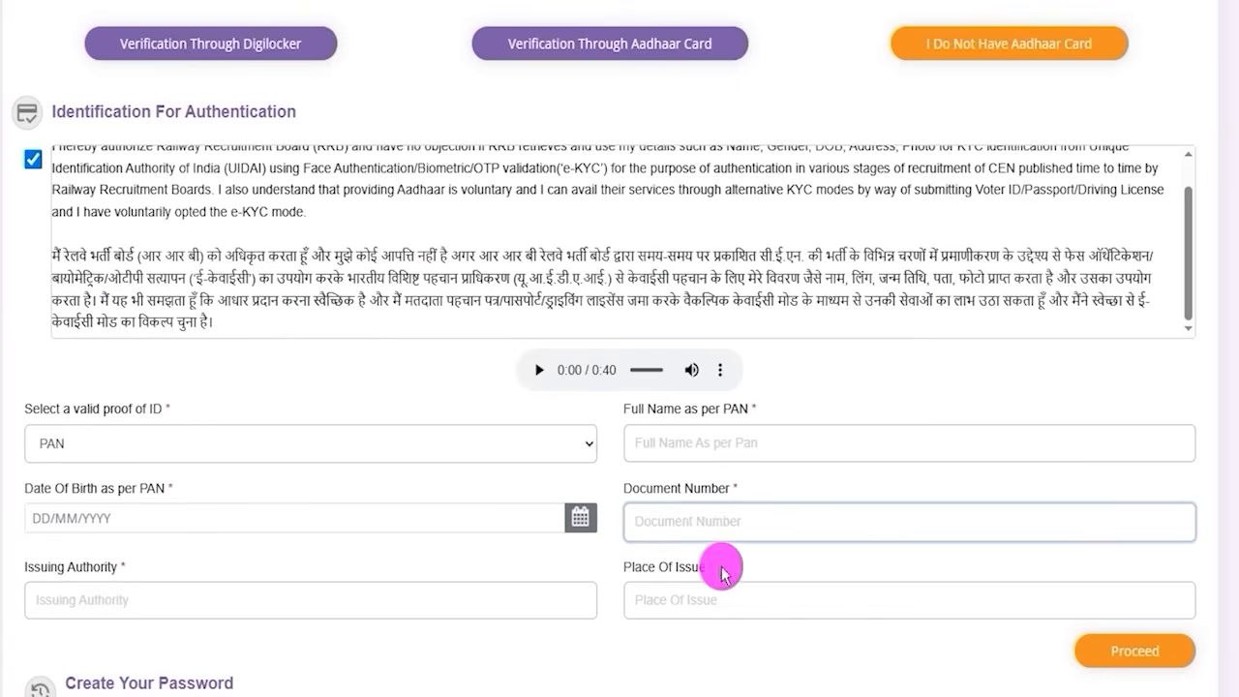
pyautogui.moveTo(665, 496); pyautogui.dragTo(719, 494)
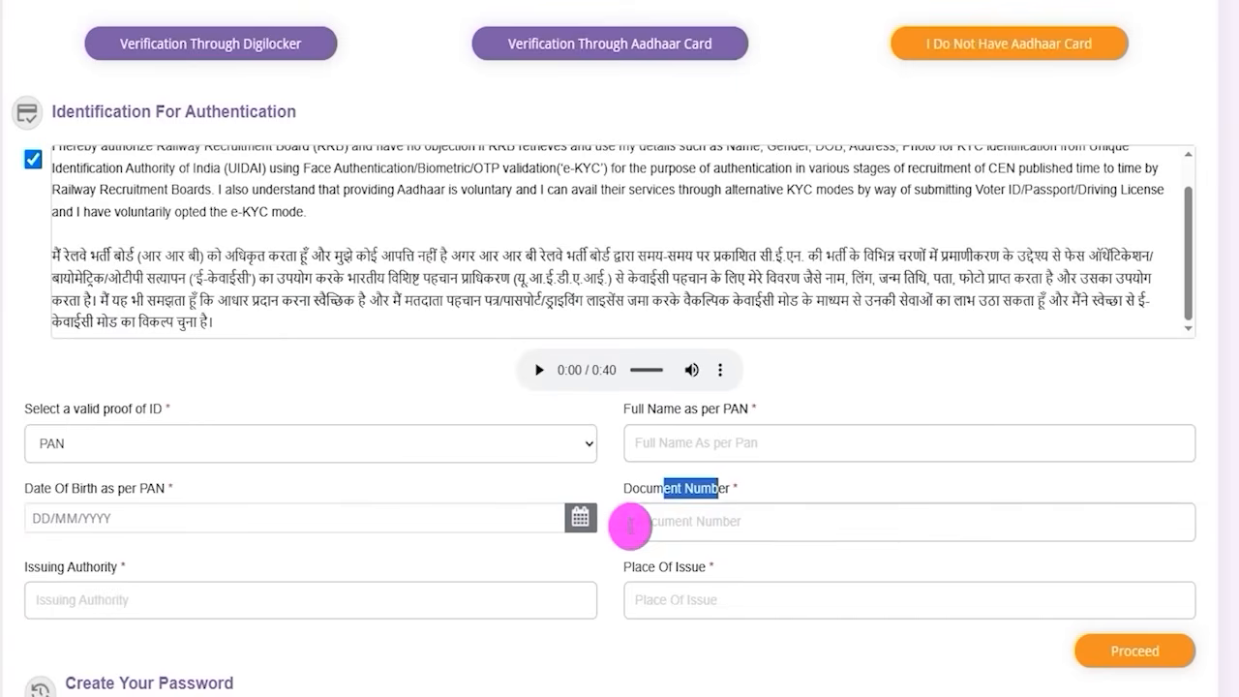
pyautogui.click(109, 600)
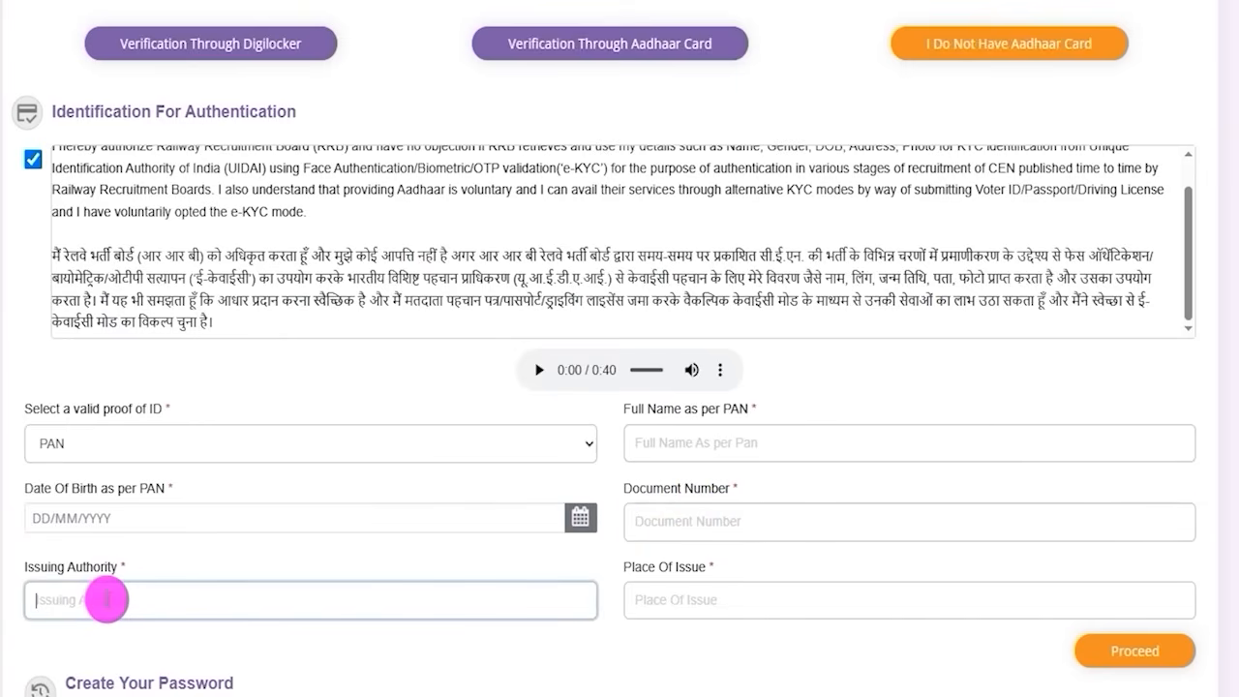
pyautogui.click(741, 593)
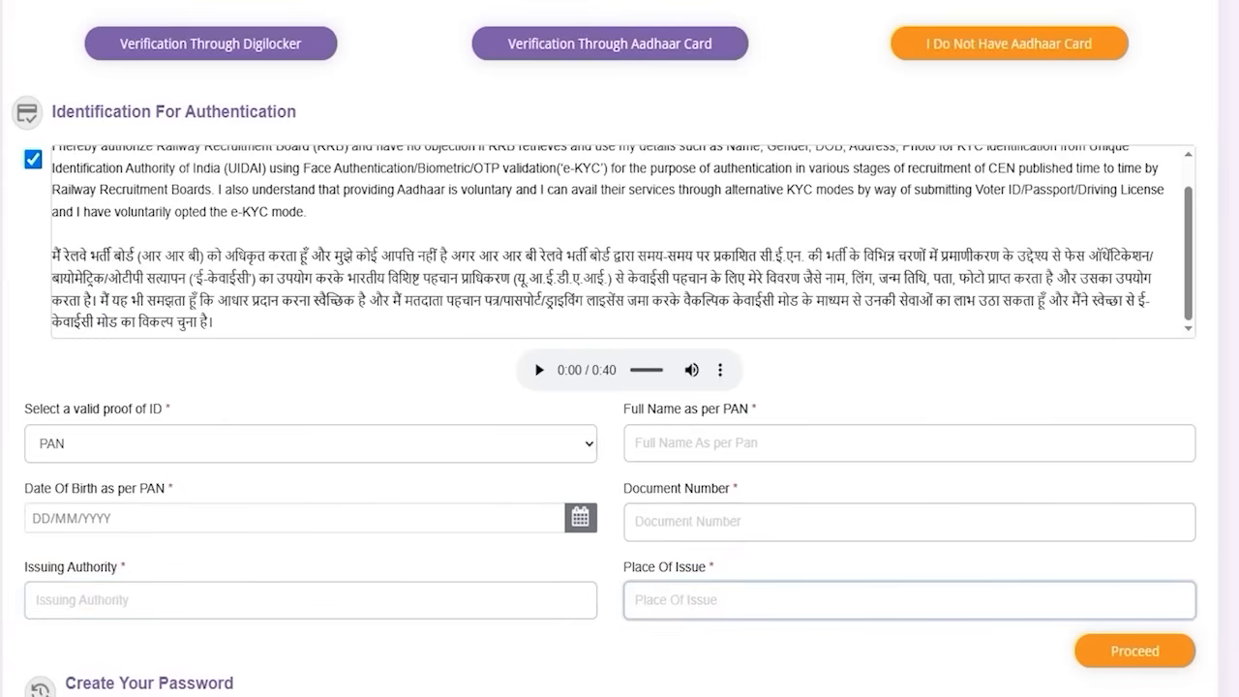
# - Draw an arrow to Proceed and outline the Digilocker, Aadhaar Card and I Do Not Have Aadhaar Card options with rectangles
pyautogui.moveTo(811, 651); pyautogui.dragTo(1016, 651)
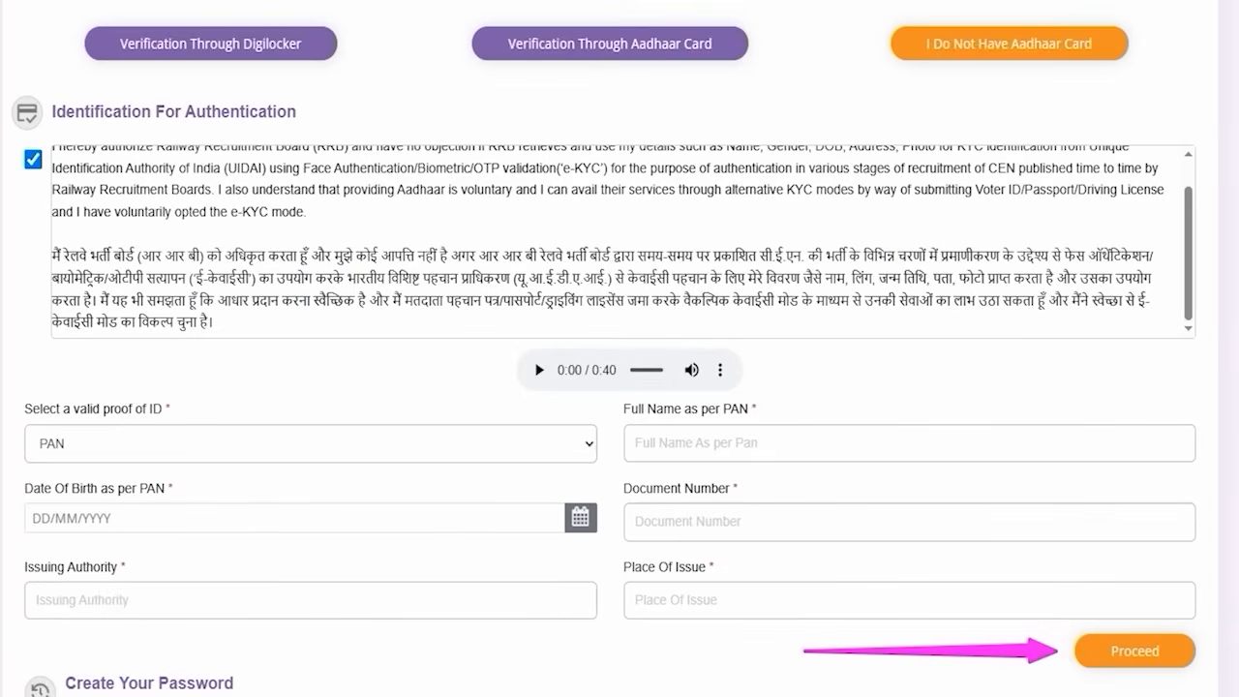
pyautogui.moveTo(856, 4)
pyautogui.mouseDown()
pyautogui.moveTo(1183, 56)
pyautogui.moveTo(1140, 76)
pyautogui.mouseUp()
pyautogui.moveTo(427, 4); pyautogui.dragTo(784, 78)
pyautogui.moveTo(56, 10)
pyautogui.mouseDown()
pyautogui.moveTo(158, 14)
pyautogui.moveTo(345, 56)
pyautogui.moveTo(360, 74)
pyautogui.mouseUp()
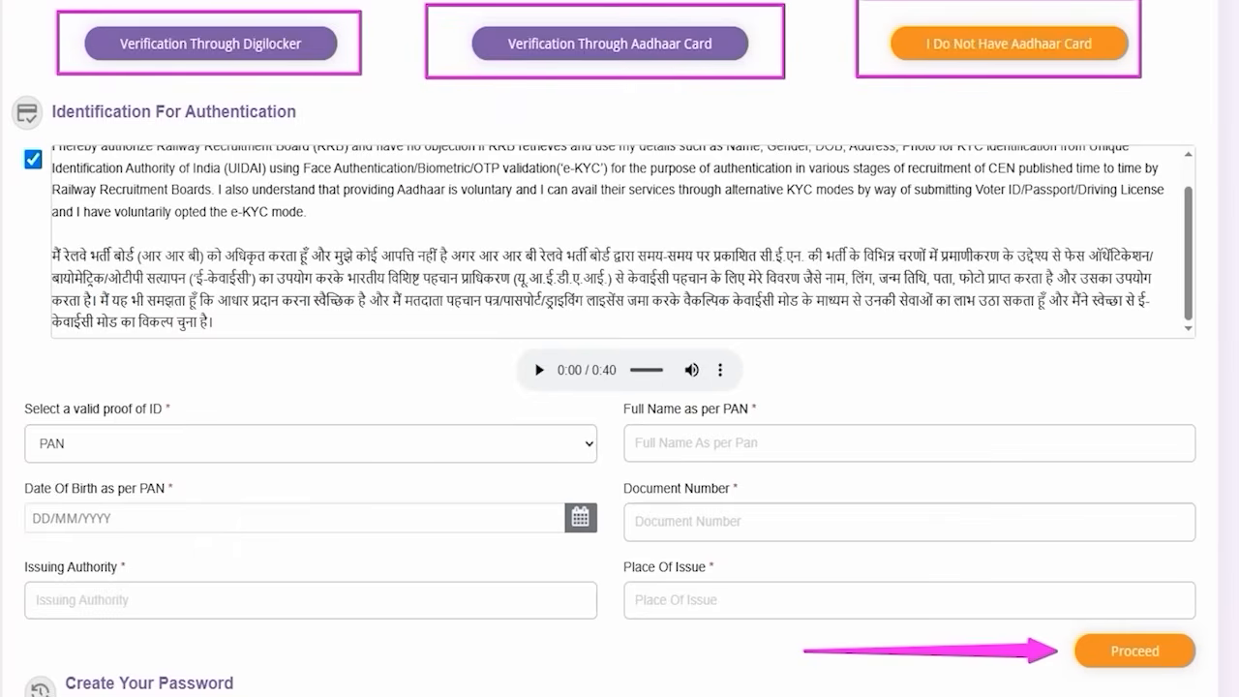
# - Point an arrow at Verification Through Aadhaar Card and accept its consent confirming an age of 18 years or older
pyautogui.moveTo(790, 215); pyautogui.dragTo(692, 73)
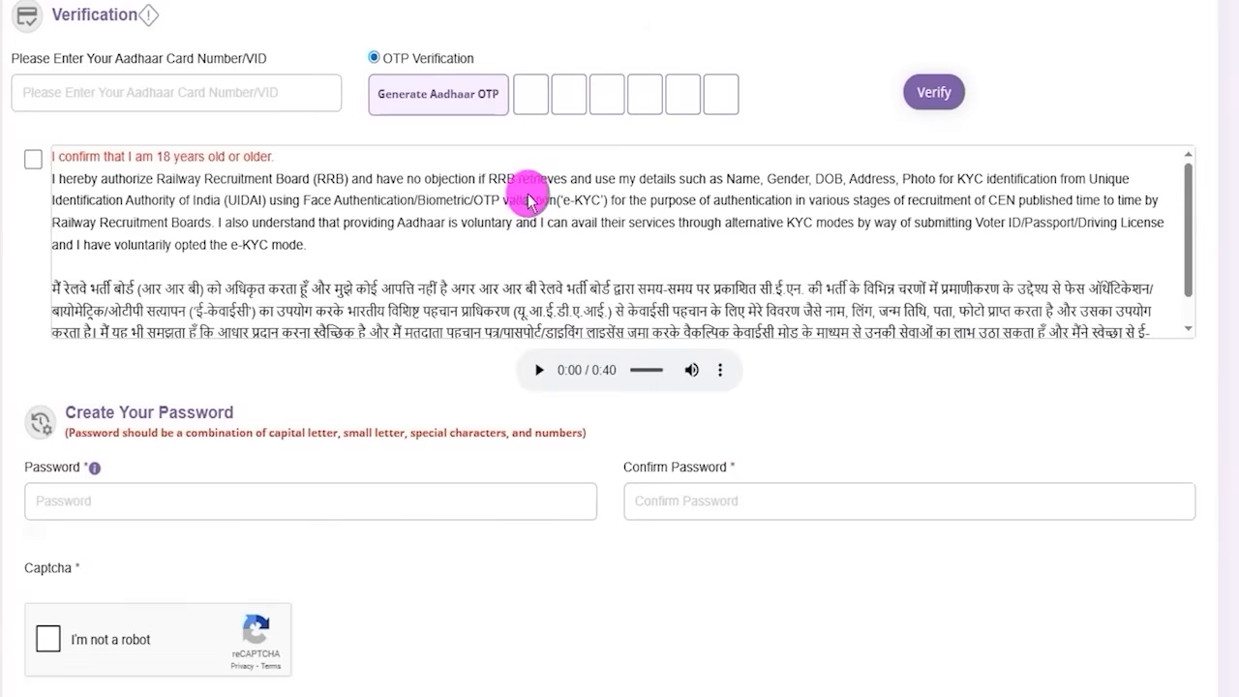
pyautogui.click(34, 158)
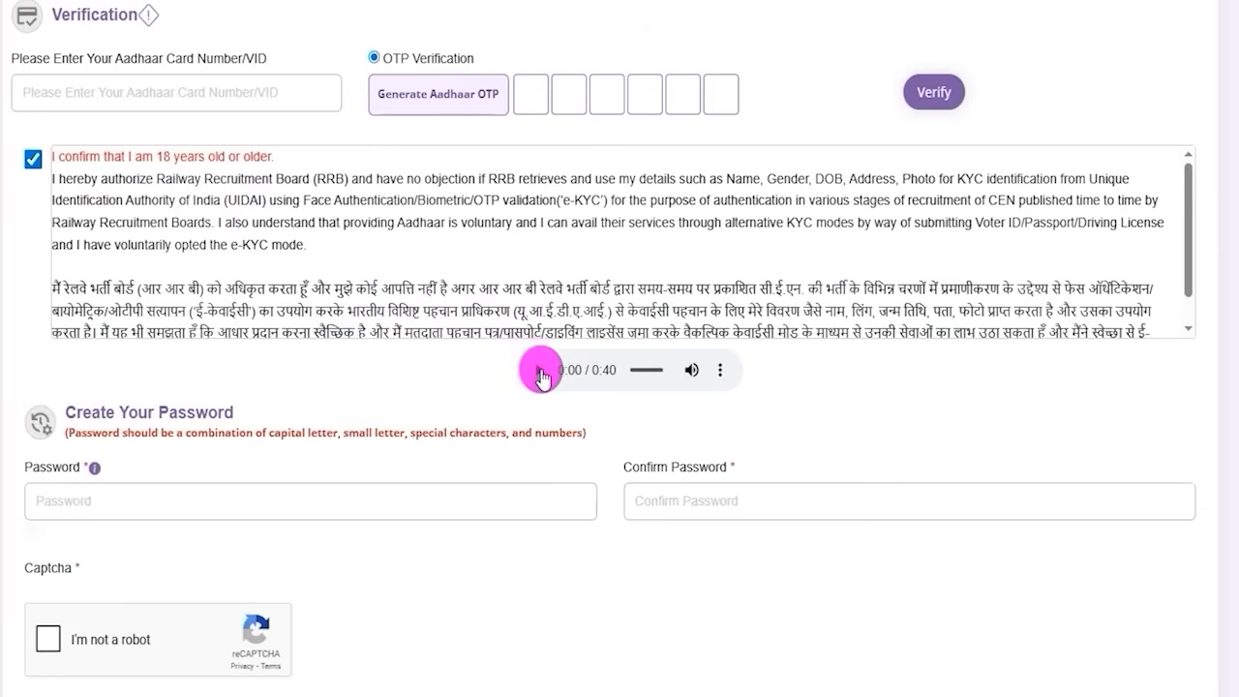
# - Point out the Create Your Password section and highlight the sample password in Notepad to explain its required format
pyautogui.scroll(-3, 367, 392)
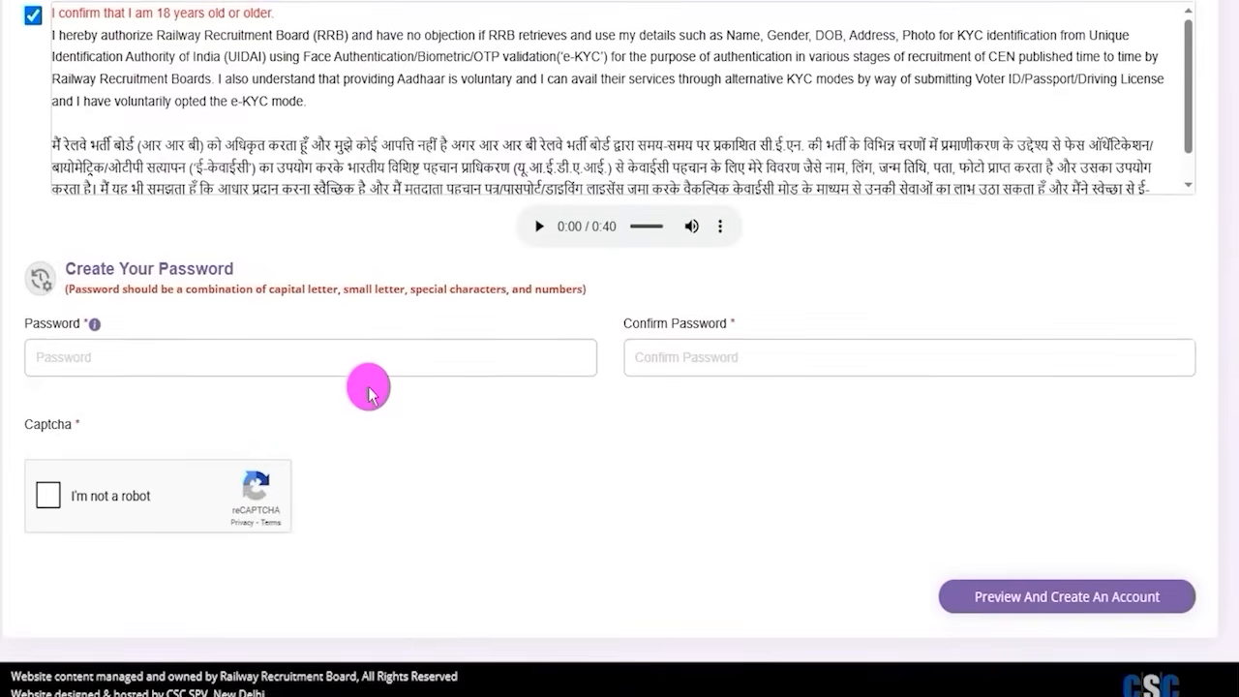
pyautogui.moveTo(63, 261); pyautogui.dragTo(212, 257)
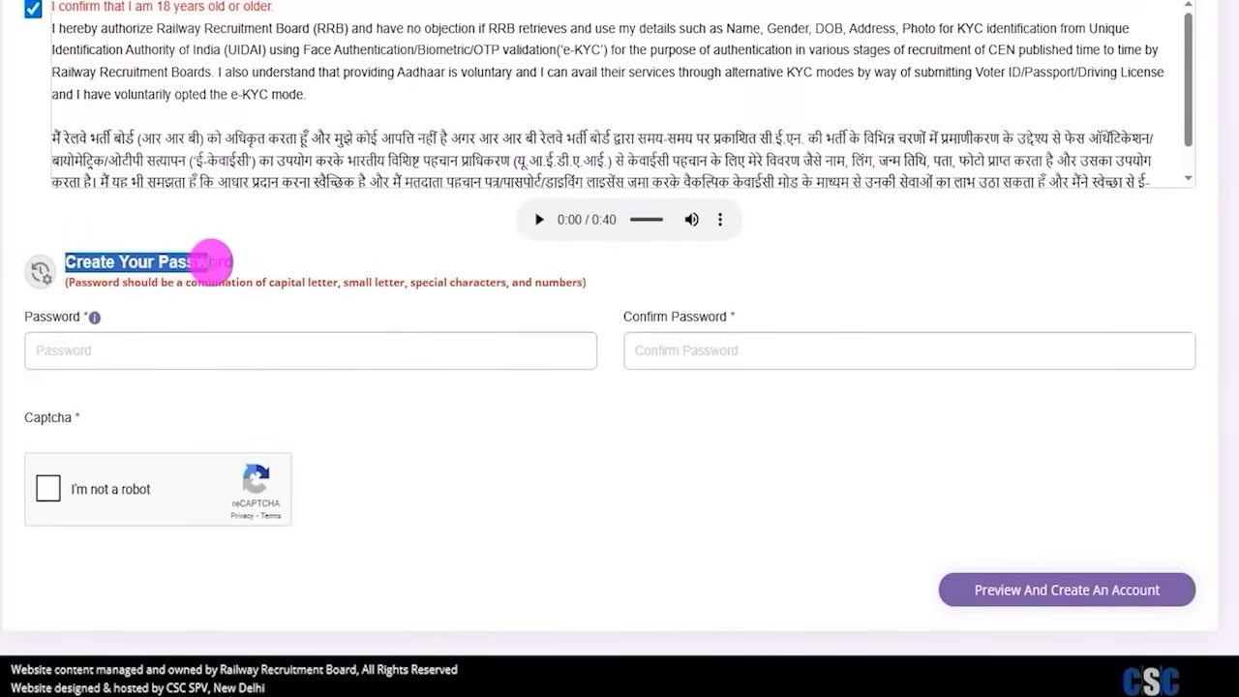
pyautogui.click(204, 351)
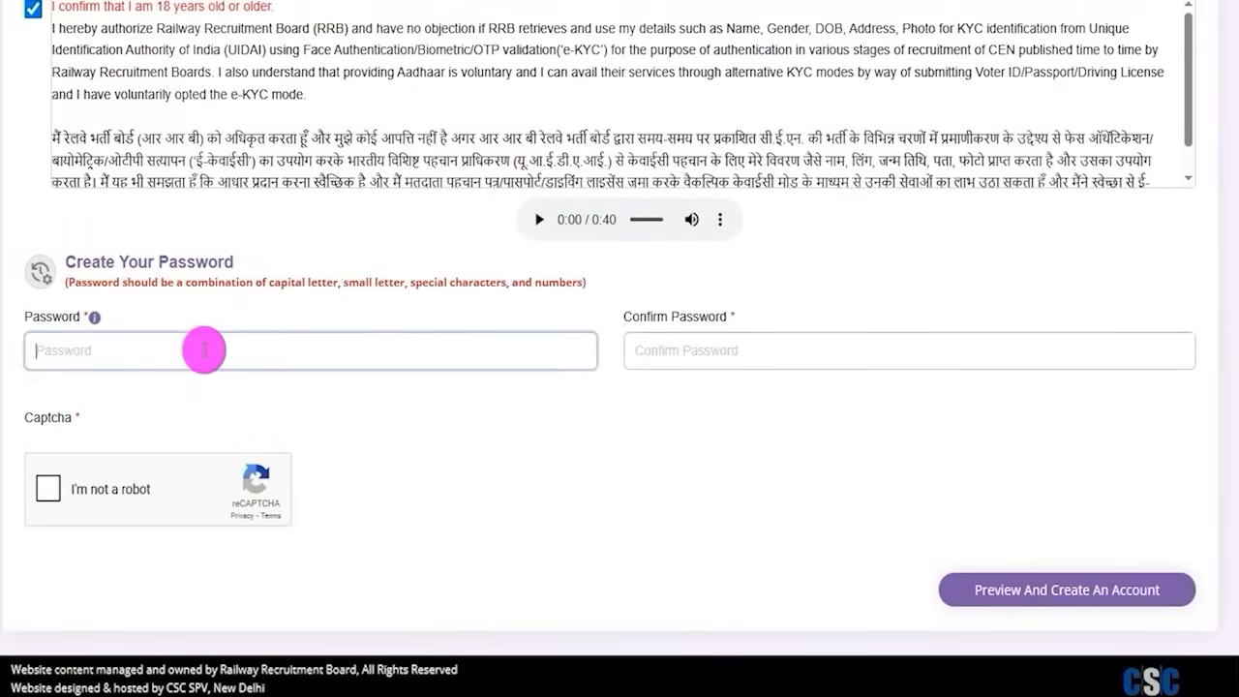
pyautogui.hotkey('alt', 'Tab')
pyautogui.moveTo(465, 451); pyautogui.dragTo(554, 455)
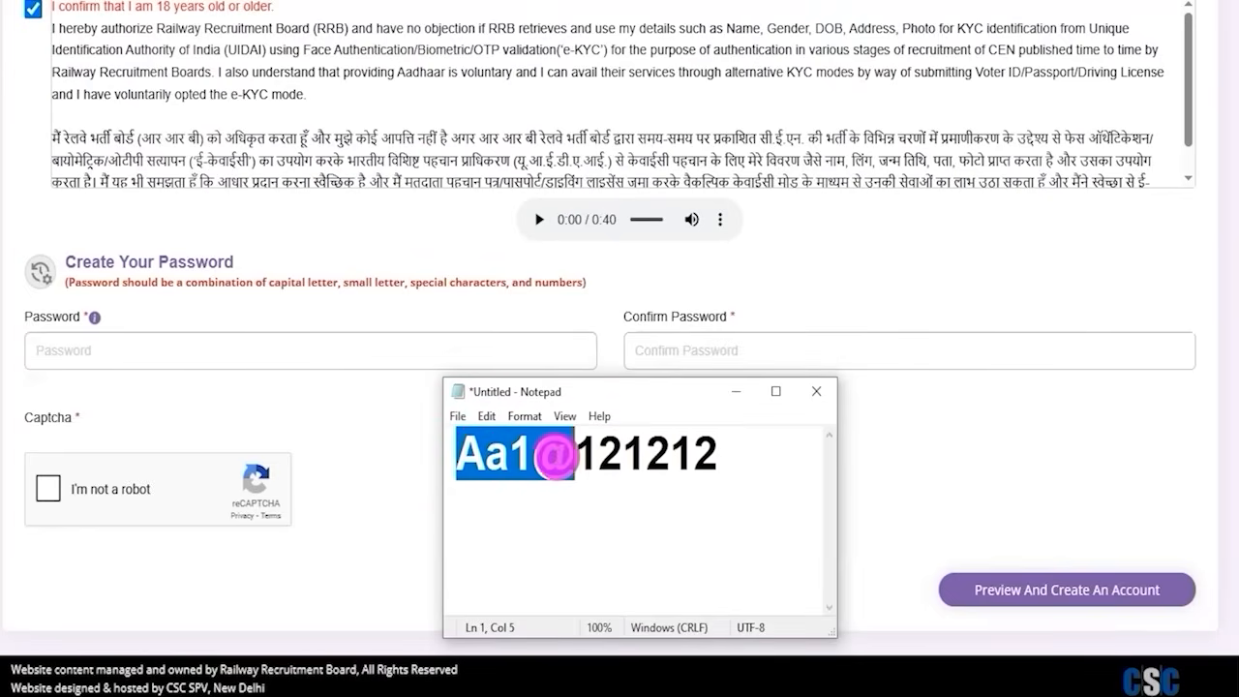
pyautogui.moveTo(558, 455); pyautogui.dragTo(710, 458)
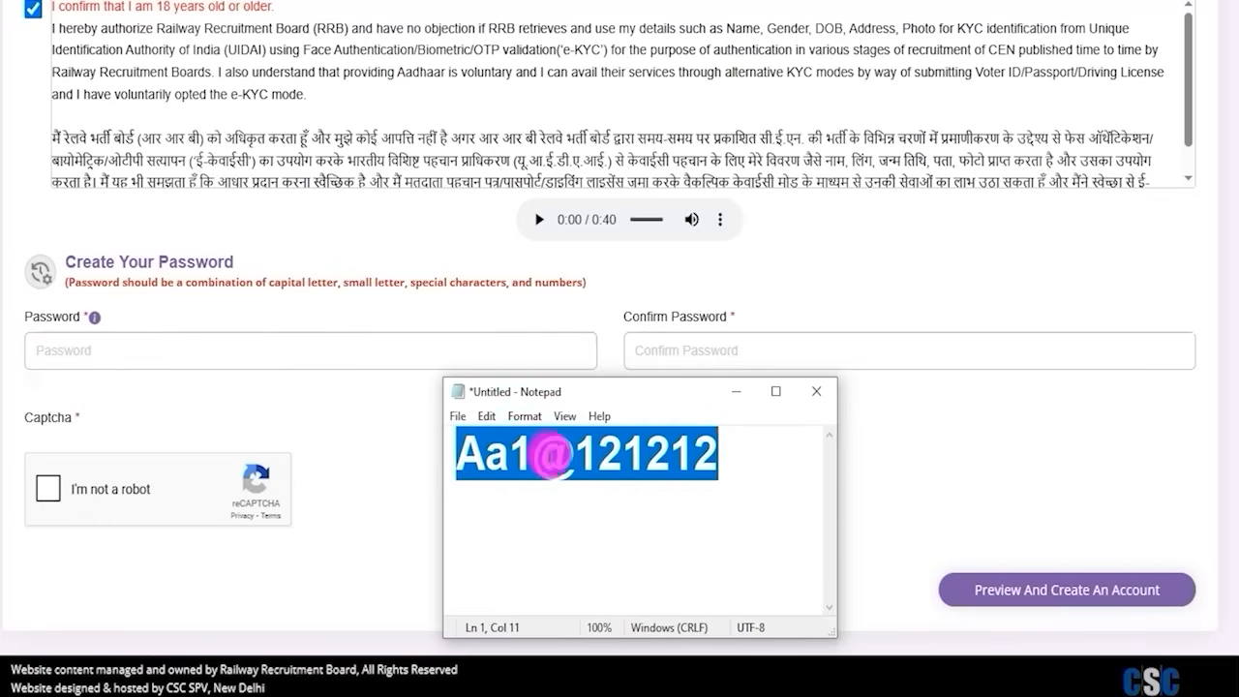
# - Point out the Confirm Password field, complete the I'm not a robot captcha and draw an arrow to Preview And Create An Account
pyautogui.click(691, 350)
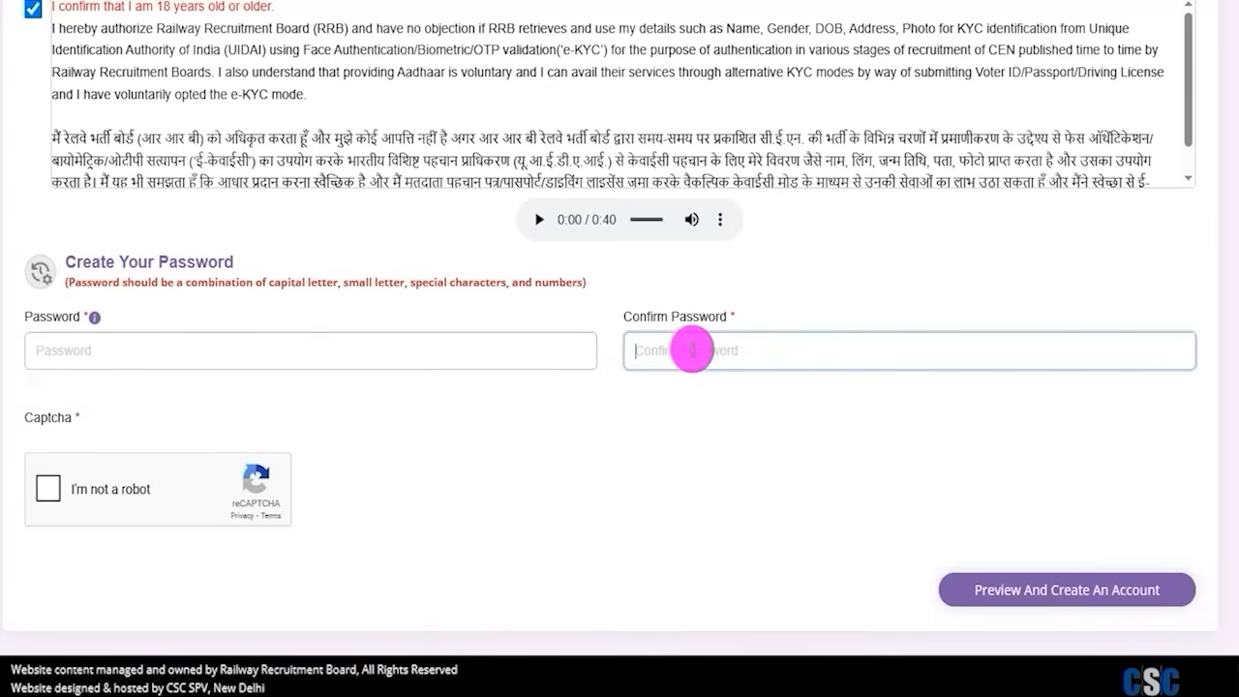
pyautogui.moveTo(629, 315); pyautogui.dragTo(721, 320)
pyautogui.click(681, 351)
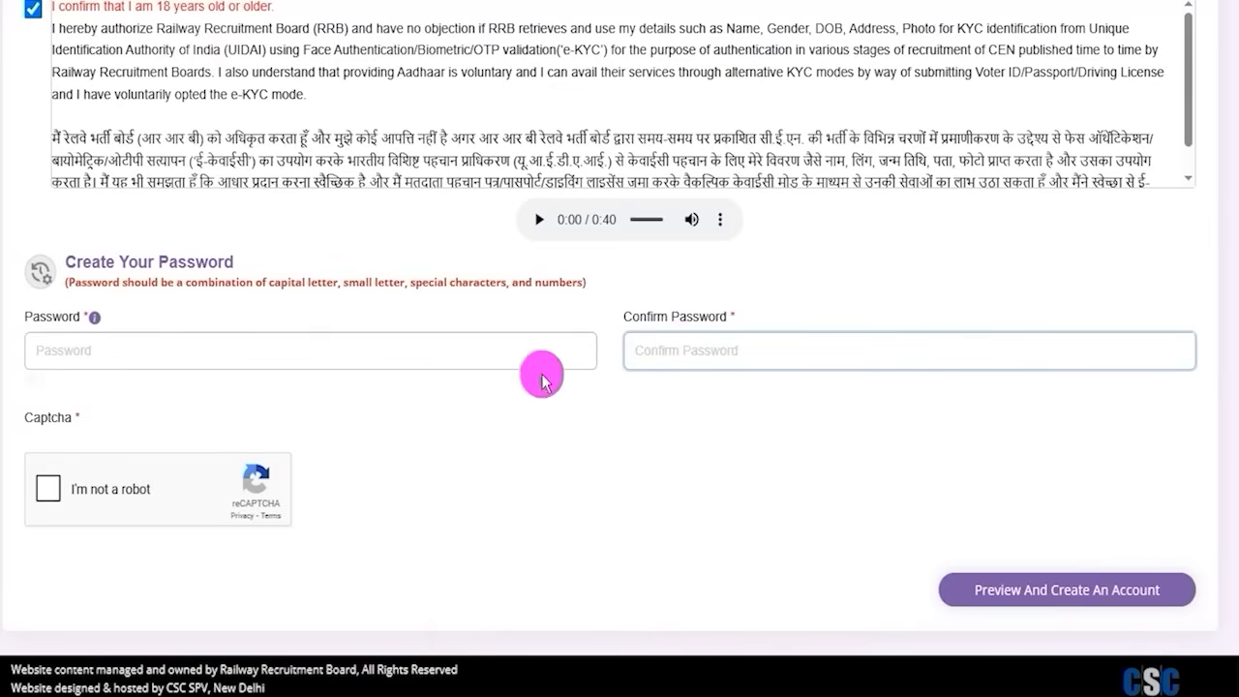
pyautogui.click(48, 490)
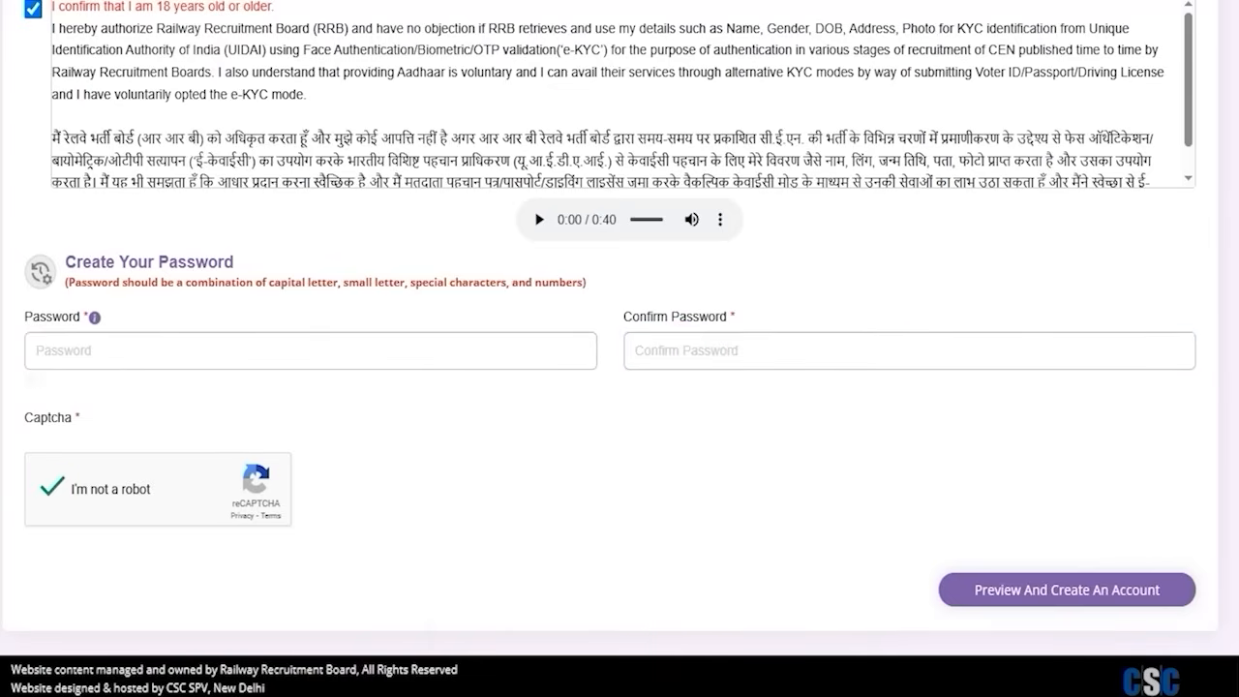
pyautogui.moveTo(547, 499); pyautogui.dragTo(931, 582)
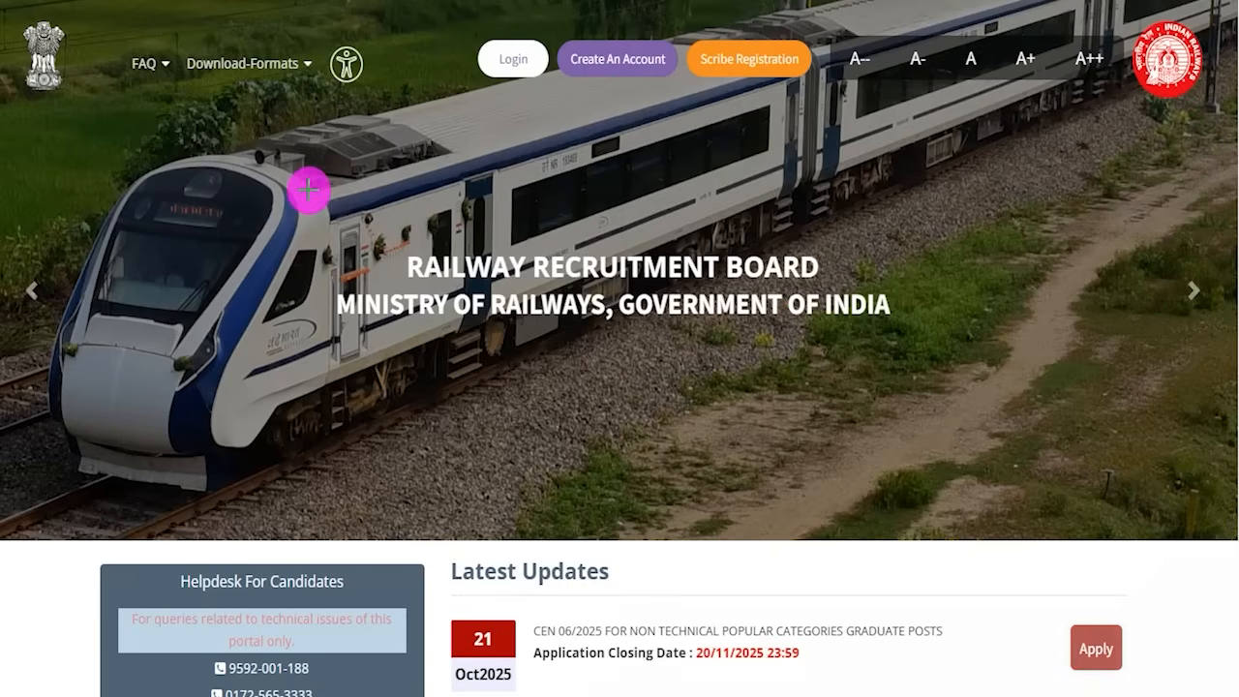
# - Open the RRB sign-in page, mark its login options with ticks, and choose Login with RRB Account Credential
pyautogui.moveTo(304, 192); pyautogui.dragTo(478, 85)
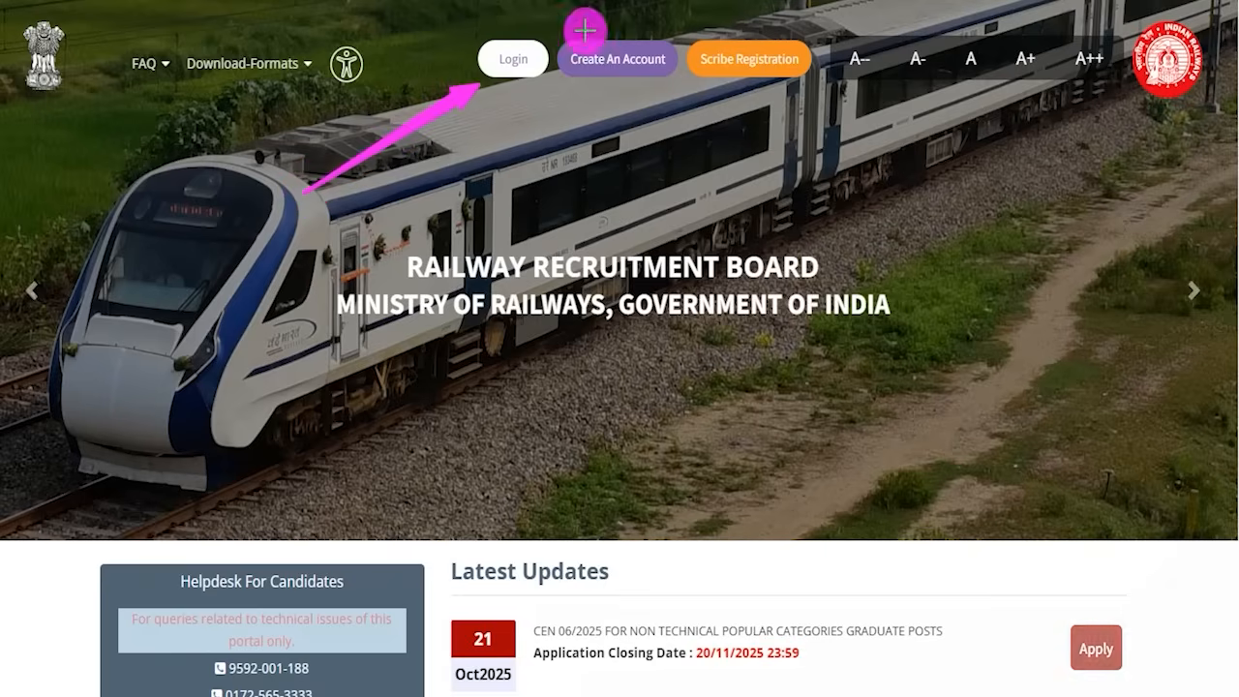
pyautogui.click(507, 60)
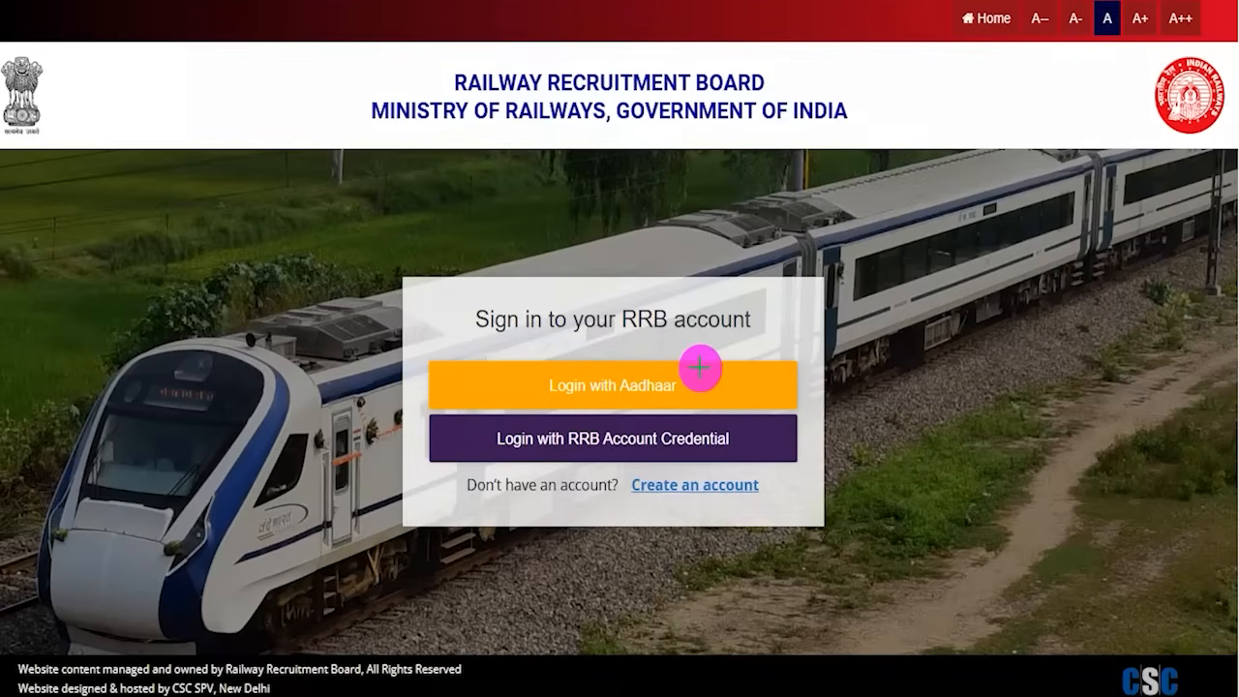
pyautogui.moveTo(706, 382); pyautogui.dragTo(737, 338)
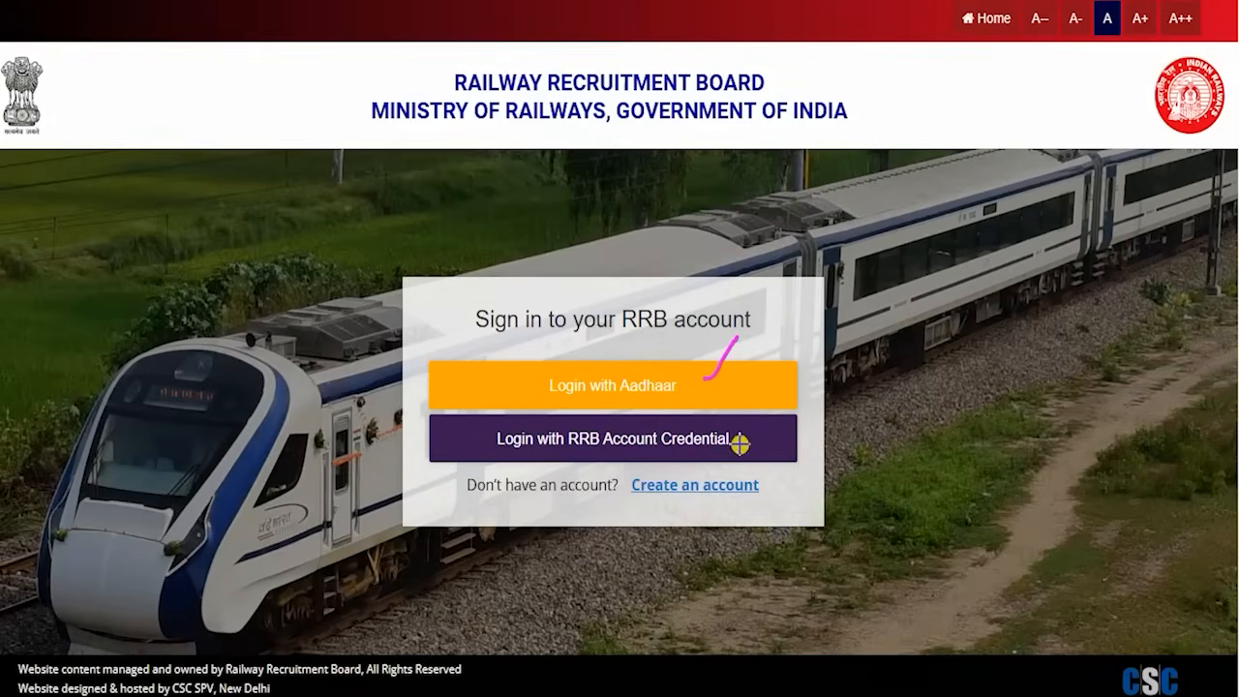
pyautogui.moveTo(739, 442); pyautogui.dragTo(769, 397)
pyautogui.click(617, 440)
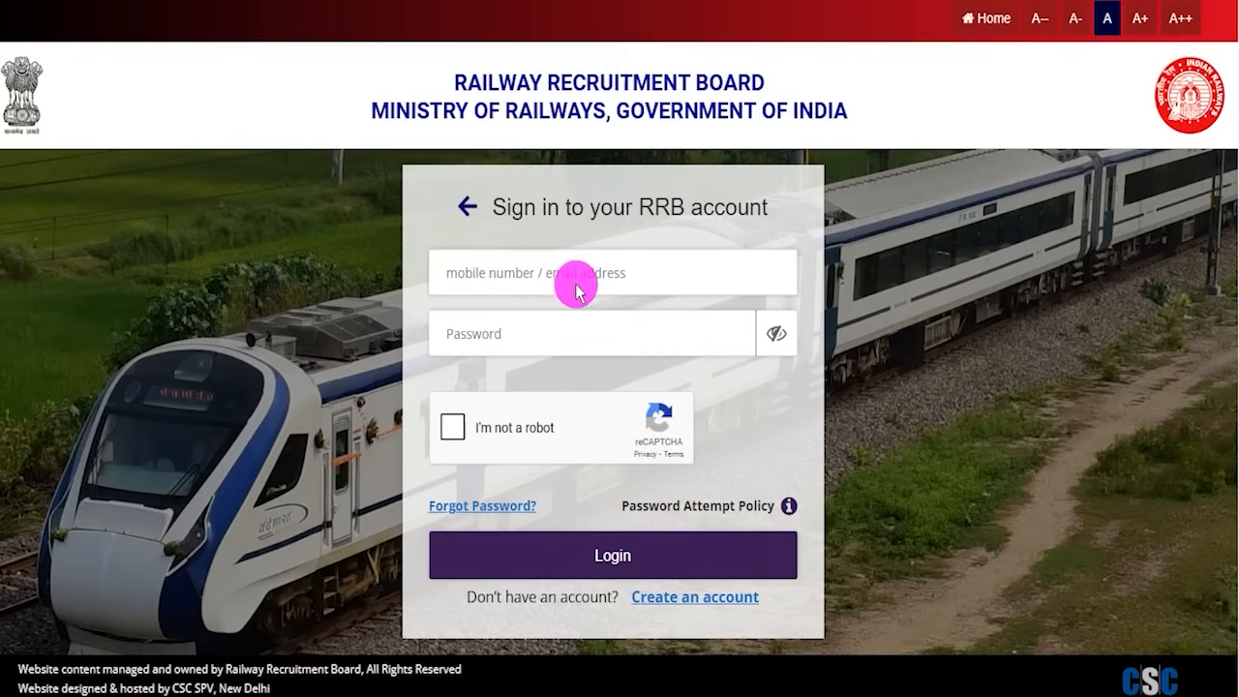
# - Mark the mobile number/email, Password and captcha fields with ticks and draw an arrow to Login
pyautogui.moveTo(583, 277); pyautogui.dragTo(616, 234)
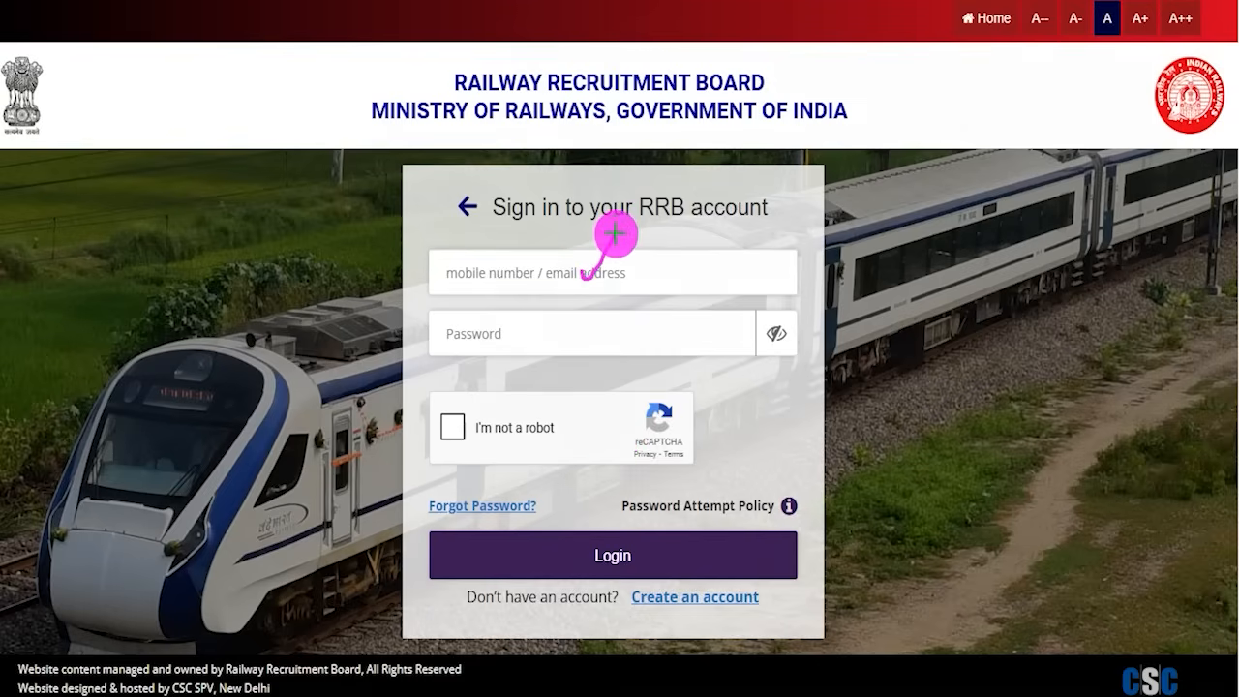
pyautogui.moveTo(590, 331); pyautogui.dragTo(646, 274)
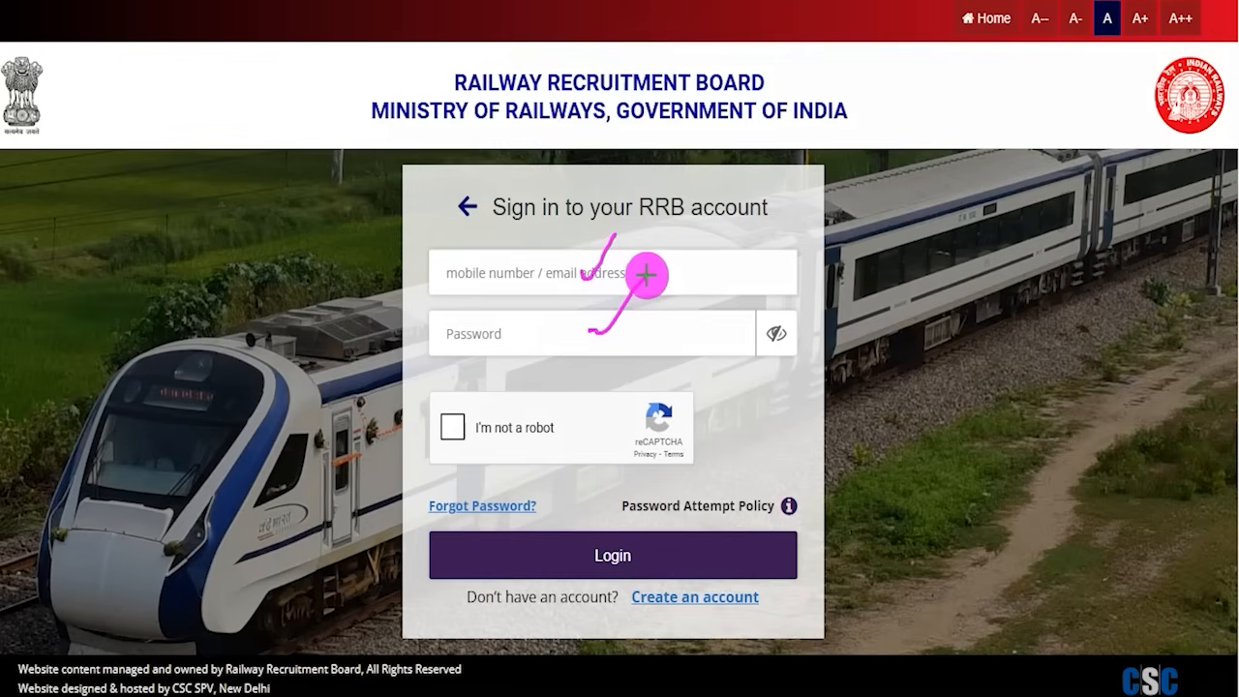
pyautogui.moveTo(454, 426); pyautogui.dragTo(496, 391)
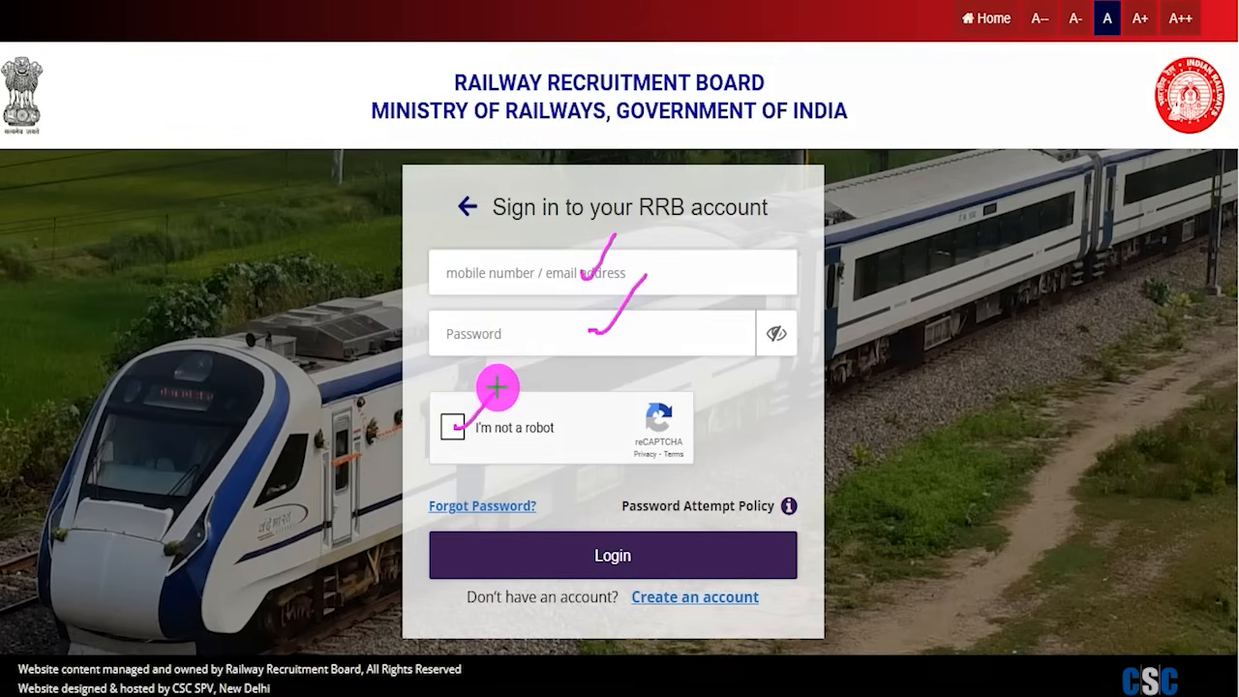
pyautogui.moveTo(968, 310)
pyautogui.mouseDown()
pyautogui.moveTo(852, 384)
pyautogui.moveTo(689, 528)
pyautogui.mouseUp()
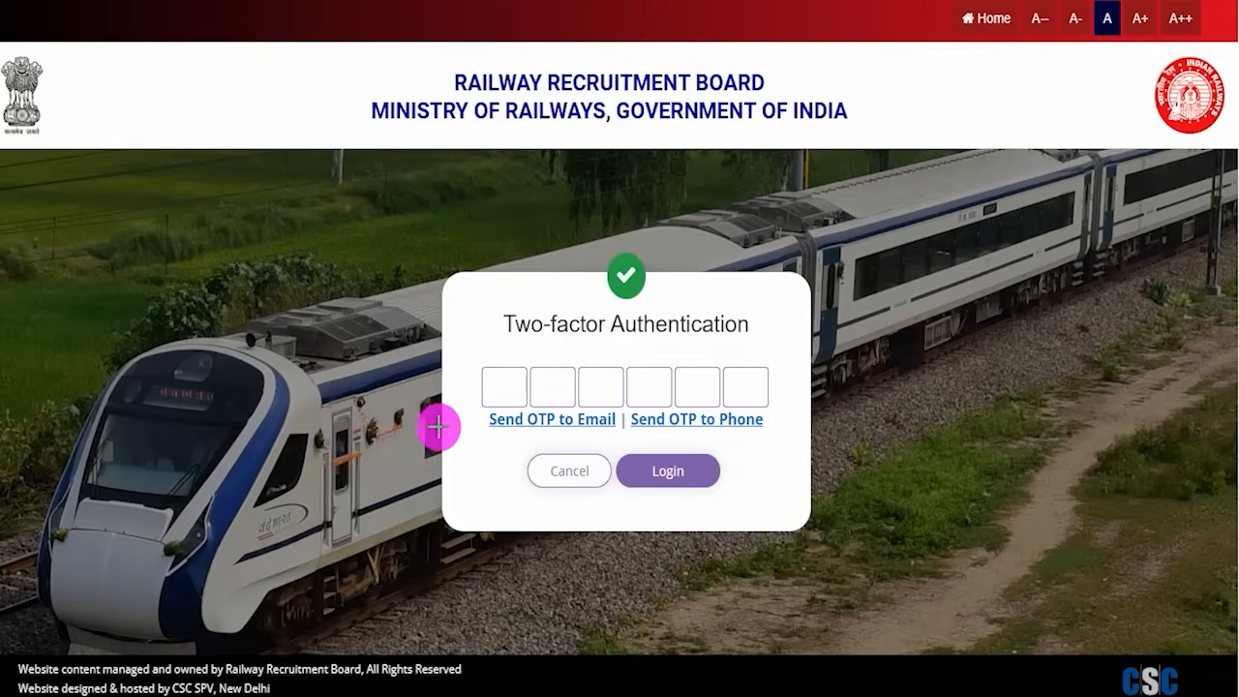
# - Point arrows at Send OTP to Email and Send OTP to Phone, and request the two-factor code by email
pyautogui.moveTo(320, 423); pyautogui.dragTo(466, 423)
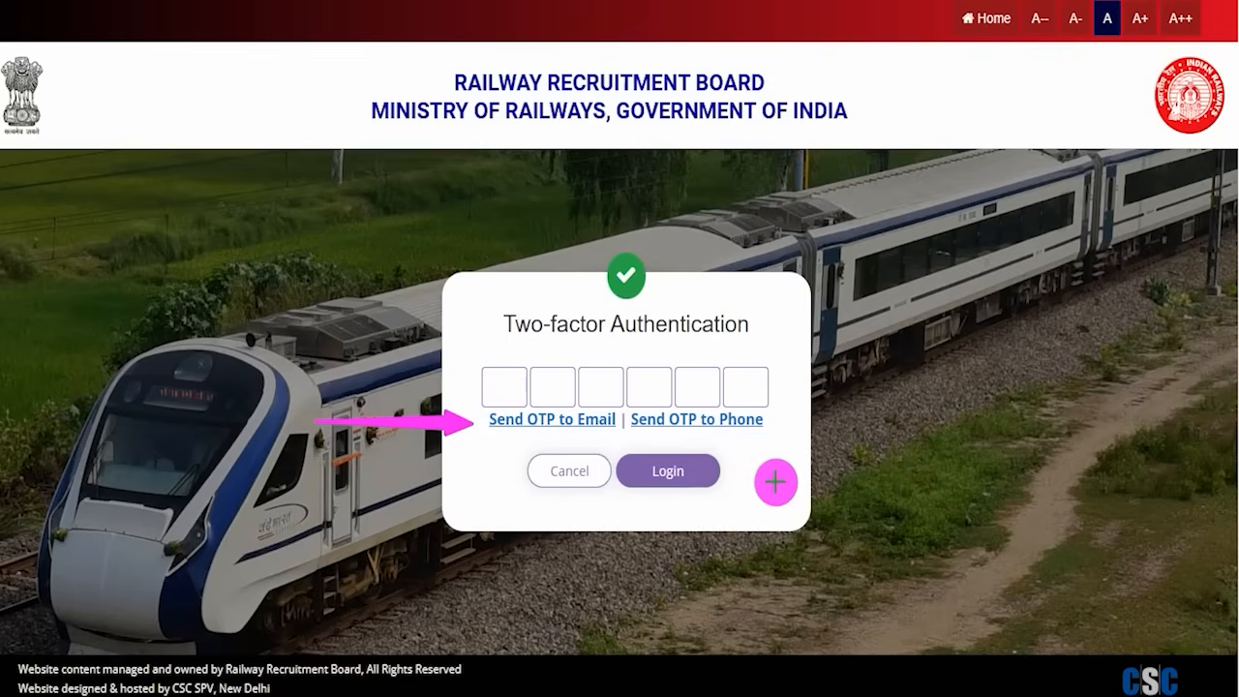
pyautogui.moveTo(794, 514); pyautogui.dragTo(753, 434)
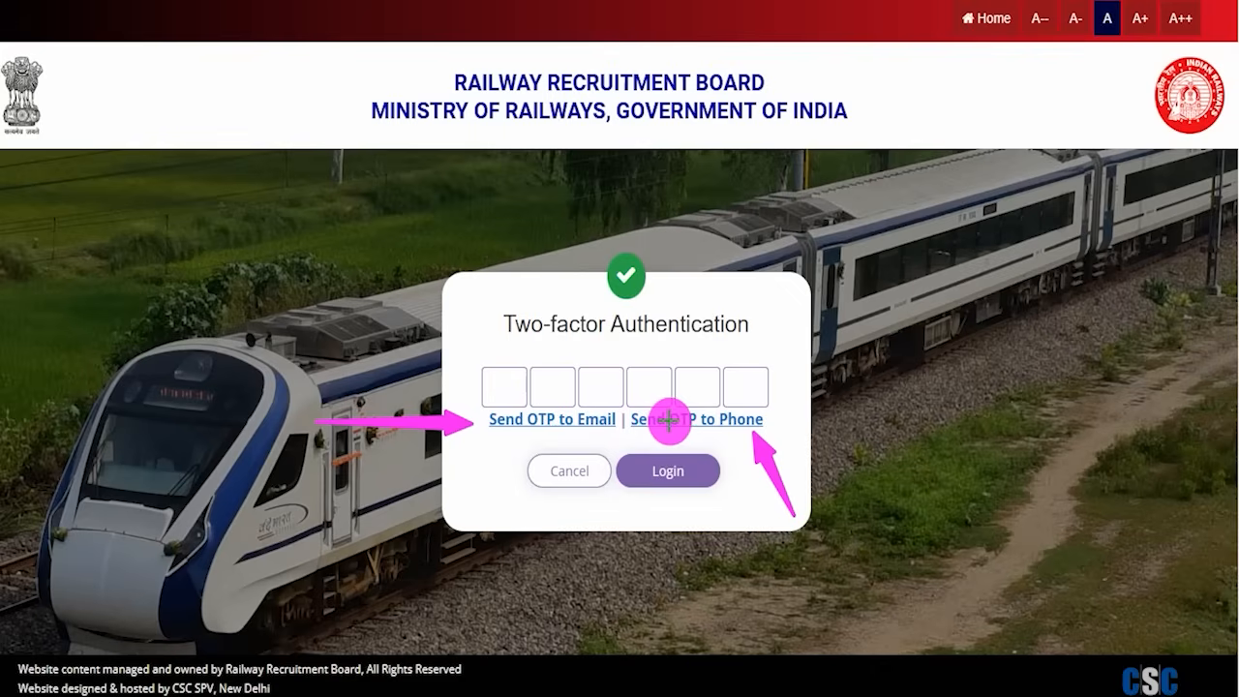
pyautogui.click(581, 416)
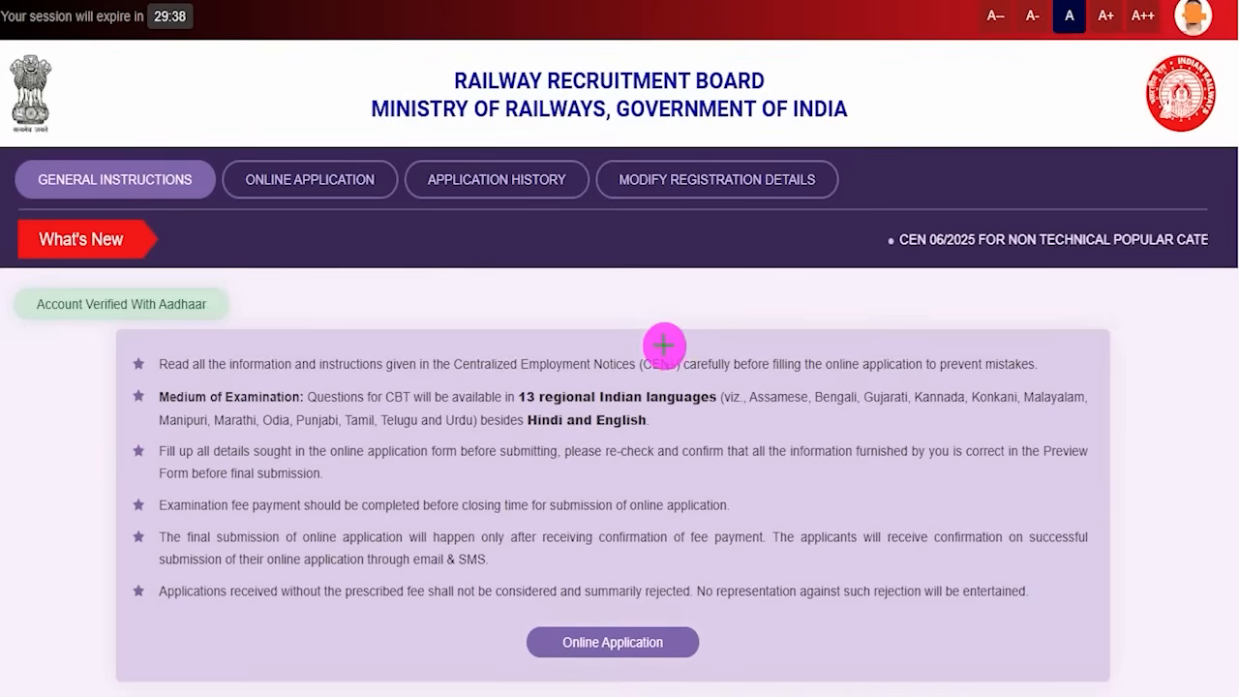
# - Mark the General Instructions points with ticks and outline the Online Application option below them with a rectangle
pyautogui.moveTo(652, 339); pyautogui.dragTo(713, 282)
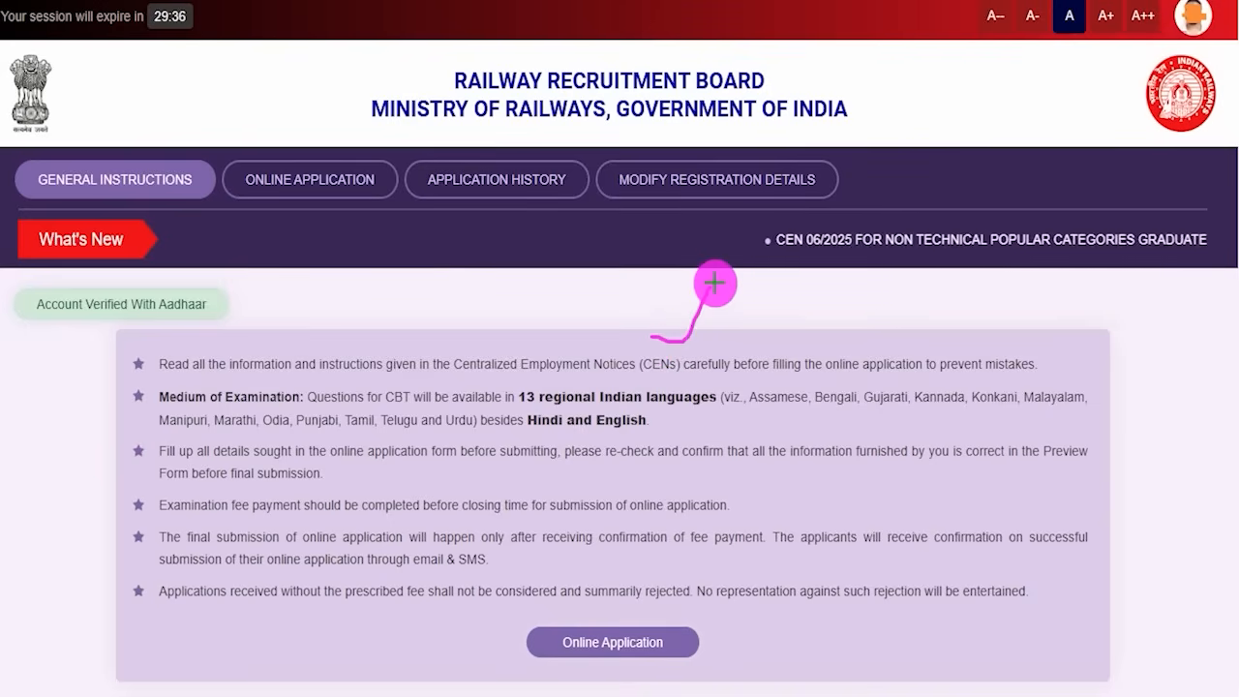
pyautogui.moveTo(1034, 366); pyautogui.dragTo(1065, 342)
pyautogui.moveTo(268, 463); pyautogui.dragTo(329, 400)
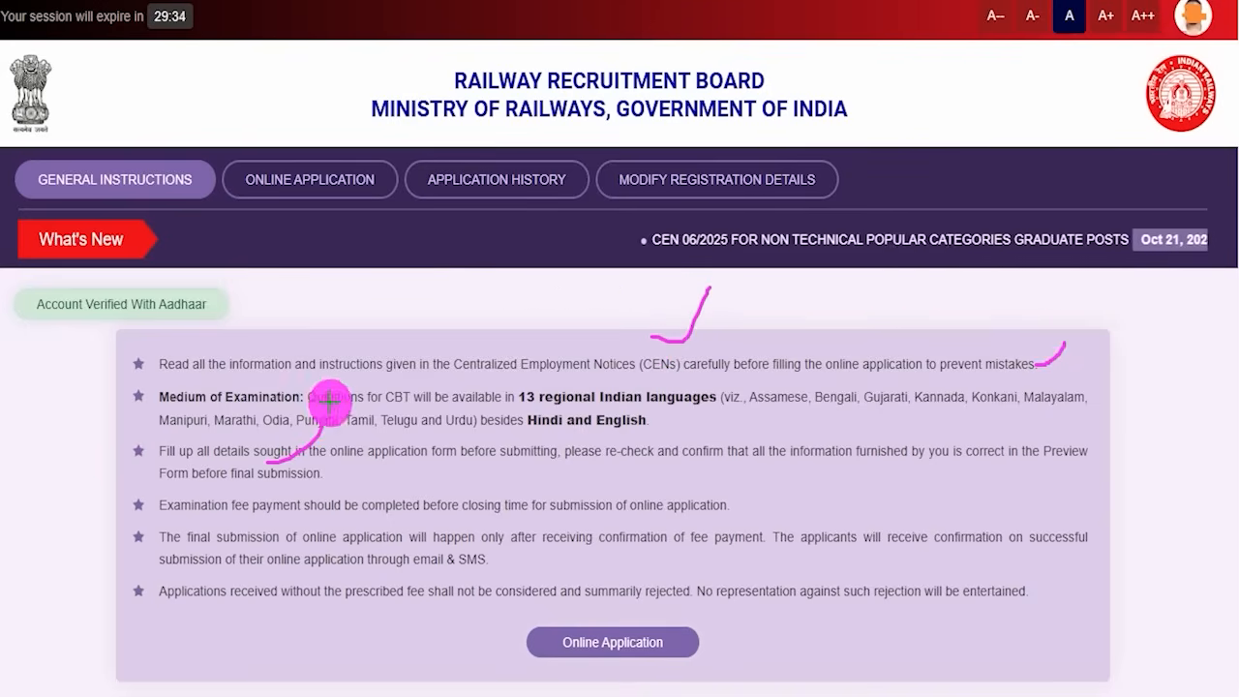
pyautogui.moveTo(287, 527); pyautogui.dragTo(348, 481)
pyautogui.moveTo(339, 566); pyautogui.dragTo(397, 531)
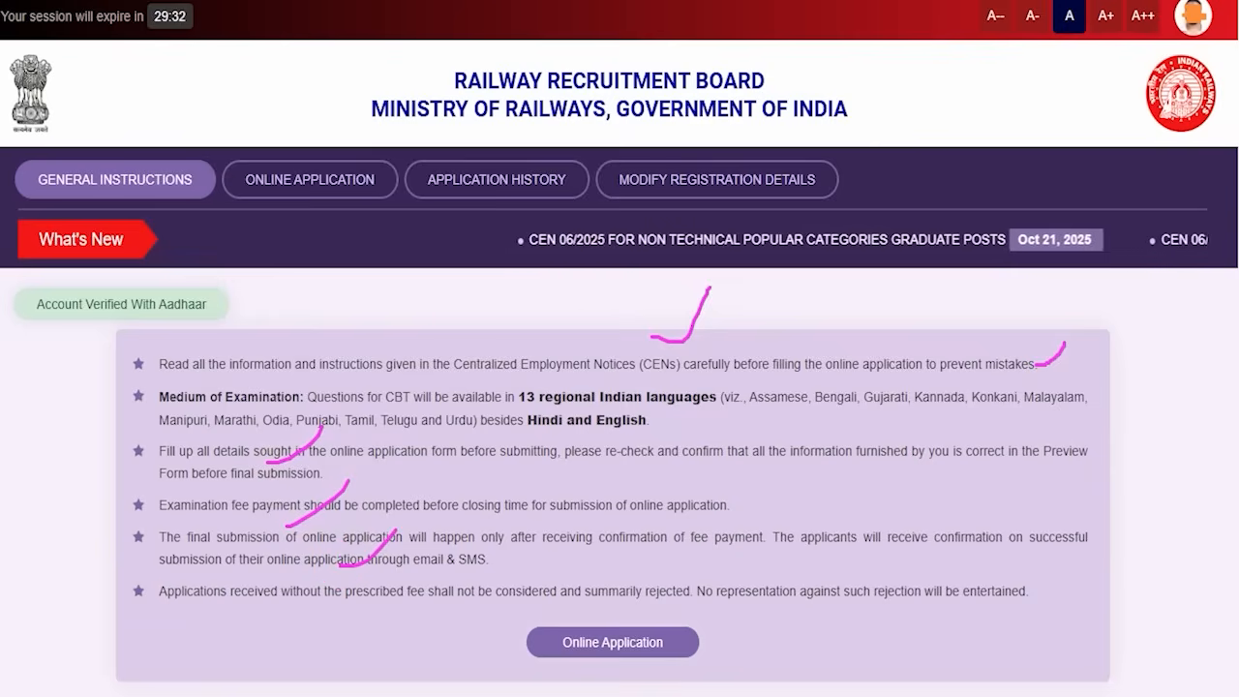
pyautogui.moveTo(488, 607); pyautogui.dragTo(716, 669)
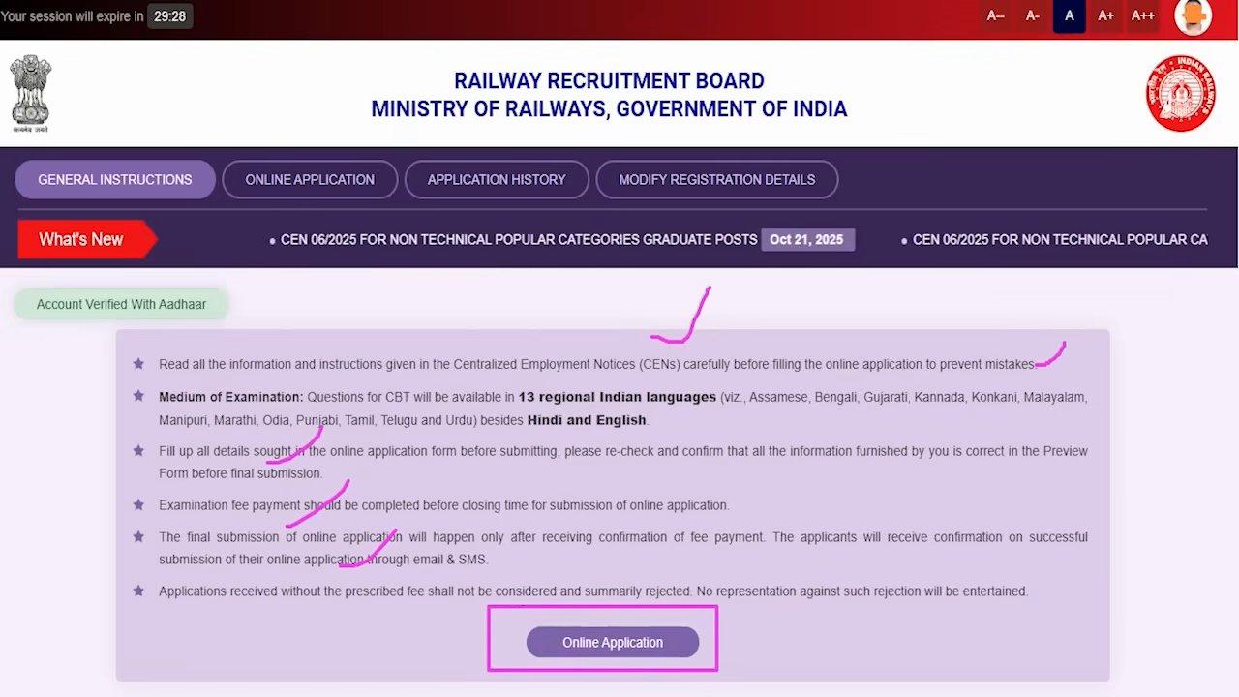
# - Point an arrow at the Online Application section, outline the CEN 06/2025 Graduate Posts card with a rectangle, and clear the annotation
pyautogui.moveTo(162, 339)
pyautogui.mouseDown()
pyautogui.moveTo(243, 219)
pyautogui.moveTo(285, 184)
pyautogui.mouseUp()
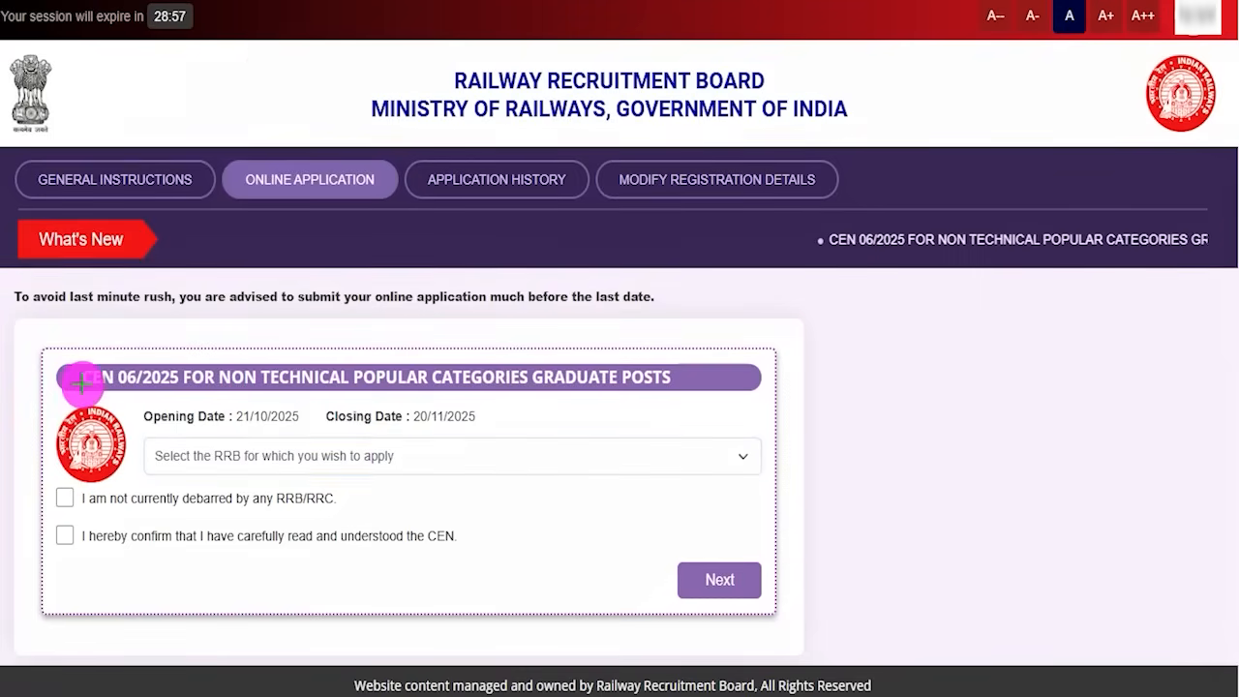
pyautogui.moveTo(26, 332)
pyautogui.mouseDown()
pyautogui.moveTo(291, 393)
pyautogui.moveTo(797, 475)
pyautogui.moveTo(800, 653)
pyautogui.mouseUp()
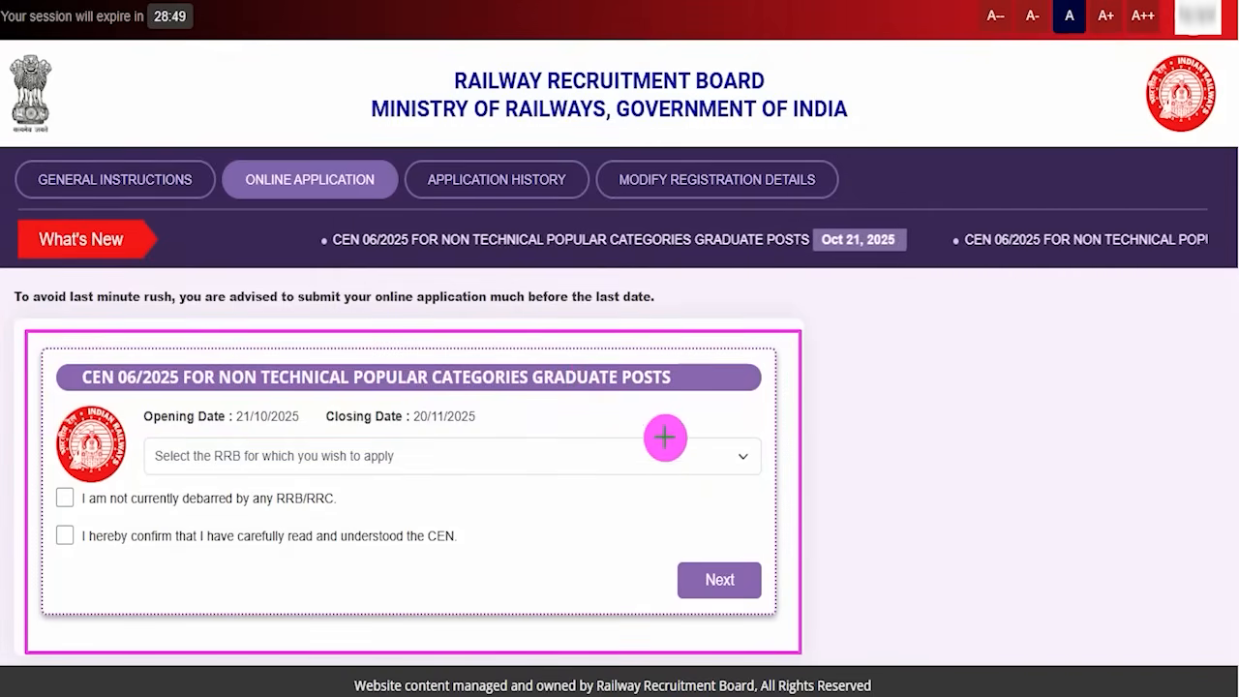
pyautogui.click(818, 2)
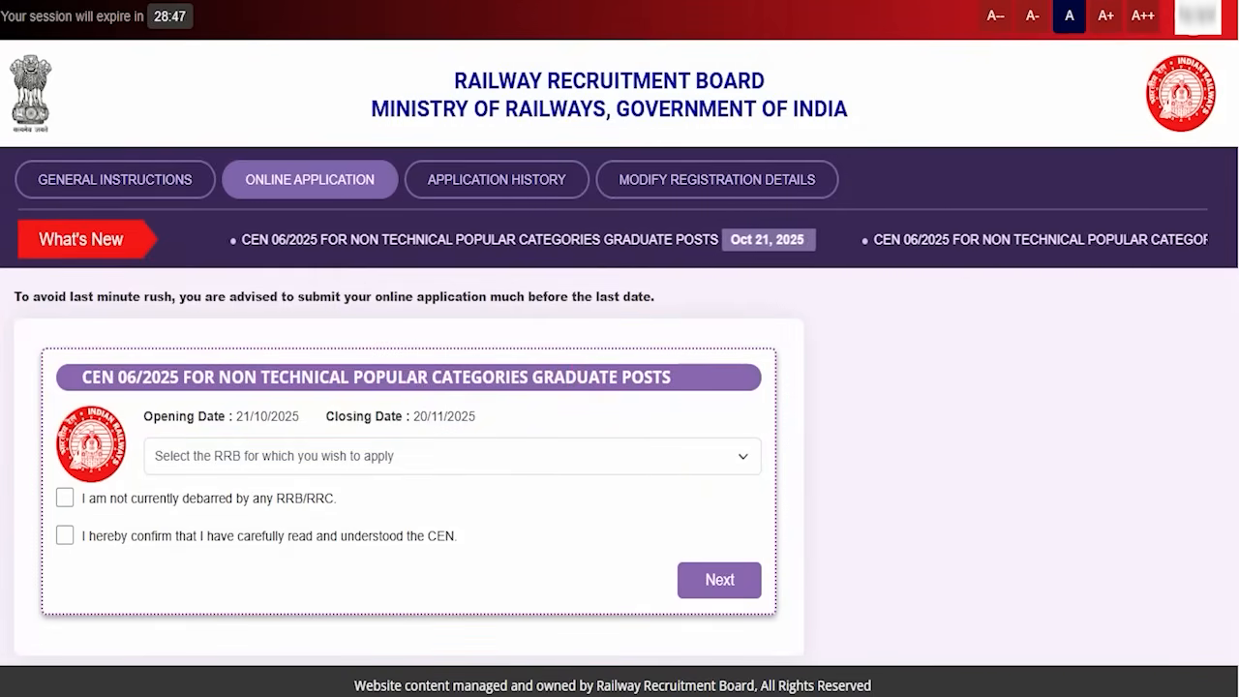
# - Choose Kolkata as the RRB for CEN 06/2025, accept the not-debarred and CEN-read declarations, and proceed to the application form
pyautogui.click(321, 456)
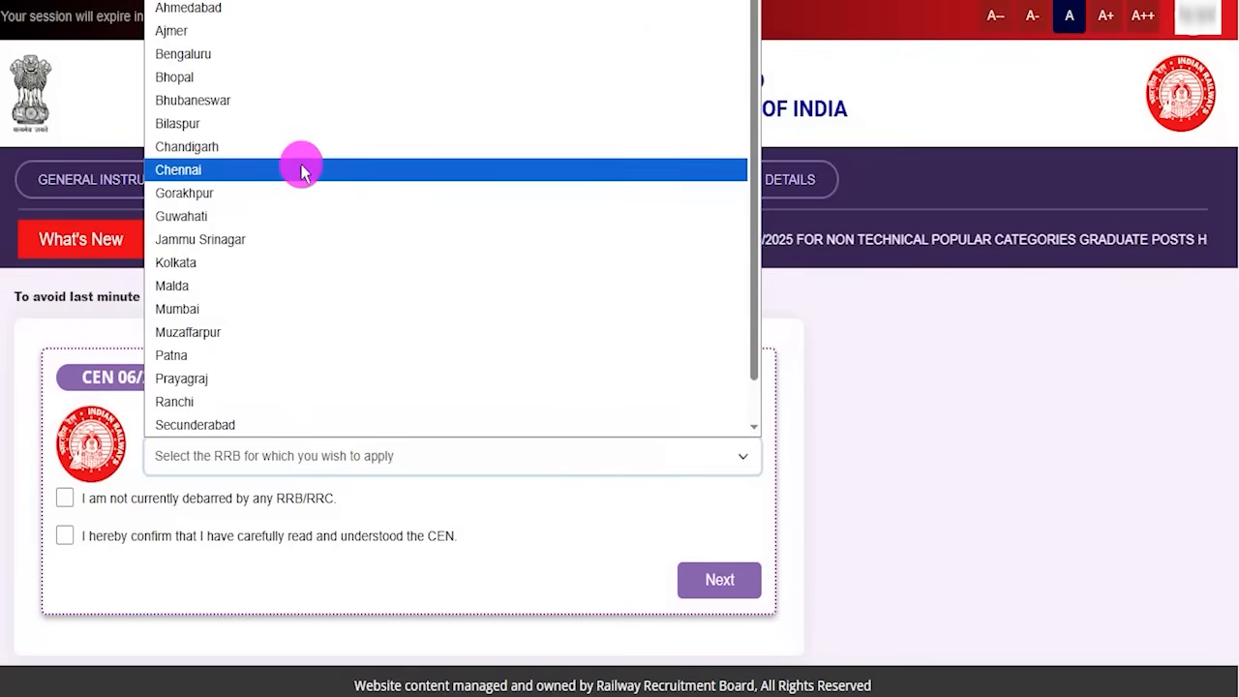
pyautogui.click(227, 263)
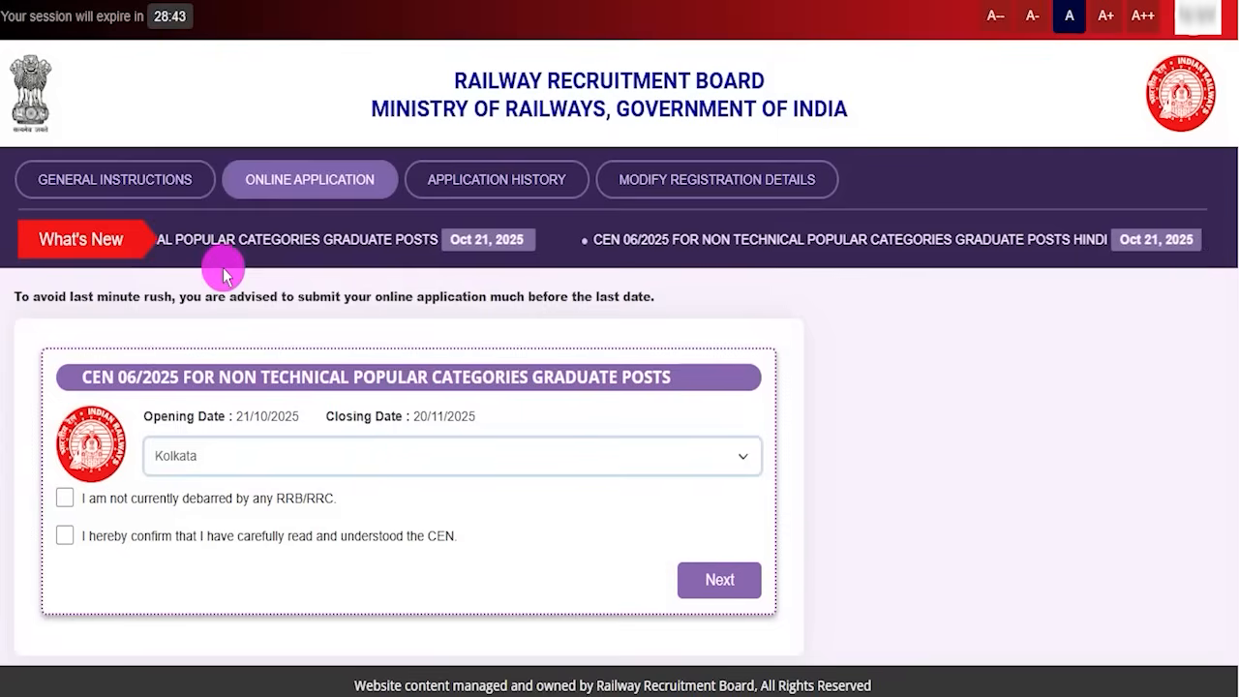
pyautogui.click(66, 498)
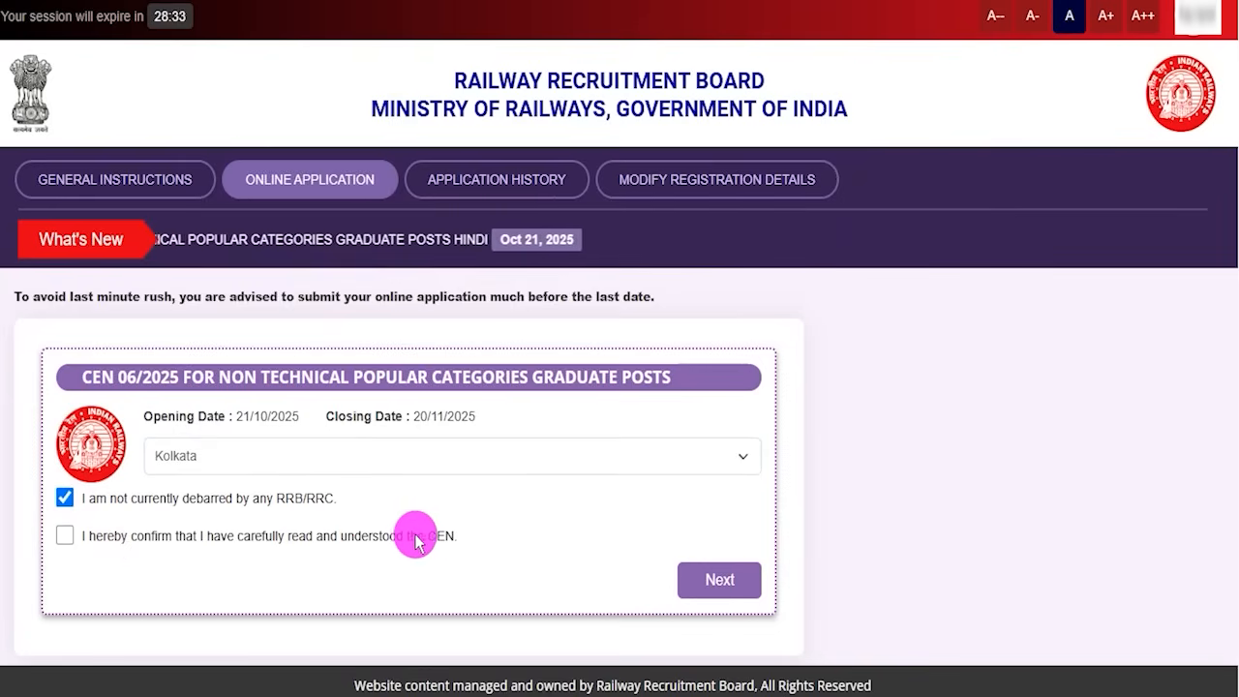
pyautogui.click(65, 538)
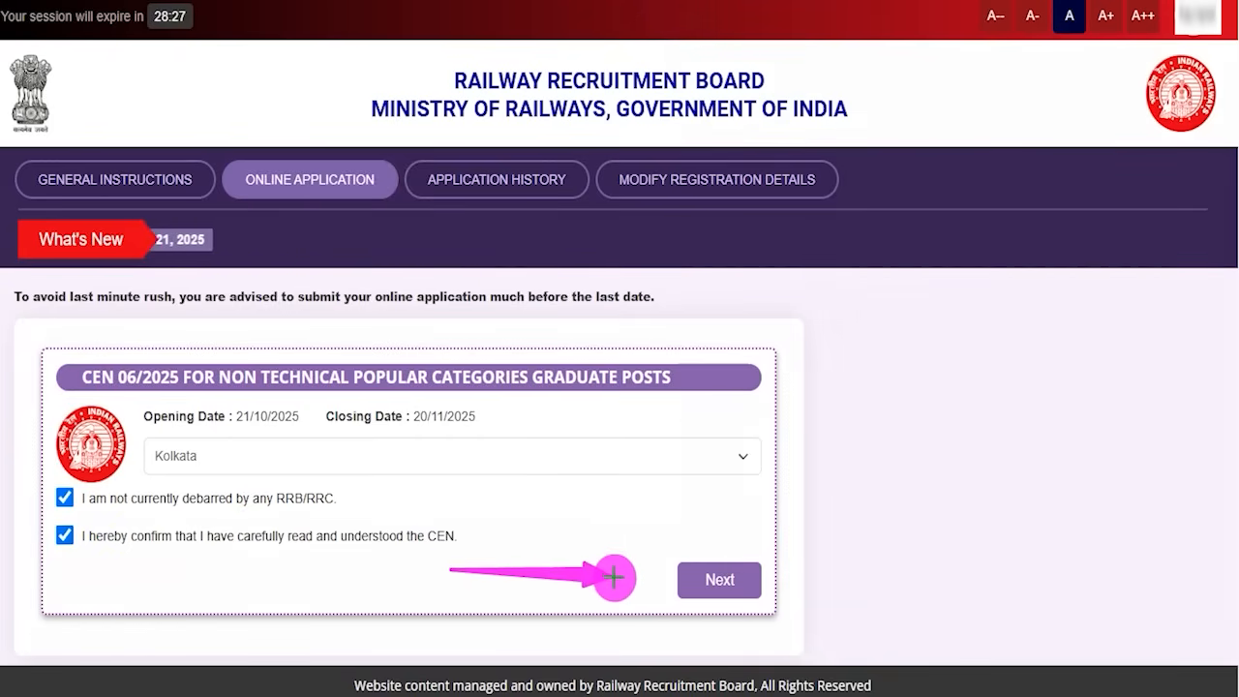
pyautogui.click(690, 579)
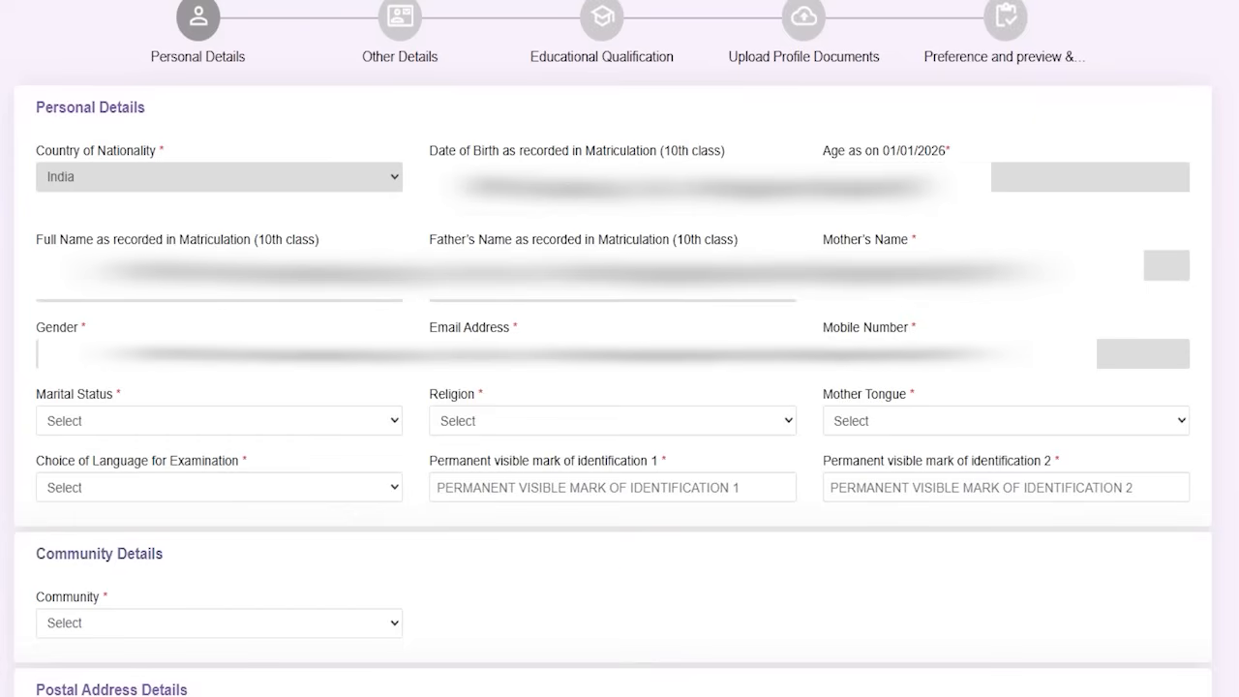
# - Mark the five application stages, from Personal Details to Preference and preview, with pen ticks, and clear the annotation
pyautogui.moveTo(201, 72); pyautogui.dragTo(246, 32)
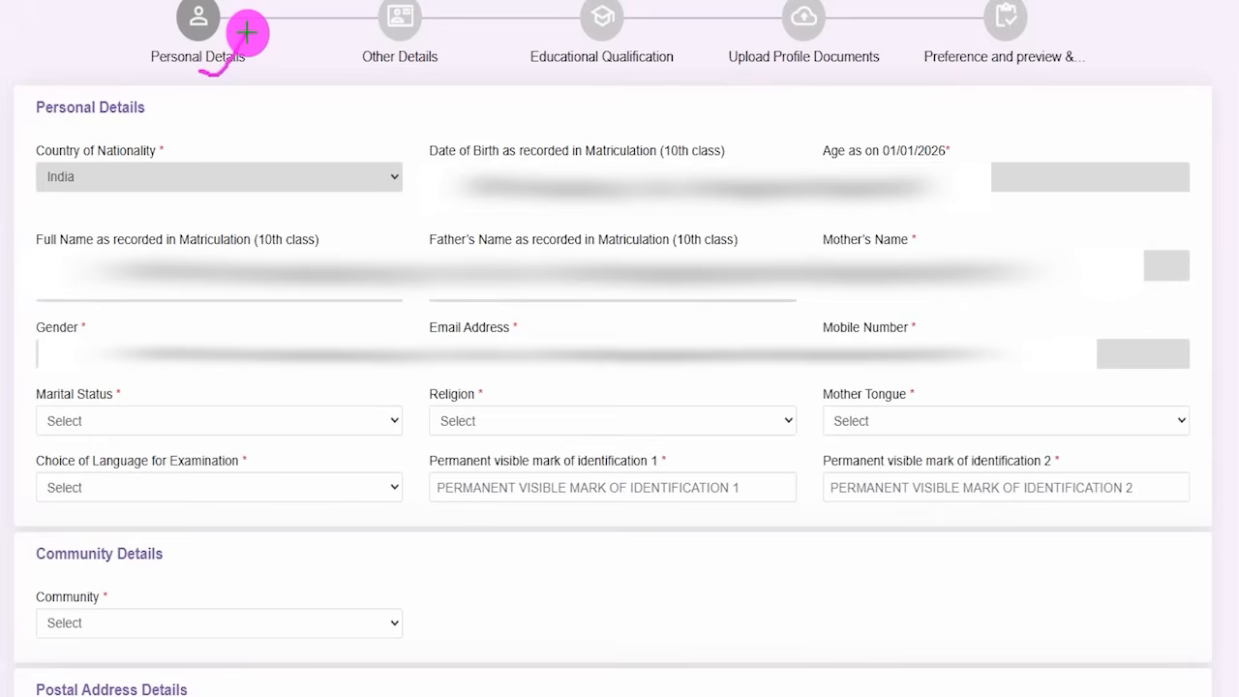
pyautogui.moveTo(597, 160); pyautogui.dragTo(606, 152)
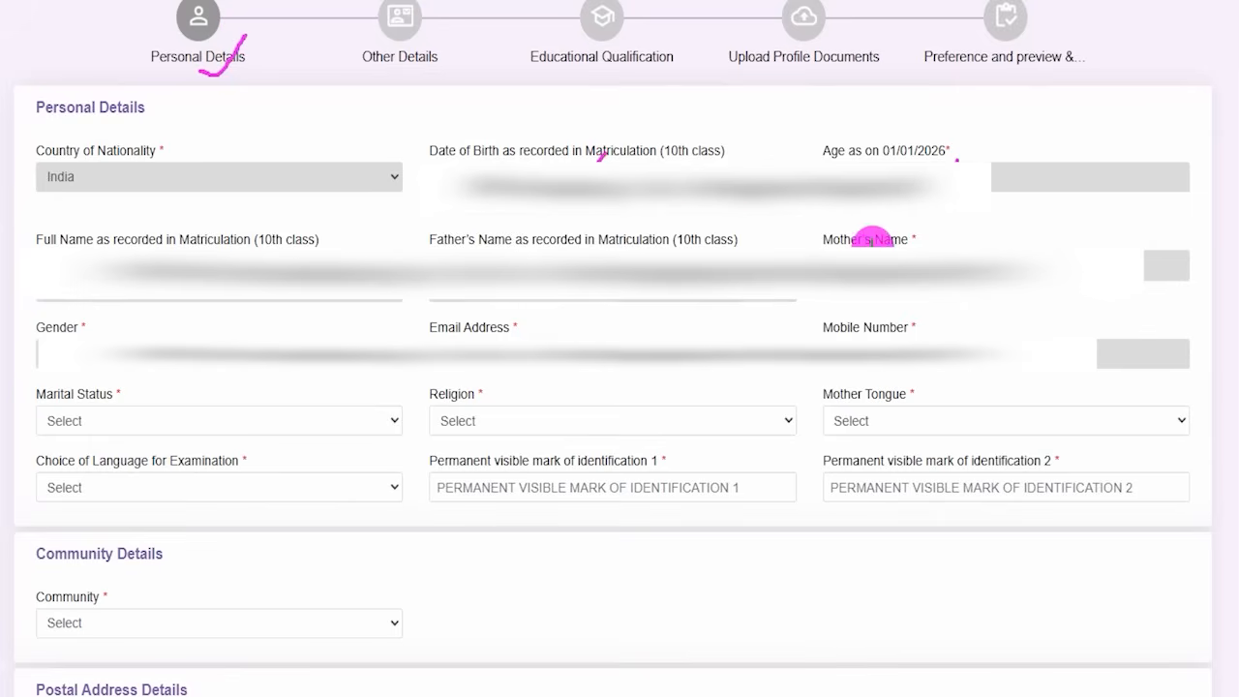
pyautogui.moveTo(242, 86); pyautogui.dragTo(269, 53)
pyautogui.moveTo(415, 77); pyautogui.dragTo(460, 51)
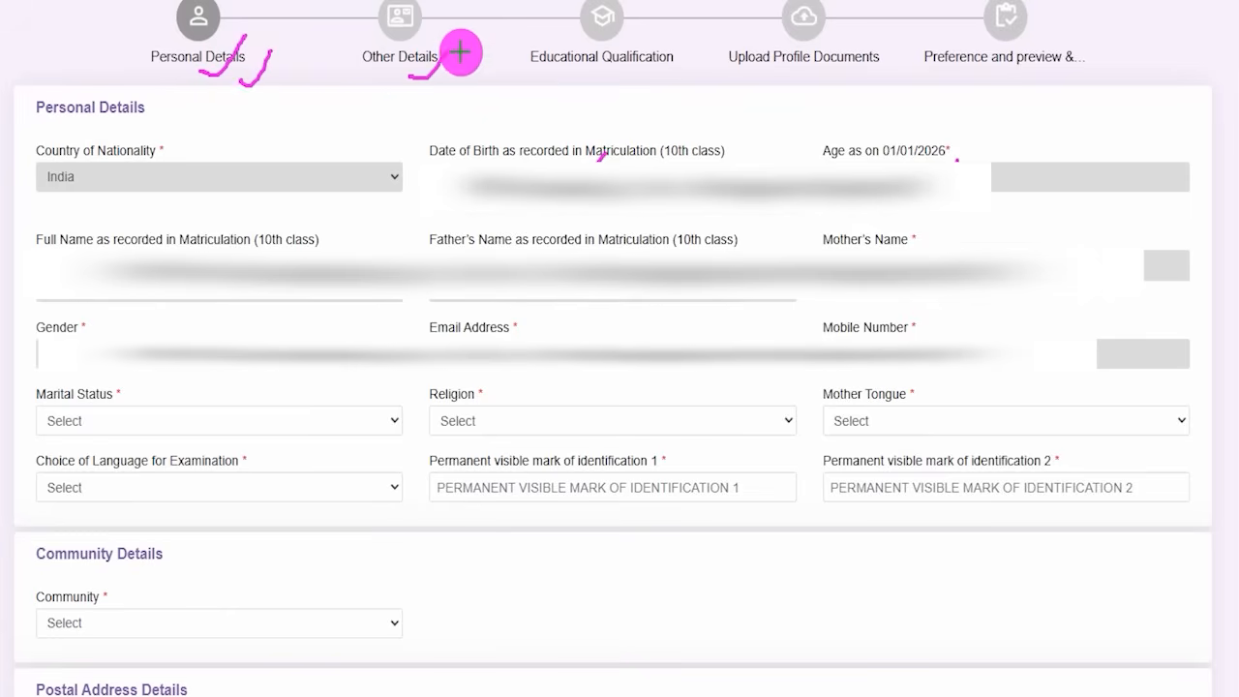
pyautogui.moveTo(620, 73); pyautogui.dragTo(655, 47)
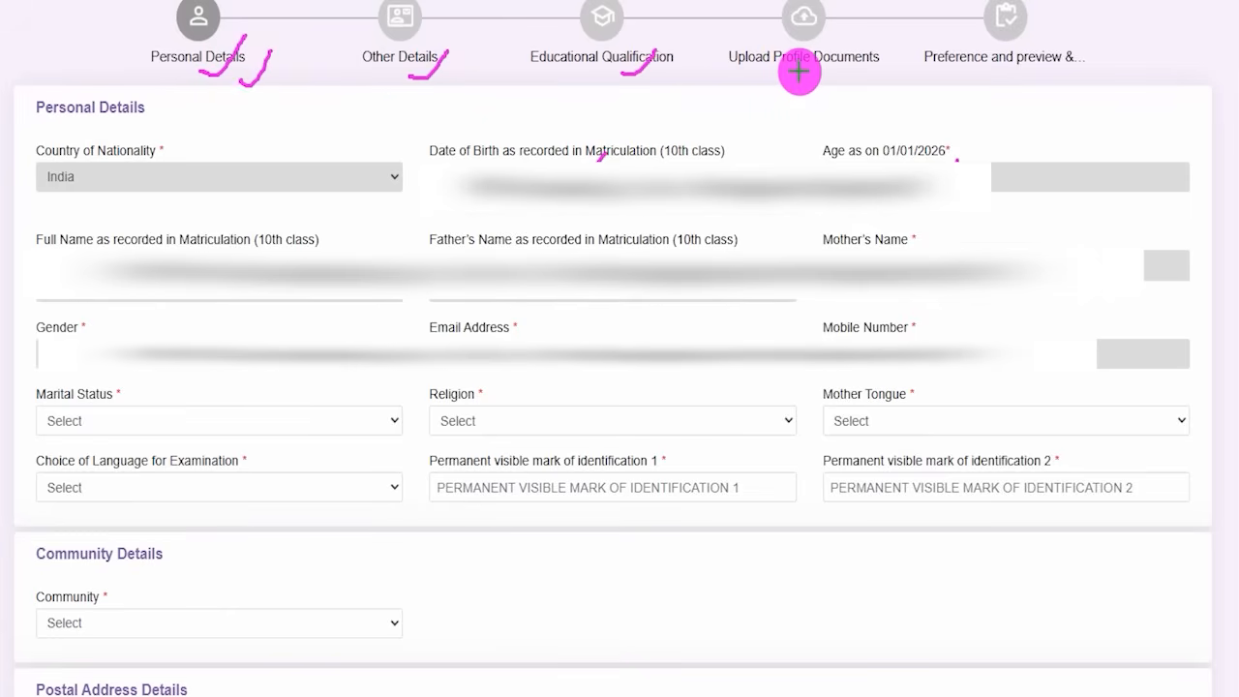
pyautogui.moveTo(799, 71); pyautogui.dragTo(825, 48)
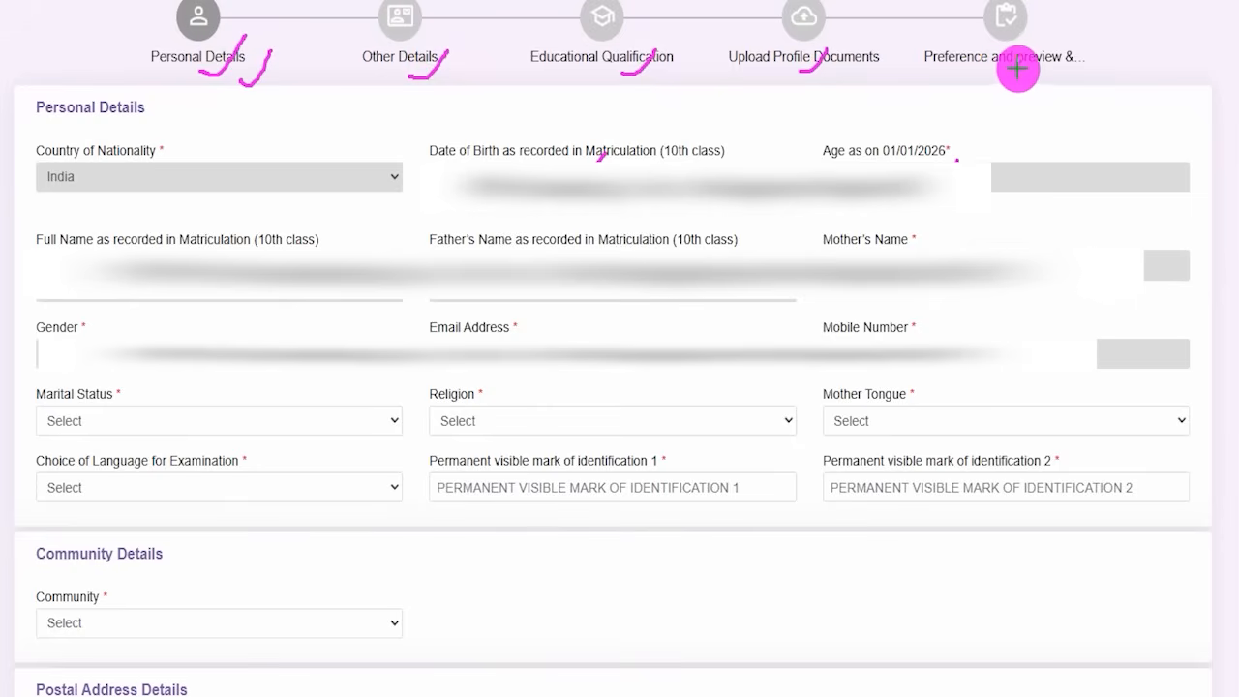
pyautogui.moveTo(1080, 66); pyautogui.dragTo(1112, 29)
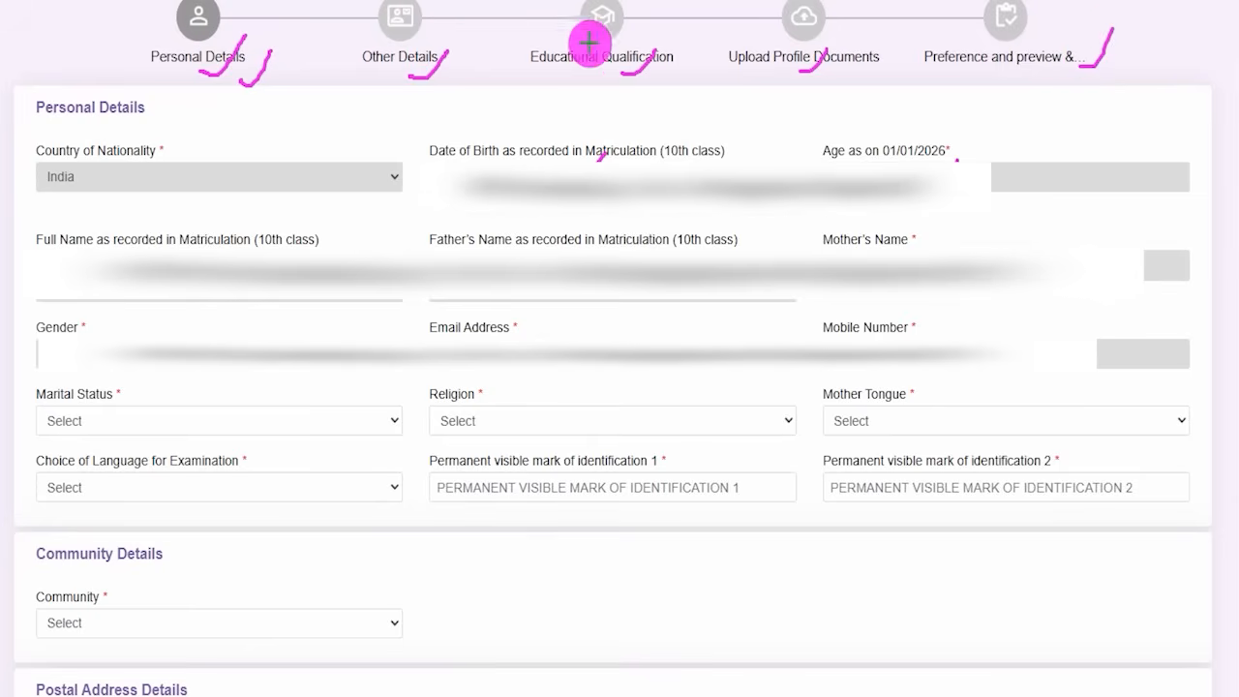
pyautogui.moveTo(1030, 35); pyautogui.dragTo(1053, 7)
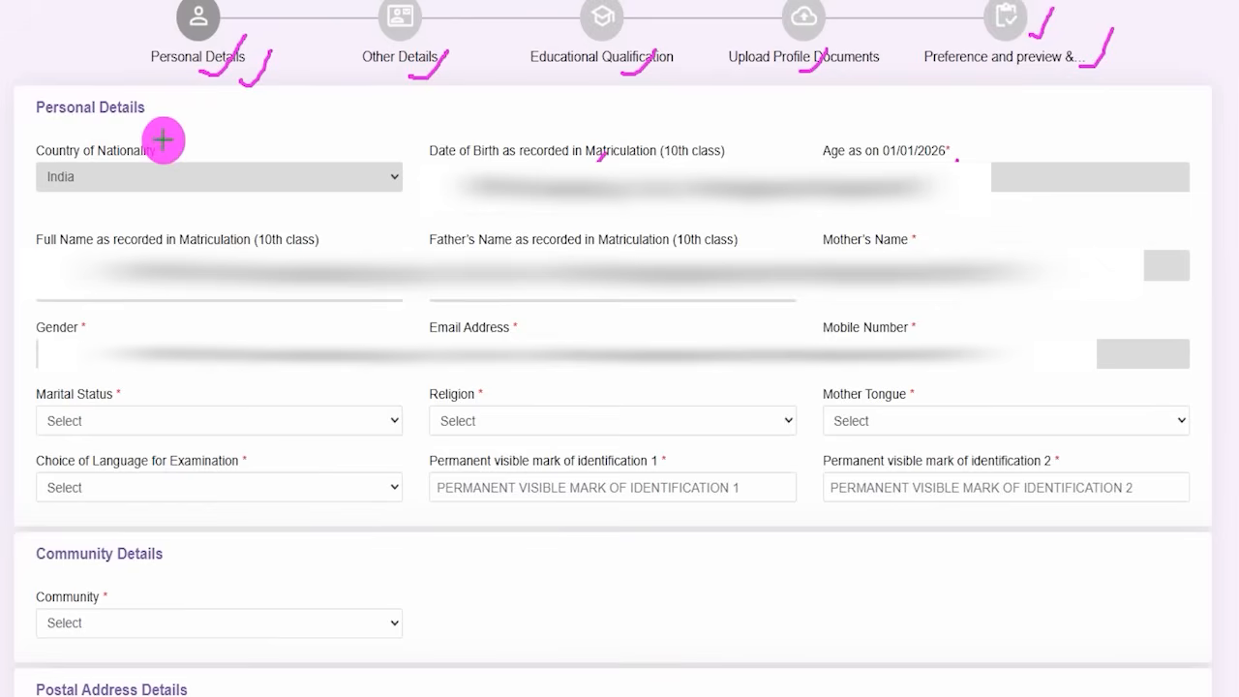
pyautogui.moveTo(152, 125); pyautogui.dragTo(183, 89)
pyautogui.press('Escape')
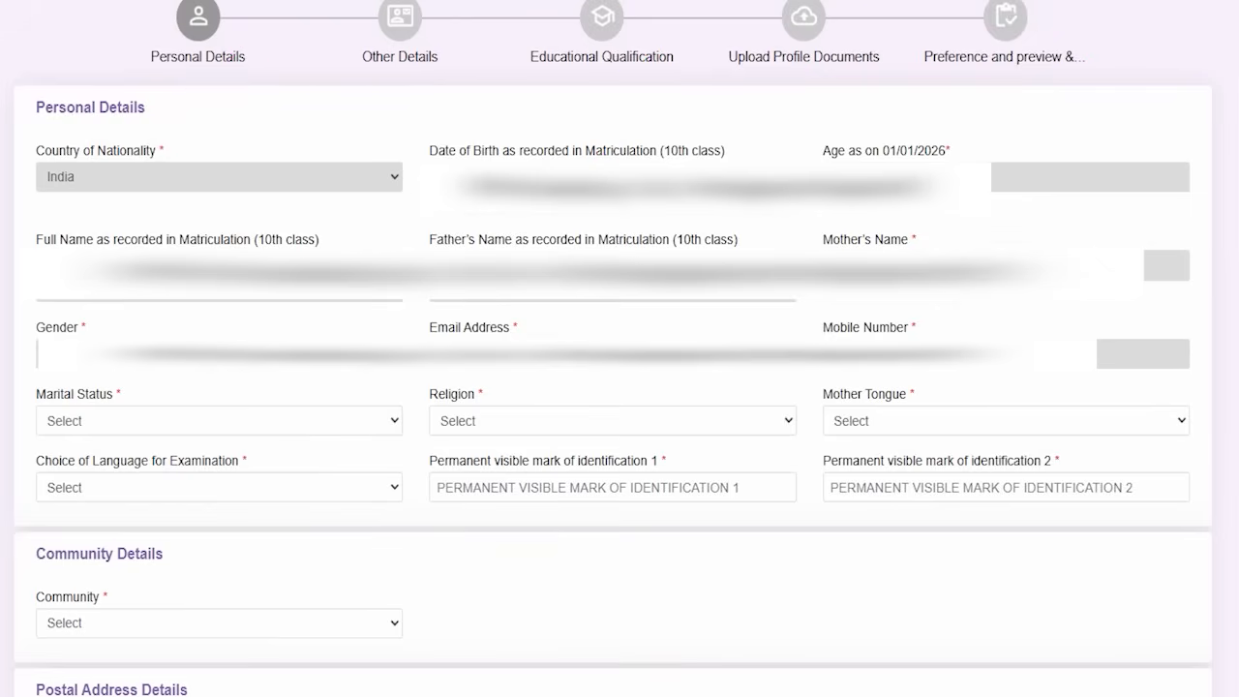
# - Set the marital status to Unmarried, religion to Hindu, mother tongue to Urdu, and examination language to Hindi
pyautogui.click(149, 422)
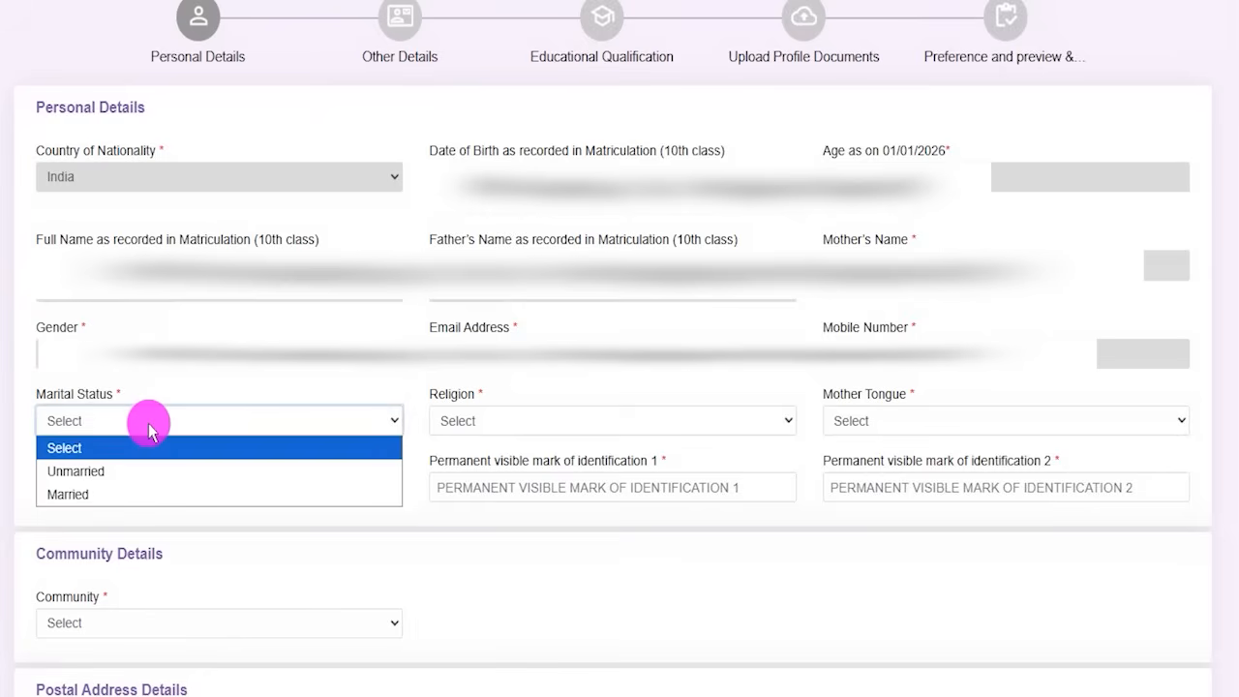
pyautogui.click(89, 471)
pyautogui.click(481, 422)
pyautogui.click(474, 472)
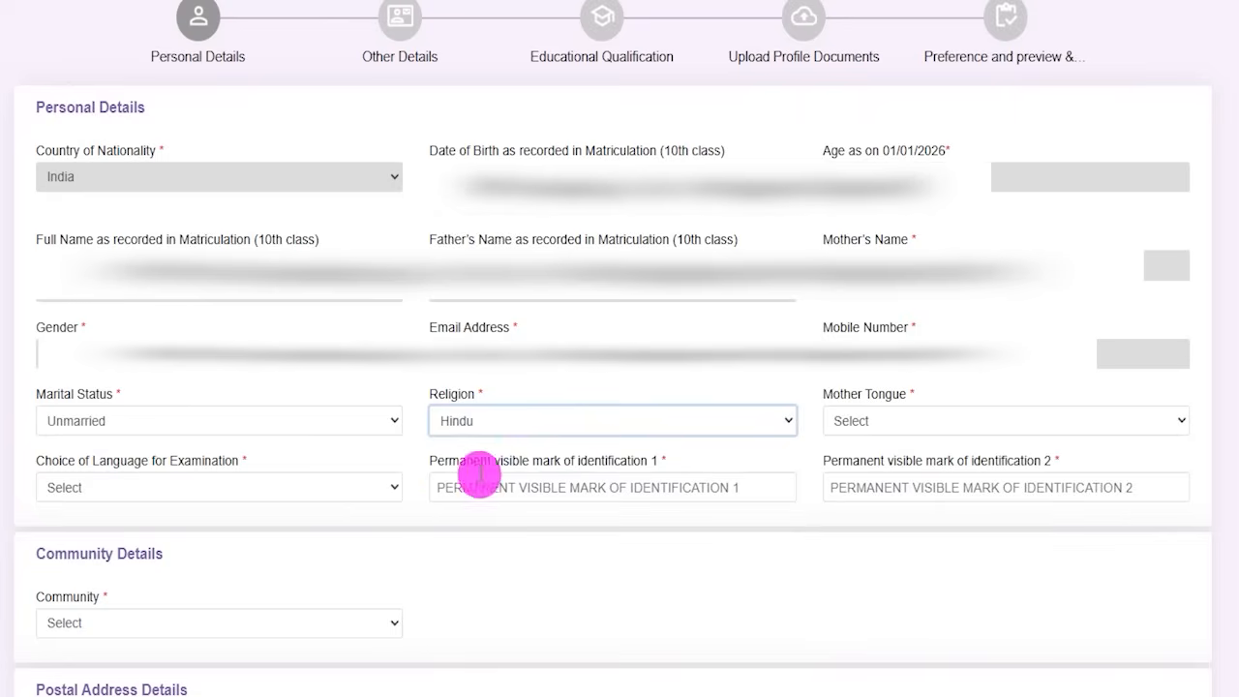
pyautogui.click(913, 422)
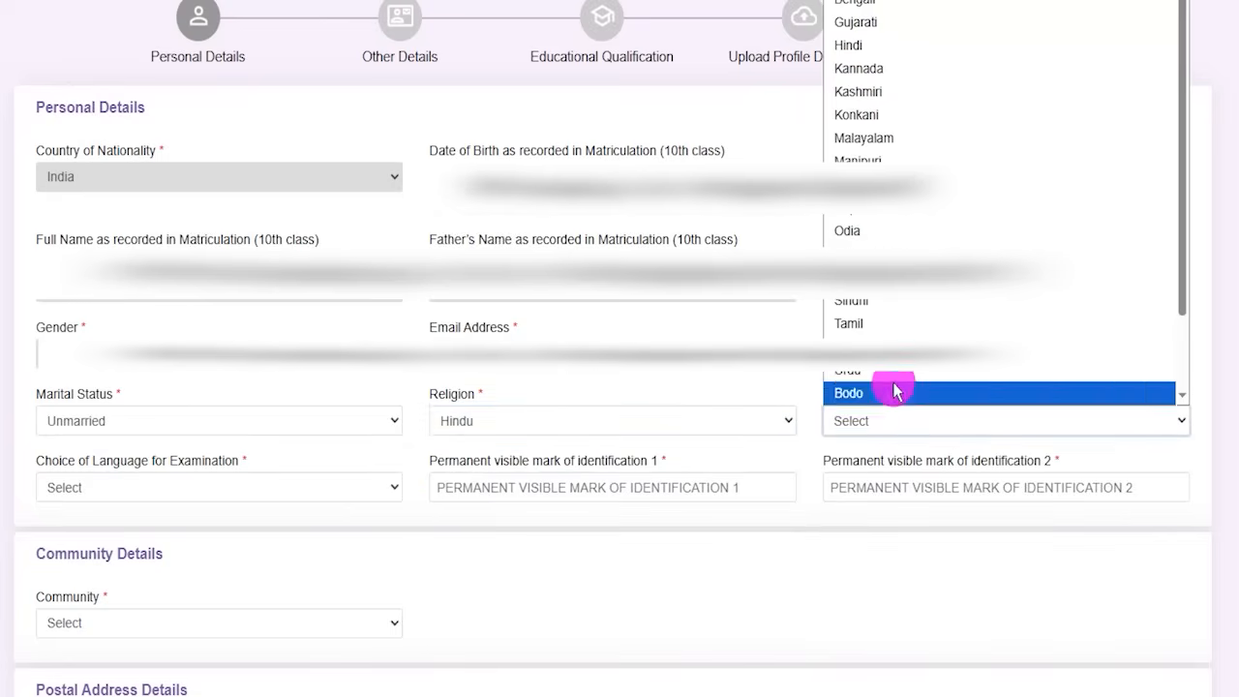
pyautogui.click(866, 373)
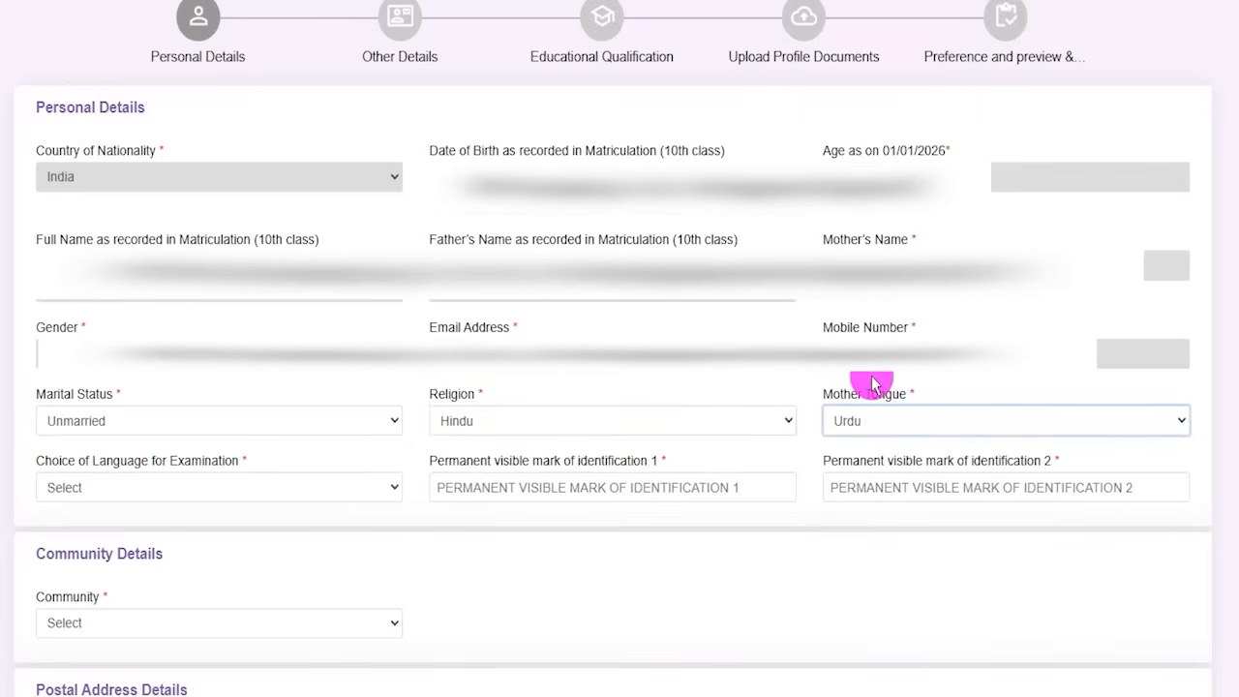
pyautogui.click(118, 496)
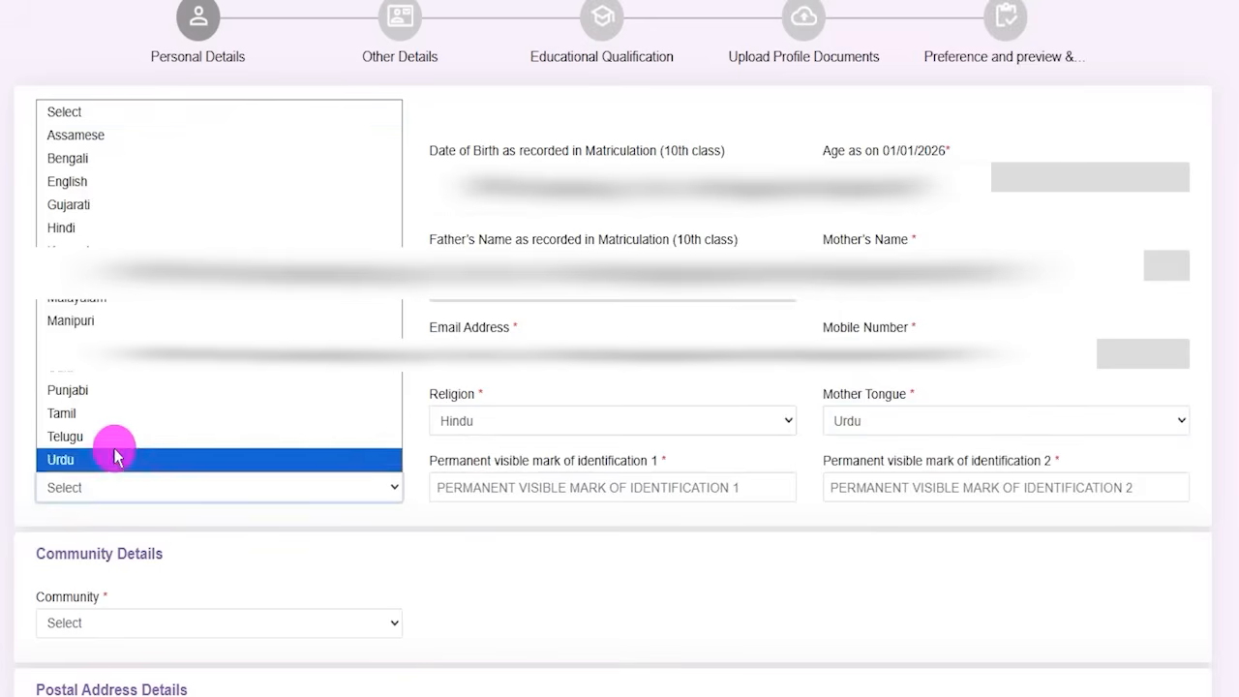
pyautogui.click(100, 228)
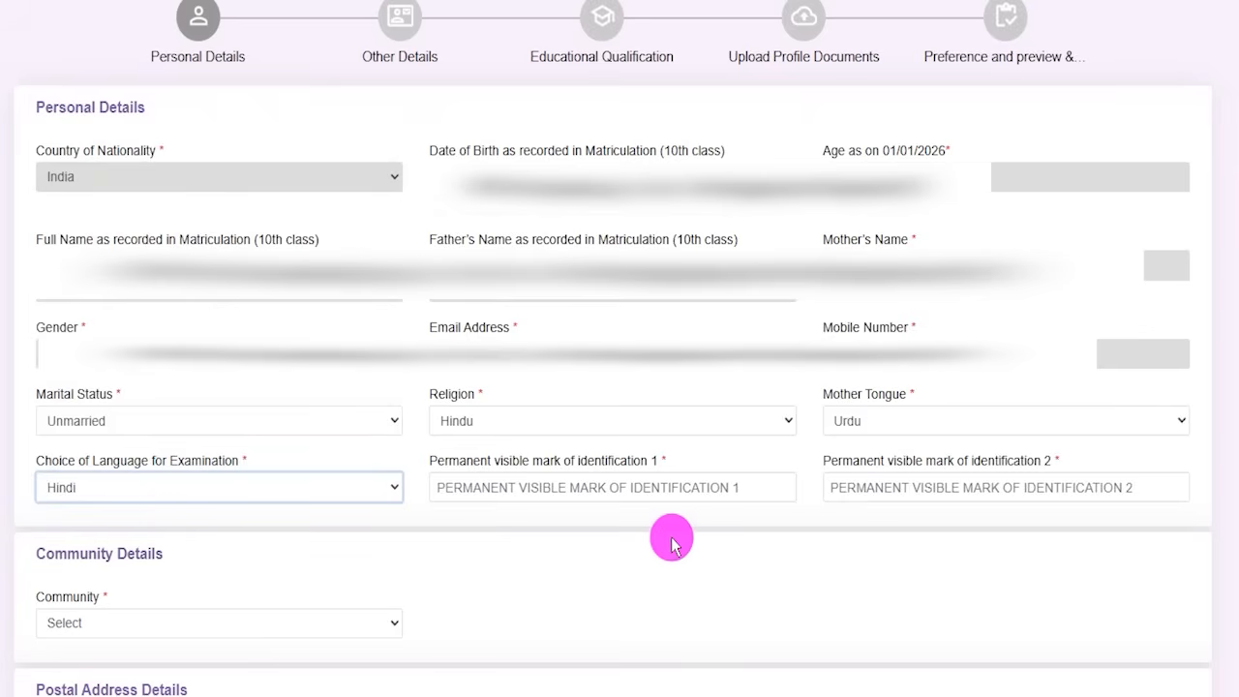
# - Enter LEG as permanent visible identification mark 1 and NO MARK as identification mark 2
pyautogui.moveTo(475, 461); pyautogui.dragTo(600, 474)
pyautogui.click(590, 486)
pyautogui.click(590, 486)
pyautogui.write('LEG')
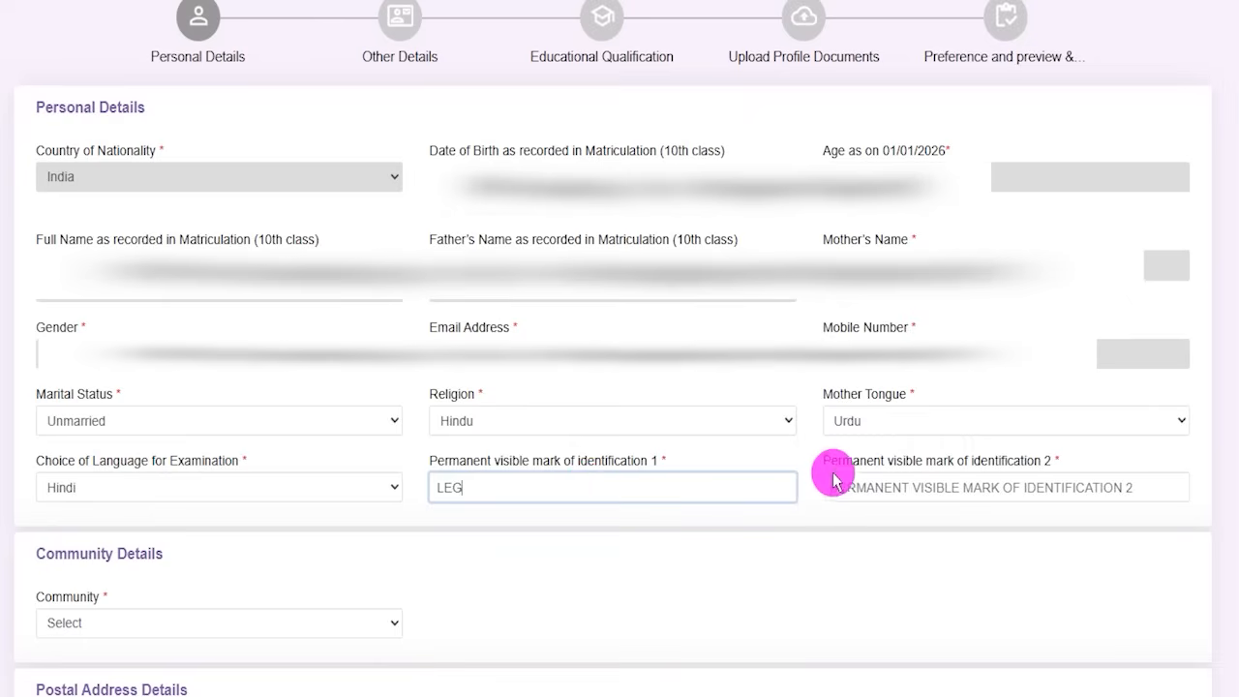
pyautogui.moveTo(834, 466); pyautogui.dragTo(1030, 456)
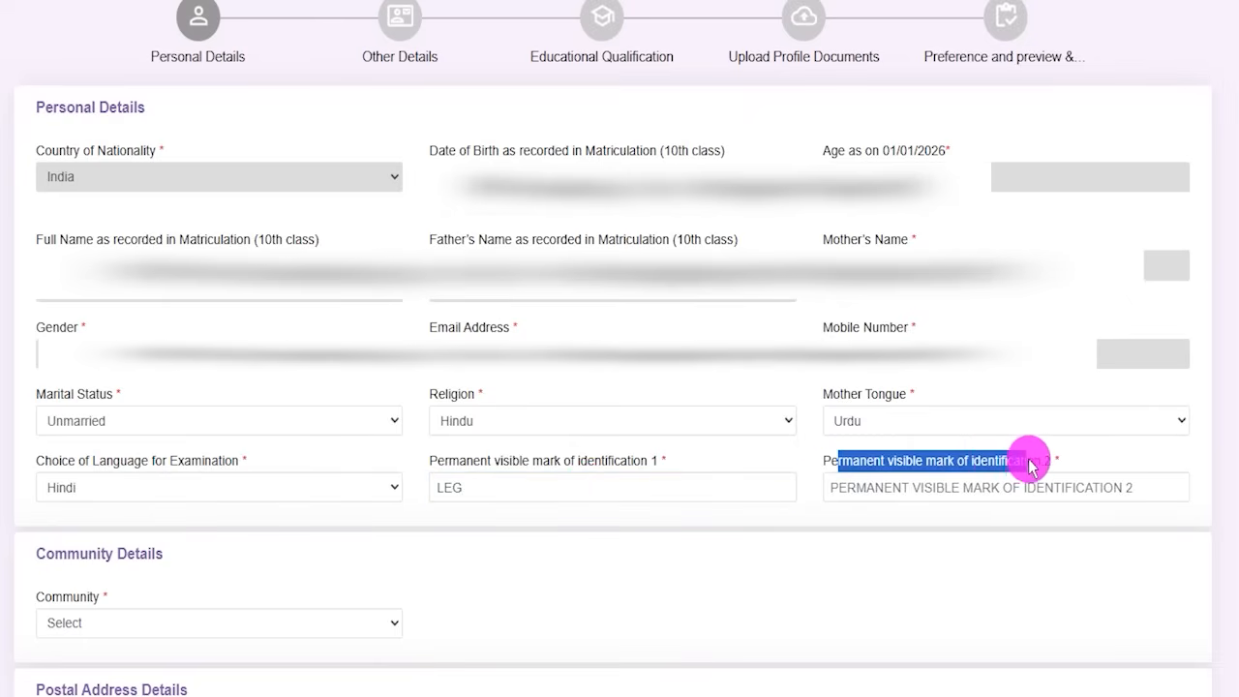
pyautogui.click(980, 479)
pyautogui.write('NO MARK')
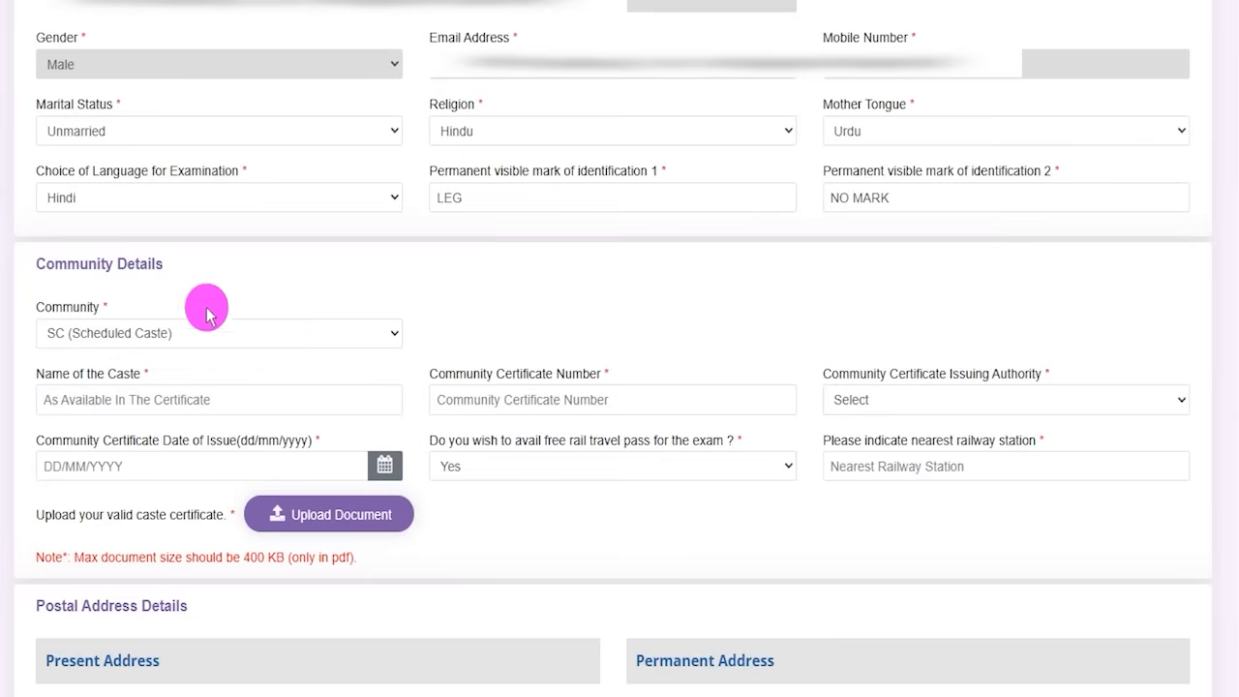
# - Choose SC (Scheduled Caste) as the community and Deputy Collector as the community certificate issuing authority
pyautogui.moveTo(52, 307); pyautogui.dragTo(111, 330)
pyautogui.click(114, 334)
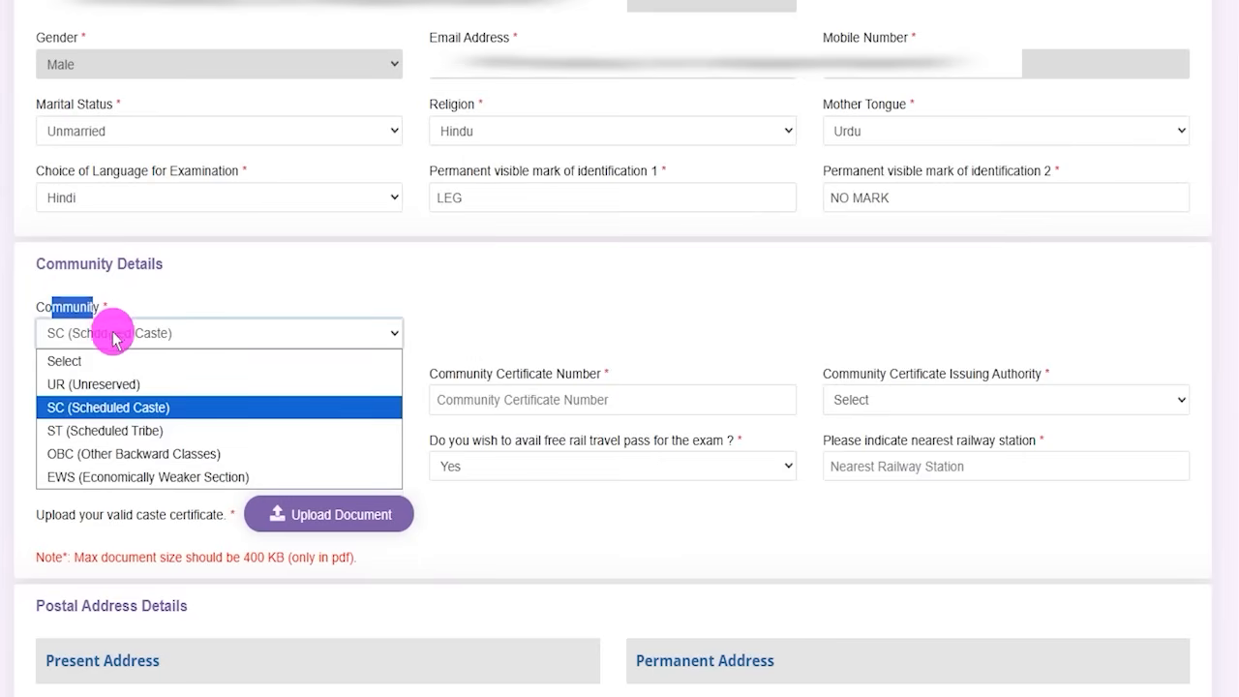
pyautogui.click(110, 409)
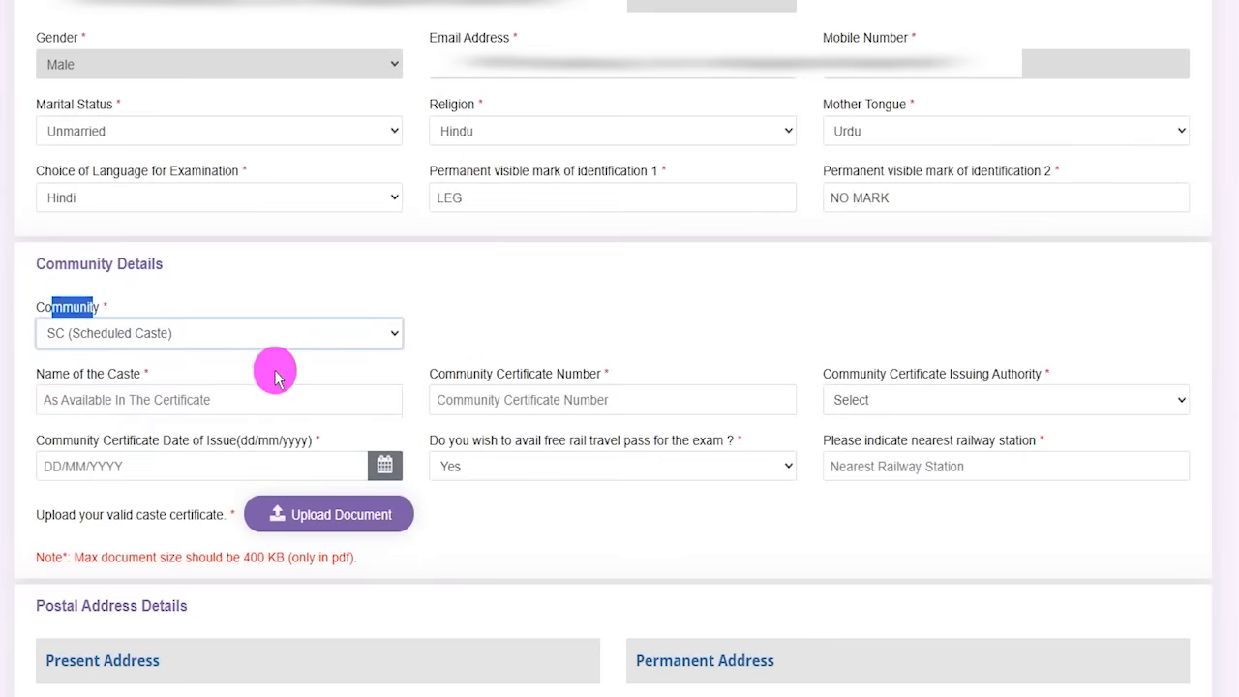
pyautogui.moveTo(53, 374); pyautogui.dragTo(127, 397)
pyautogui.click(132, 403)
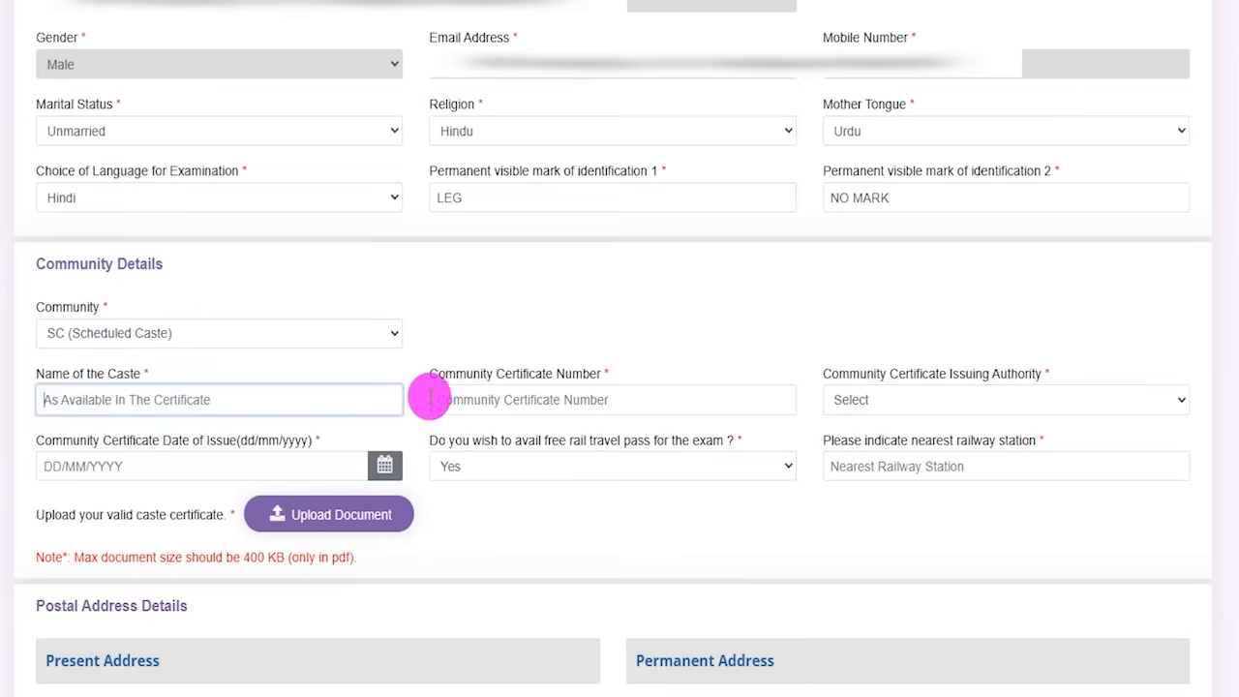
pyautogui.moveTo(445, 372); pyautogui.dragTo(581, 372)
pyautogui.click(553, 397)
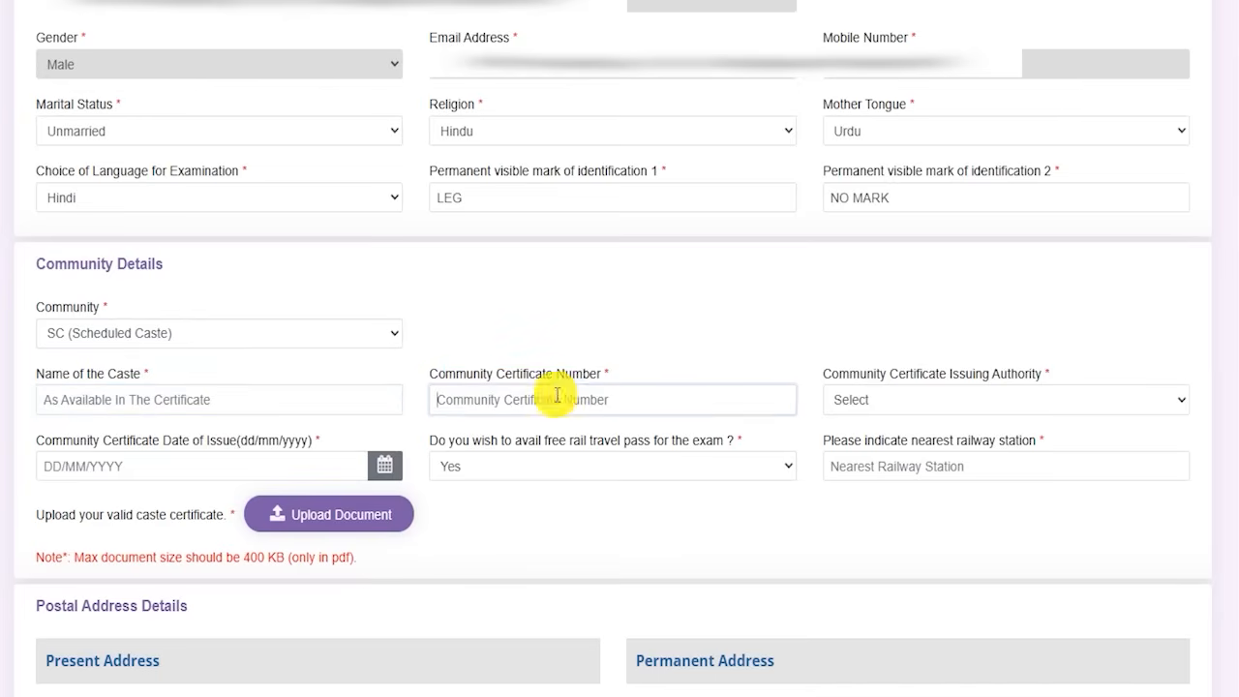
pyautogui.click(955, 402)
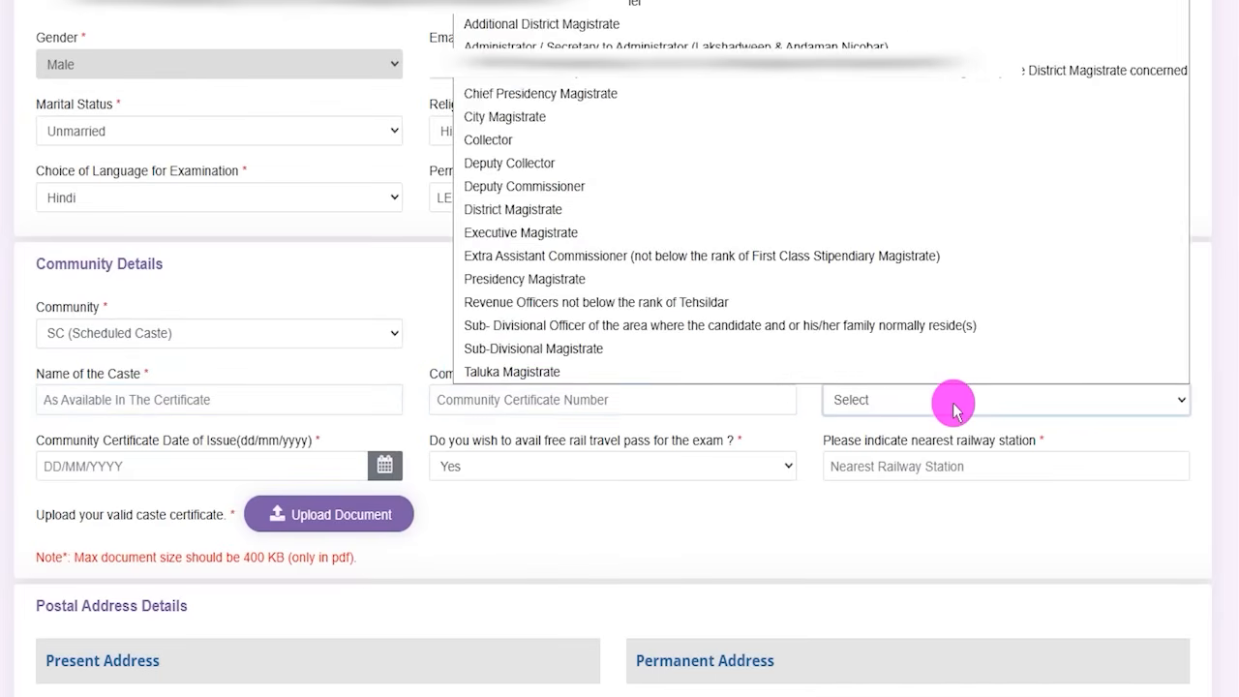
pyautogui.click(558, 165)
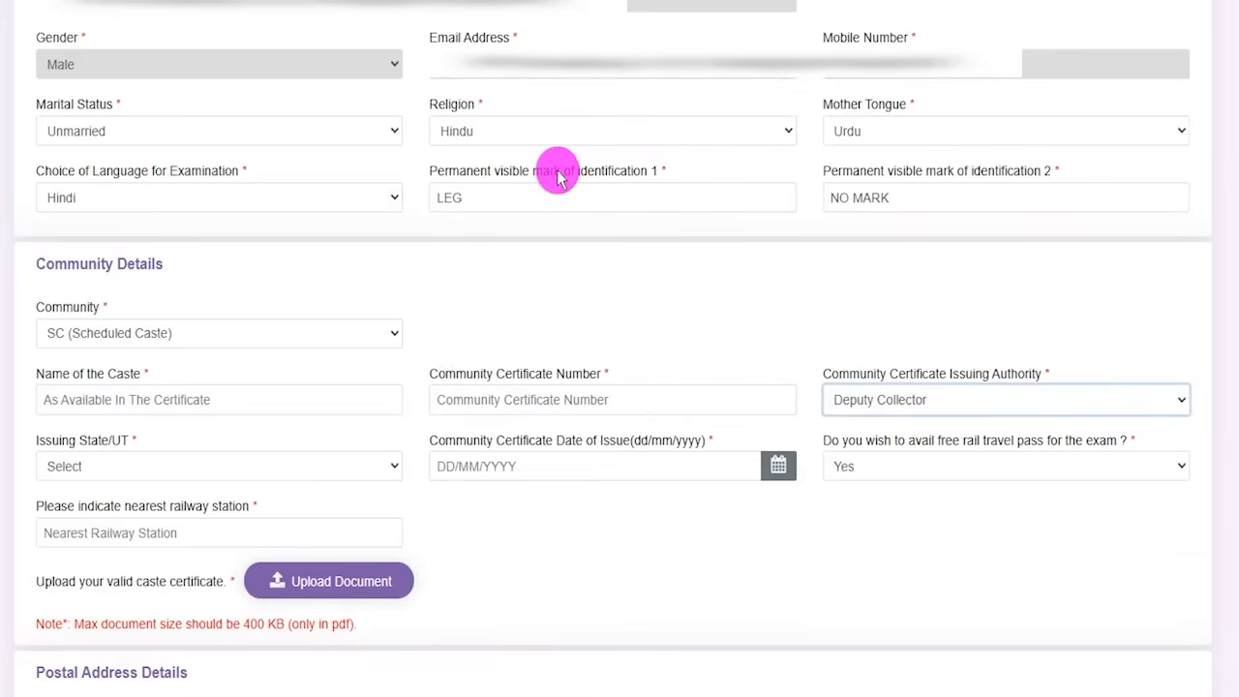
# - Look through the issuing state and certificate date choices, choose Yes for the free rail travel pass, and point out the nearest station and caste certificate fields
pyautogui.click(179, 472)
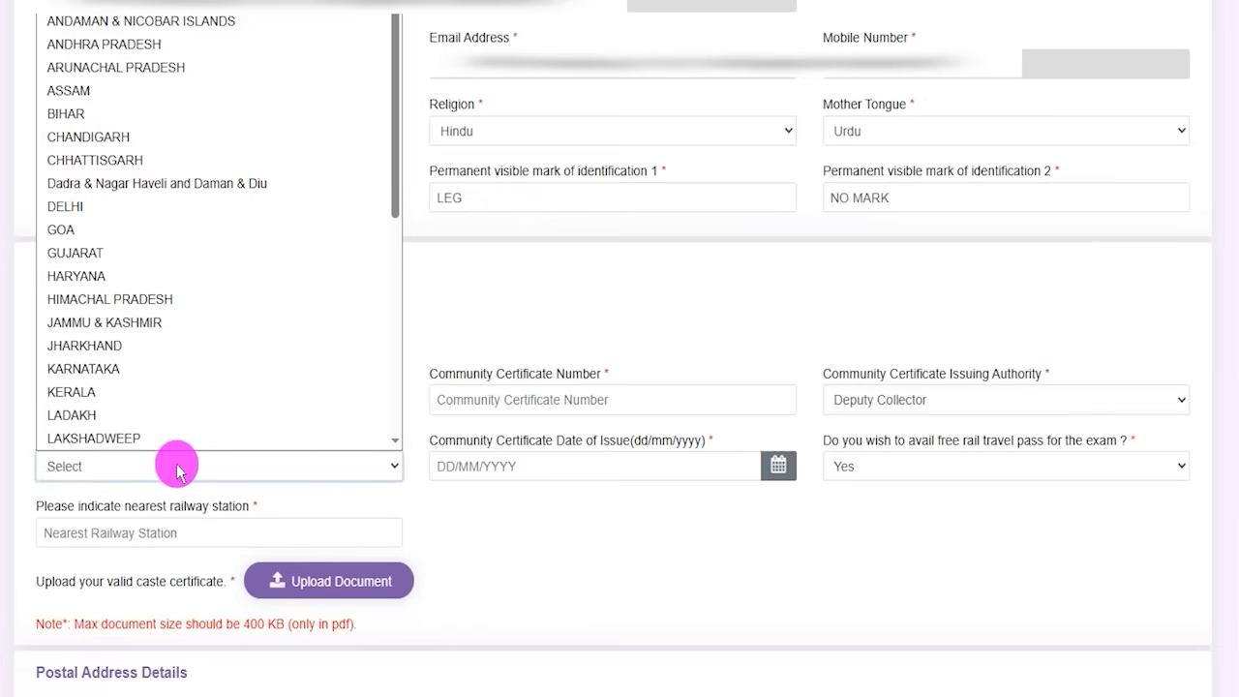
pyautogui.click(177, 468)
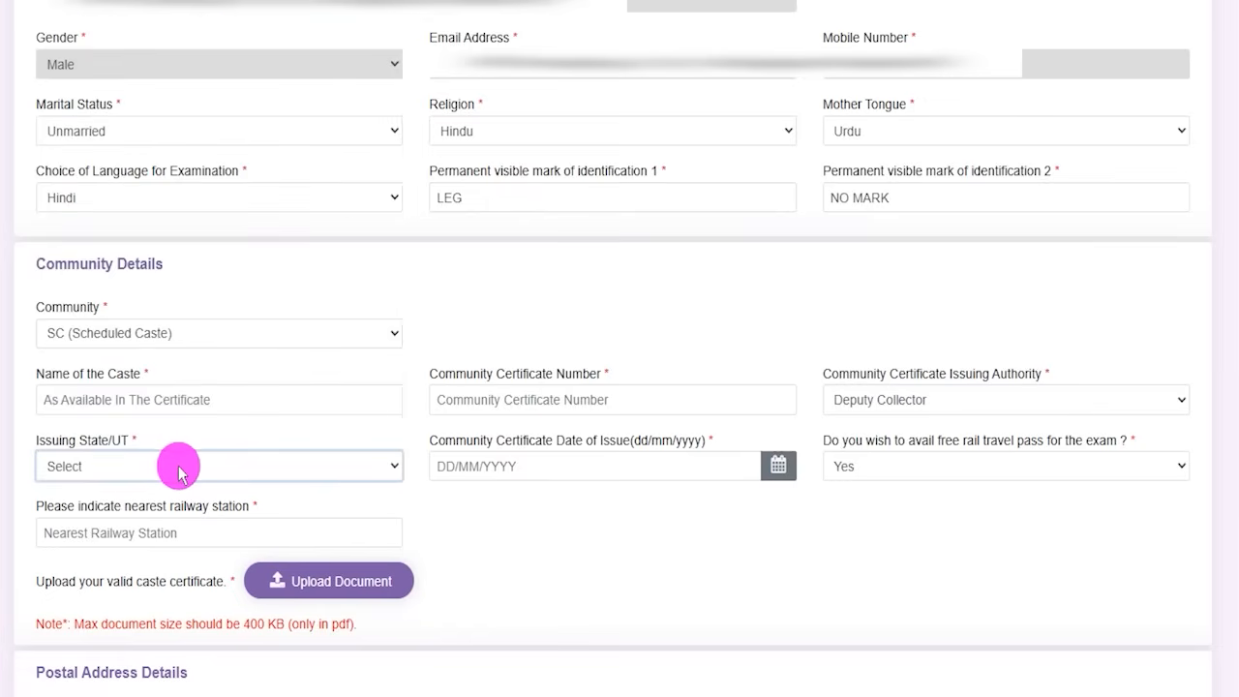
pyautogui.click(779, 467)
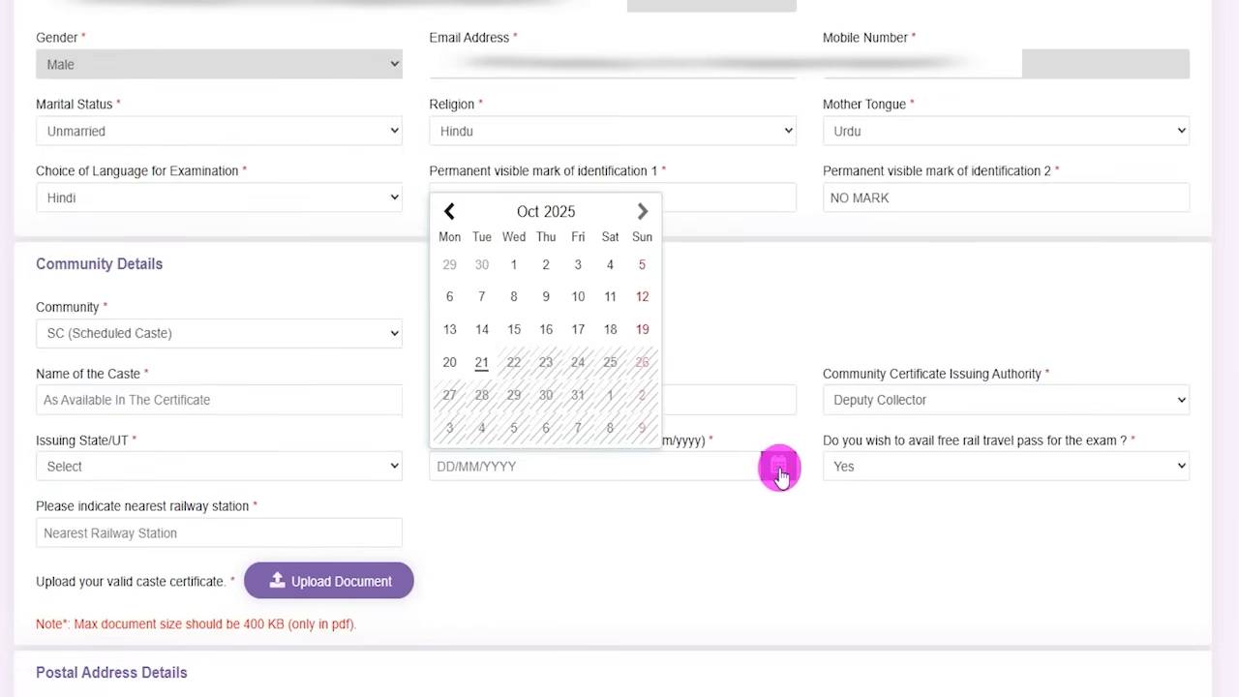
pyautogui.click(906, 469)
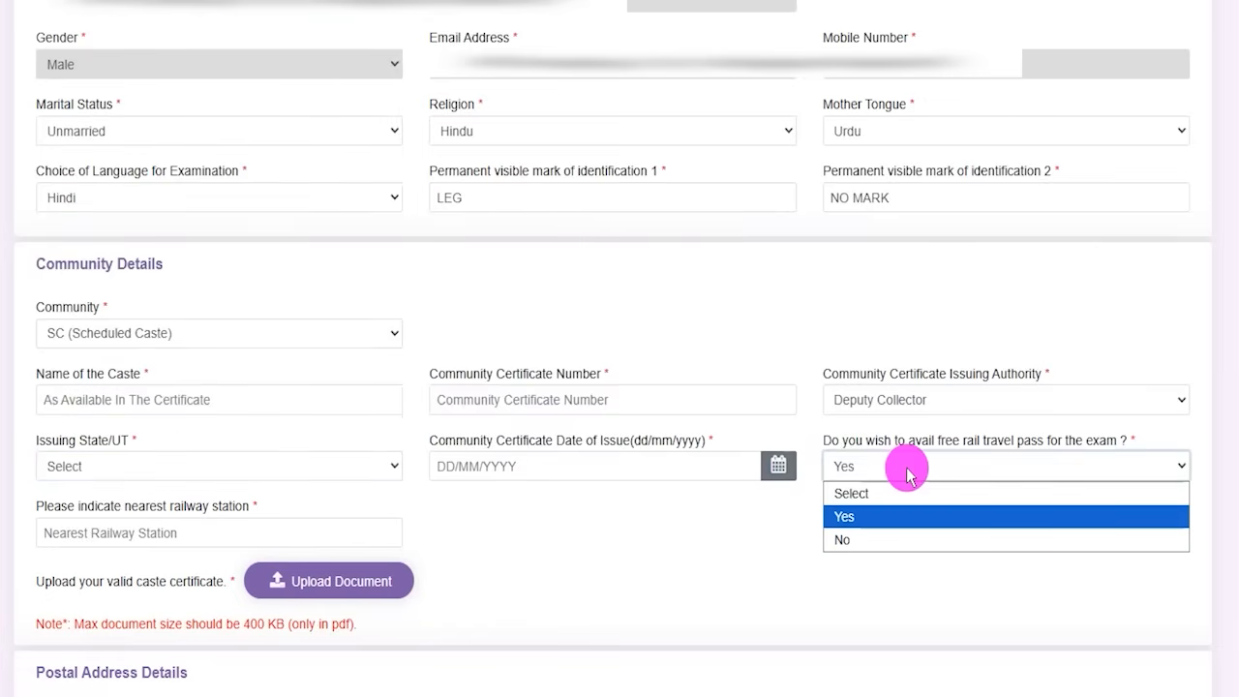
pyautogui.click(875, 518)
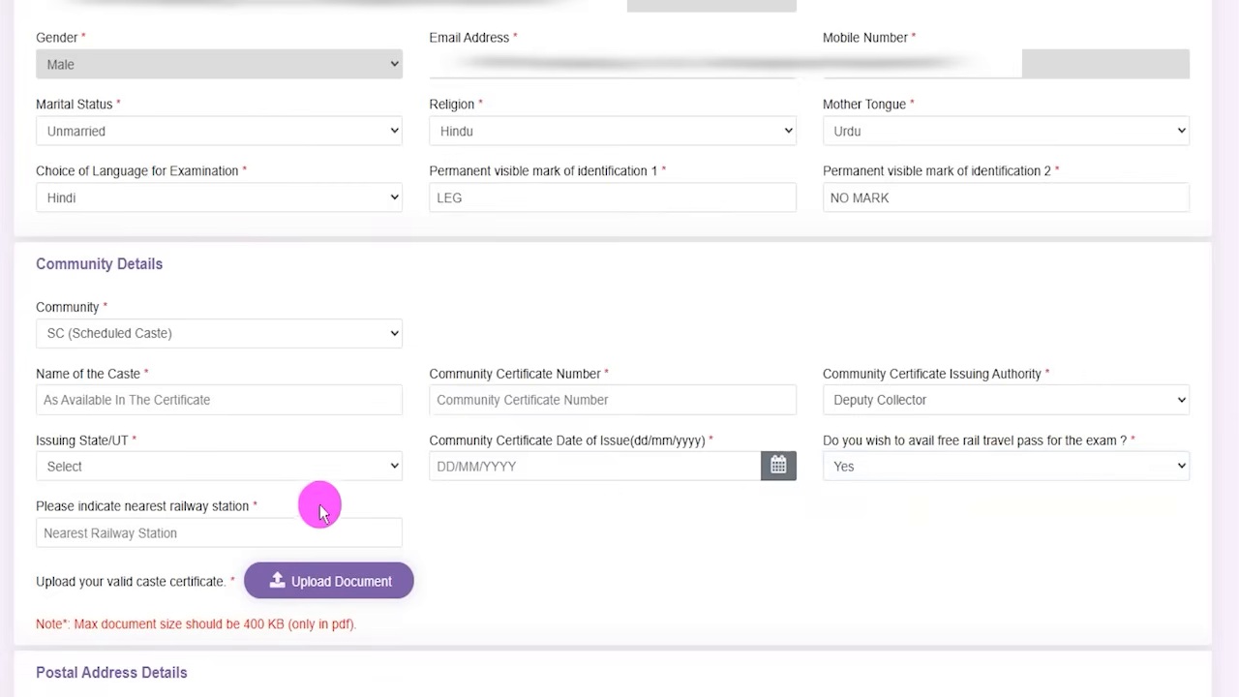
pyautogui.moveTo(28, 506); pyautogui.dragTo(160, 529)
pyautogui.click(157, 532)
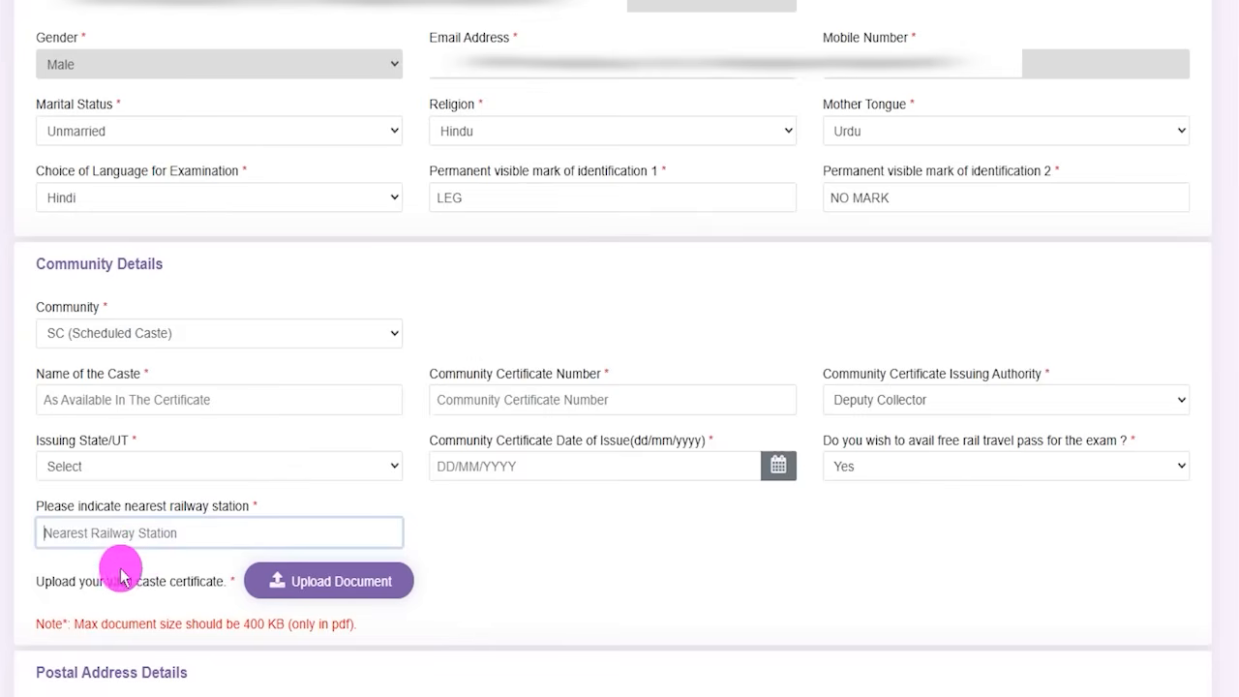
pyautogui.moveTo(52, 581); pyautogui.dragTo(147, 584)
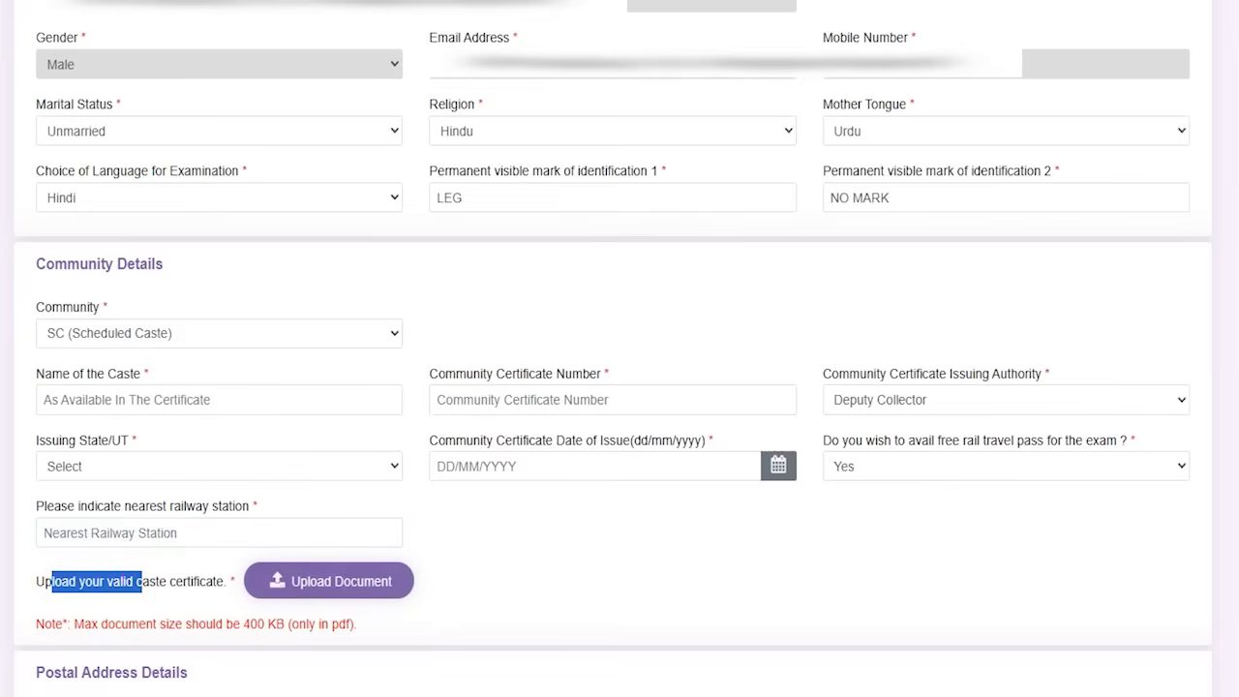
# - Annotate the Upload Document option with a tick, underline the 400 KB PDF note, and mark the community and certificate fields with the pen
pyautogui.click(581, 6)
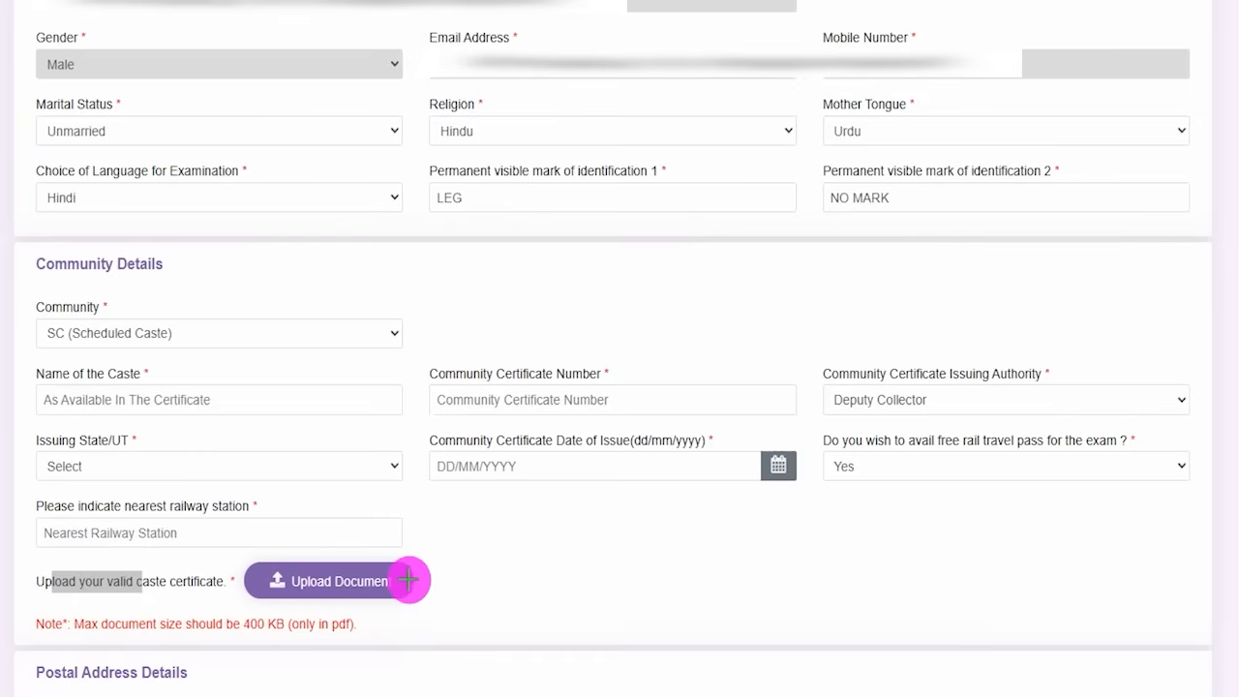
pyautogui.moveTo(409, 579); pyautogui.dragTo(443, 525)
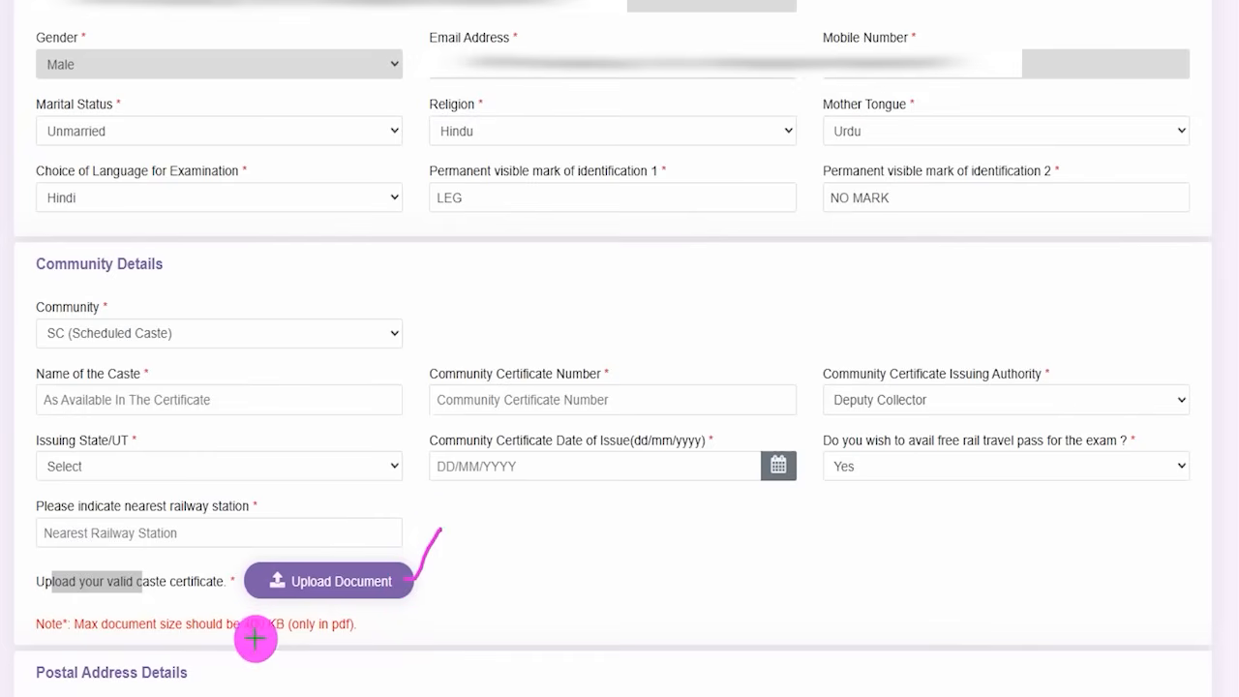
pyautogui.moveTo(220, 635); pyautogui.dragTo(360, 635)
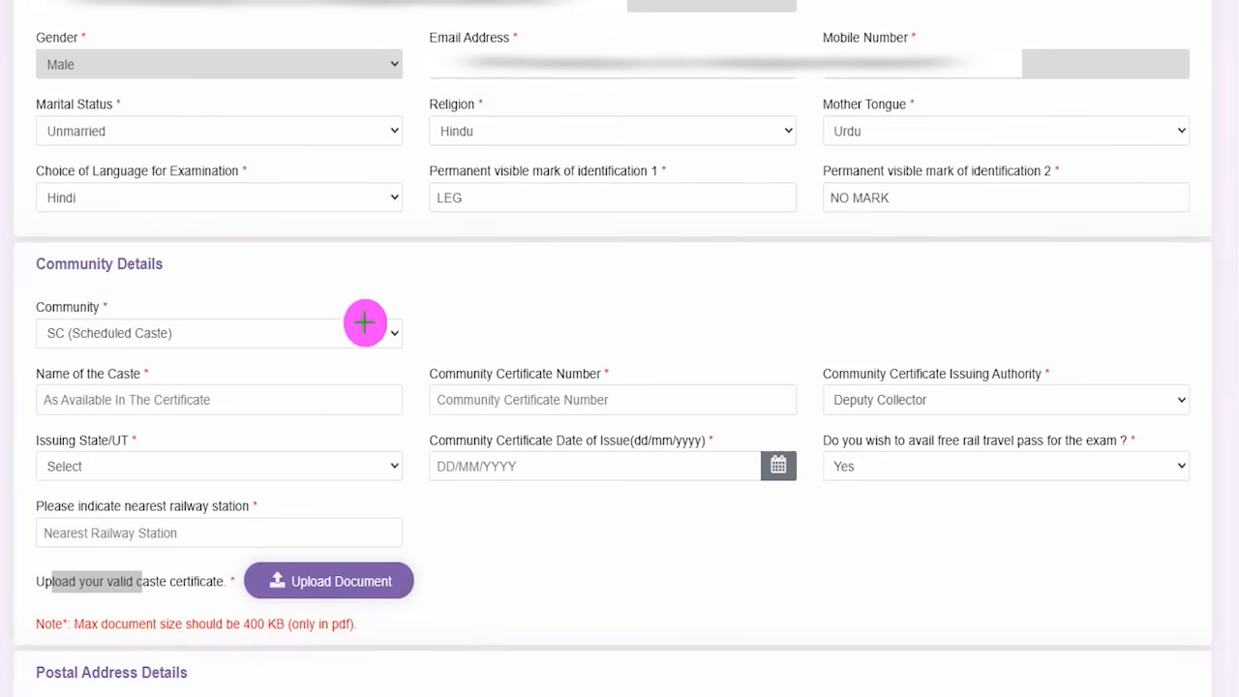
pyautogui.moveTo(332, 338); pyautogui.dragTo(375, 302)
pyautogui.moveTo(495, 411); pyautogui.dragTo(565, 411)
pyautogui.moveTo(908, 411); pyautogui.dragTo(952, 411)
pyautogui.moveTo(902, 467); pyautogui.dragTo(871, 467)
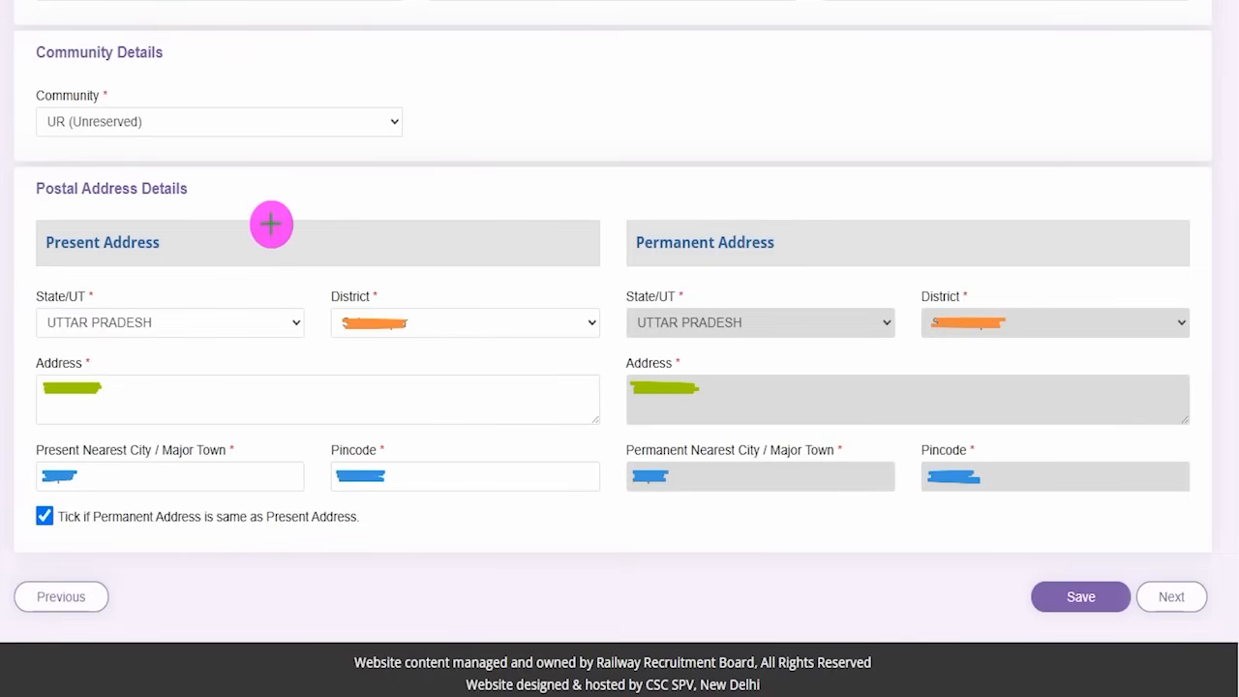
# - Annotate the Postal Address Details heading with a tick and underline the present address state, address, nearest city and pincode with the pen
pyautogui.moveTo(220, 204); pyautogui.dragTo(258, 171)
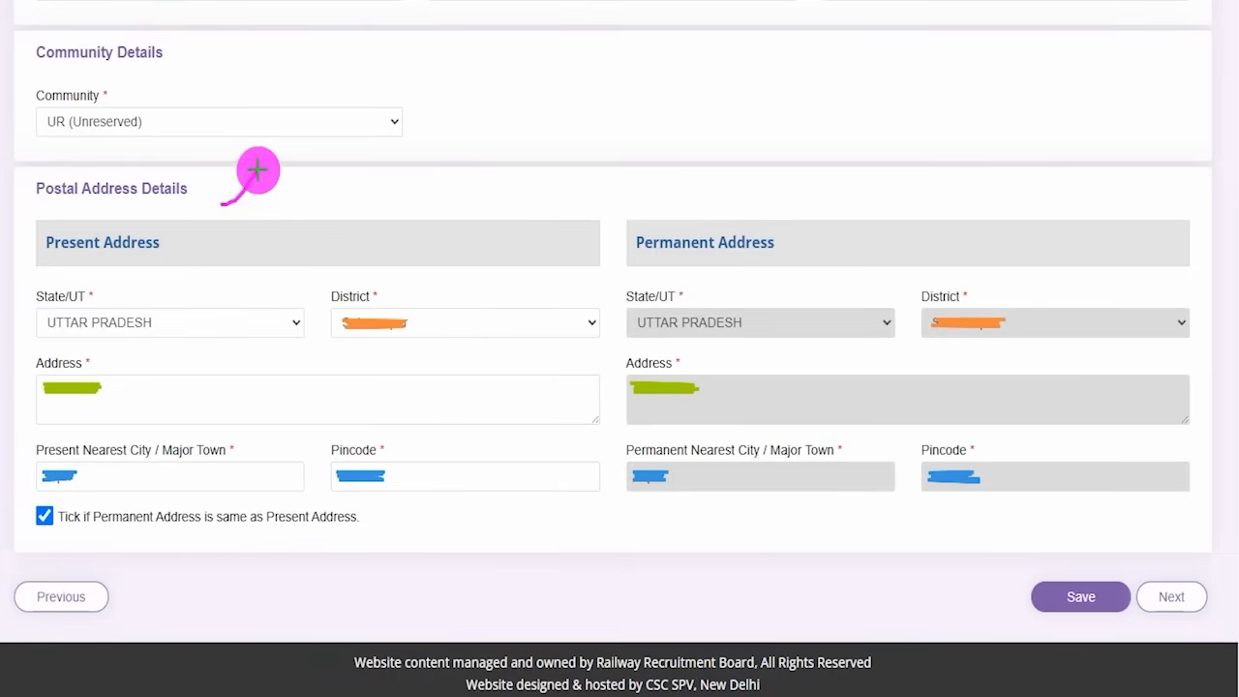
pyautogui.moveTo(91, 262); pyautogui.dragTo(144, 260)
pyautogui.moveTo(133, 331); pyautogui.dragTo(180, 329)
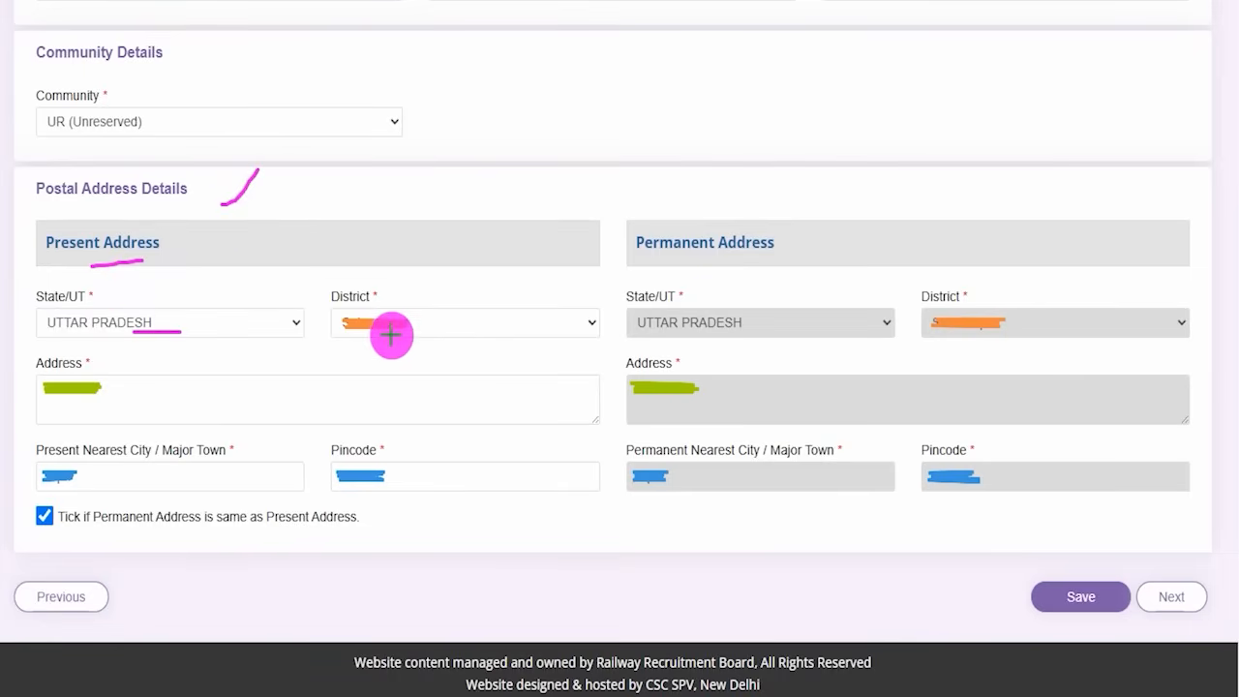
pyautogui.moveTo(157, 407); pyautogui.dragTo(211, 405)
pyautogui.moveTo(160, 477); pyautogui.dragTo(188, 476)
pyautogui.moveTo(401, 476); pyautogui.dragTo(430, 476)
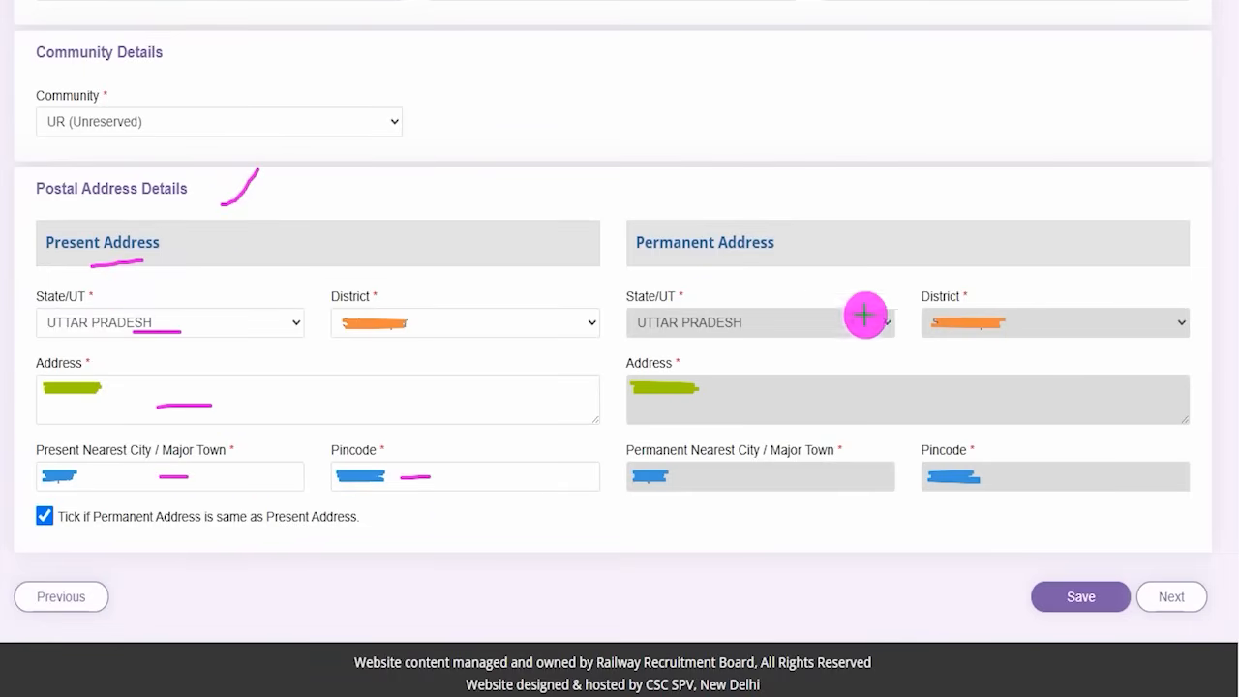
# - Mark the permanent address state, district, address, city and pincode with the pen, and draw ticks beside both address headings
pyautogui.moveTo(790, 250); pyautogui.dragTo(806, 225)
pyautogui.moveTo(768, 316); pyautogui.dragTo(804, 316)
pyautogui.moveTo(1026, 327); pyautogui.dragTo(1052, 327)
pyautogui.moveTo(797, 414); pyautogui.dragTo(835, 414)
pyautogui.moveTo(815, 488); pyautogui.dragTo(835, 487)
pyautogui.moveTo(1018, 476); pyautogui.dragTo(1040, 476)
pyautogui.moveTo(833, 245); pyautogui.dragTo(858, 195)
pyautogui.moveTo(179, 253); pyautogui.dragTo(193, 225)
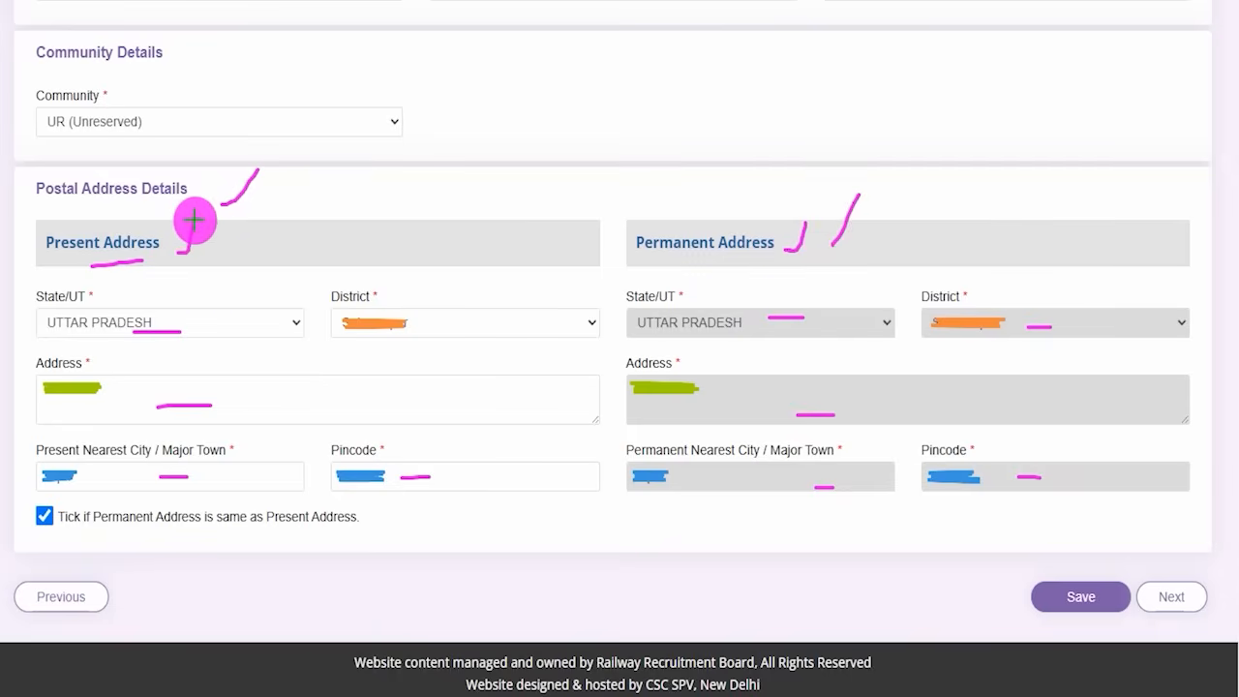
# - Mark the same-as-present-address option and both address blocks with the pen, and draw arrows pointing to Save and Next
pyautogui.moveTo(43, 535); pyautogui.dragTo(91, 481)
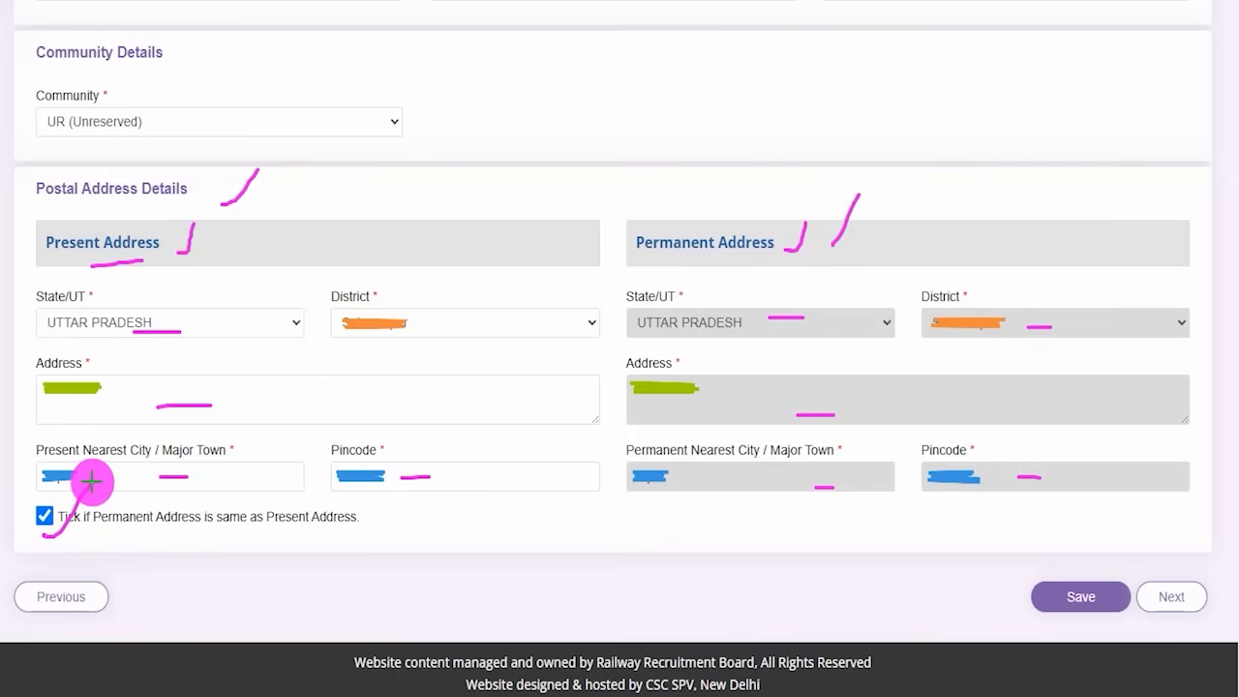
pyautogui.moveTo(694, 275); pyautogui.dragTo(734, 218)
pyautogui.moveTo(160, 272); pyautogui.dragTo(207, 232)
pyautogui.moveTo(928, 395); pyautogui.dragTo(973, 395)
pyautogui.moveTo(888, 426); pyautogui.dragTo(924, 426)
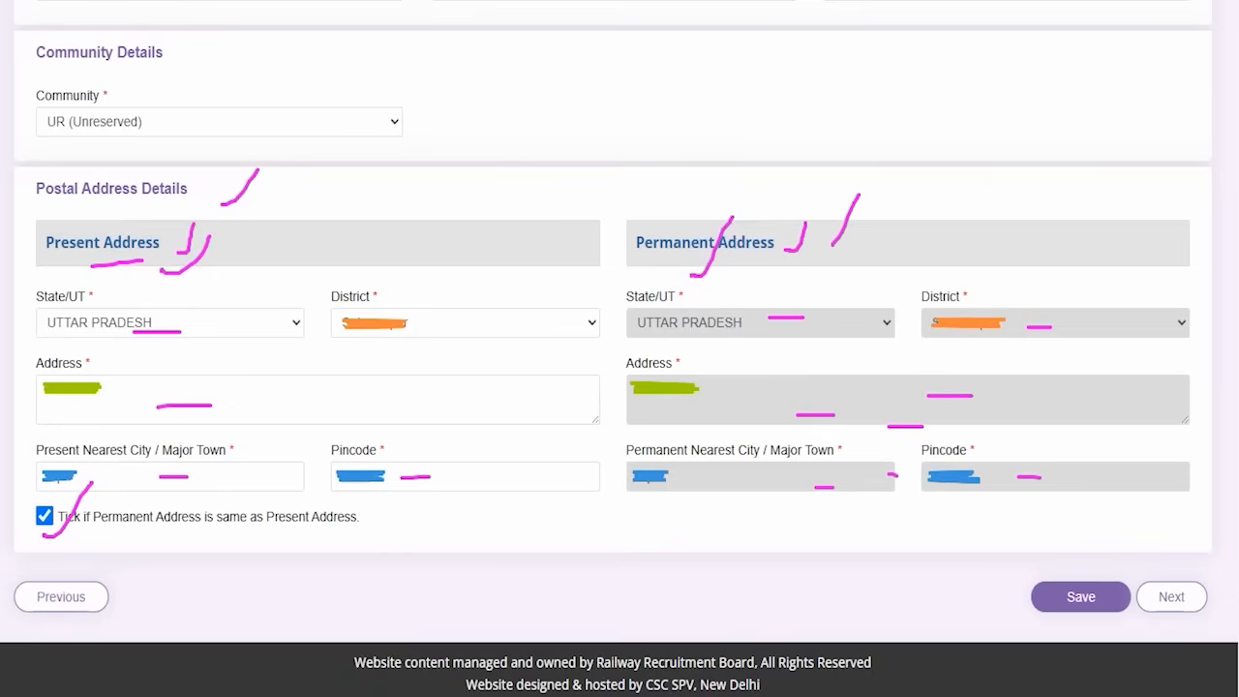
pyautogui.moveTo(753, 602); pyautogui.dragTo(999, 599)
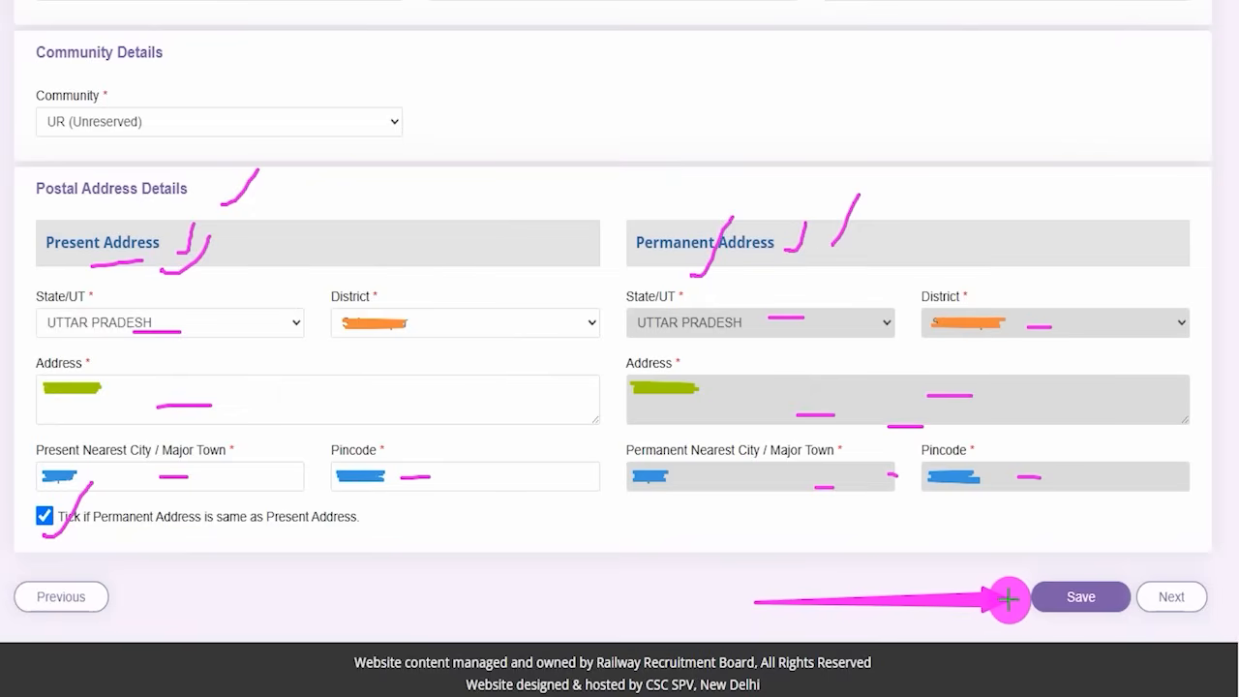
pyautogui.moveTo(1194, 343); pyautogui.dragTo(1184, 553)
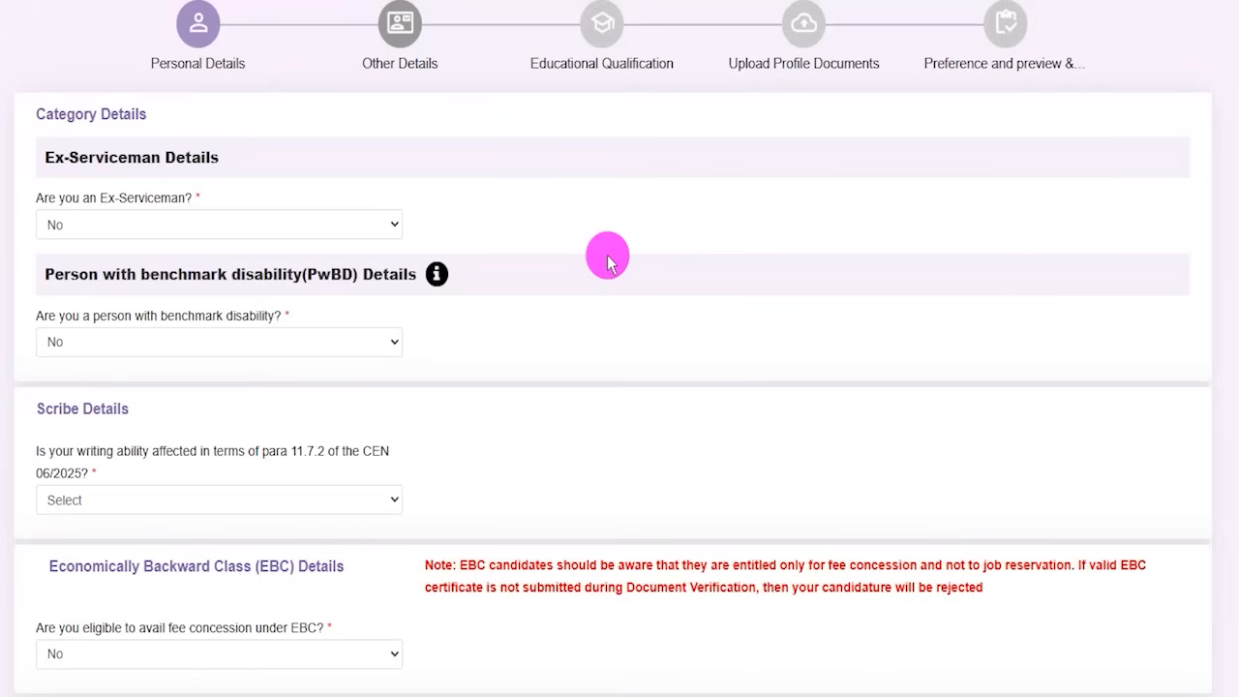
# - Answer Yes to being an Ex-Serviceman, and look through the defence service choices and the rank field
pyautogui.moveTo(48, 197); pyautogui.dragTo(140, 206)
pyautogui.click(150, 222)
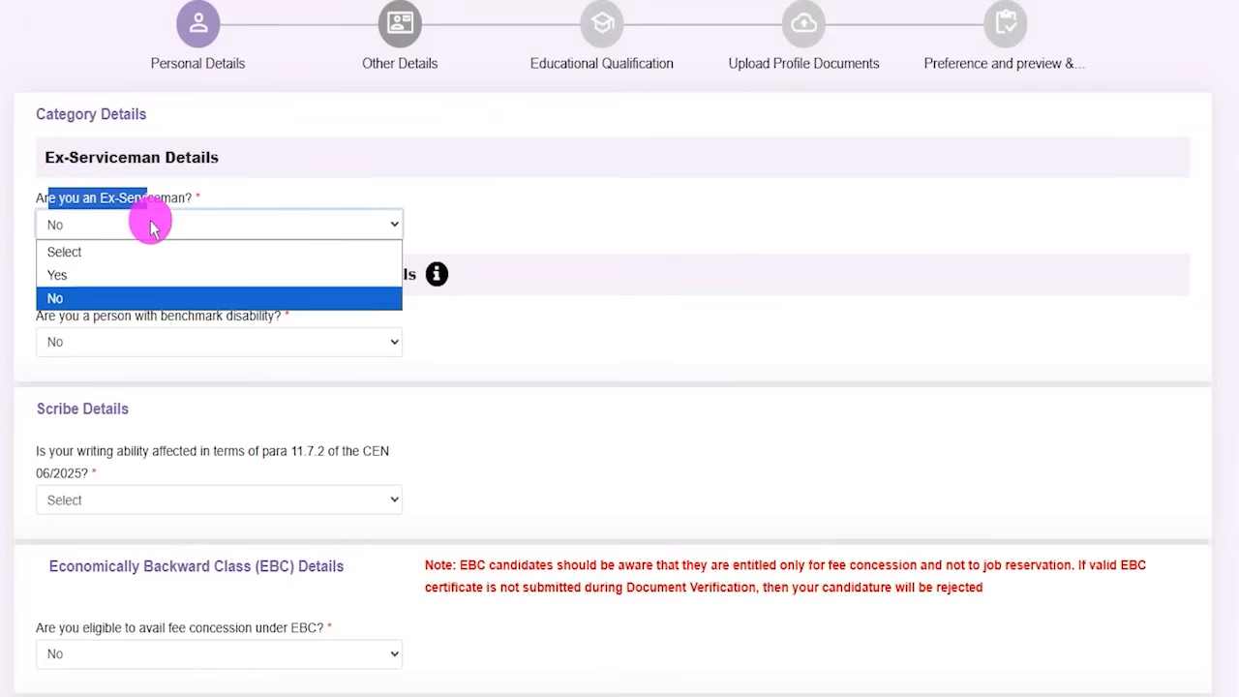
pyautogui.click(55, 272)
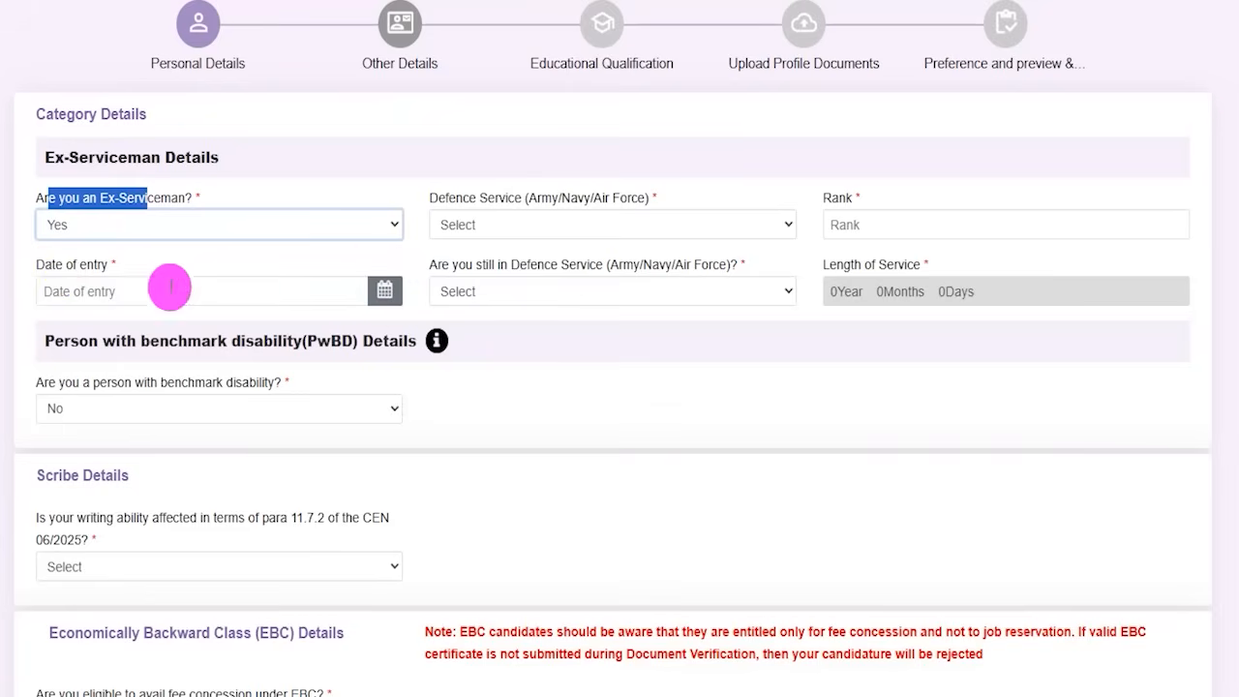
pyautogui.click(518, 232)
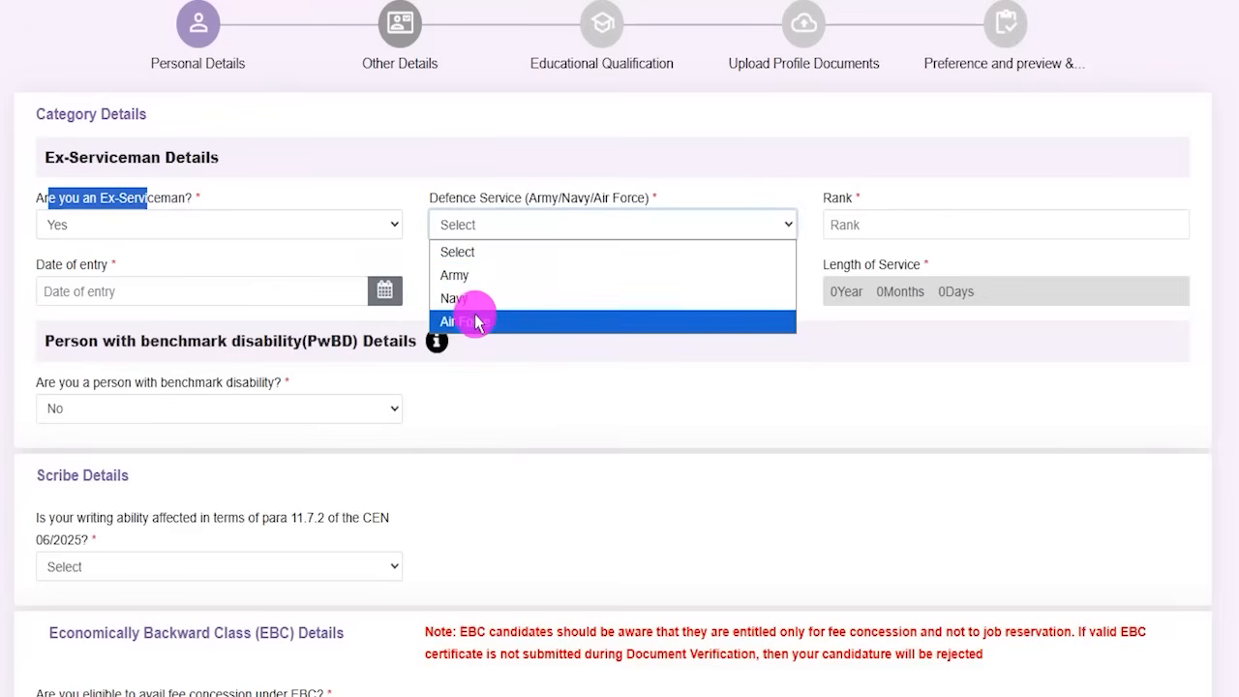
pyautogui.click(879, 219)
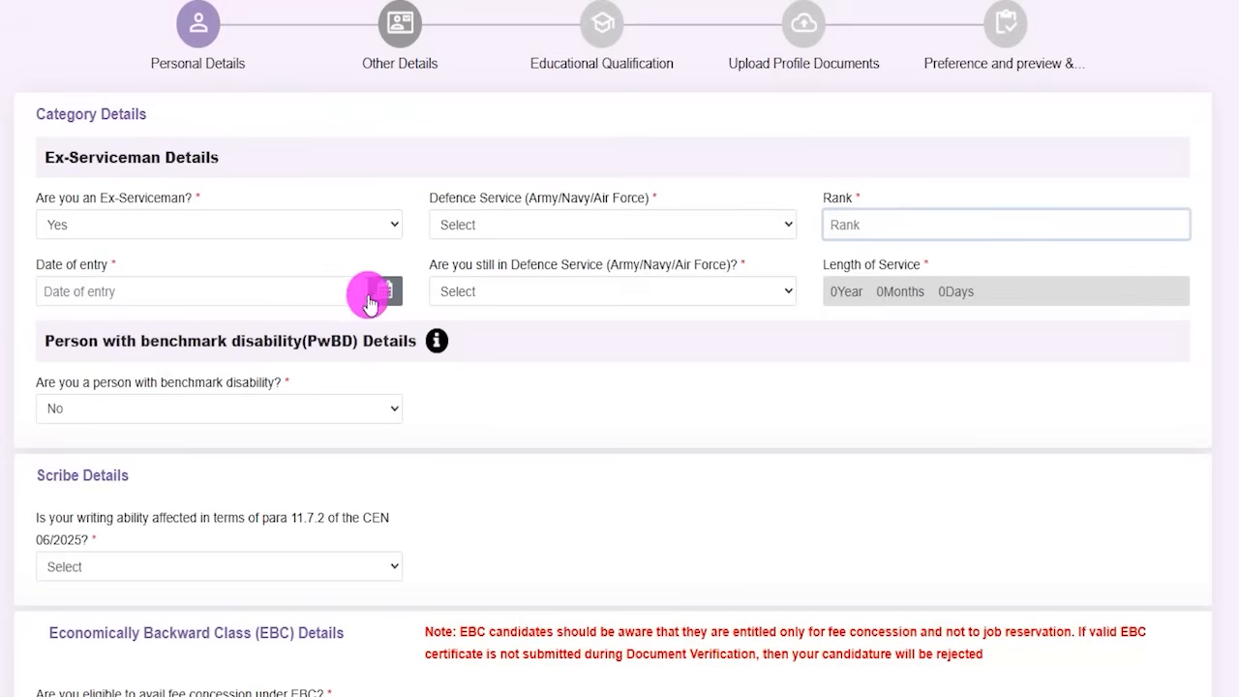
# - Choose No for still being in Defence Service, and point out the Date of Discharge calendar
pyautogui.click(685, 295)
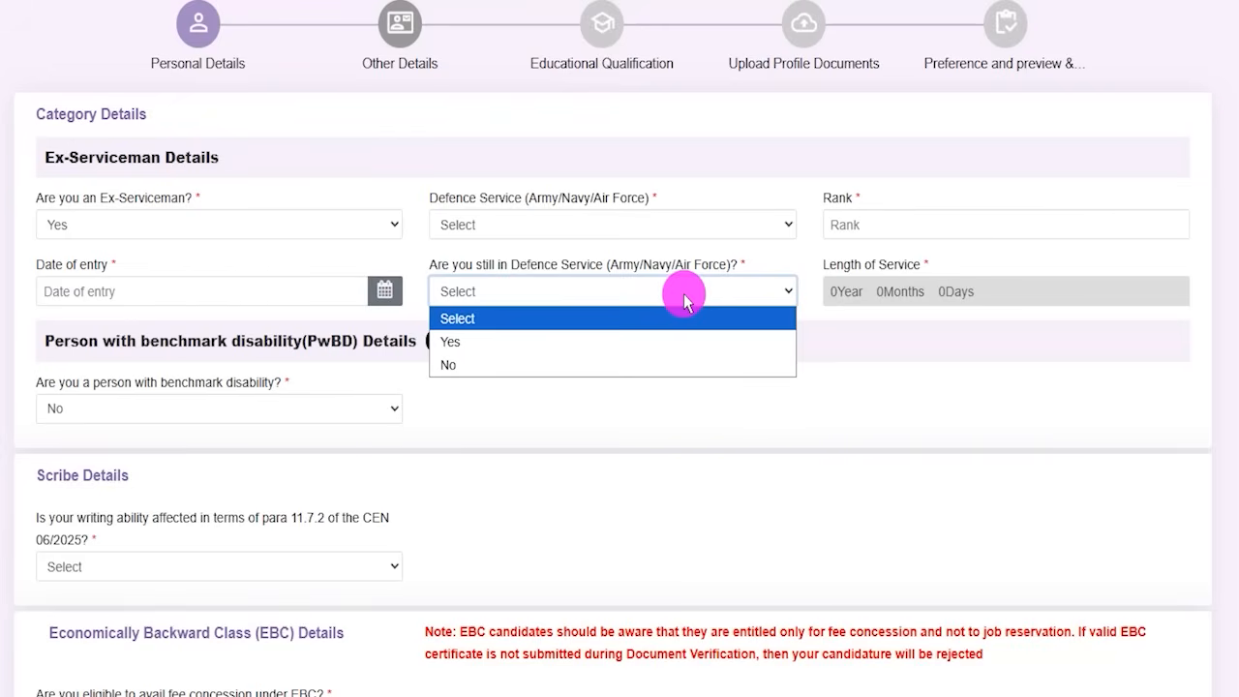
pyautogui.click(493, 366)
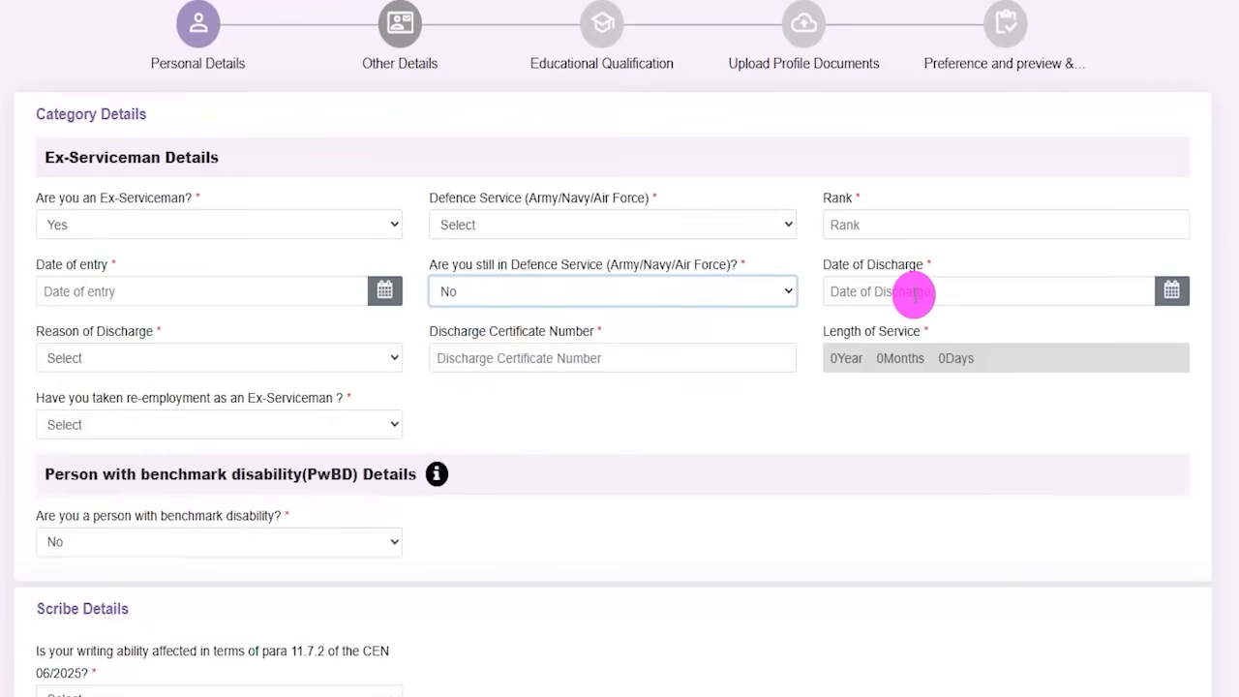
pyautogui.click(1170, 294)
pyautogui.click(679, 414)
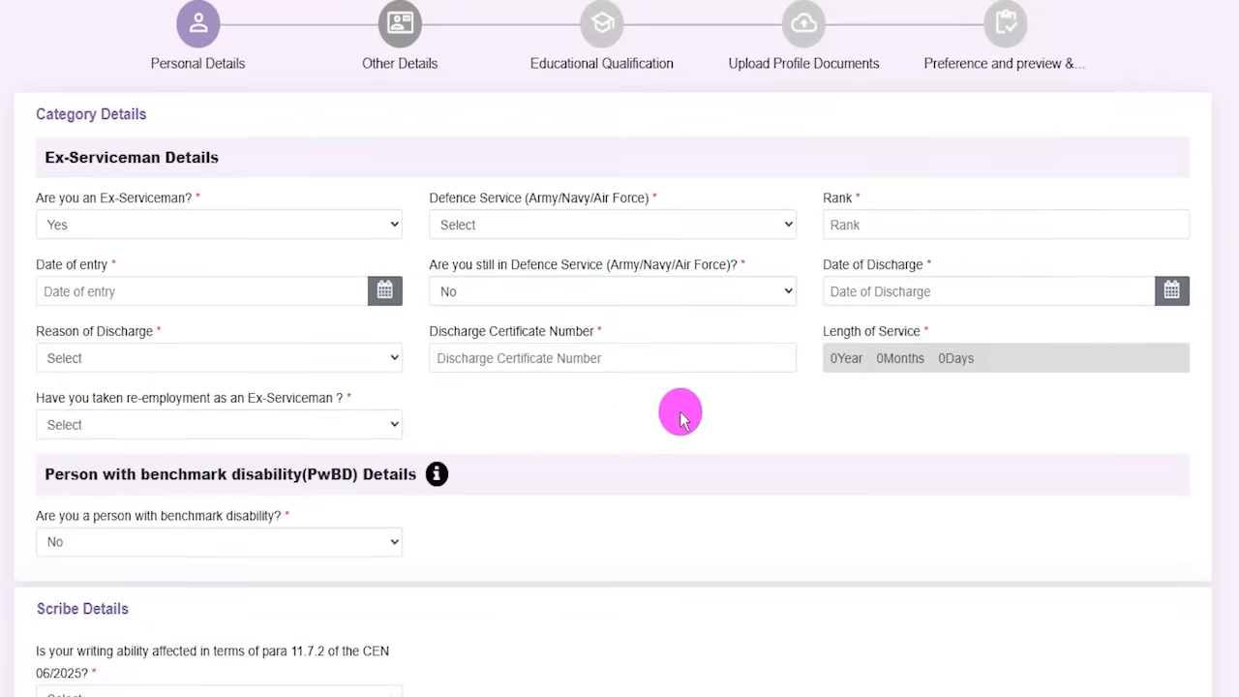
# - Look through the reasons of discharge and the discharge certificate number field, and set the Ex-Serviceman answer back to No
pyautogui.click(300, 360)
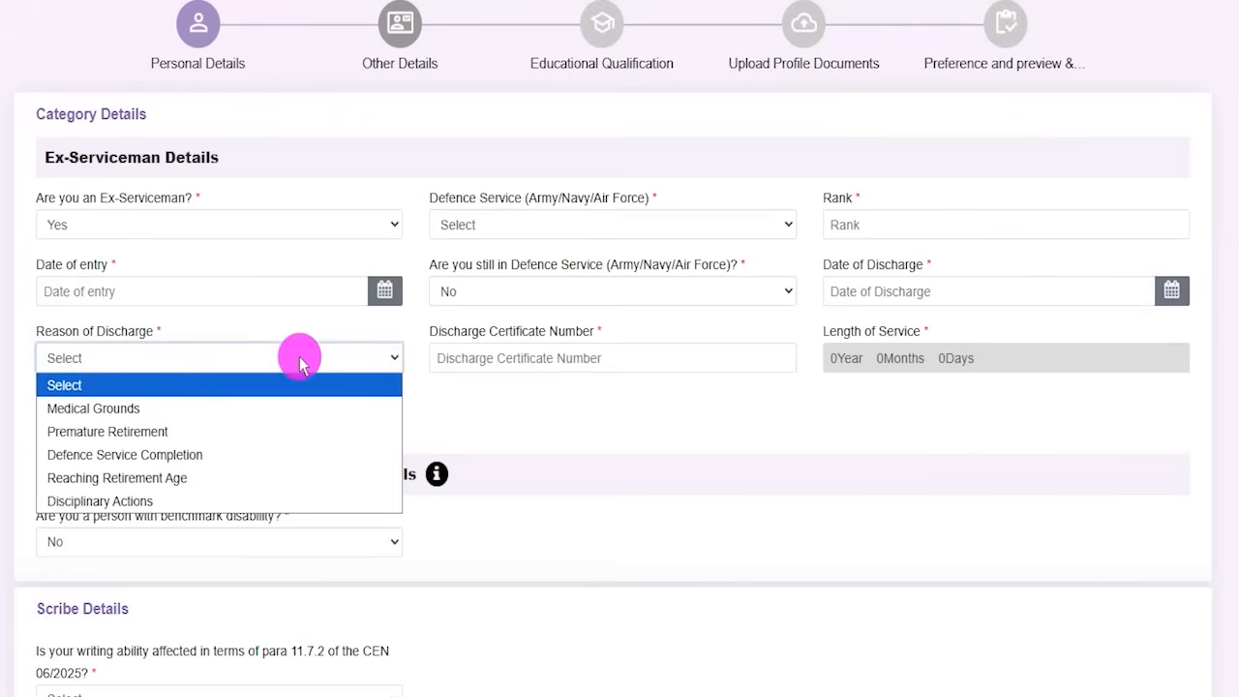
pyautogui.click(300, 358)
pyautogui.moveTo(442, 332); pyautogui.dragTo(545, 352)
pyautogui.click(547, 357)
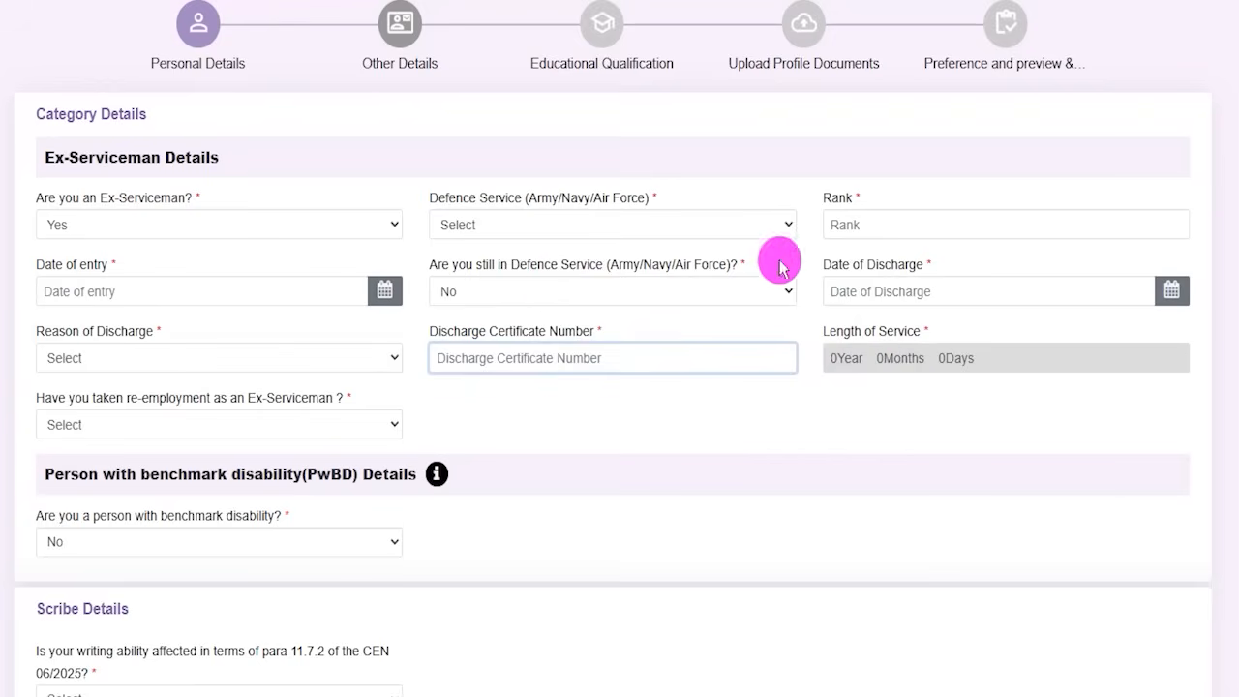
pyautogui.click(134, 226)
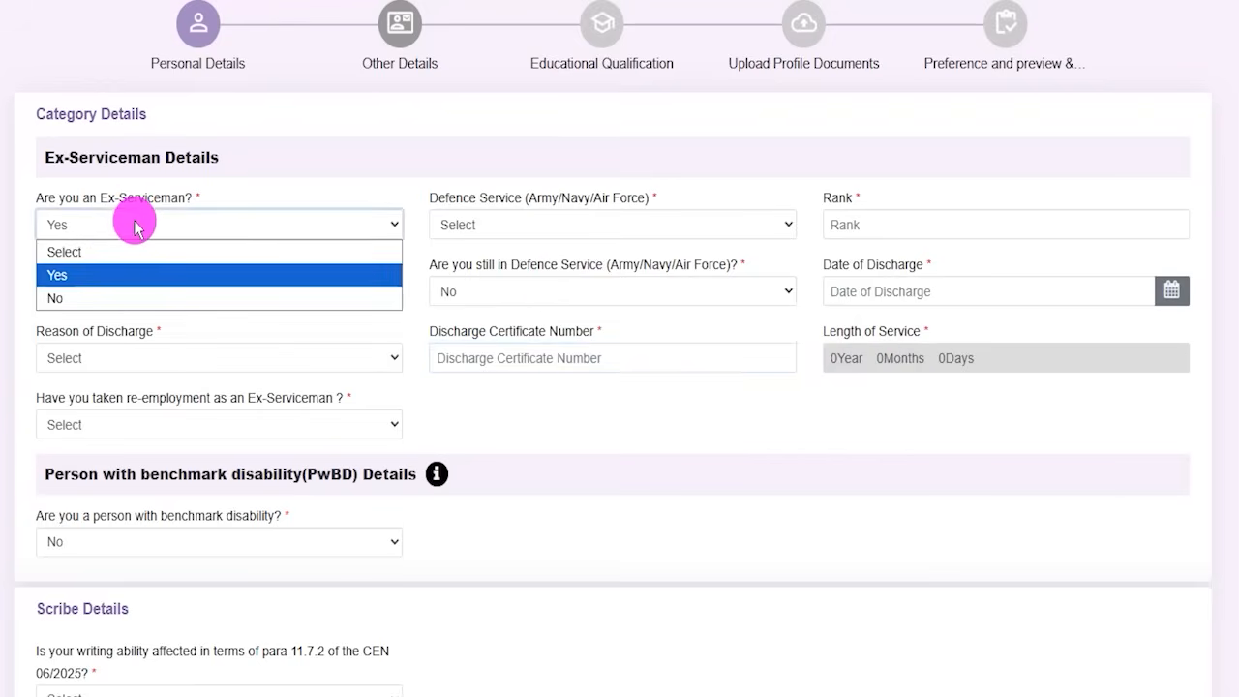
pyautogui.click(76, 296)
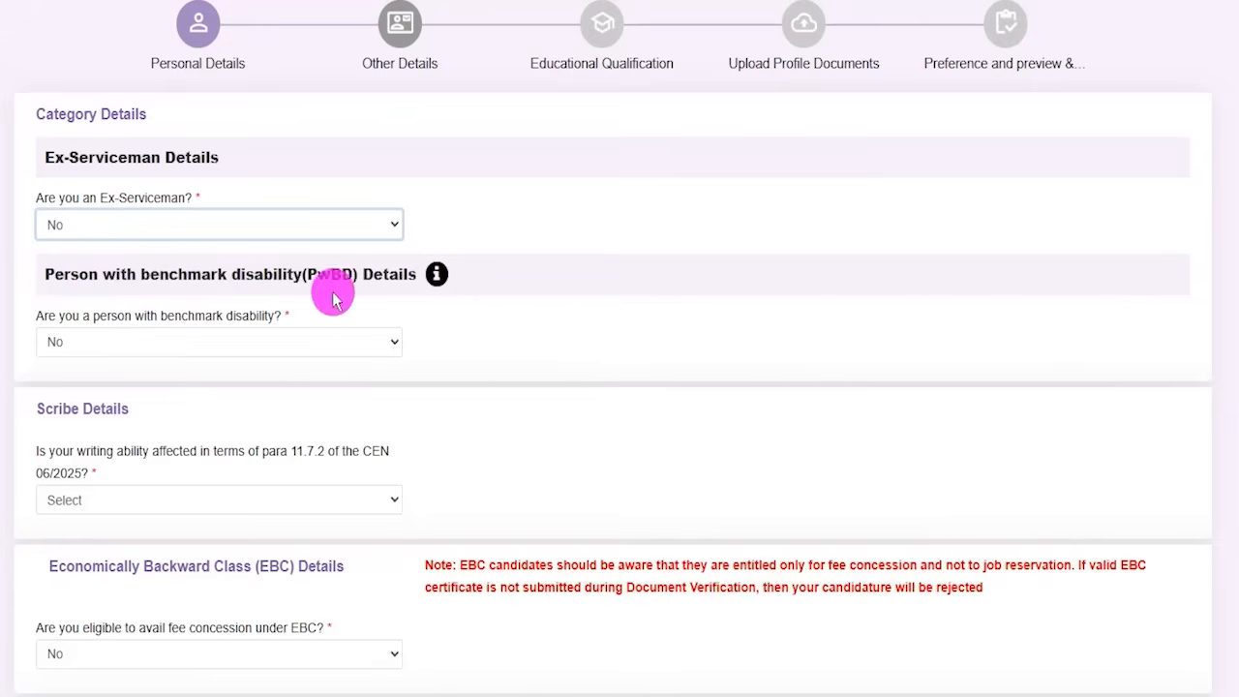
# - Answer Yes to benchmark disability, with Visual Impairment (VI) as the disability category and Blindness (B) as the sub-disability category
pyautogui.moveTo(44, 322); pyautogui.dragTo(243, 320)
pyautogui.click(188, 338)
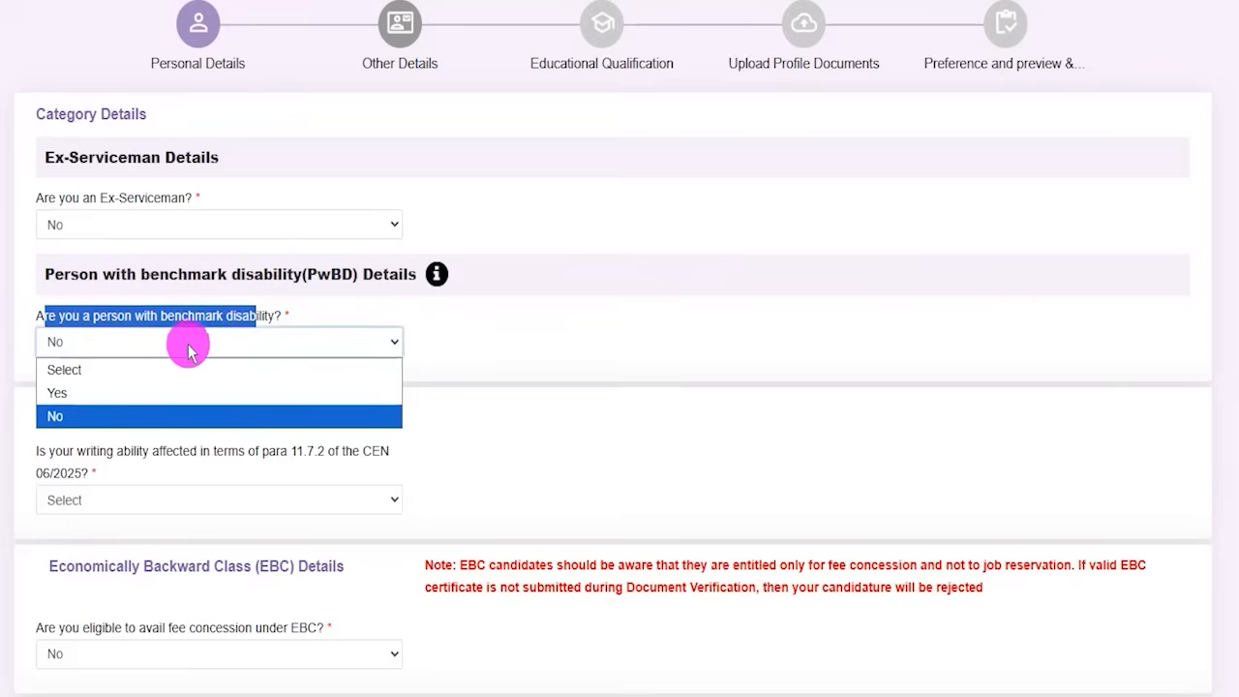
pyautogui.click(183, 390)
pyautogui.click(619, 341)
pyautogui.click(542, 389)
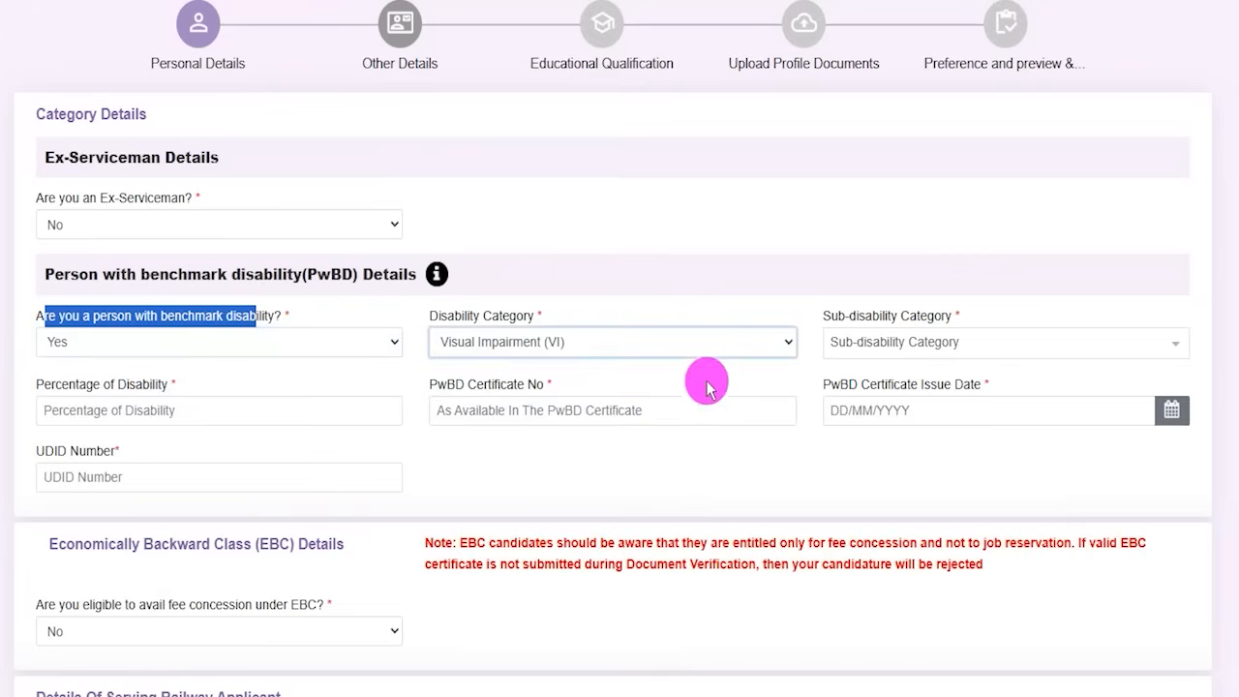
pyautogui.click(904, 344)
pyautogui.click(885, 387)
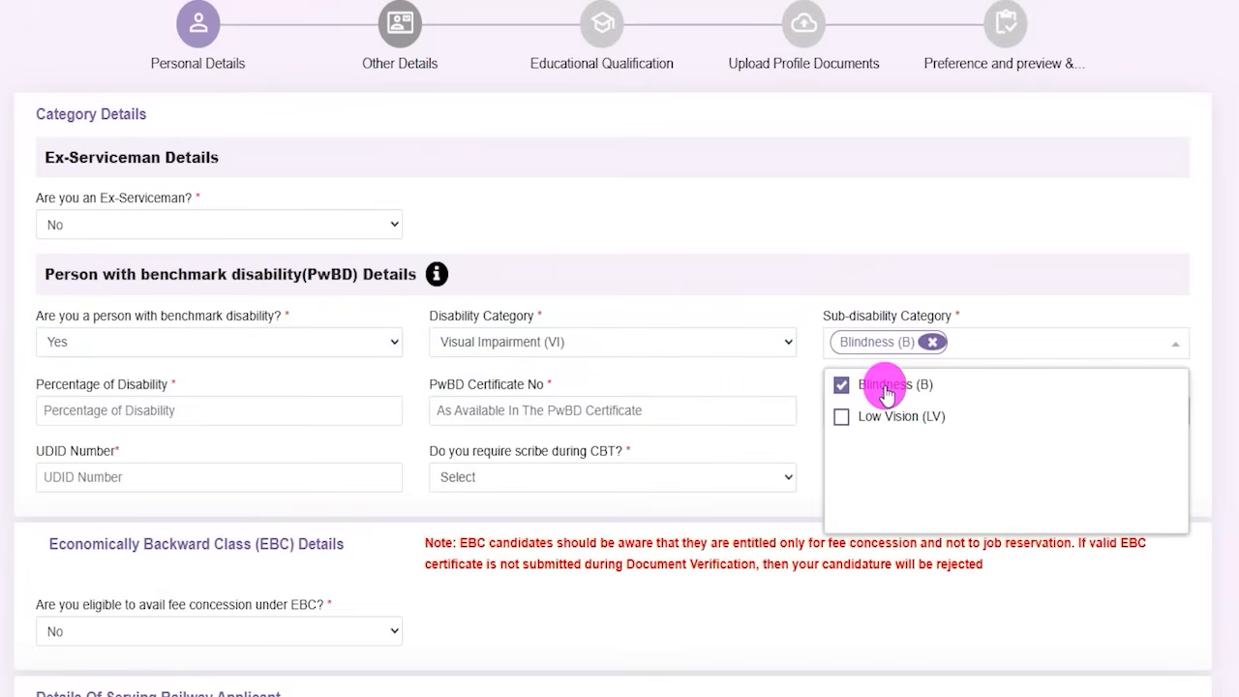
# - Go through the percentage of disability, PwBD certificate number, certificate issue date and UDID number fields without filling them in
pyautogui.click(125, 408)
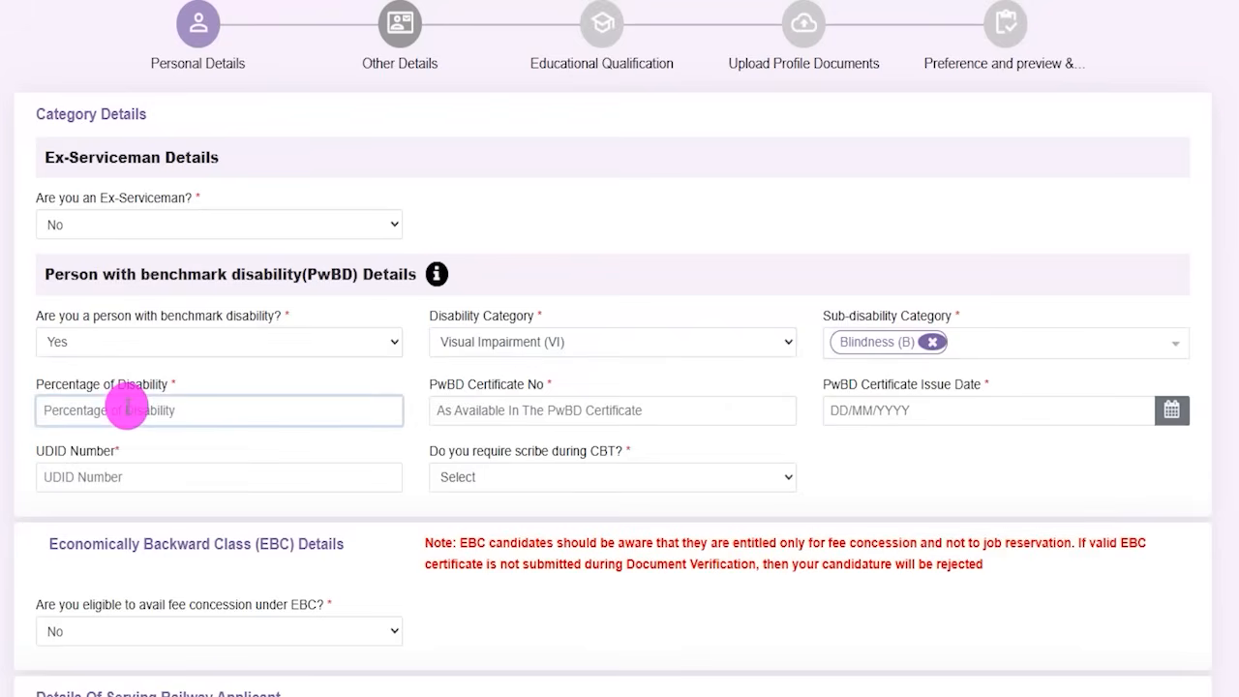
pyautogui.moveTo(441, 392); pyautogui.dragTo(526, 406)
pyautogui.click(526, 409)
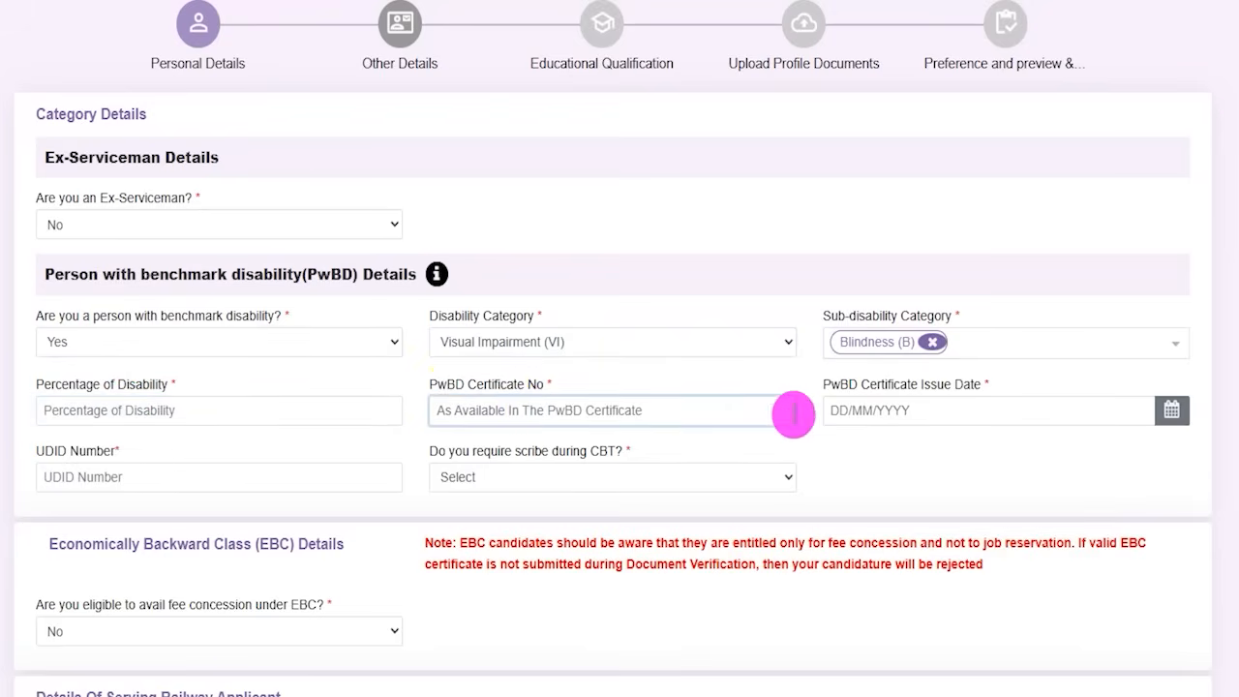
pyautogui.click(1171, 412)
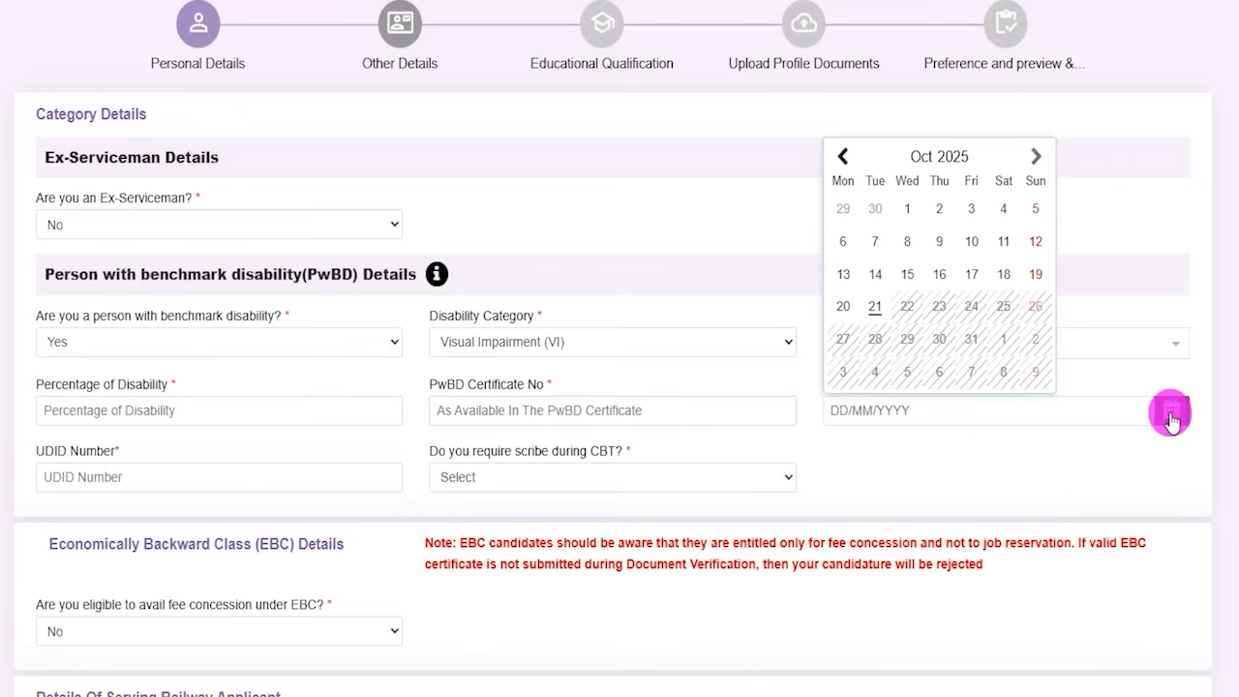
pyautogui.click(1072, 464)
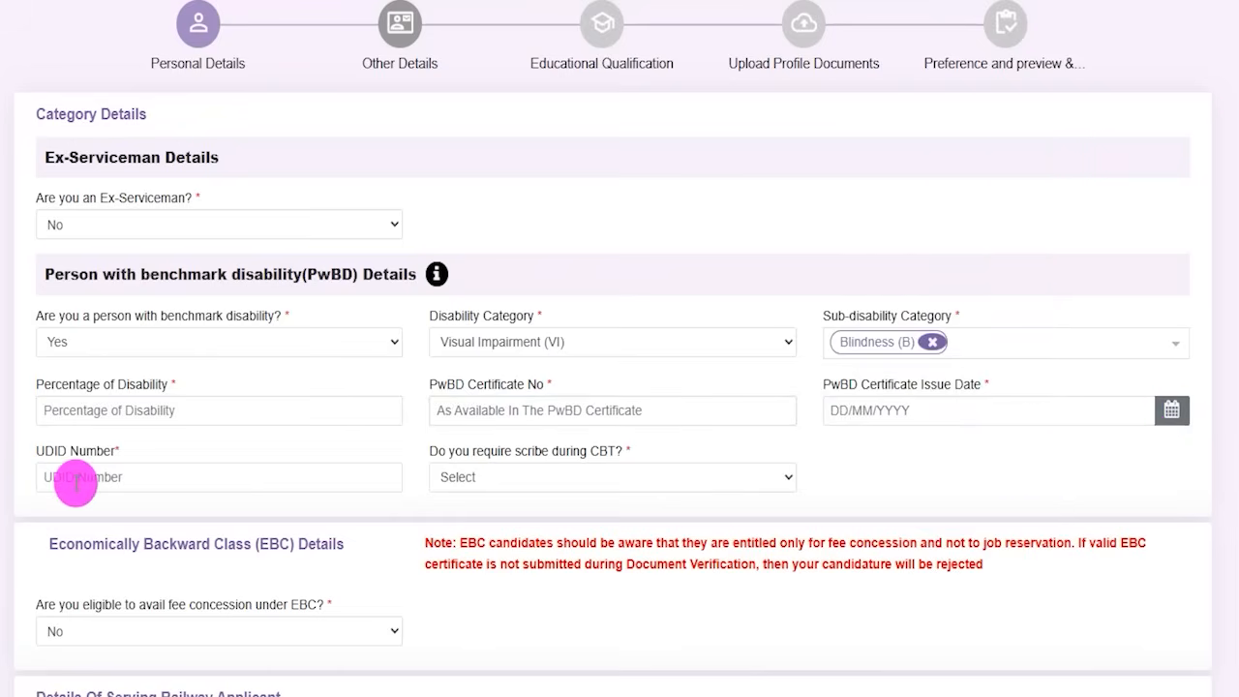
pyautogui.doubleClick(49, 451)
pyautogui.click(97, 476)
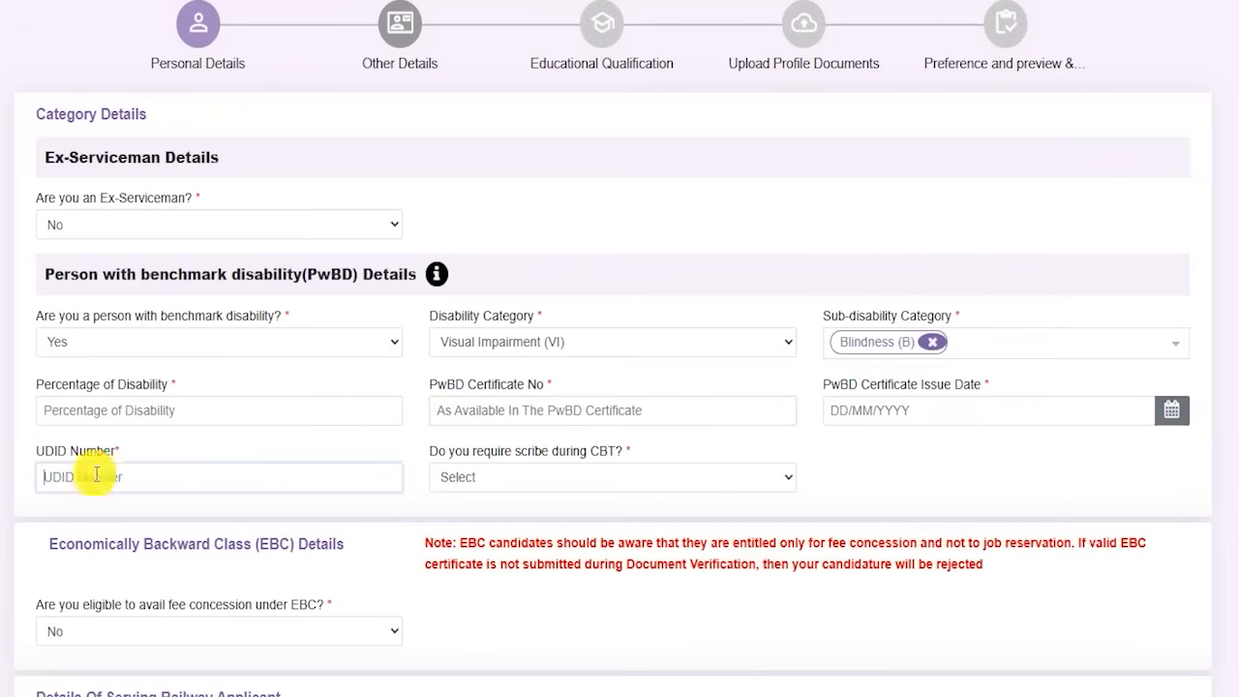
# - Choose Yes for requiring a scribe during CBT, agree to the scribe information, and review the scribe choices again
pyautogui.click(539, 479)
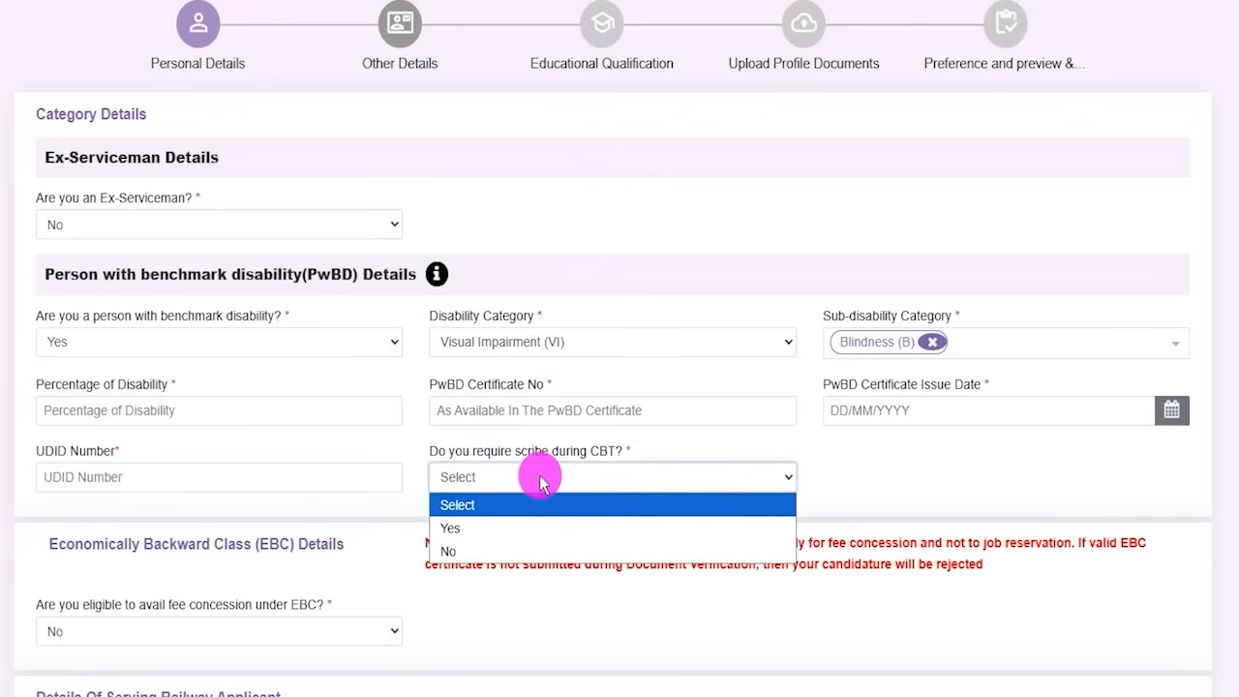
pyautogui.click(467, 528)
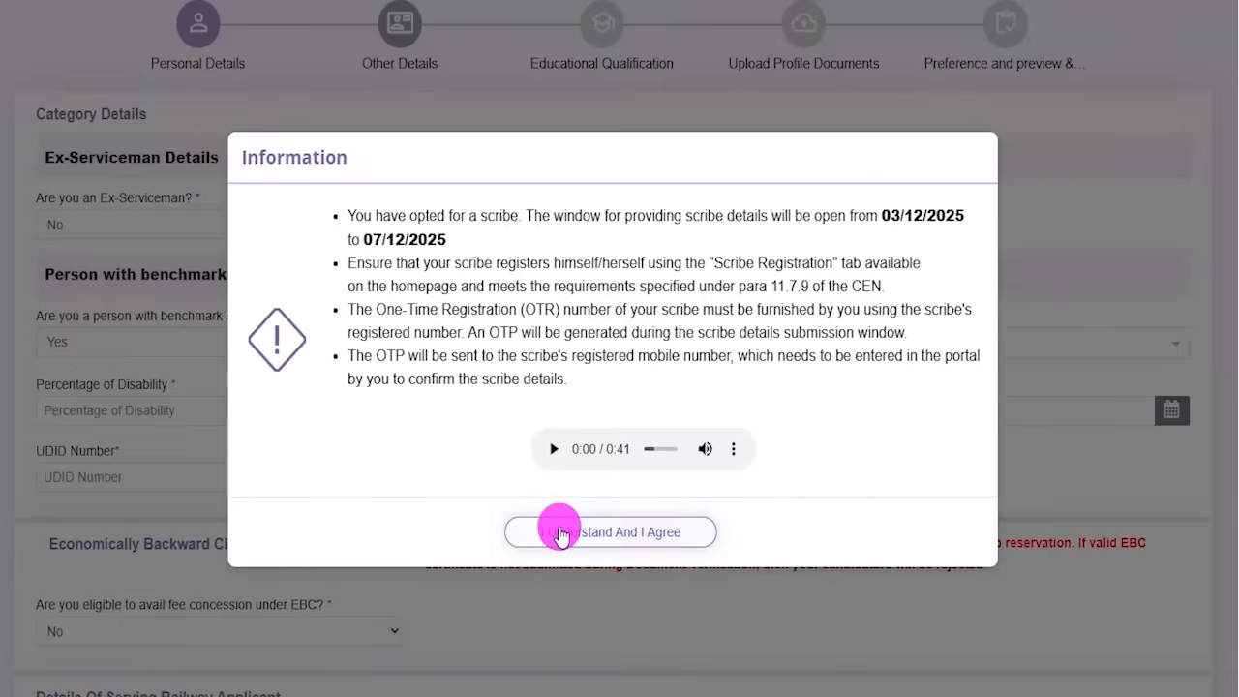
pyautogui.click(573, 533)
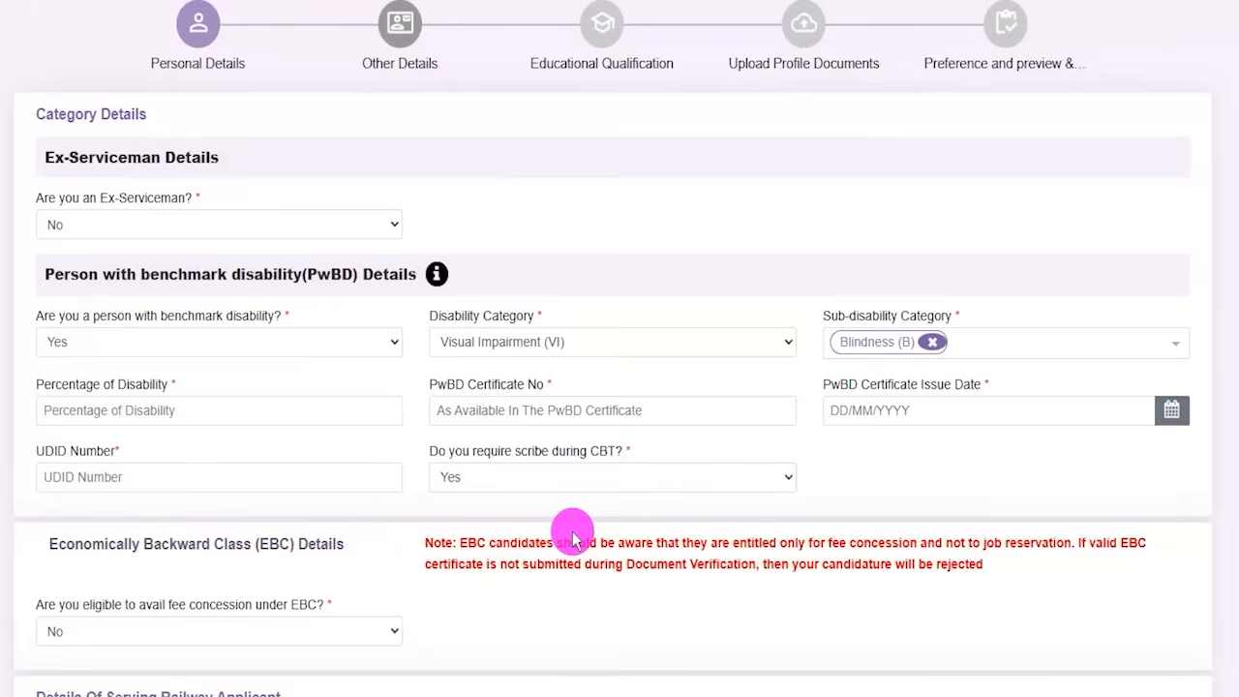
pyautogui.click(532, 481)
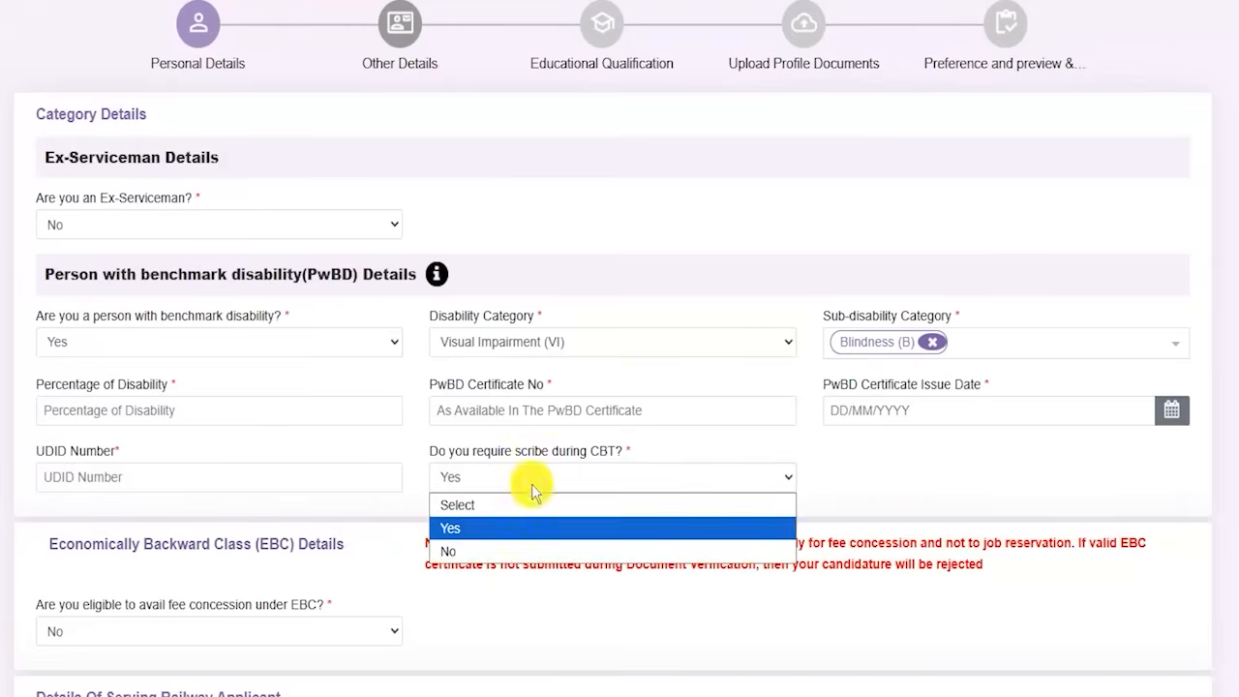
pyautogui.click(850, 465)
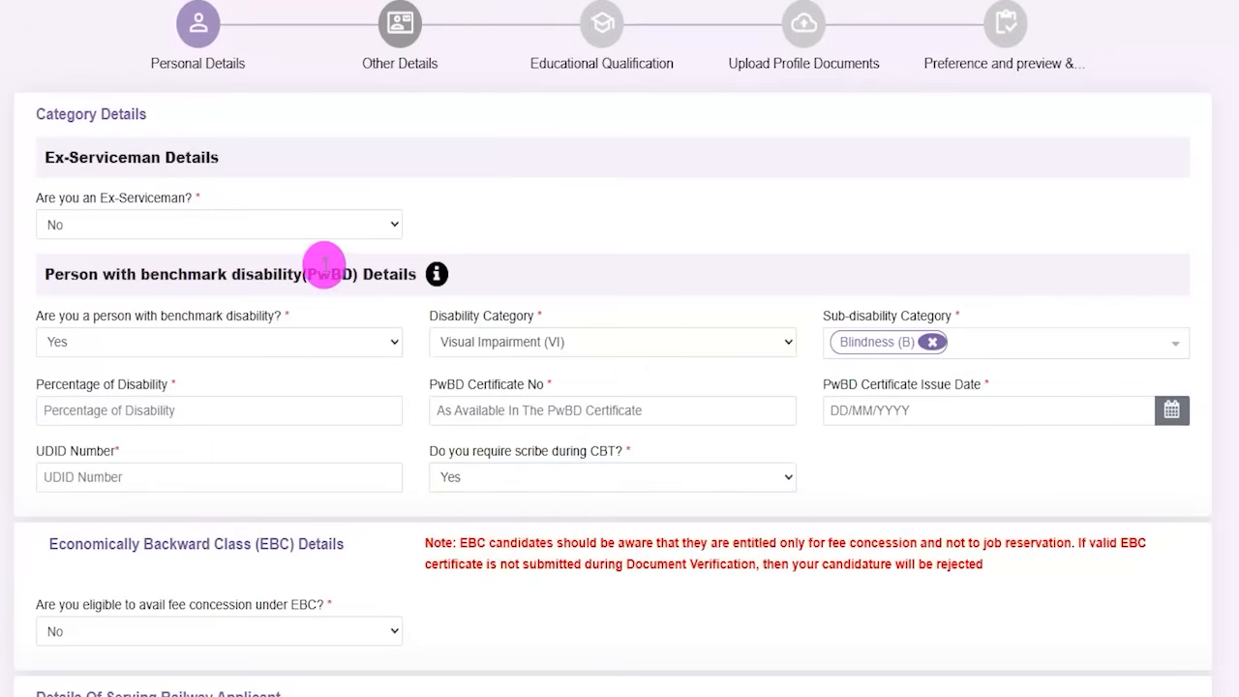
# - Point out the PwBD heading and set the answer for person with benchmark disability back to No
pyautogui.moveTo(320, 274); pyautogui.dragTo(347, 274)
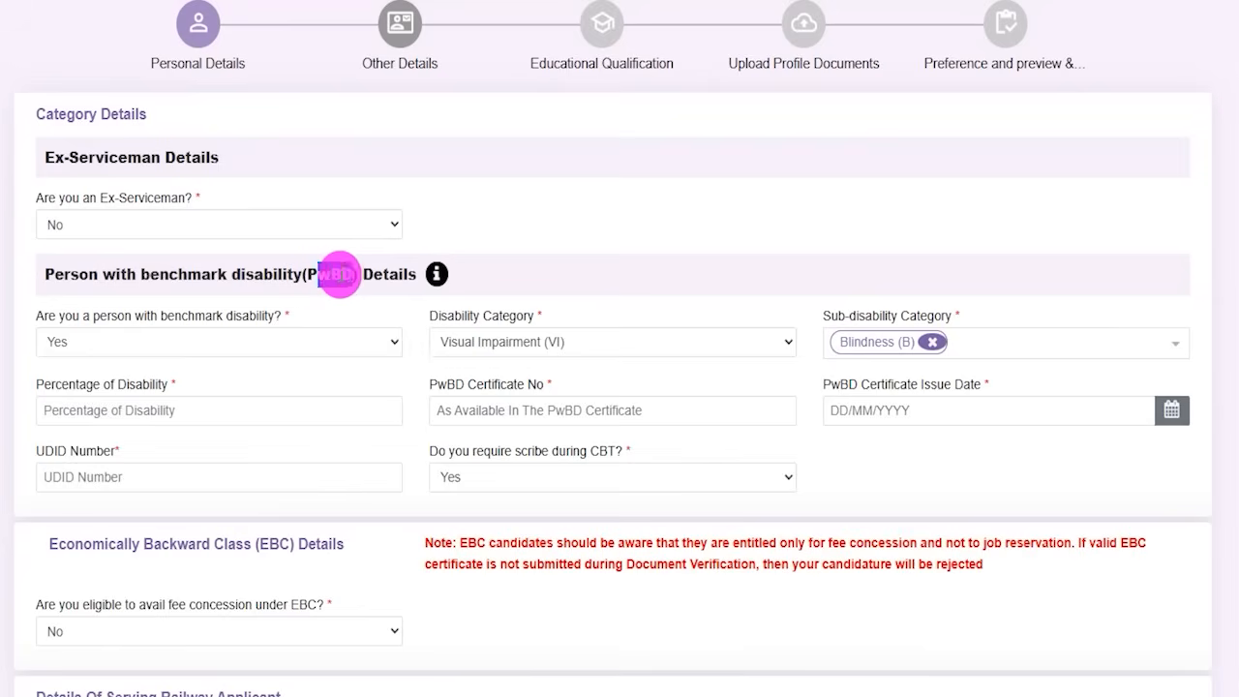
pyautogui.click(152, 349)
pyautogui.click(74, 416)
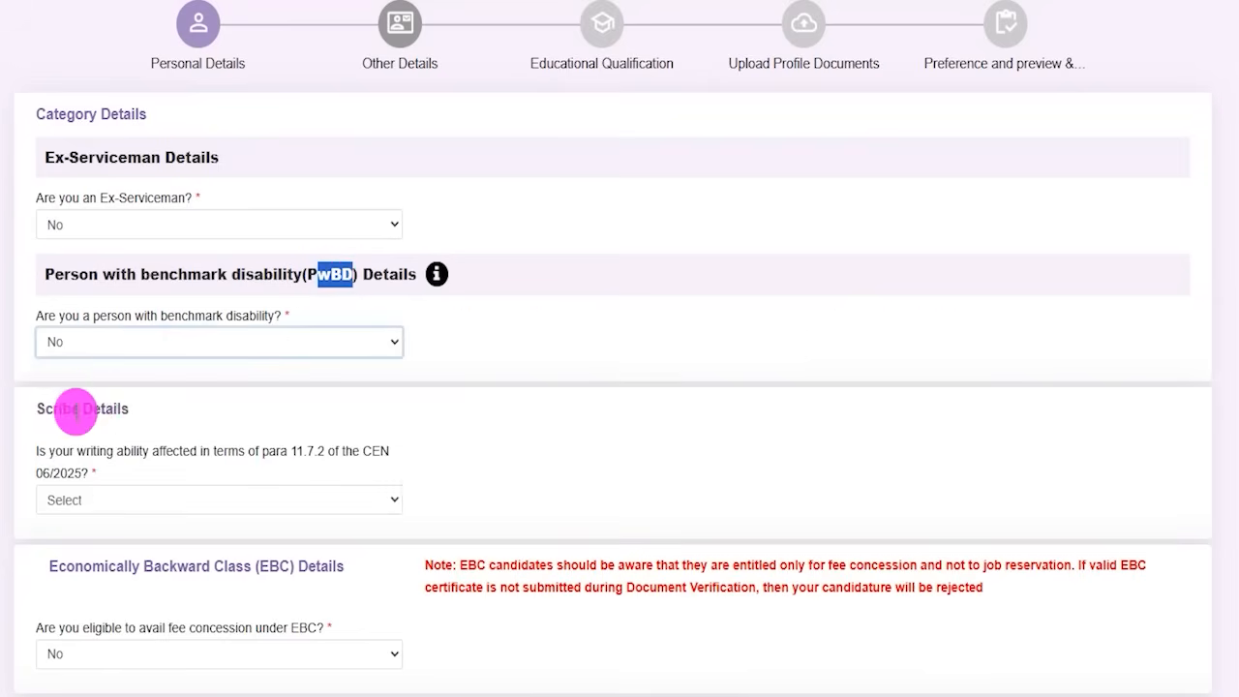
pyautogui.click(565, 358)
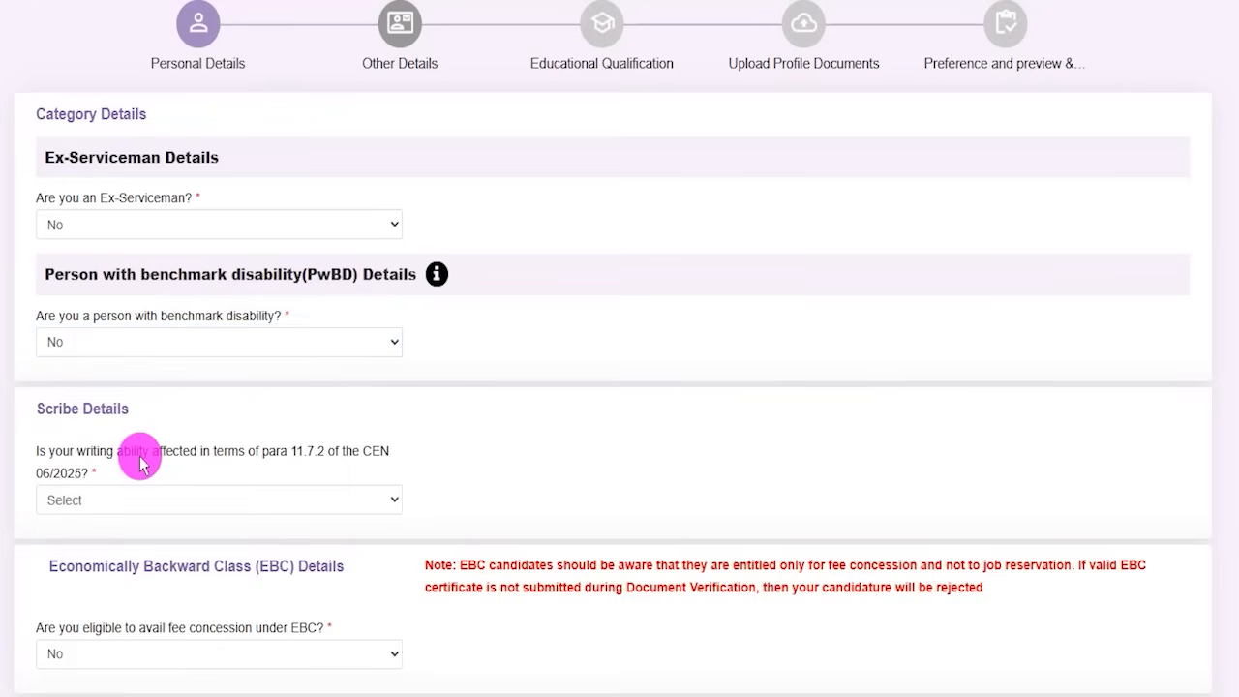
# - Answer Yes to writing ability being affected under para 11.7.2 and agree to the scribe information
pyautogui.moveTo(85, 455); pyautogui.dragTo(285, 453)
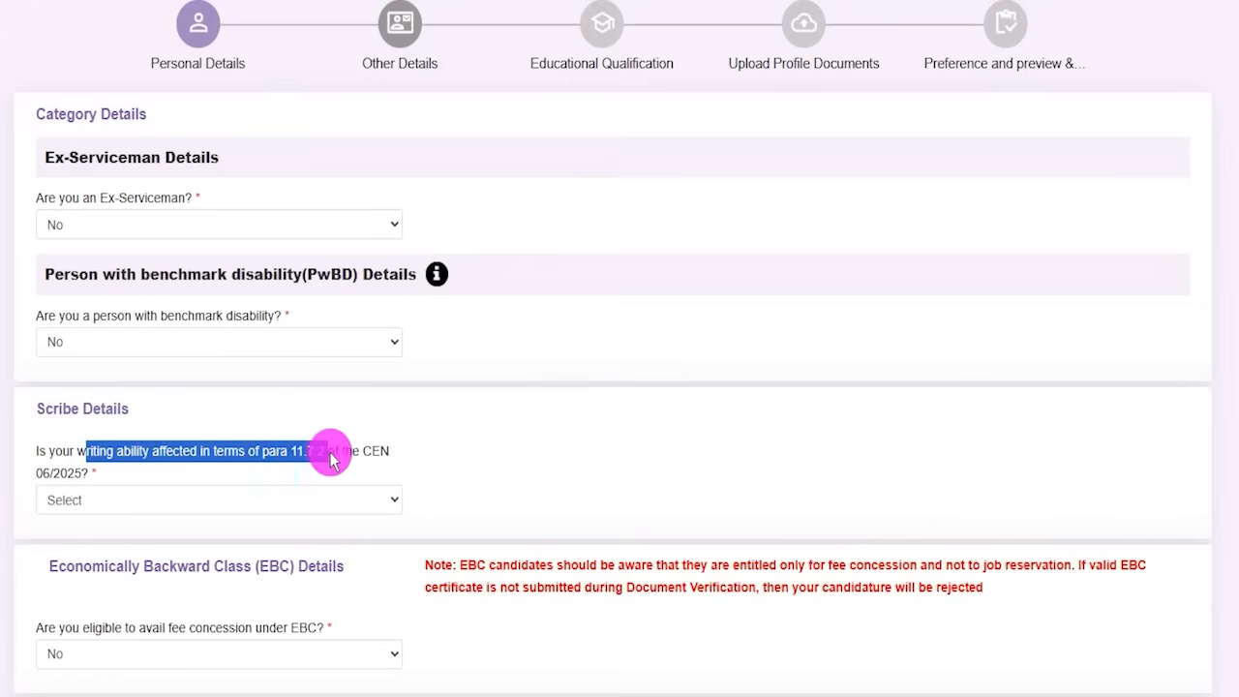
pyautogui.click(97, 502)
pyautogui.click(80, 547)
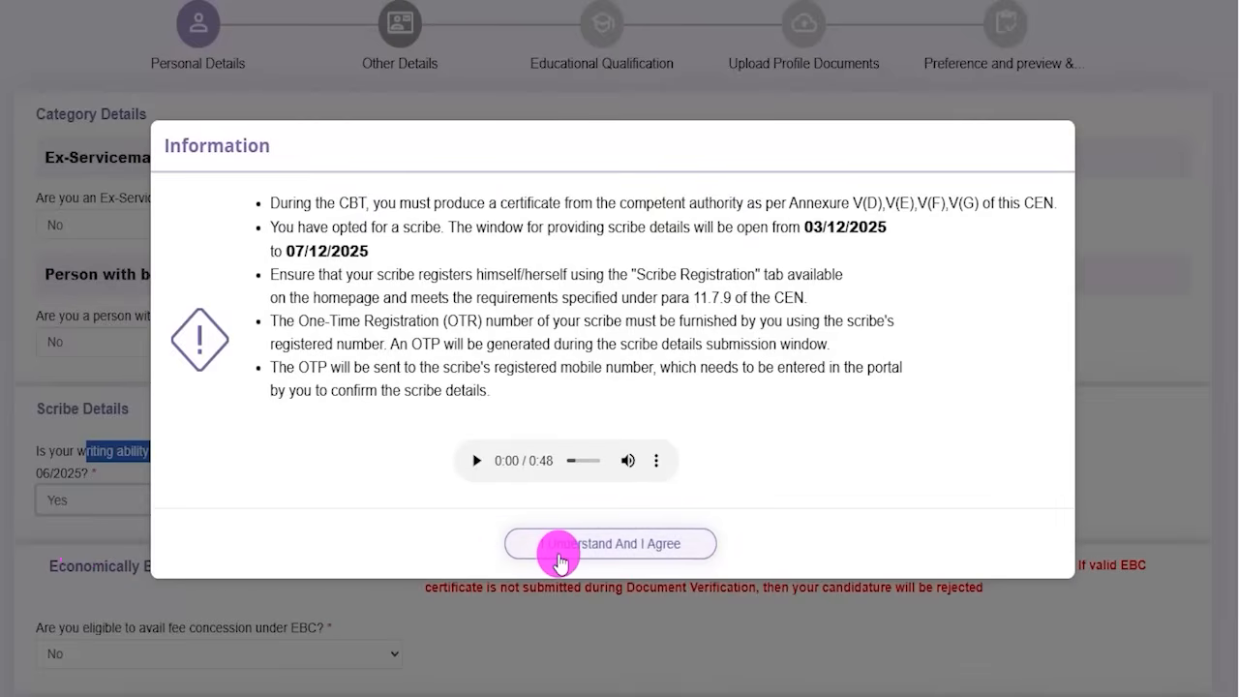
pyautogui.moveTo(339, 203); pyautogui.dragTo(448, 297)
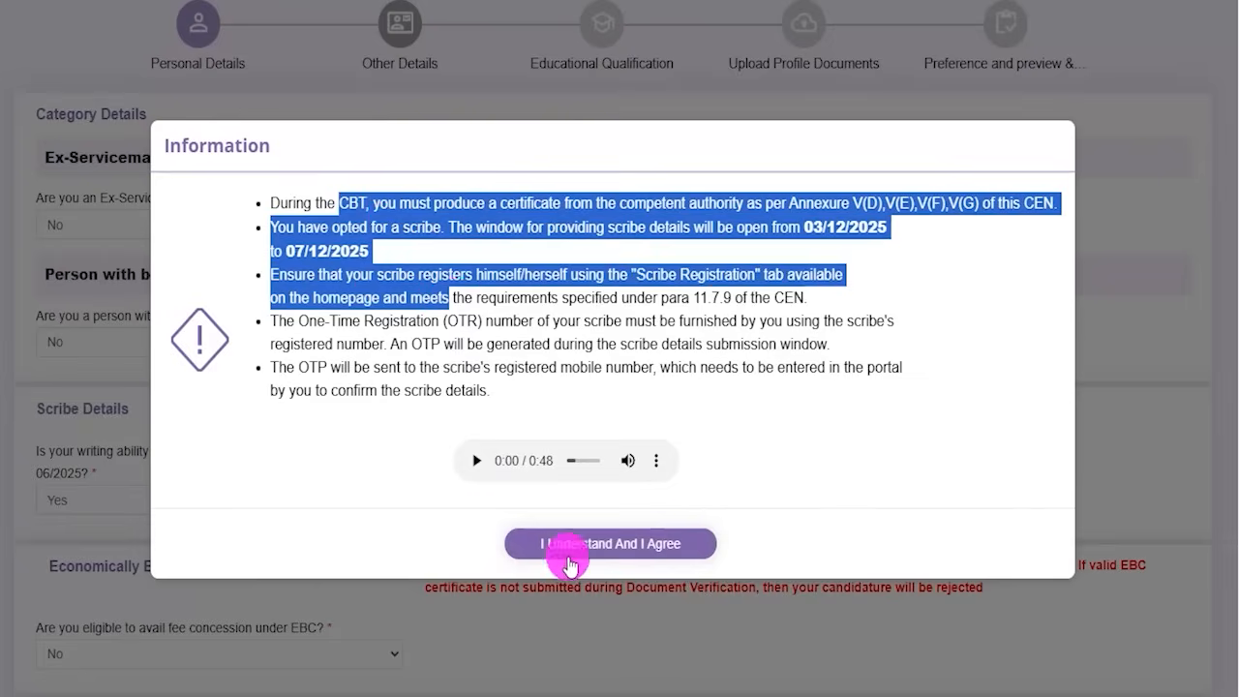
pyautogui.click(622, 546)
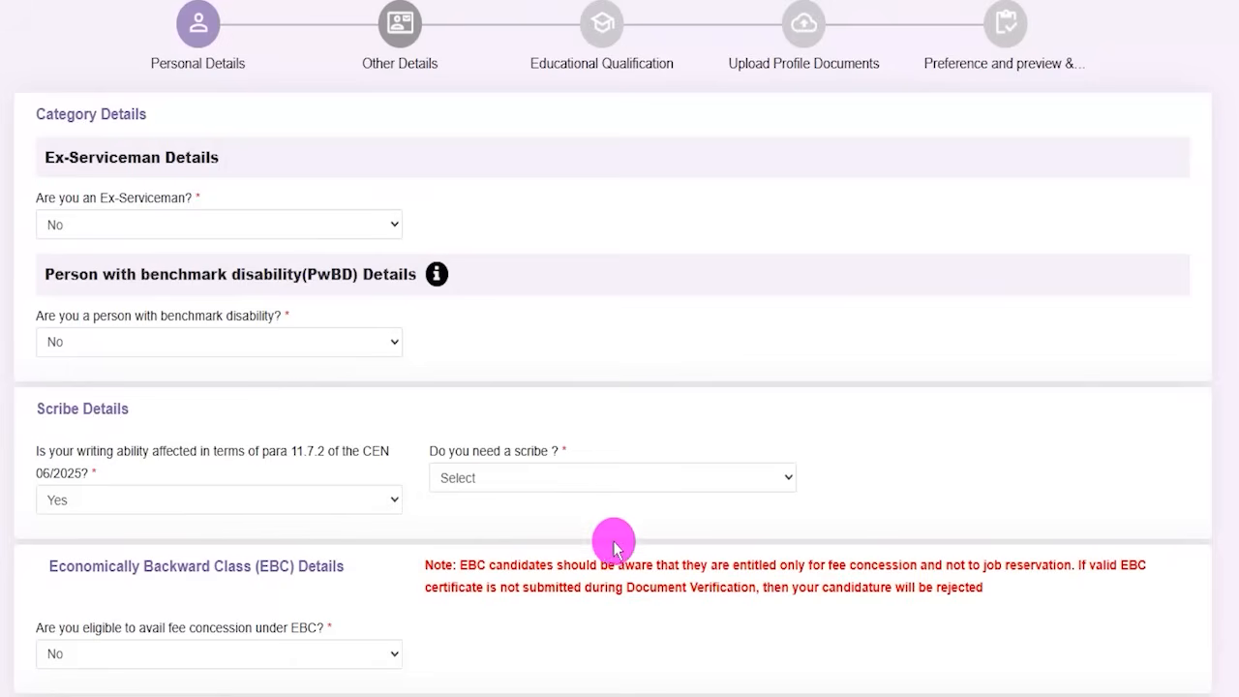
# - Answer Yes to needing a scribe and agree to the information about providing scribe details
pyautogui.click(520, 481)
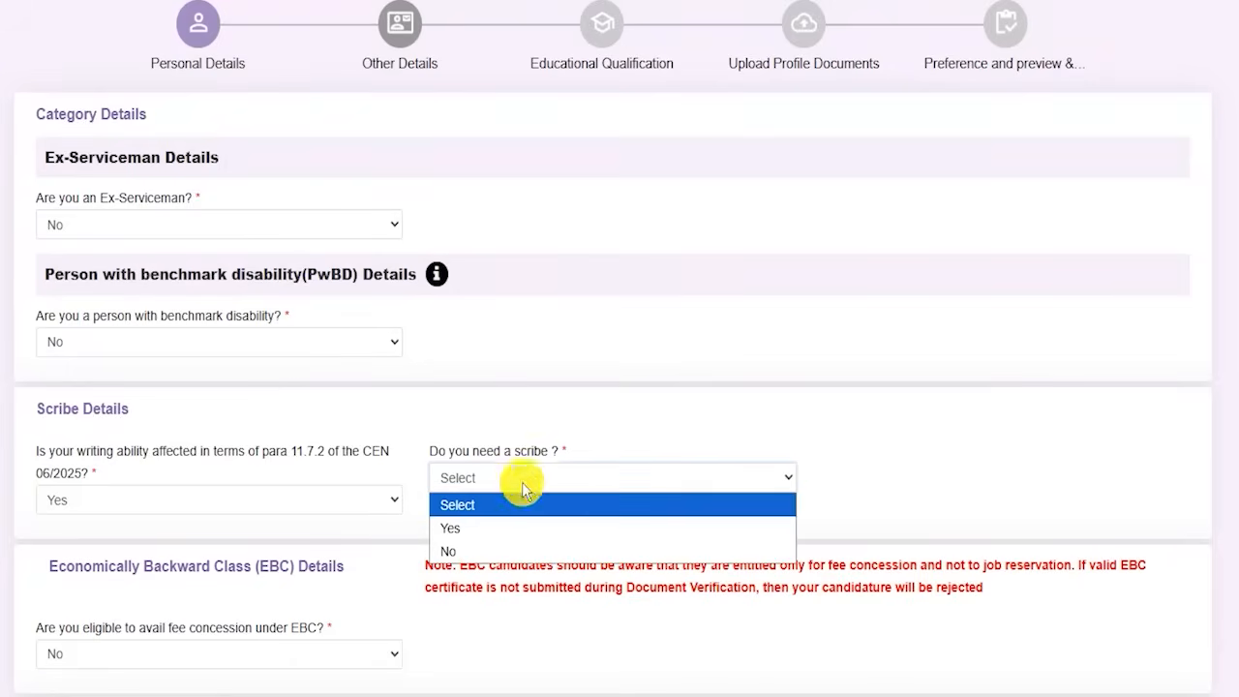
pyautogui.click(481, 530)
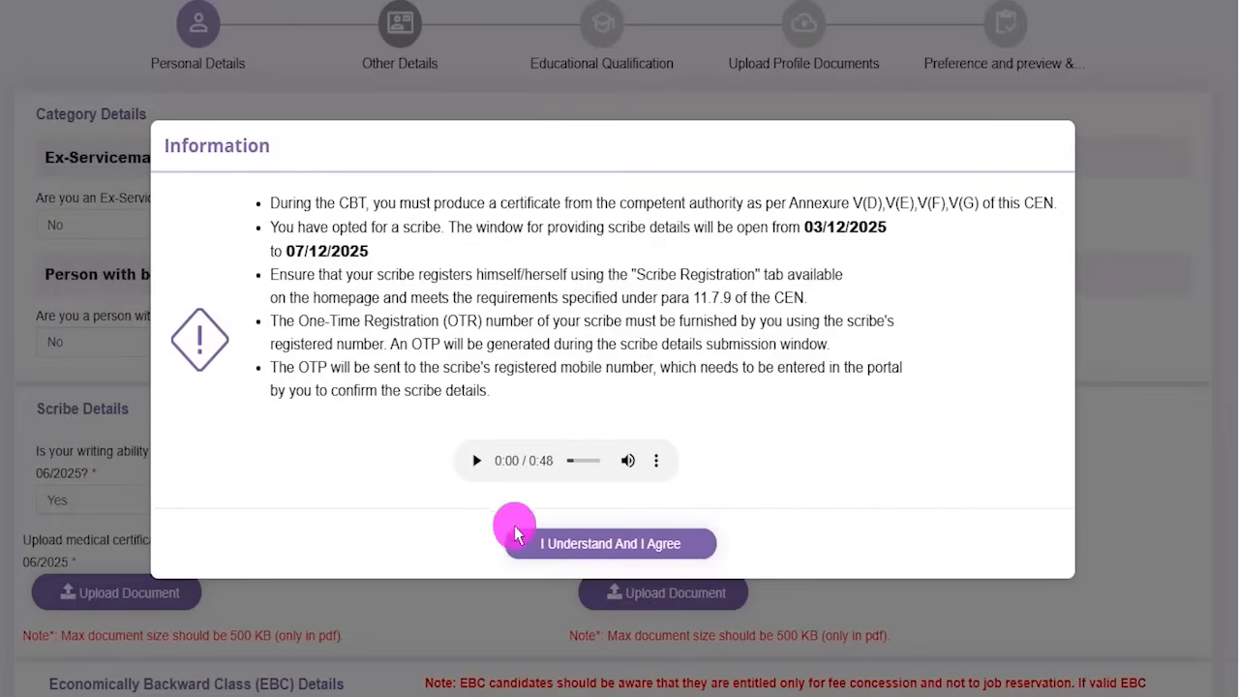
pyautogui.click(542, 539)
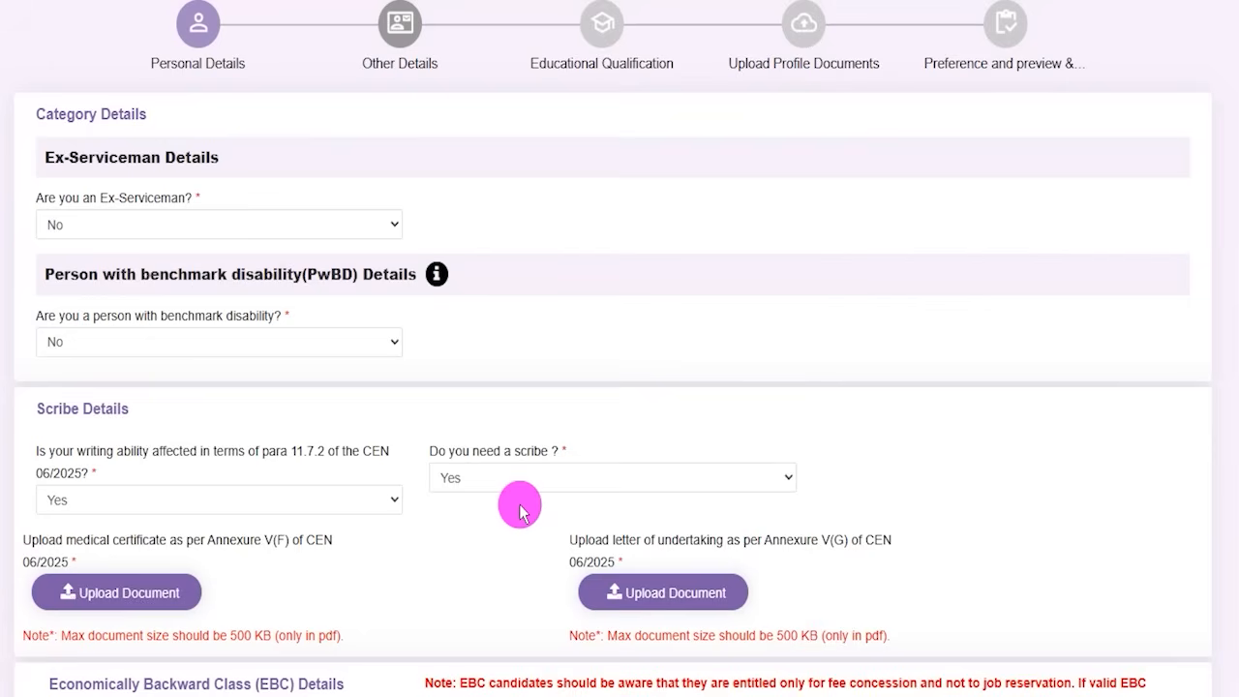
# - Review the medical certificate and letter of undertaking upload requirements, including the document size and format notes
pyautogui.moveTo(53, 542); pyautogui.dragTo(177, 542)
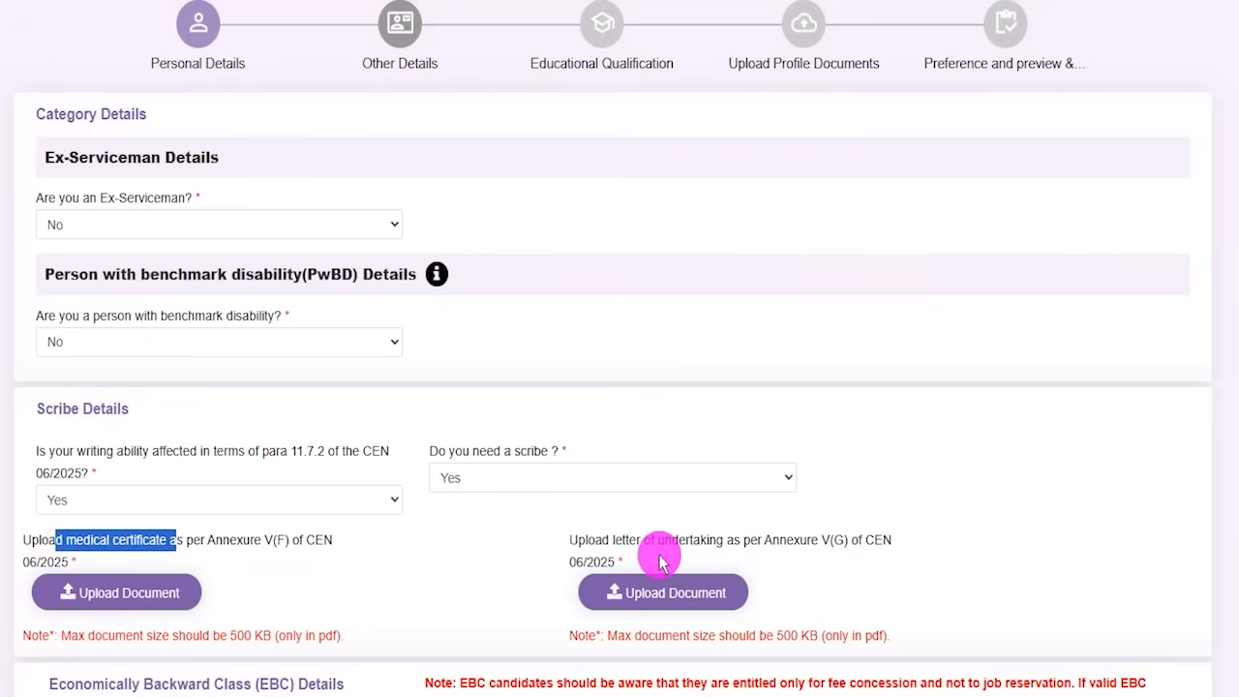
pyautogui.moveTo(601, 547); pyautogui.dragTo(828, 542)
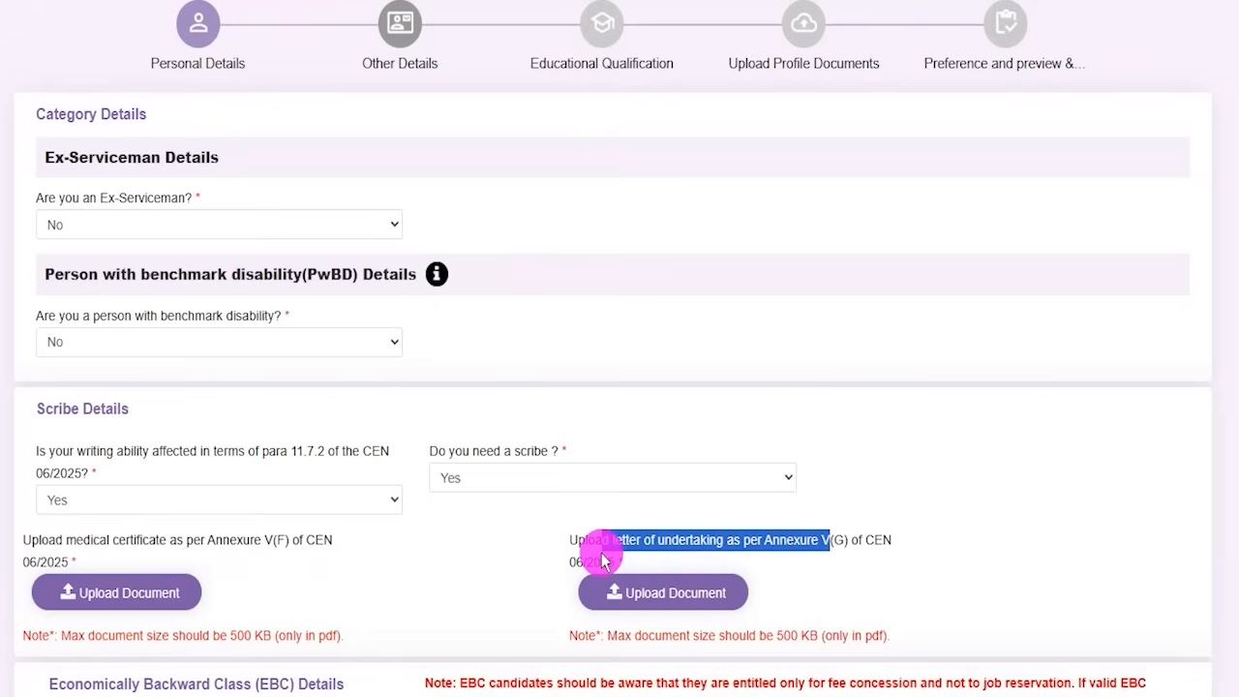
pyautogui.doubleClick(291, 635)
pyautogui.moveTo(856, 636); pyautogui.dragTo(872, 636)
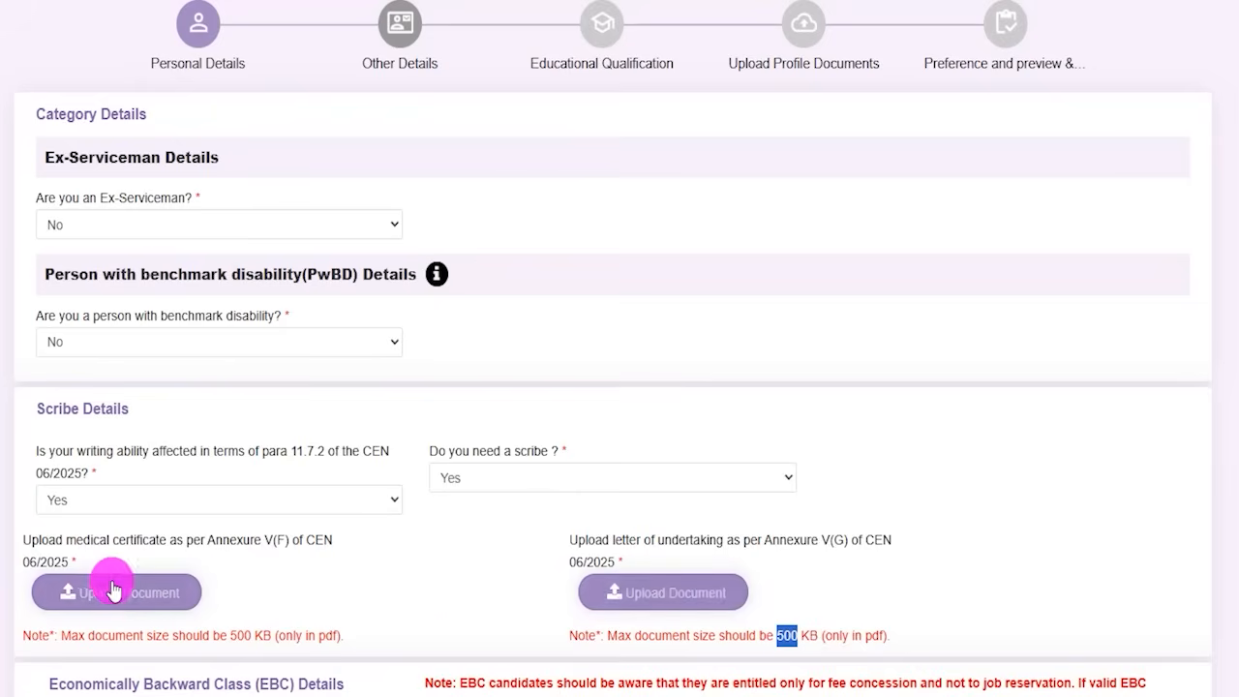
# - Set the answer on writing ability being affected under para 11.7.2 to No
pyautogui.click(107, 503)
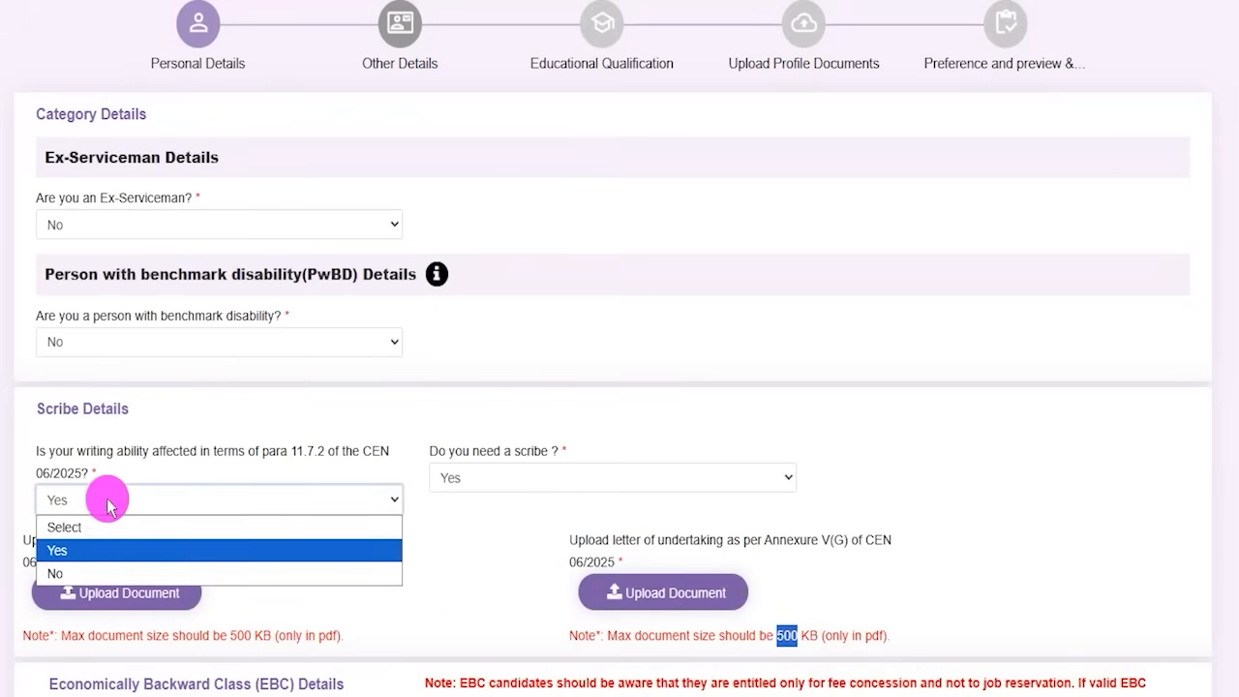
pyautogui.click(78, 572)
pyautogui.click(477, 504)
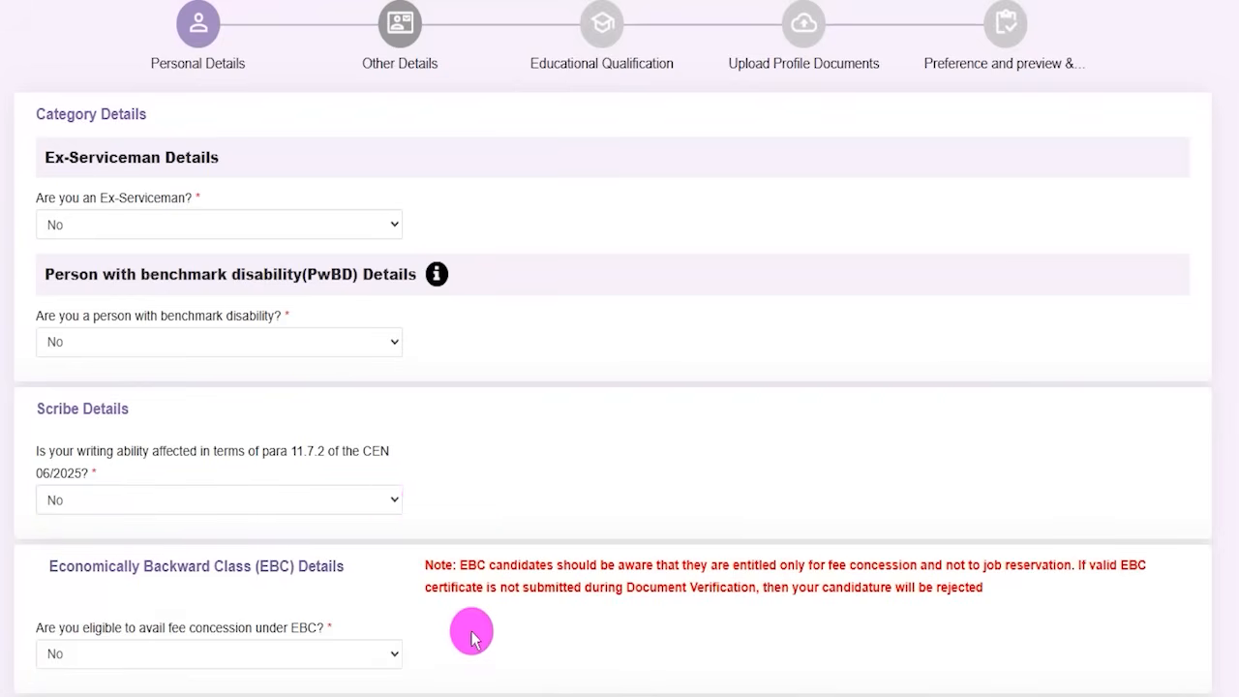
# - Answer Yes to fee concession eligibility under EBC and agree to the EBC information
pyautogui.scroll(-1, 477, 639)
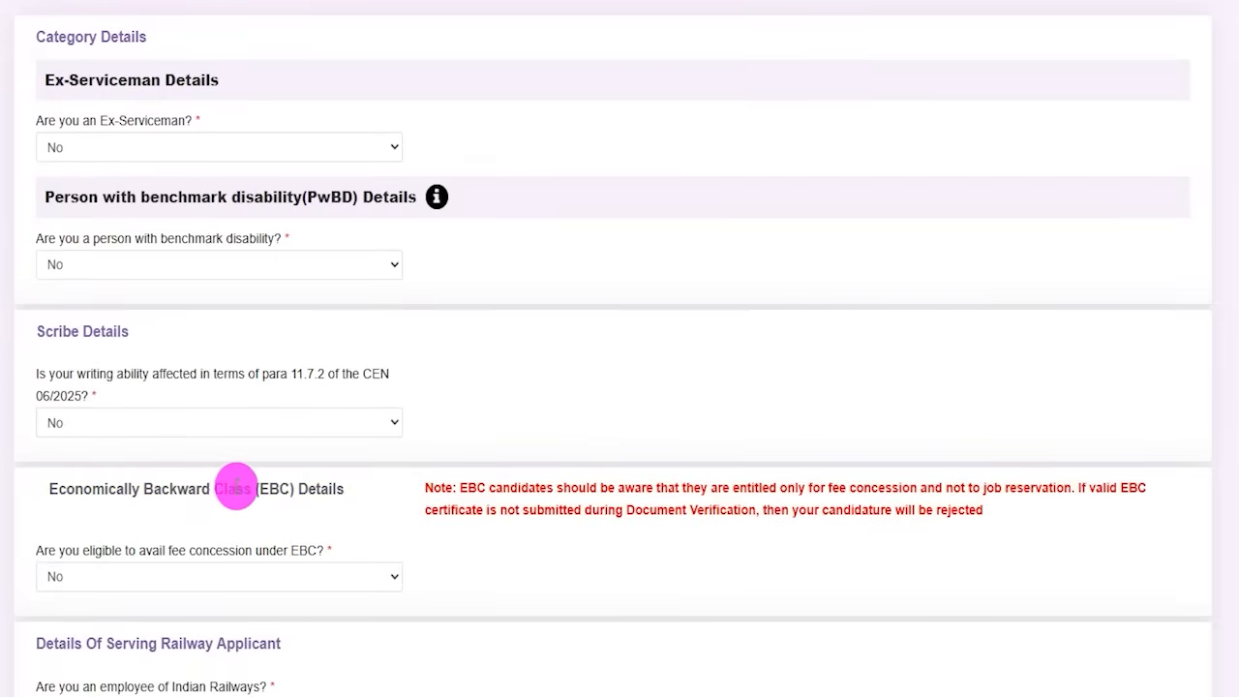
pyautogui.click(168, 575)
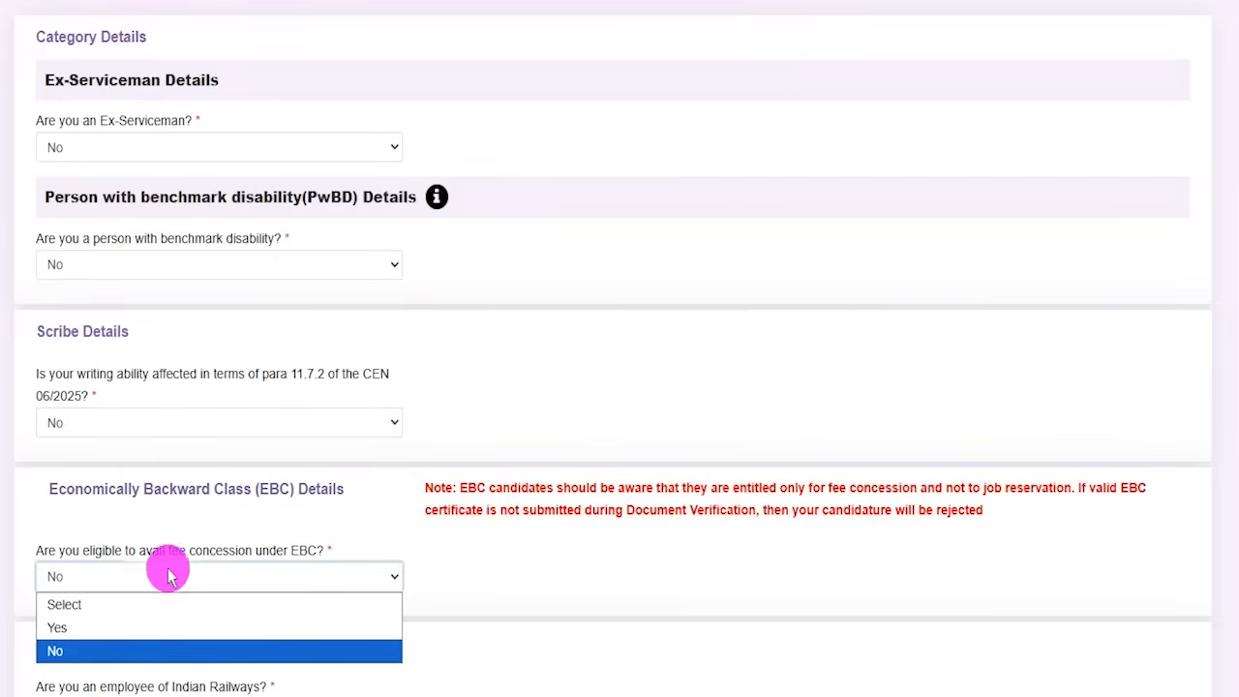
pyautogui.click(101, 627)
pyautogui.moveTo(351, 229); pyautogui.dragTo(451, 269)
pyautogui.click(471, 290)
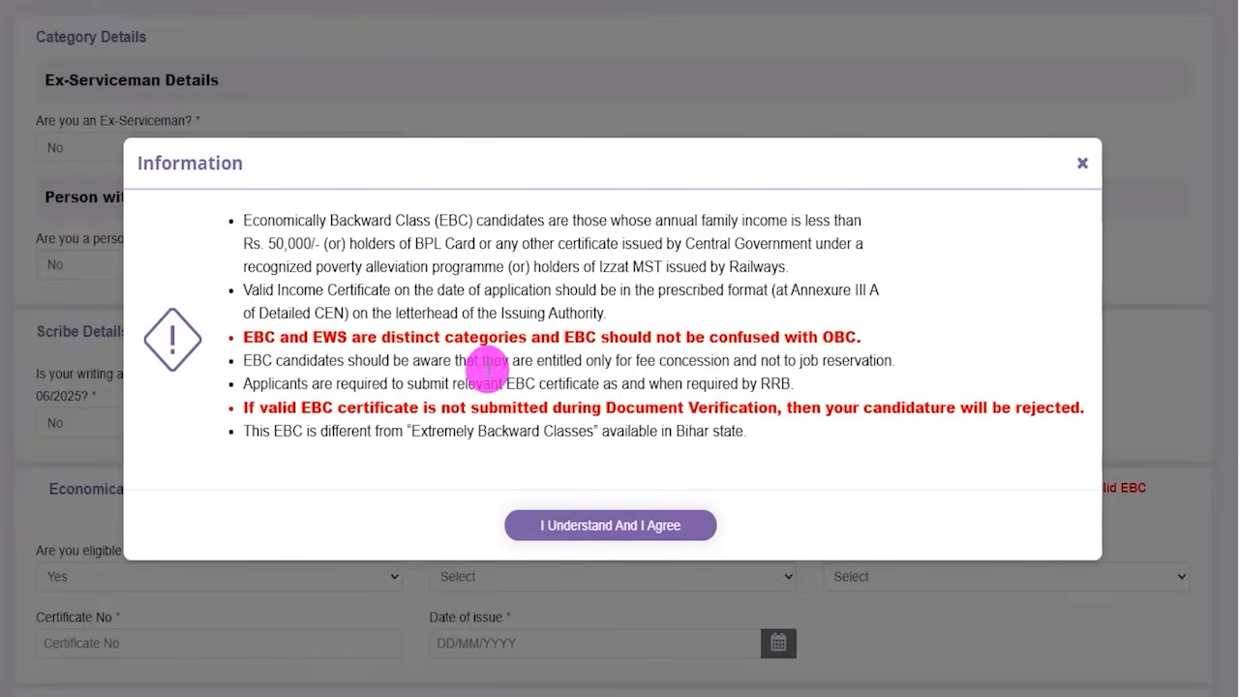
pyautogui.click(604, 531)
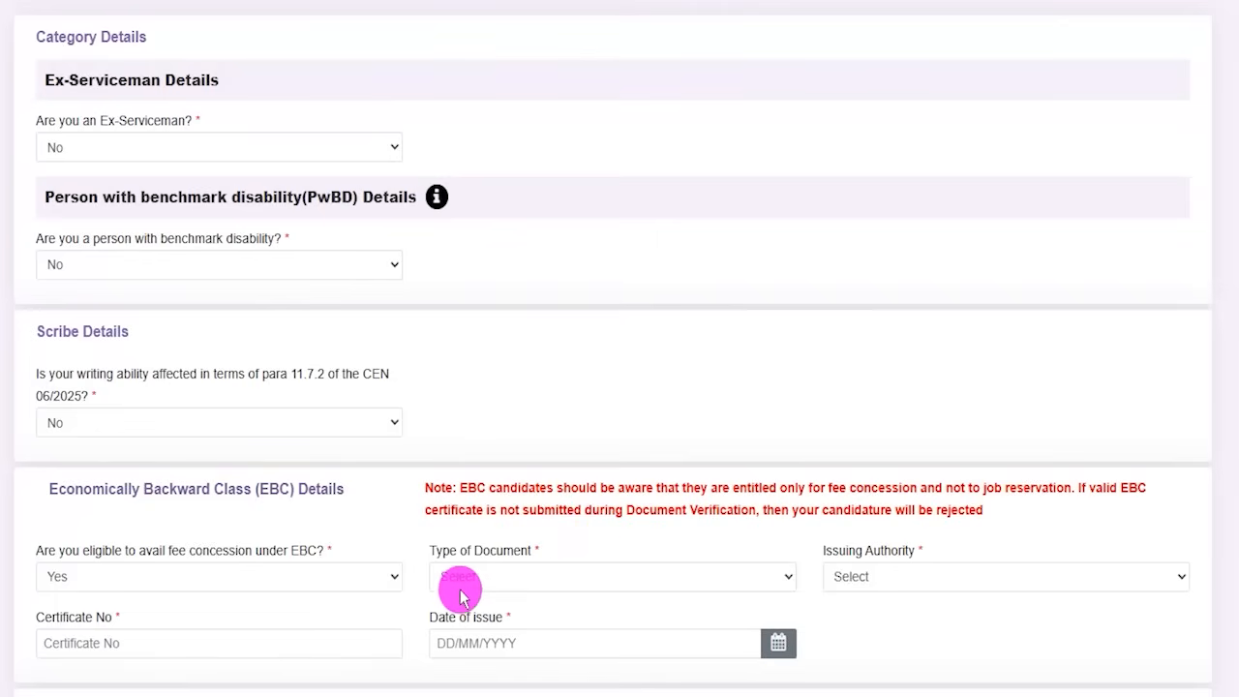
# - Examine the EBC document types, issuing authorities, certificate number and date of issue fields without filling them in
pyautogui.scroll(-1, 481, 599)
pyautogui.click(491, 544)
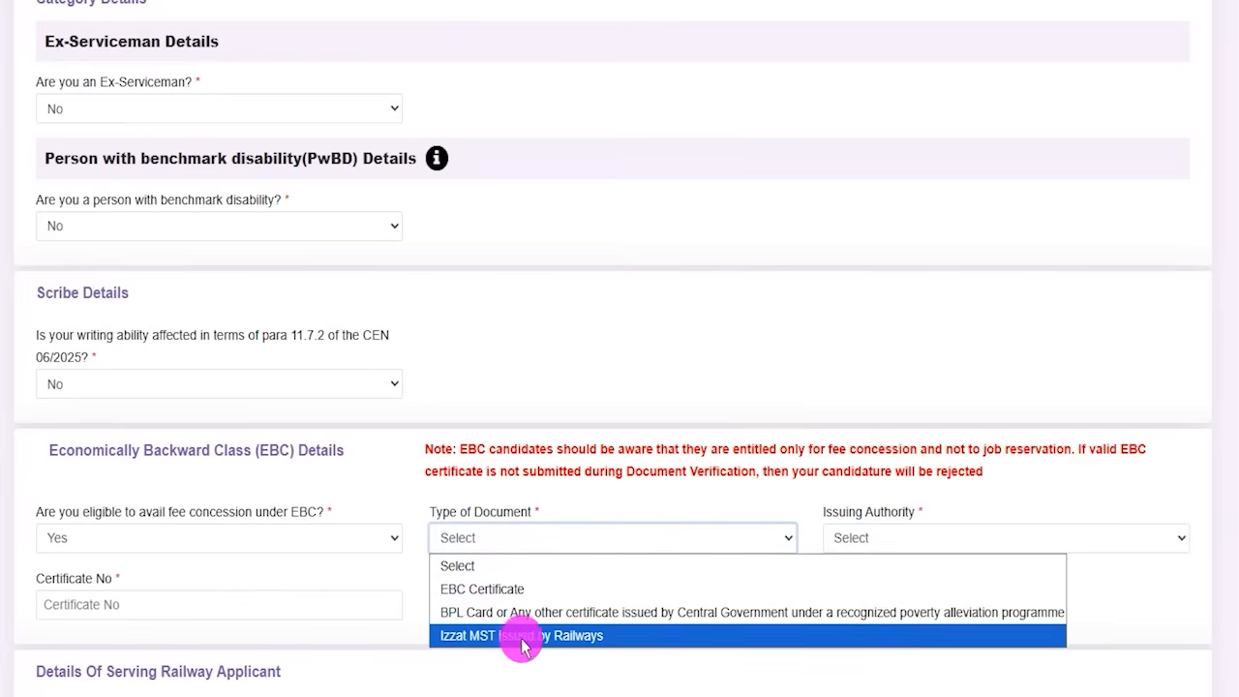
pyautogui.click(904, 513)
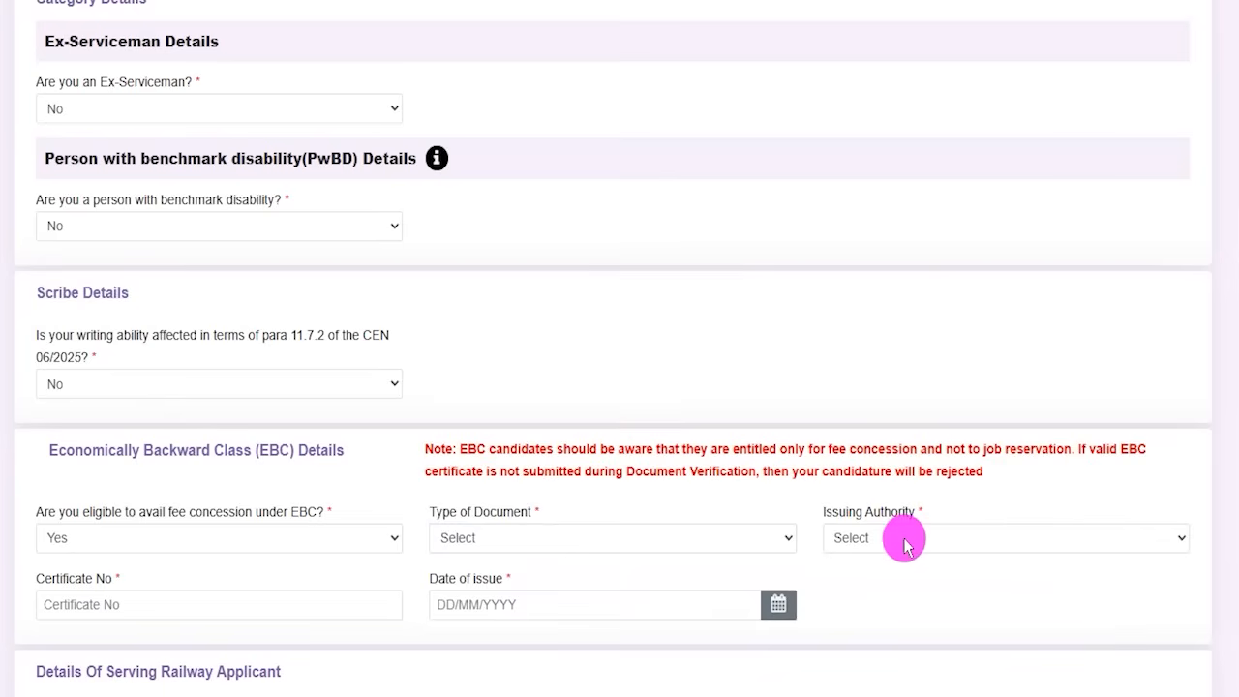
pyautogui.click(904, 540)
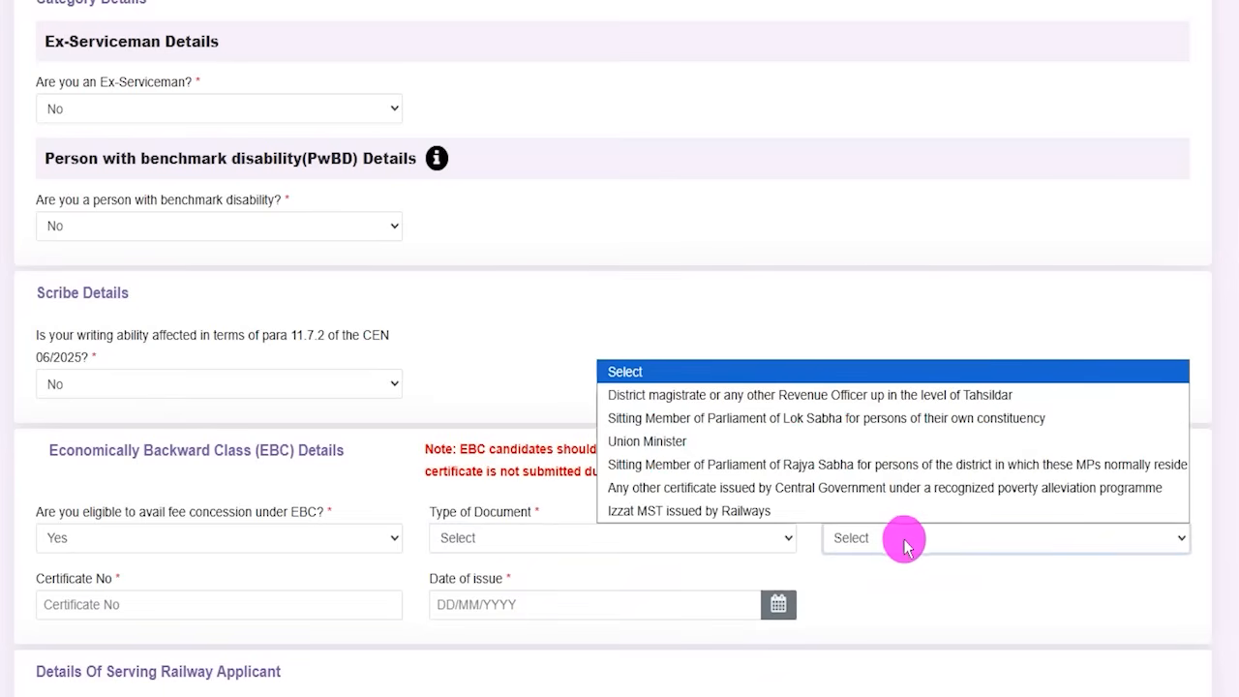
pyautogui.click(174, 605)
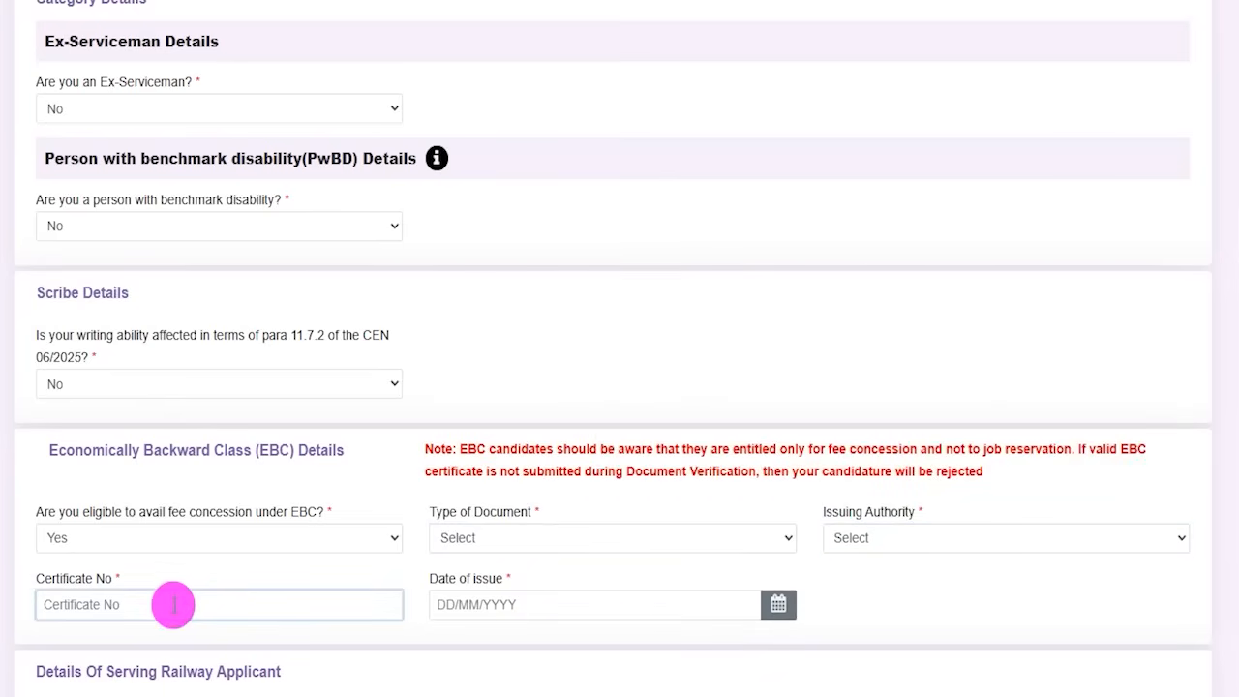
pyautogui.click(778, 604)
pyautogui.click(852, 598)
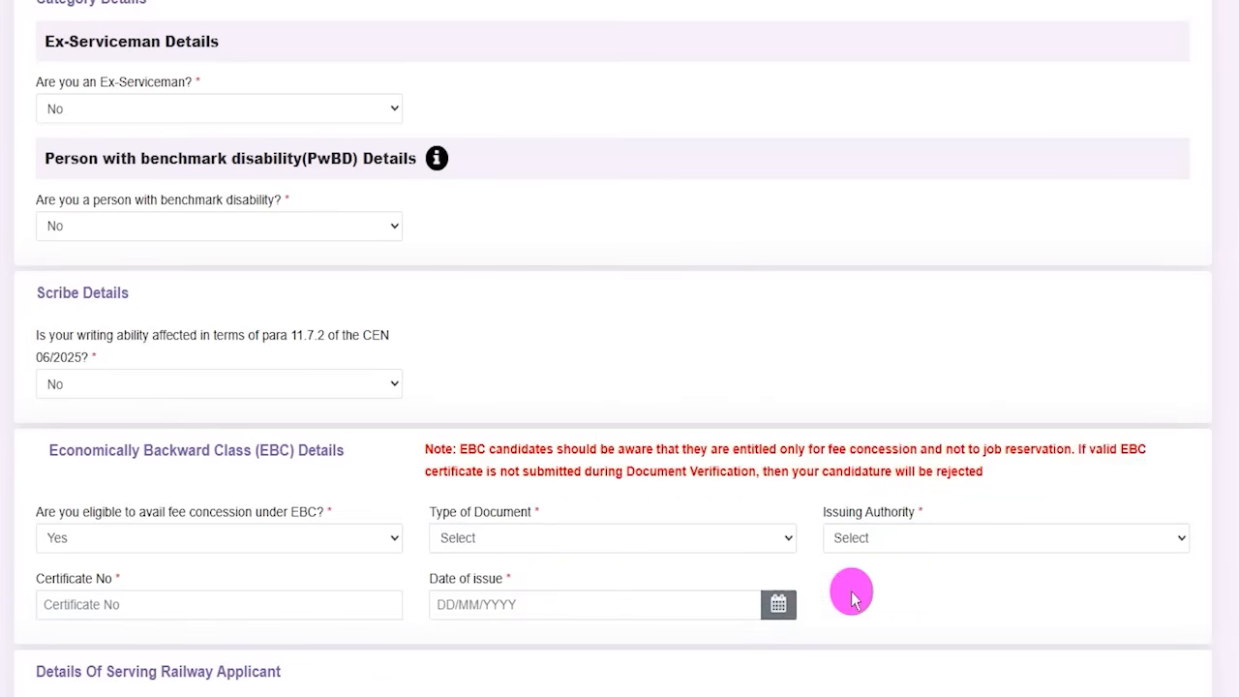
# - Set the answer on EBC fee concession eligibility back to No
pyautogui.click(291, 538)
pyautogui.click(114, 608)
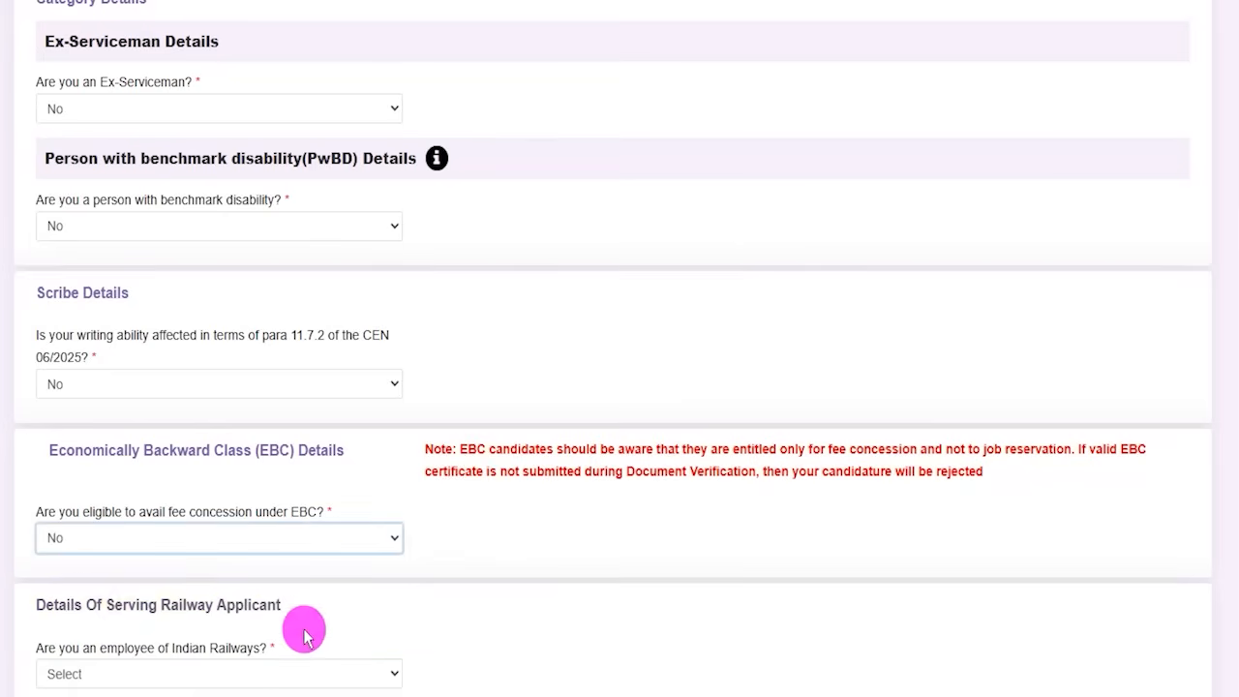
pyautogui.click(465, 562)
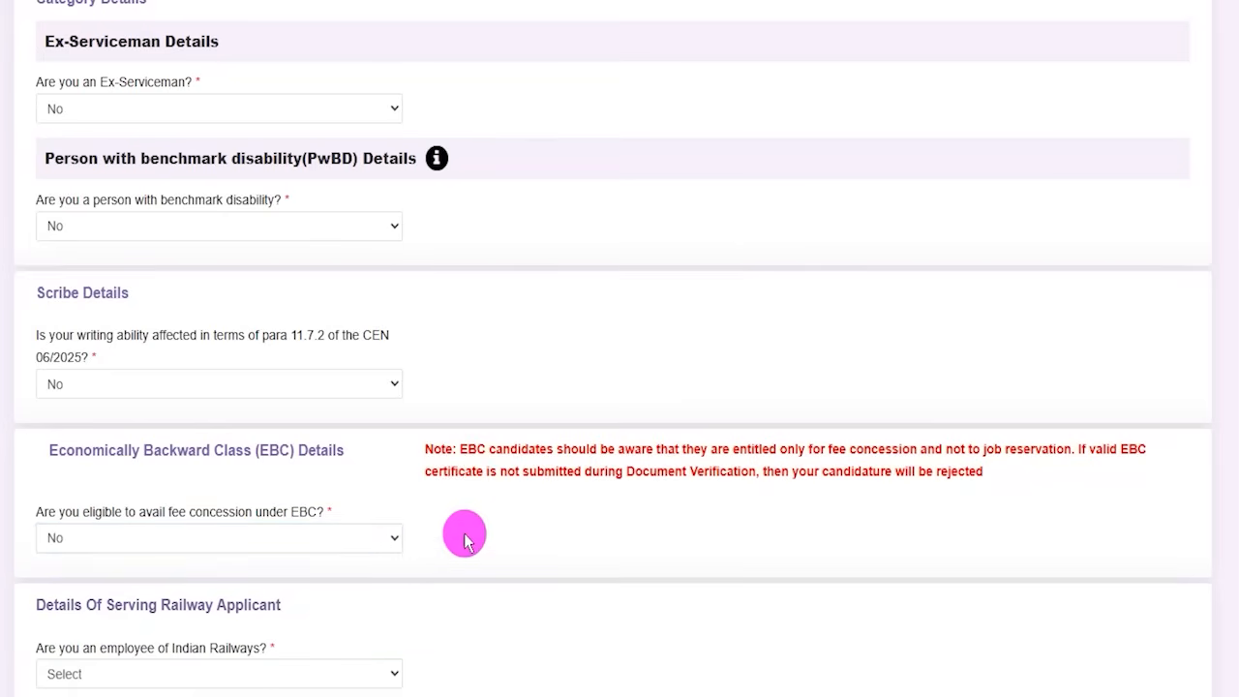
# - Answer Yes to being an employee of Indian Railways in the serving railway applicant details
pyautogui.scroll(-1, 465, 639)
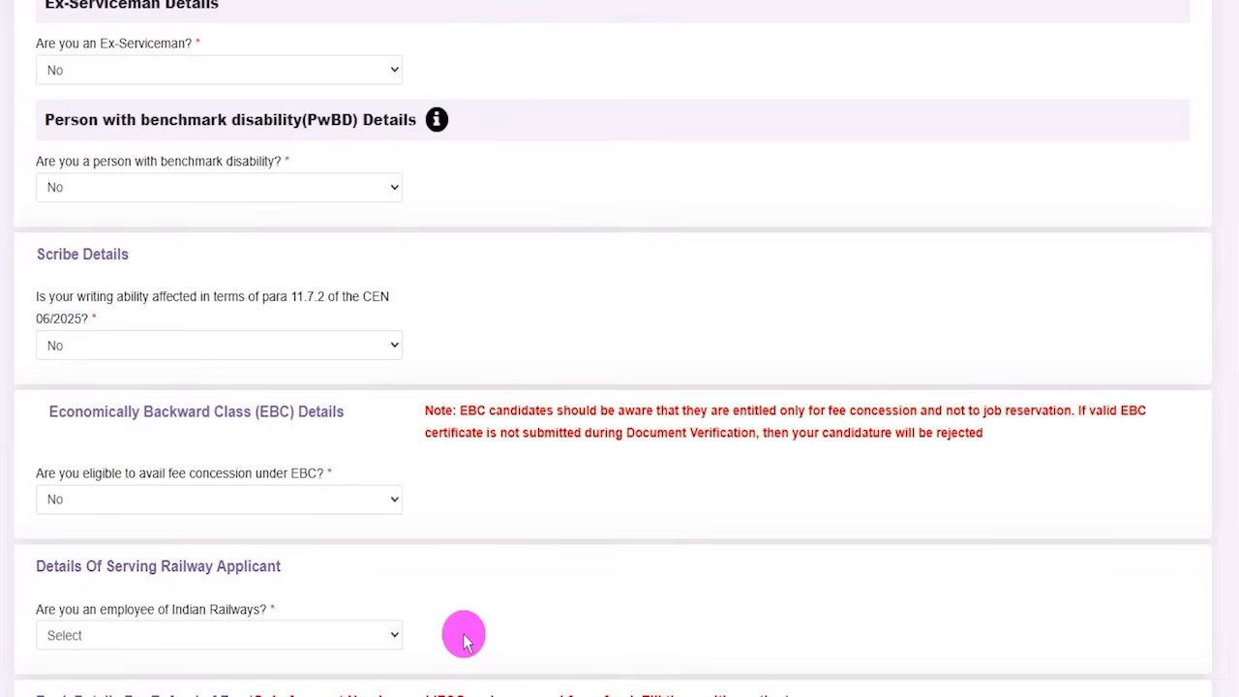
pyautogui.moveTo(97, 566); pyautogui.dragTo(221, 567)
pyautogui.click(184, 629)
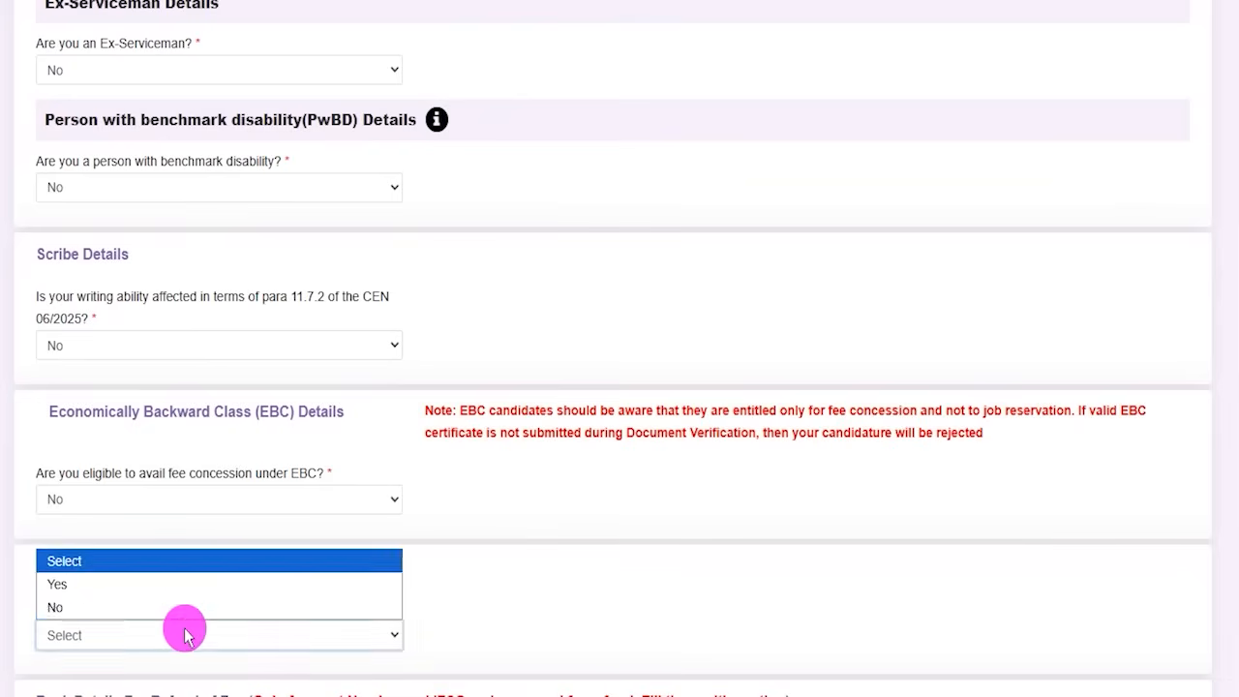
pyautogui.click(111, 584)
pyautogui.click(415, 592)
pyautogui.scroll(-1, 421, 600)
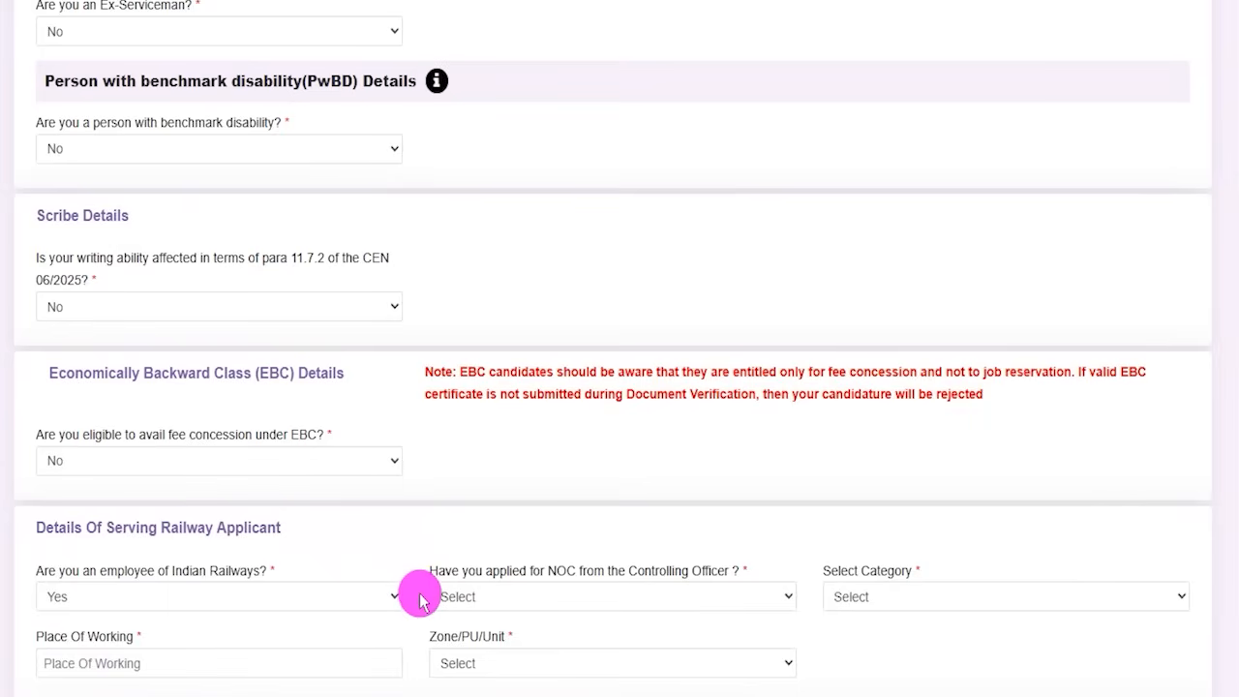
# - Go through the NOC, category, place of working and Zone/PU/Unit fields for railway employees without filling them in
pyautogui.scroll(-1, 419, 601)
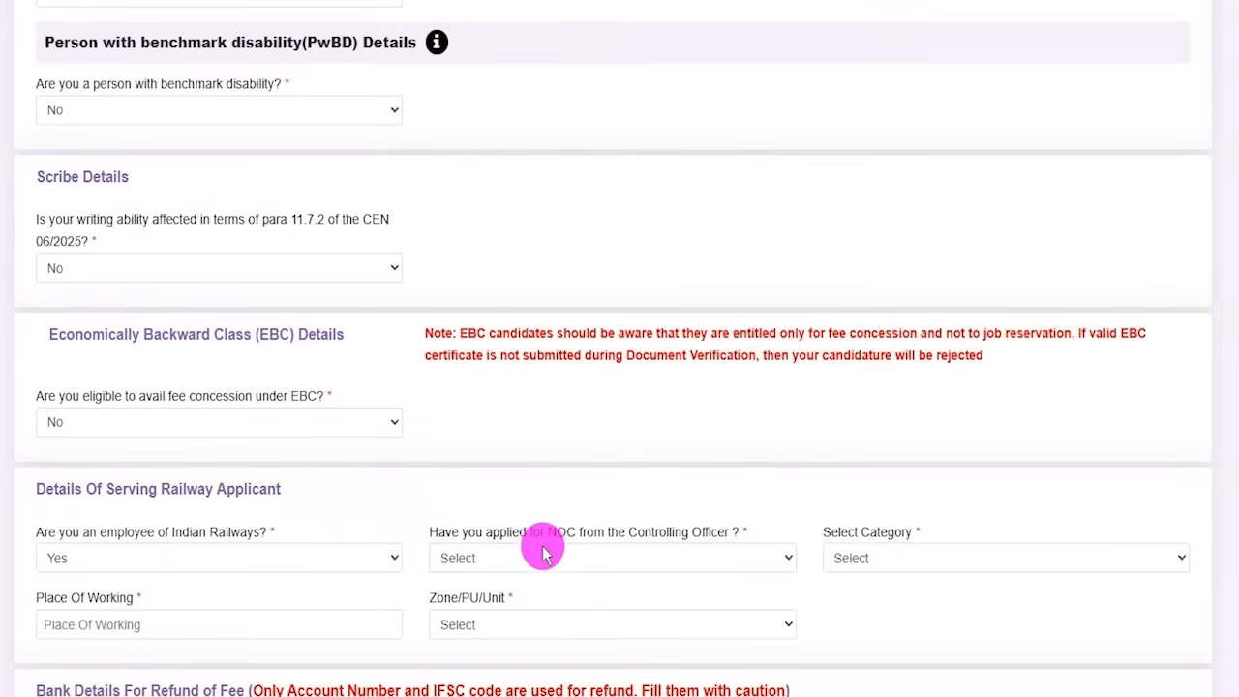
pyautogui.moveTo(501, 535); pyautogui.dragTo(520, 556)
pyautogui.click(511, 559)
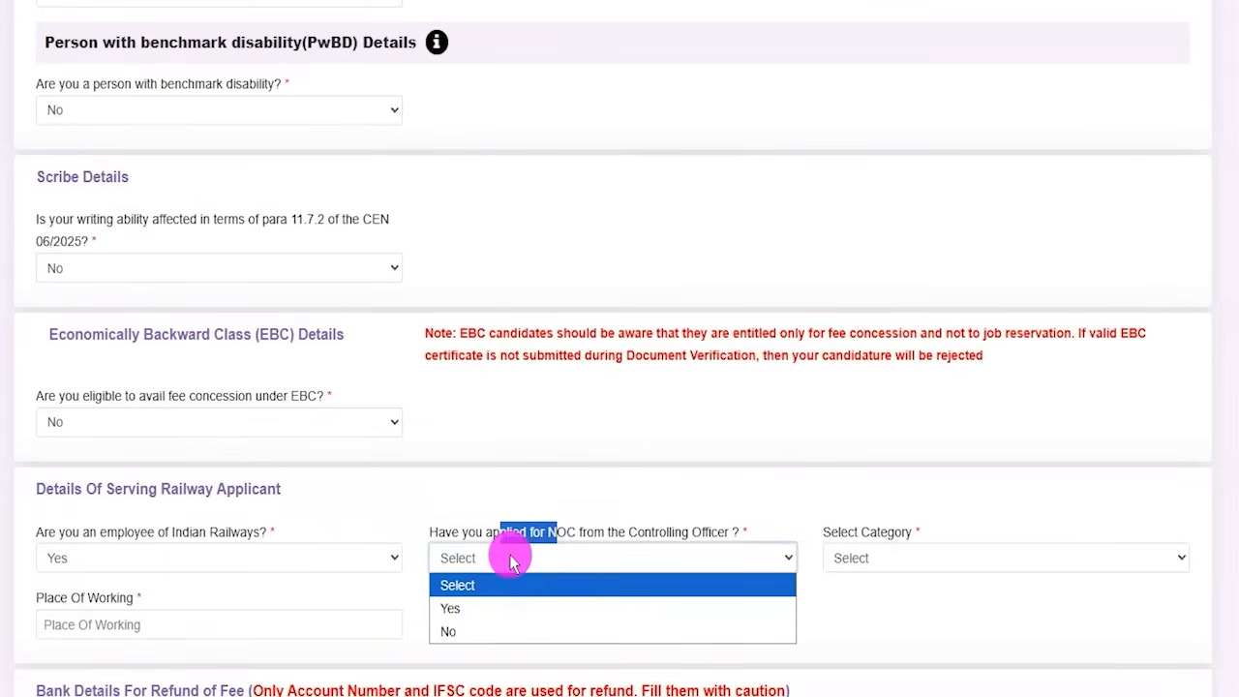
pyautogui.click(509, 557)
pyautogui.click(861, 560)
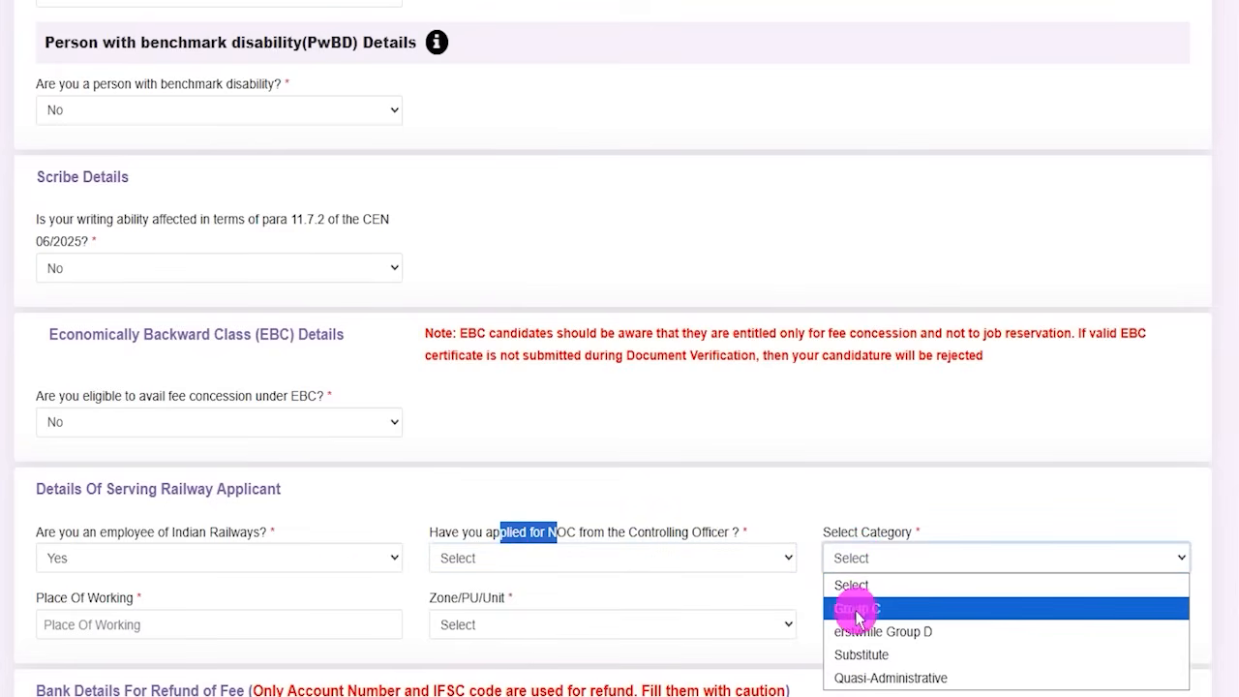
pyautogui.moveTo(82, 600); pyautogui.dragTo(123, 613)
pyautogui.click(123, 613)
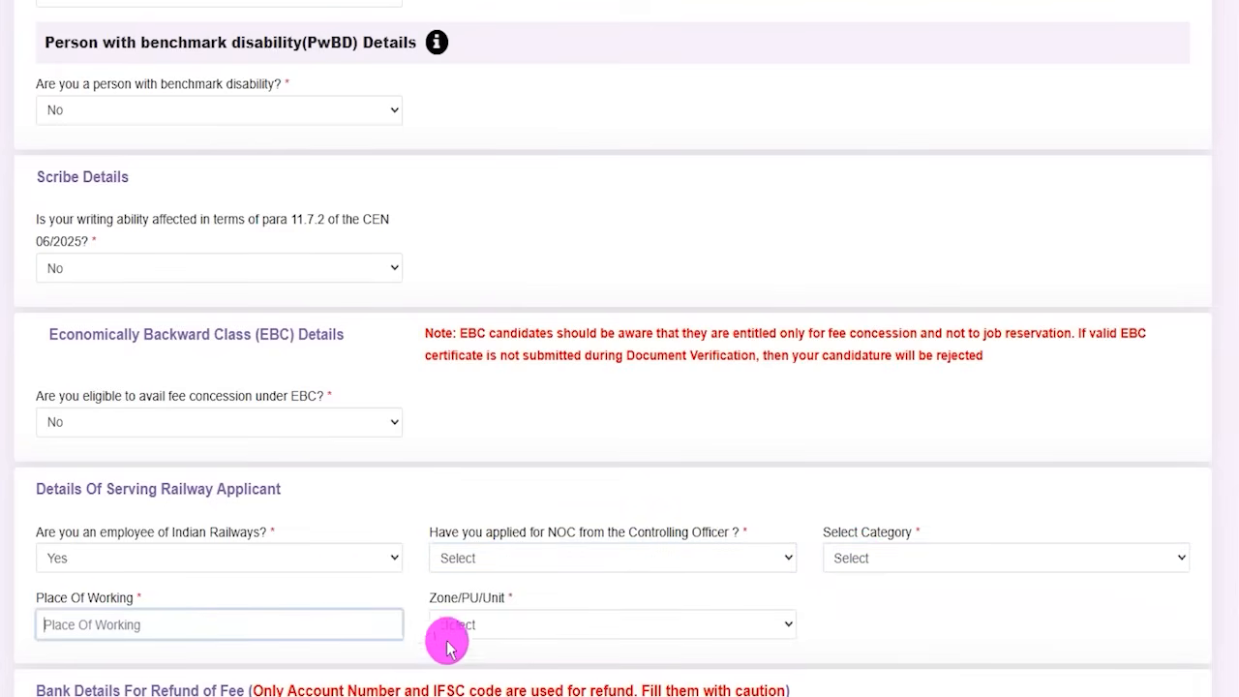
pyautogui.click(493, 627)
pyautogui.click(494, 627)
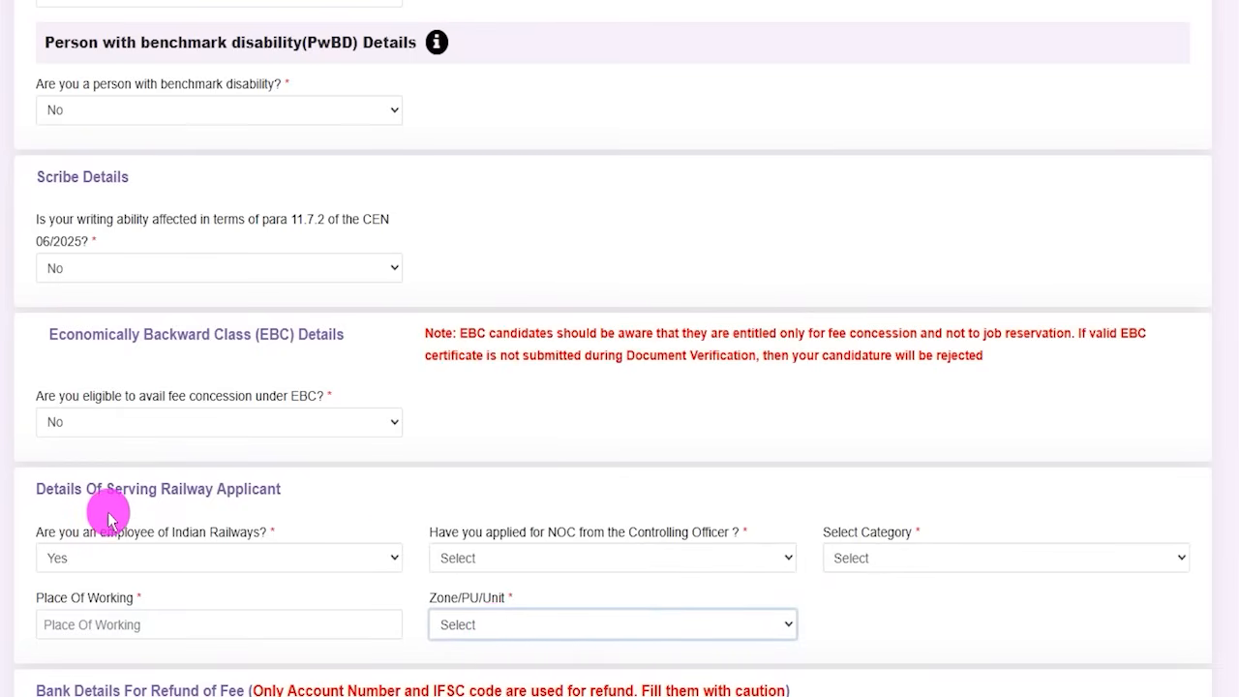
# - Point out the serving railway applicant heading and set the answer on being an Indian Railways employee to No
pyautogui.moveTo(114, 490); pyautogui.dragTo(215, 490)
pyautogui.click(157, 565)
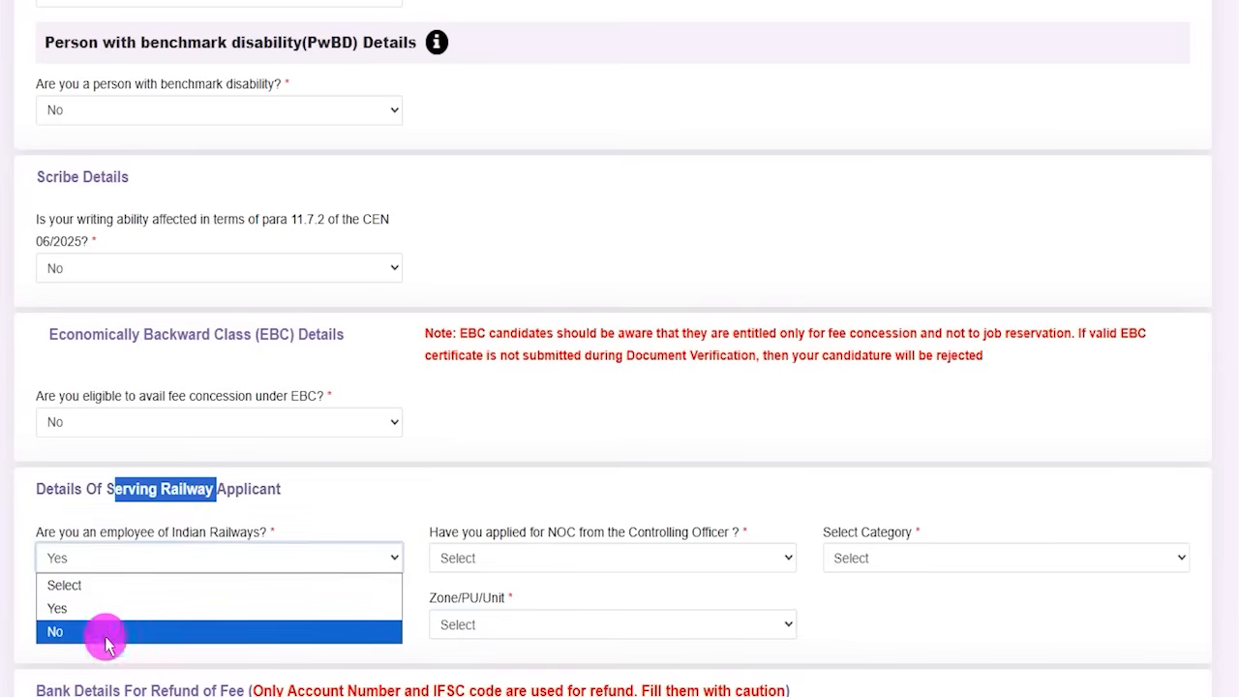
pyautogui.press('Return')
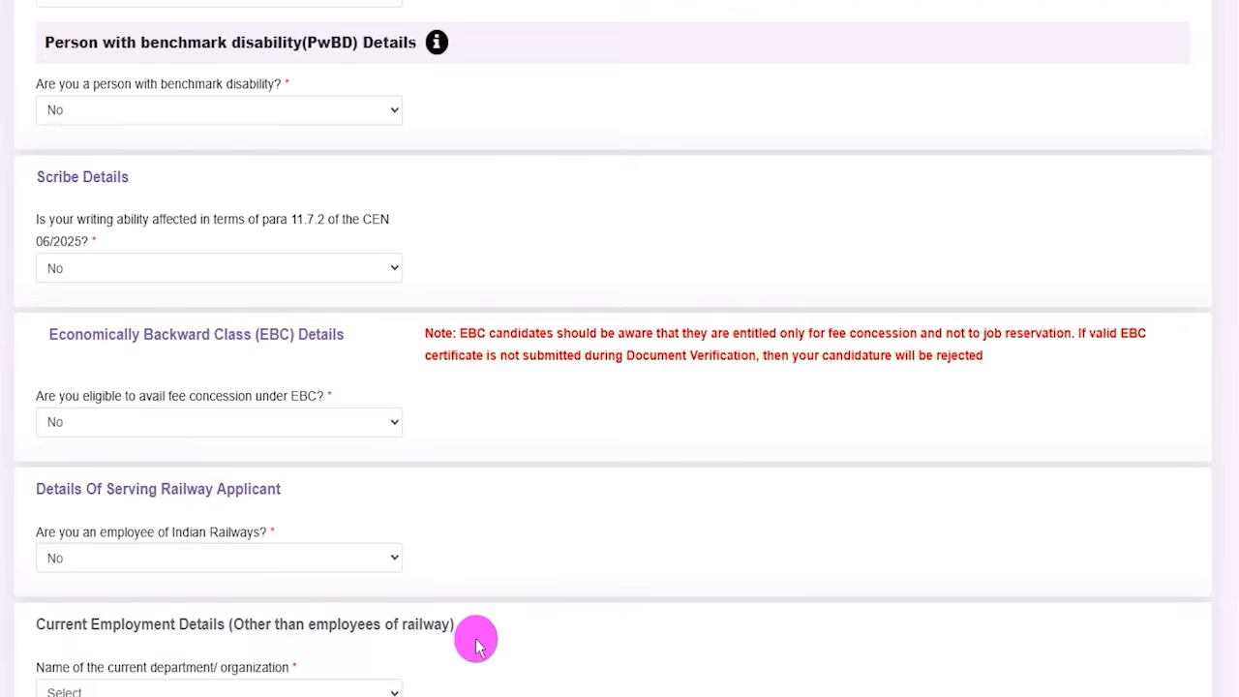
# - Set the current department/organization to Central Government in the current employment details for non-railway employees
pyautogui.moveTo(60, 623); pyautogui.dragTo(163, 624)
pyautogui.scroll(-1, 165, 630)
pyautogui.scroll(-1, 165, 629)
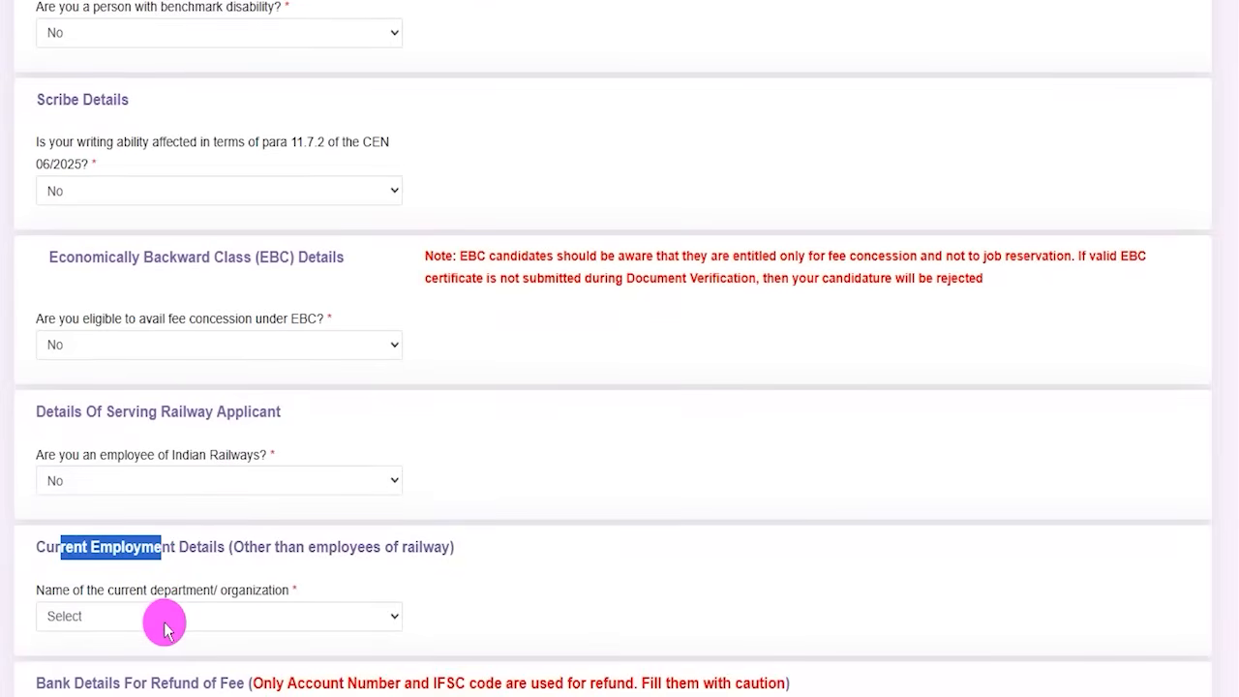
pyautogui.click(167, 619)
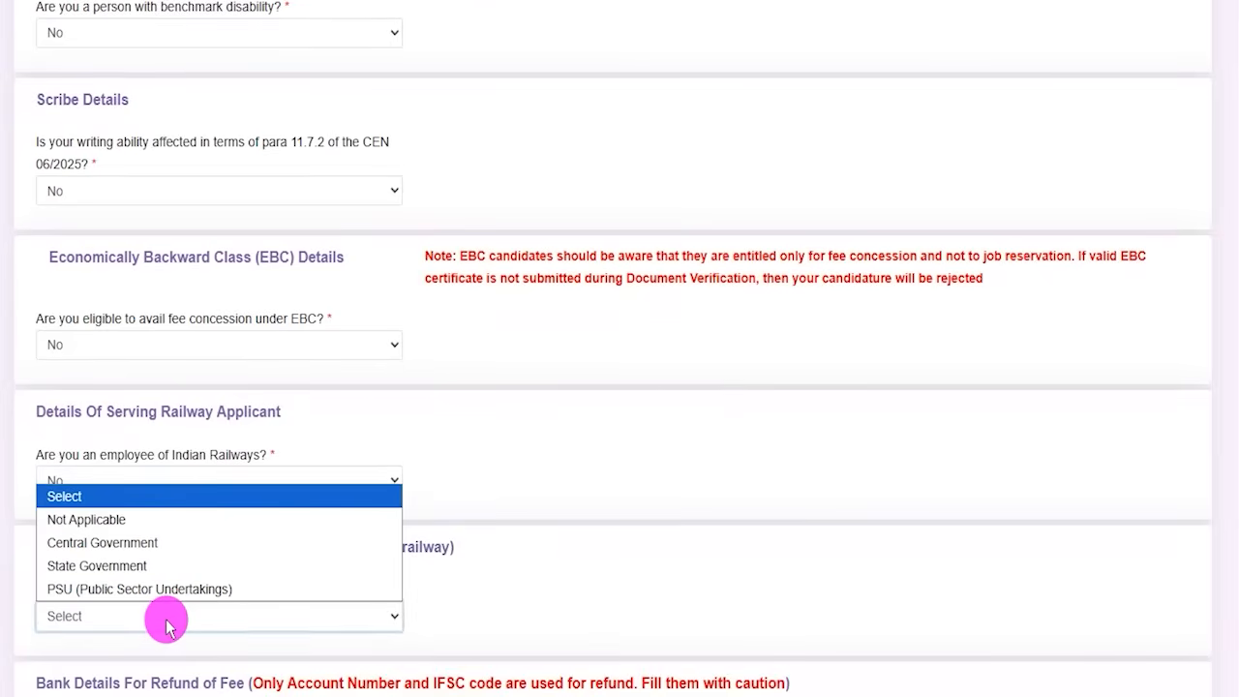
pyautogui.click(125, 543)
pyautogui.click(600, 429)
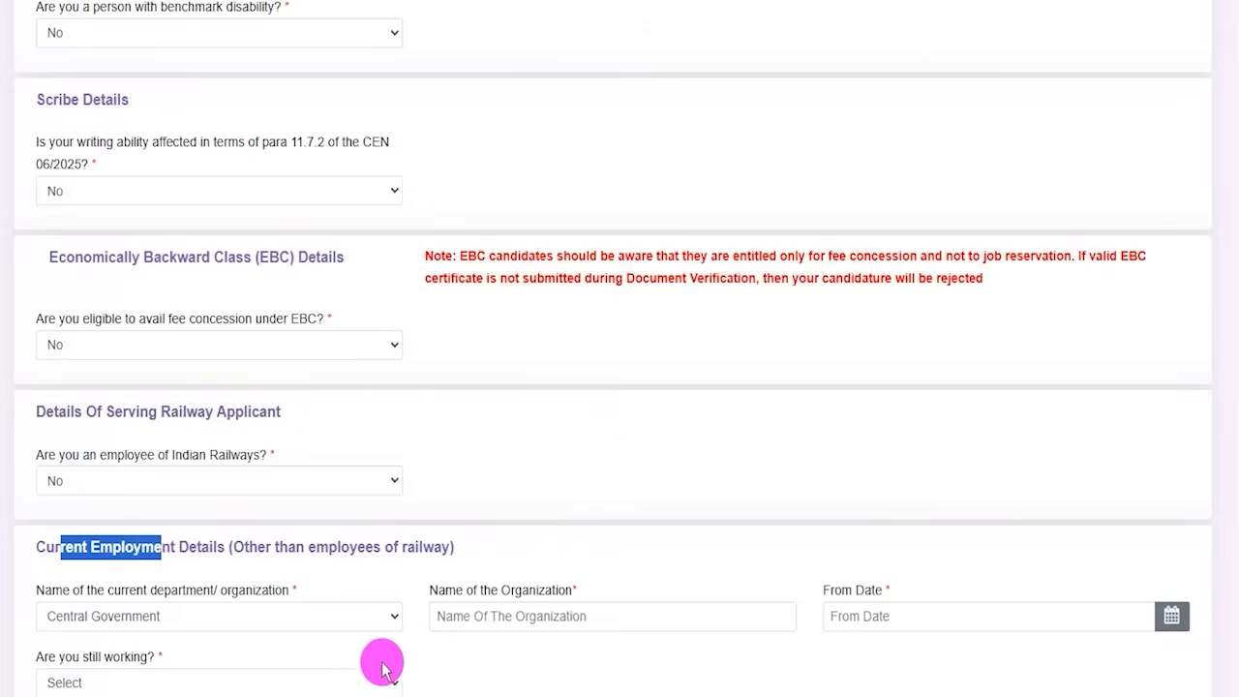
# - Go through the organization name and From Date fields, viewing the From Date calendar without filling anything in
pyautogui.click(494, 674)
pyautogui.scroll(-1, 495, 675)
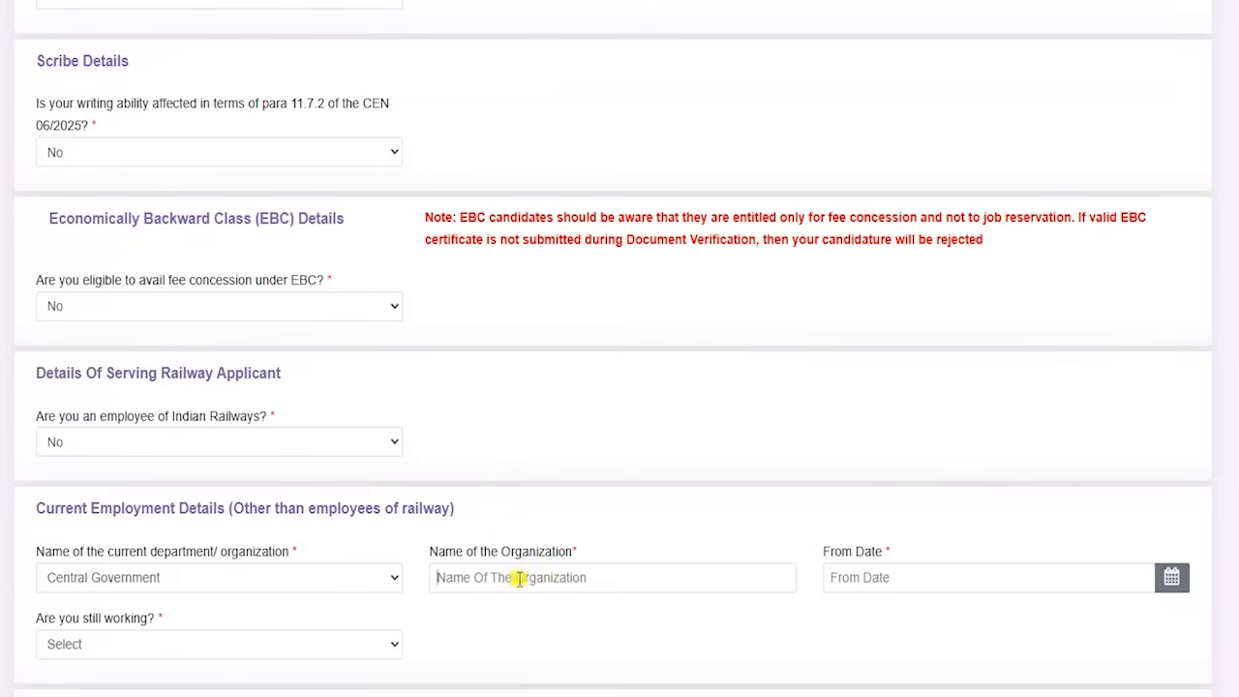
pyautogui.click(871, 581)
pyautogui.click(874, 634)
pyautogui.click(1173, 582)
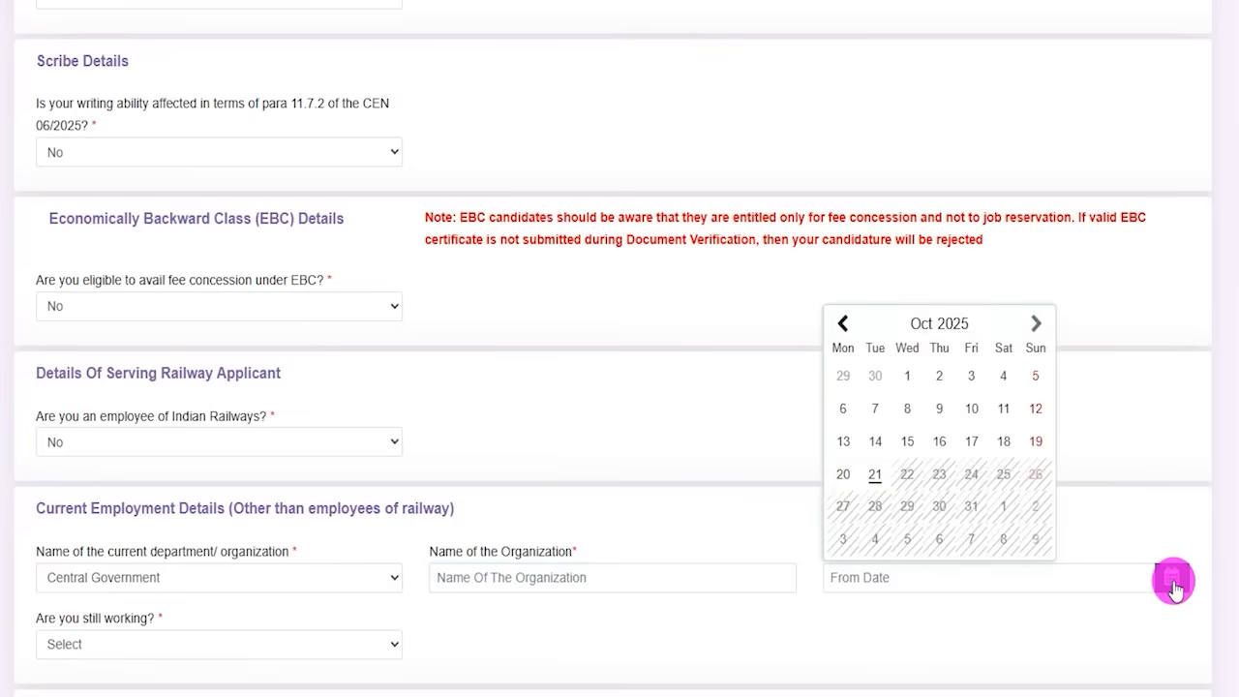
pyautogui.click(974, 614)
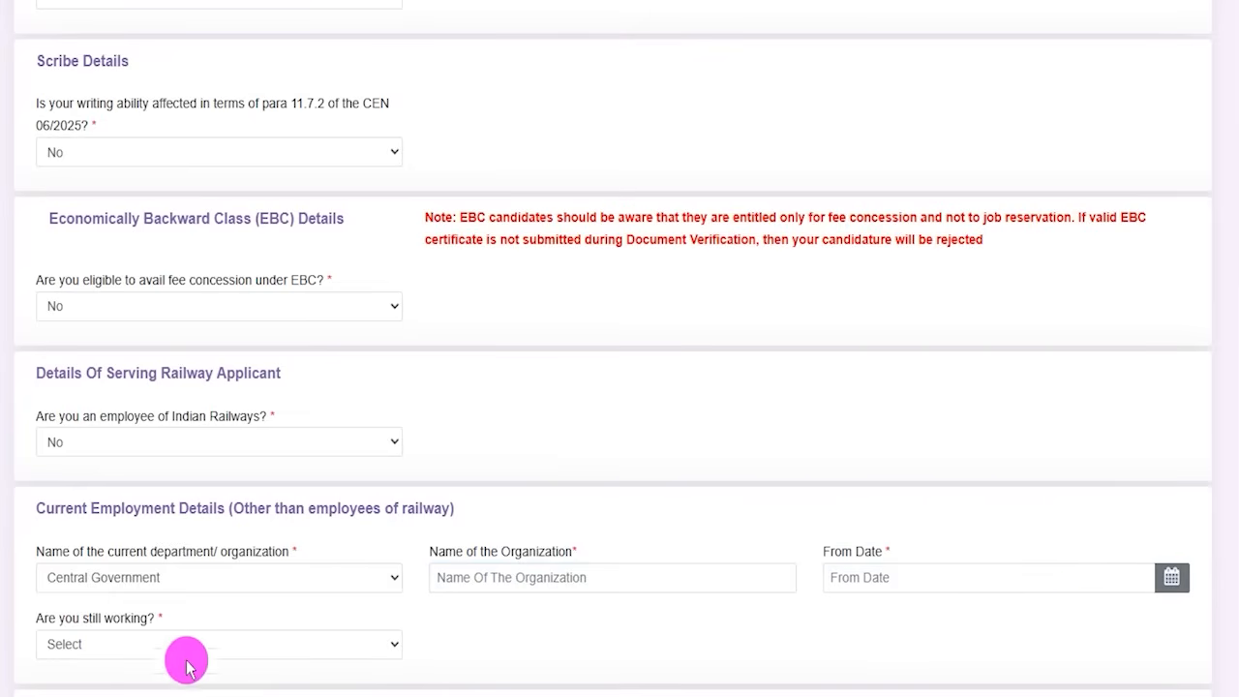
# - Answer No to still working and view the To Date calendar without picking a date
pyautogui.click(144, 647)
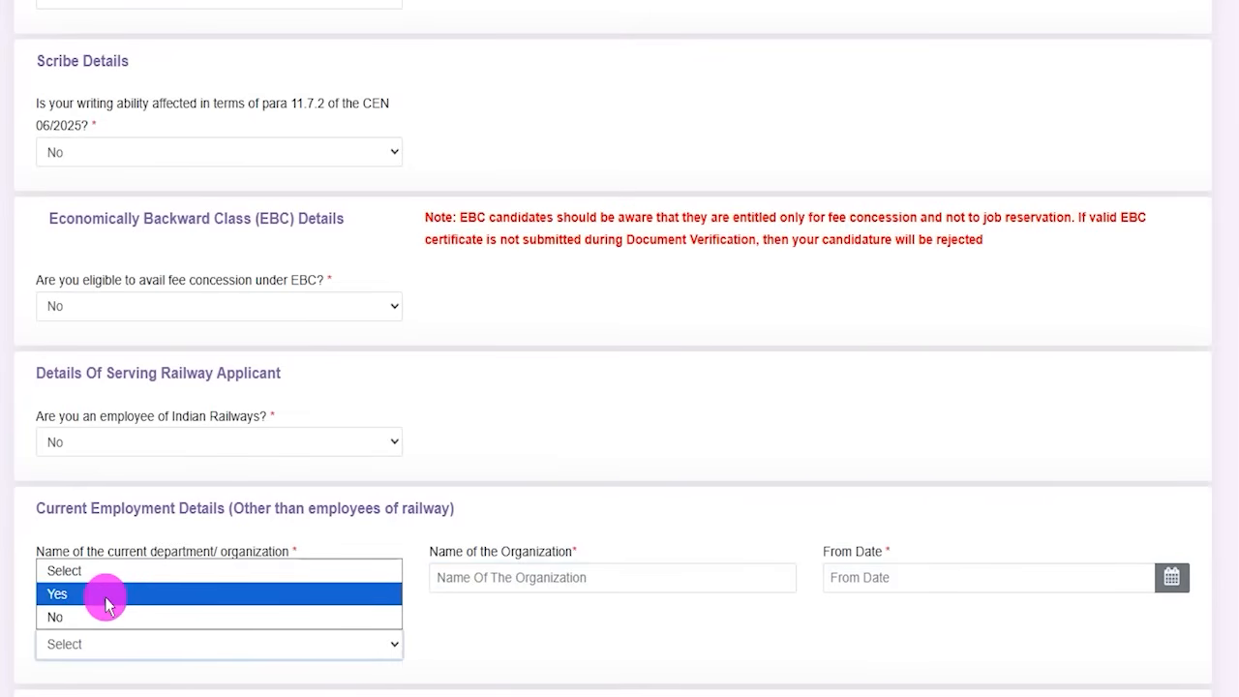
pyautogui.click(104, 617)
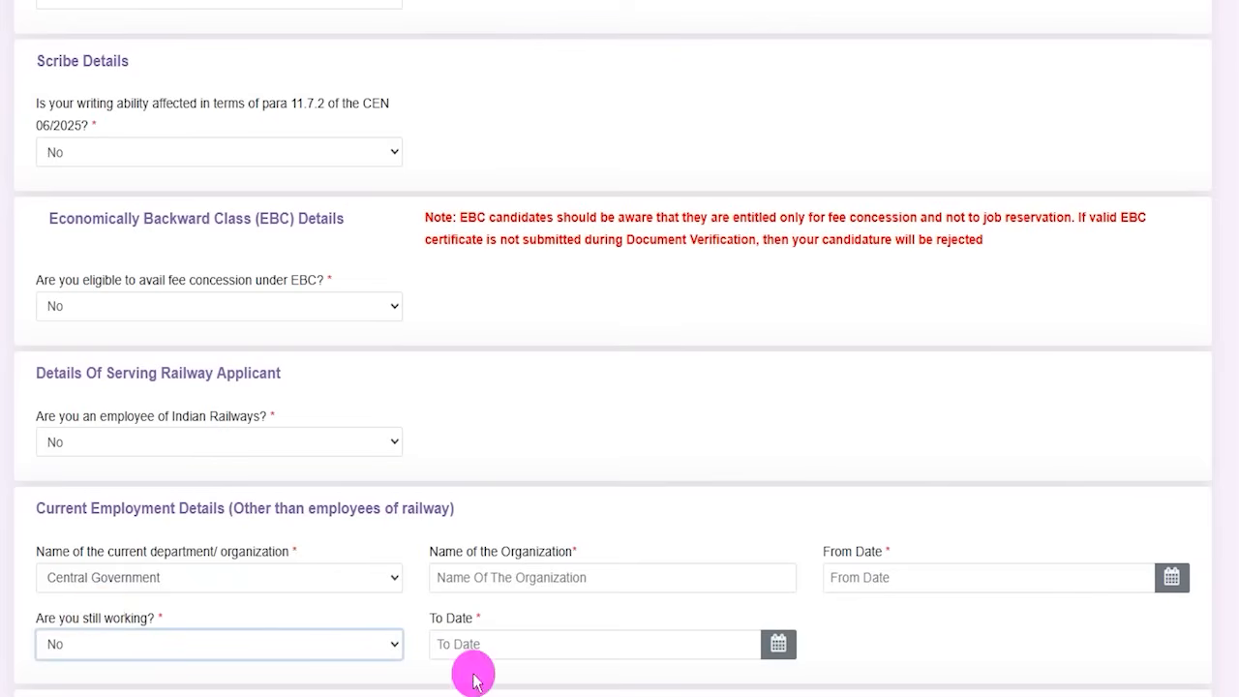
pyautogui.click(776, 651)
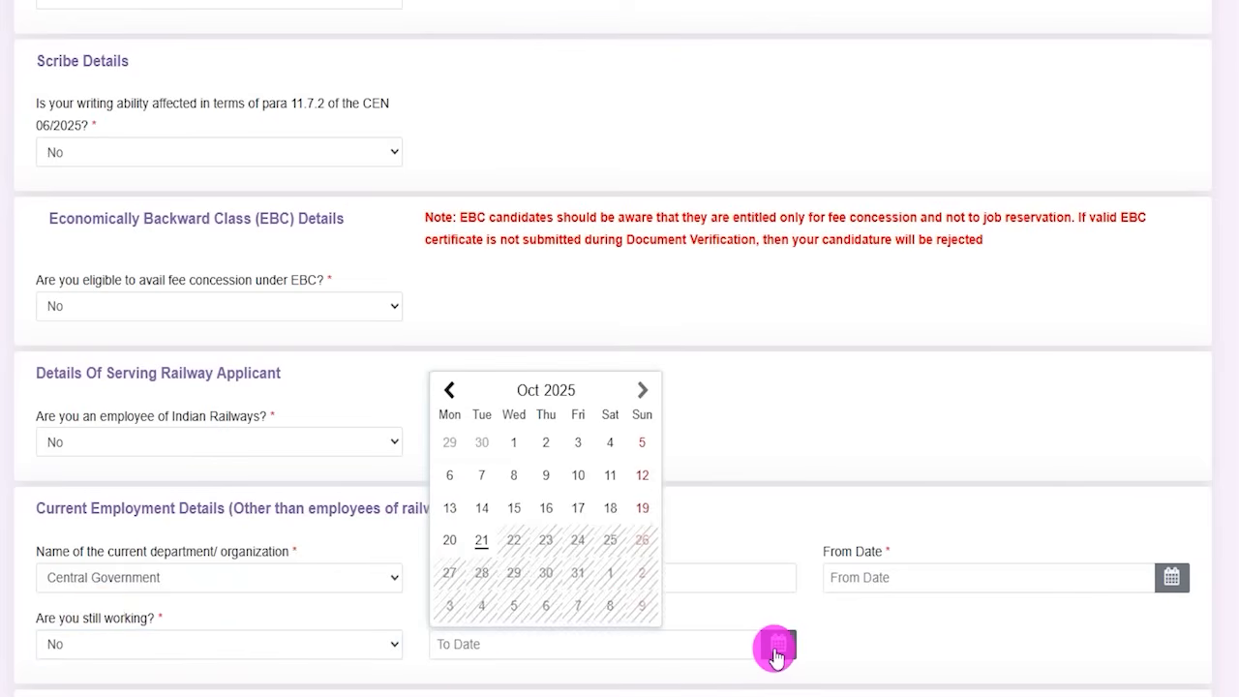
pyautogui.click(845, 644)
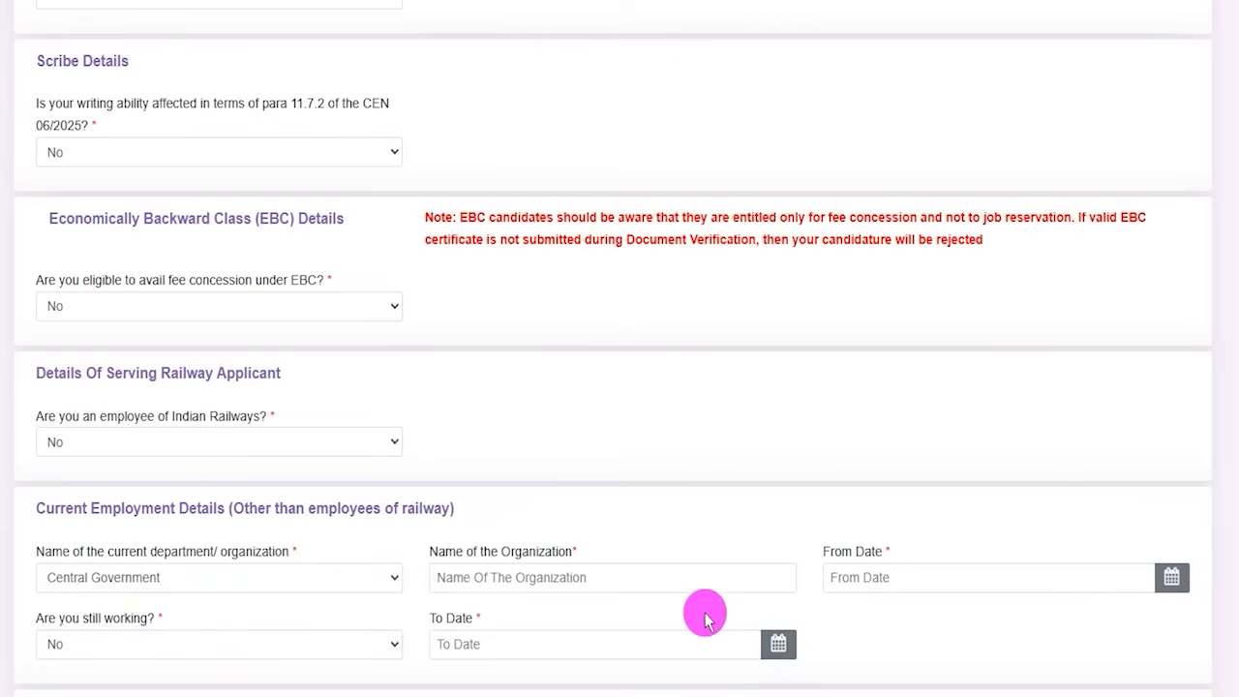
# - Set the name of the current department/organization to Not Applicable
pyautogui.click(351, 579)
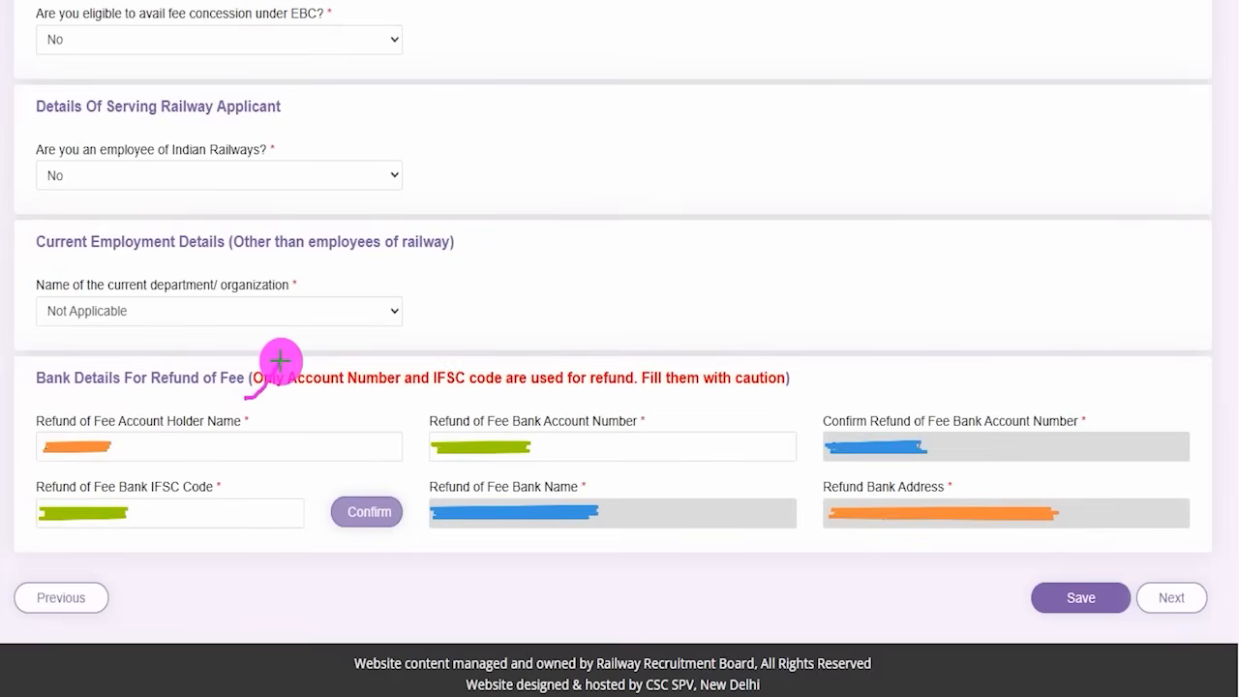
# - Mark the fee refund bank details from account holder name to bank address and point out how to save and continue
pyautogui.moveTo(235, 447); pyautogui.dragTo(288, 408)
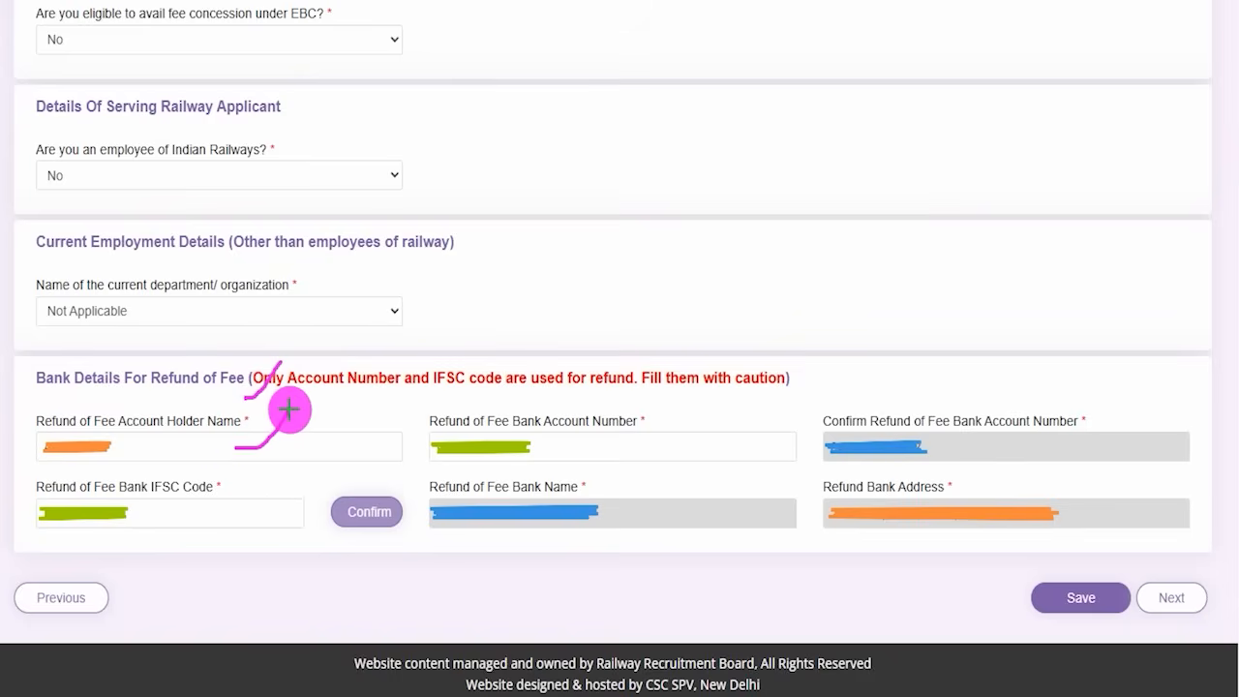
pyautogui.moveTo(656, 442); pyautogui.dragTo(693, 393)
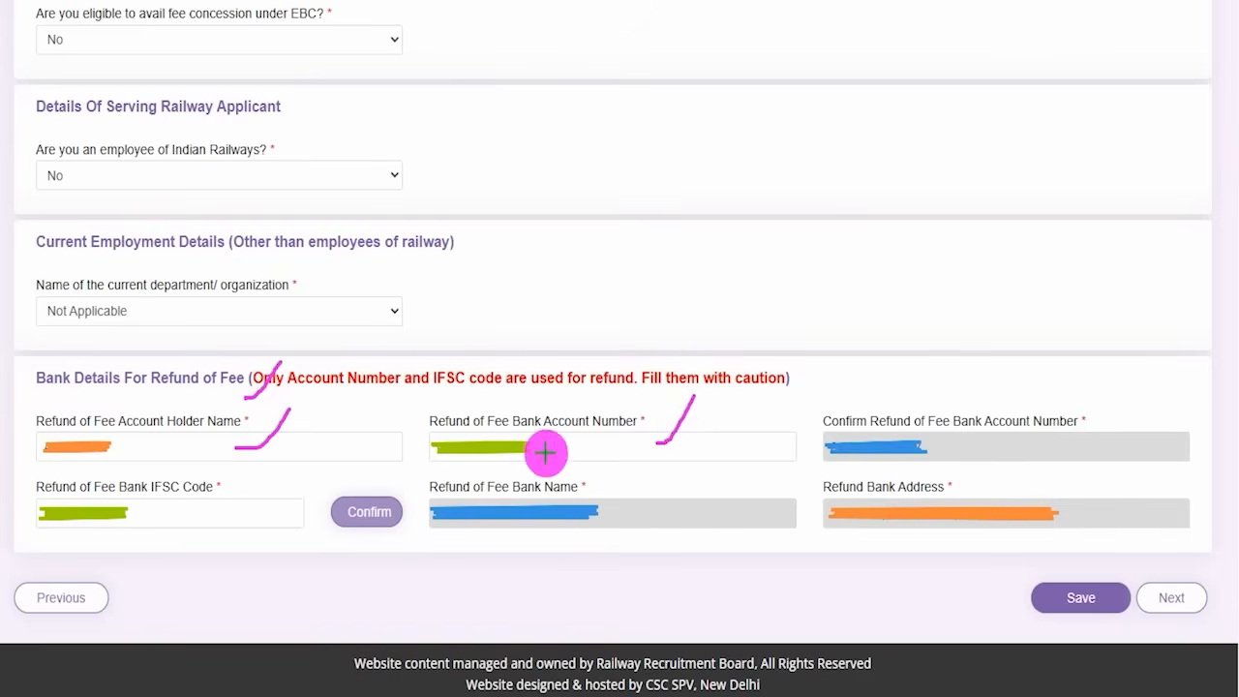
pyautogui.moveTo(226, 516); pyautogui.dragTo(262, 482)
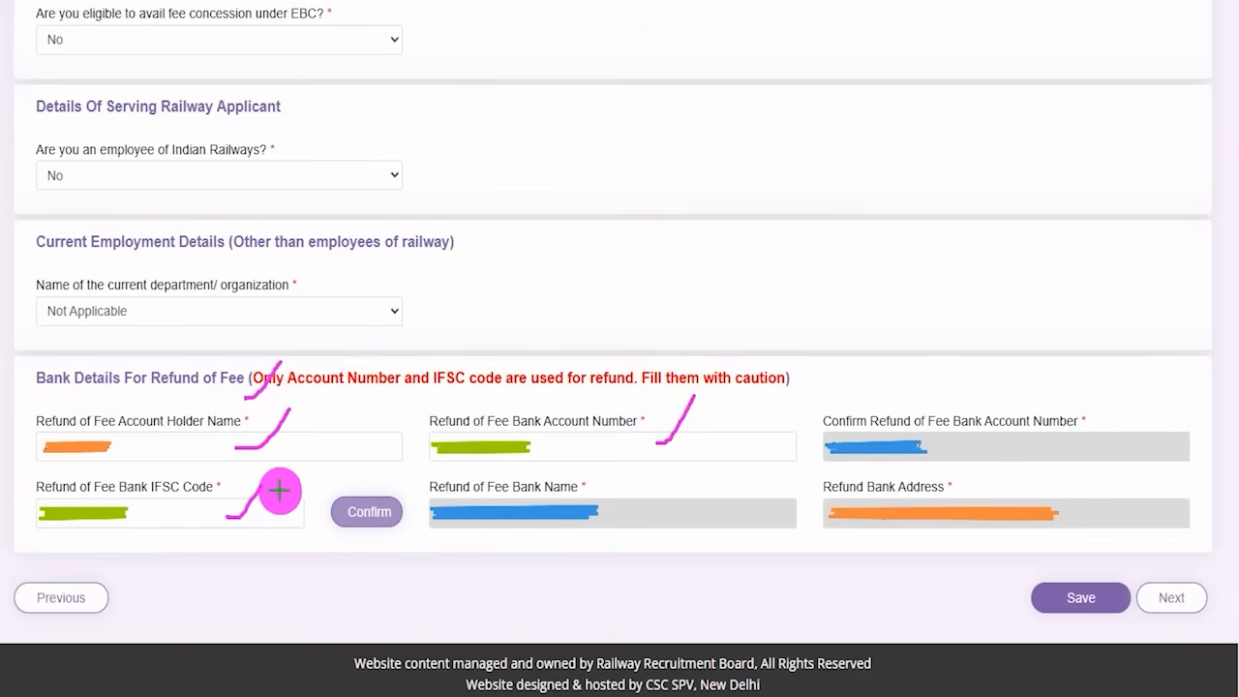
pyautogui.moveTo(394, 507); pyautogui.dragTo(414, 466)
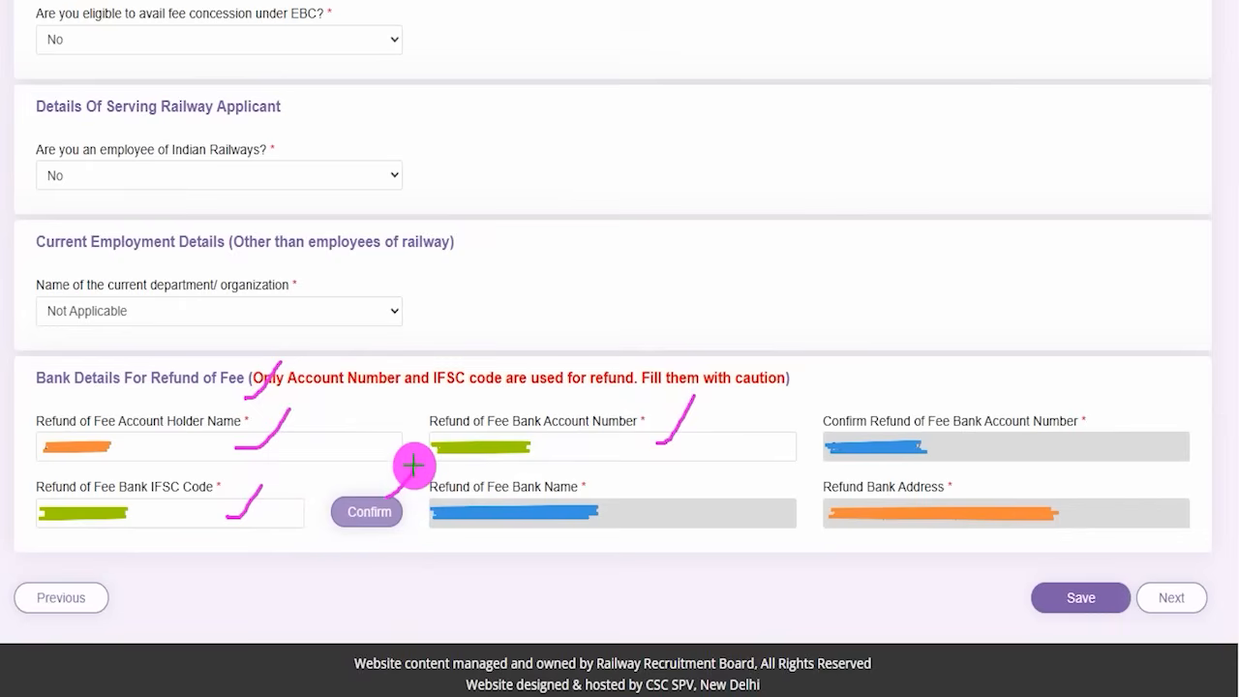
pyautogui.moveTo(619, 492)
pyautogui.mouseDown()
pyautogui.moveTo(659, 489)
pyautogui.moveTo(675, 472)
pyautogui.mouseUp()
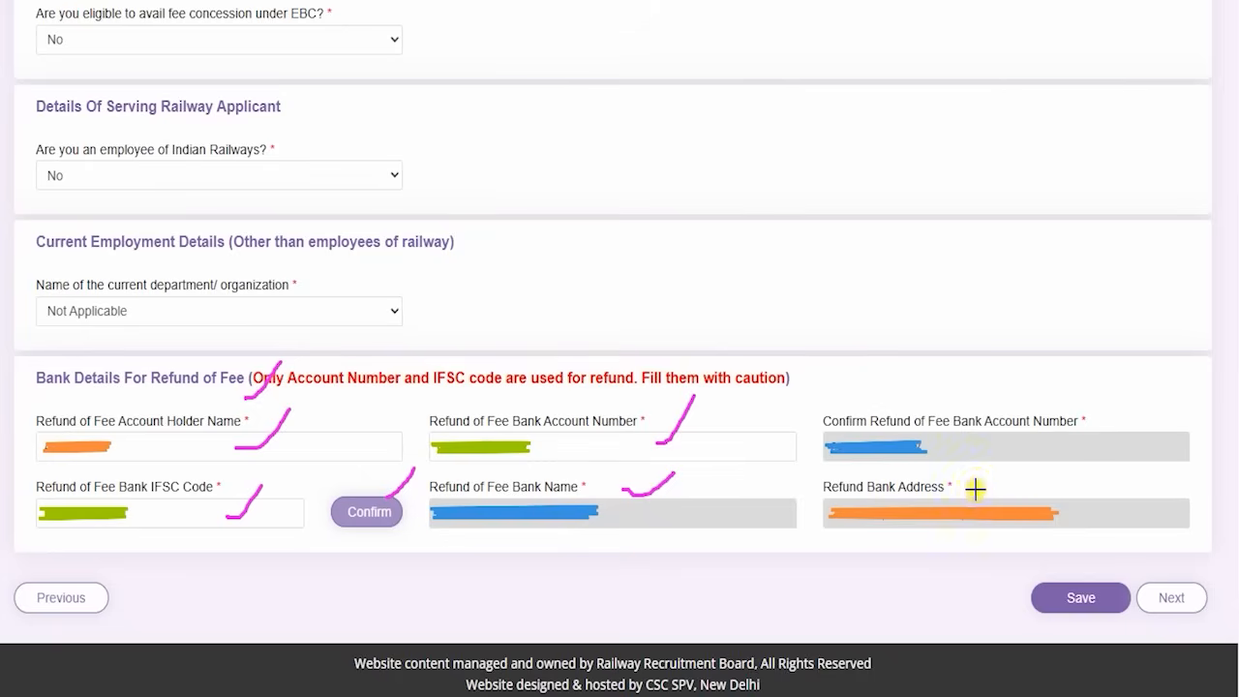
pyautogui.moveTo(974, 488); pyautogui.dragTo(997, 459)
pyautogui.moveTo(733, 588); pyautogui.dragTo(1018, 596)
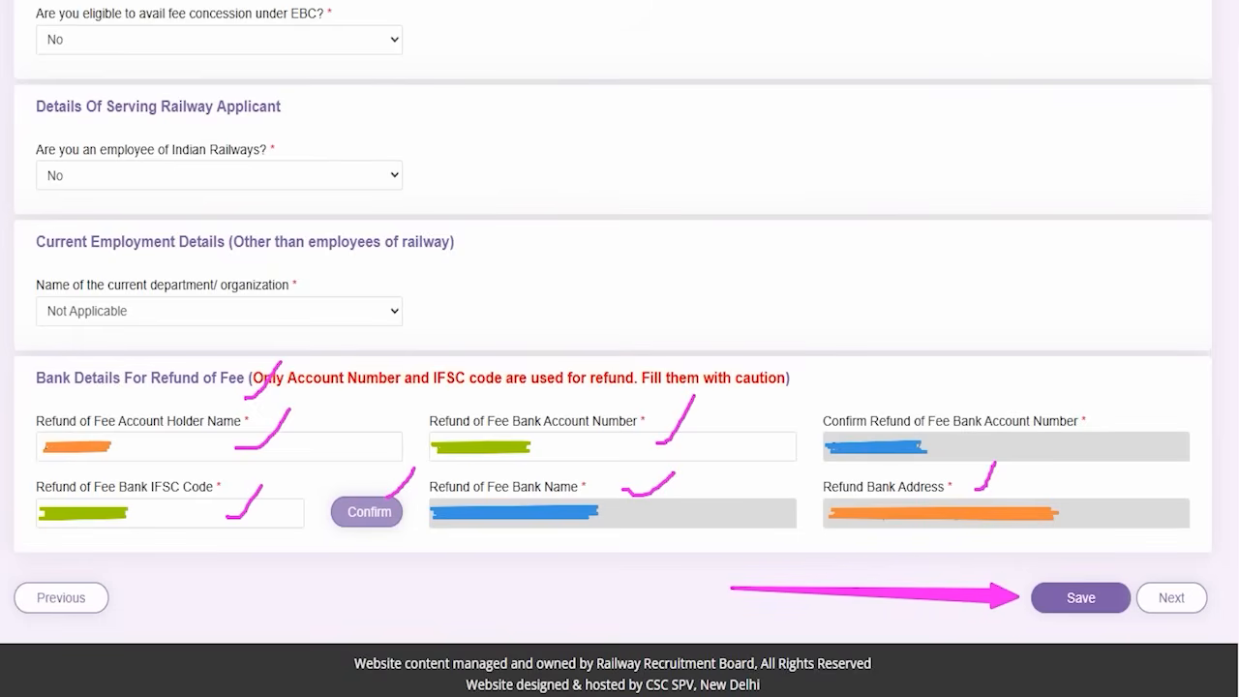
pyautogui.moveTo(1178, 370); pyautogui.dragTo(1178, 556)
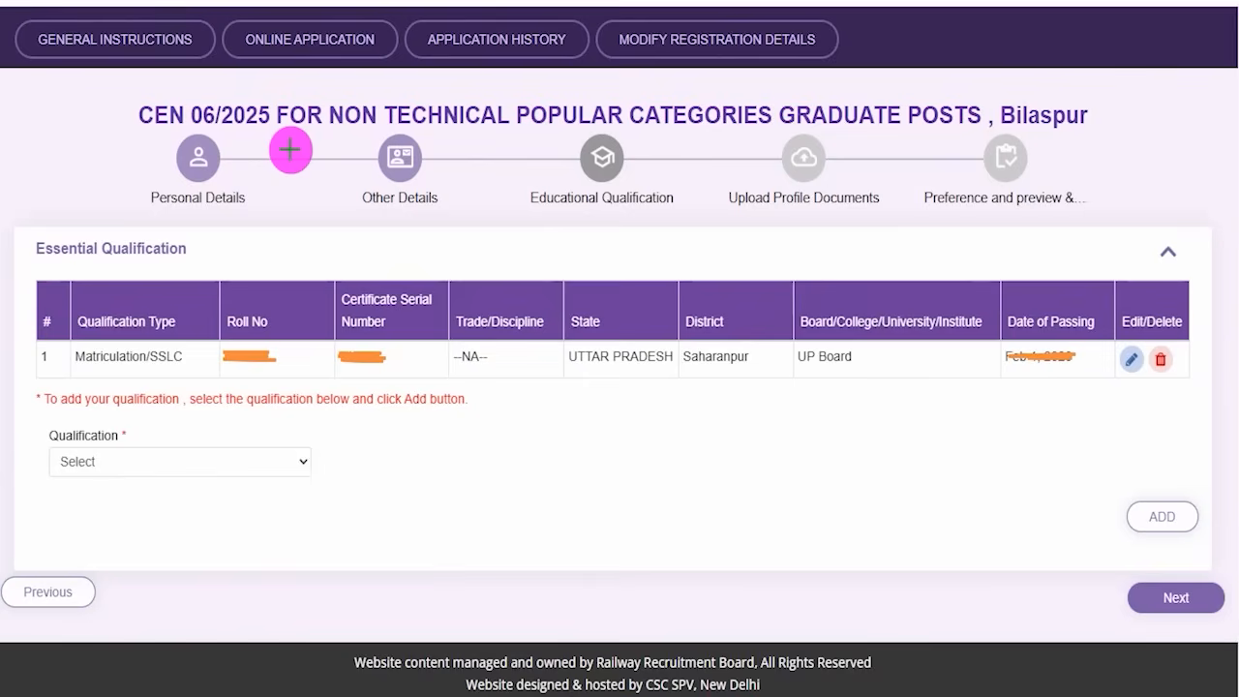
# - Mark the Educational Qualification stage, the columns of the Matriculation/SSLC entry, its edit option and the Qualification field
pyautogui.moveTo(539, 228); pyautogui.dragTo(598, 166)
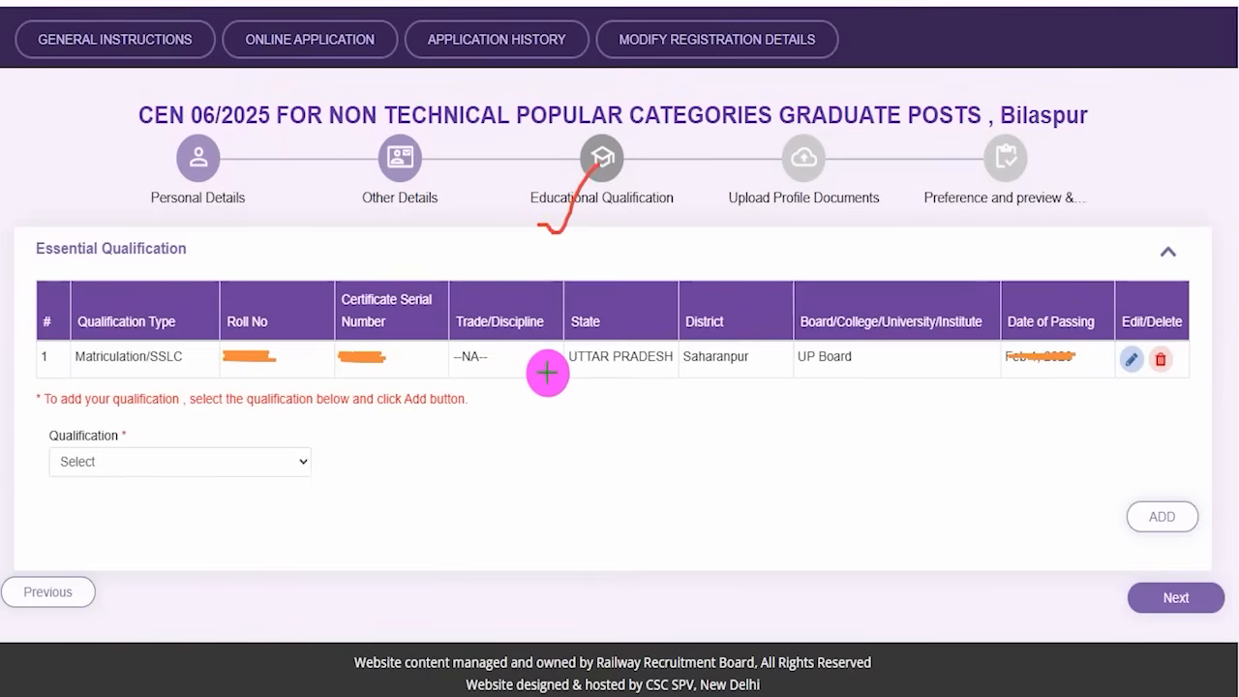
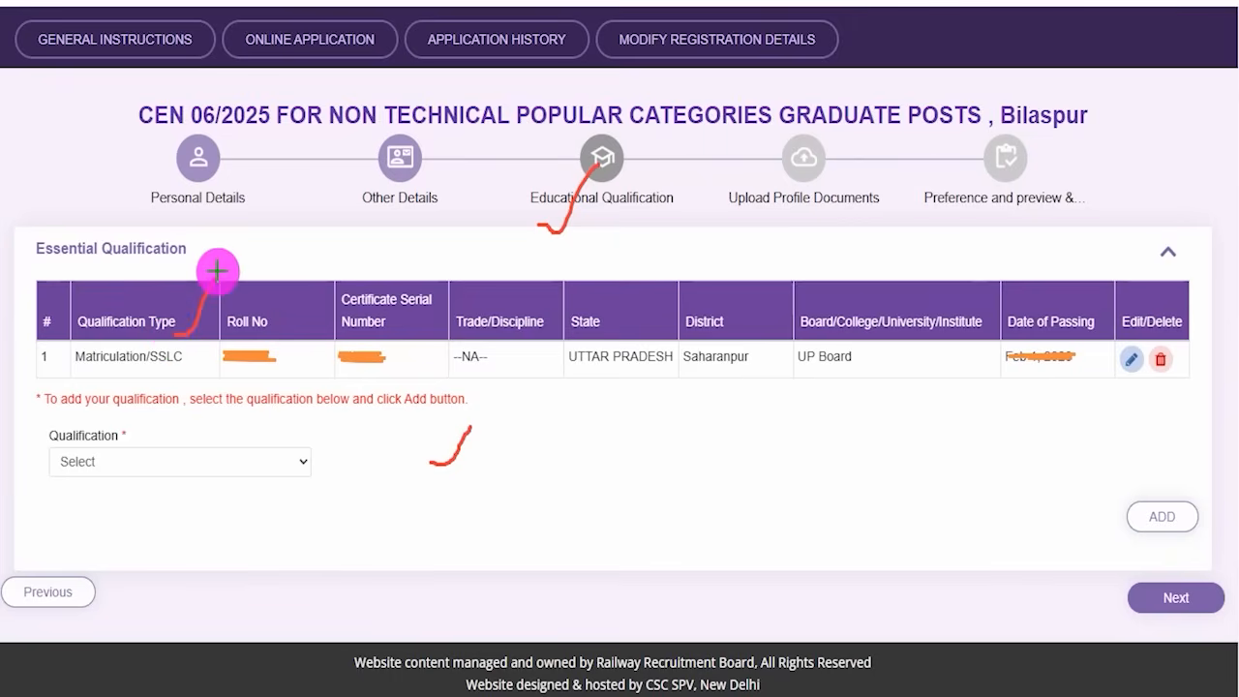
pyautogui.moveTo(291, 368); pyautogui.dragTo(320, 340)
pyautogui.moveTo(414, 360)
pyautogui.mouseDown()
pyautogui.moveTo(436, 344)
pyautogui.moveTo(549, 343)
pyautogui.mouseUp()
pyautogui.moveTo(644, 339); pyautogui.dragTo(675, 325)
pyautogui.moveTo(746, 345); pyautogui.dragTo(786, 329)
pyautogui.moveTo(874, 348); pyautogui.dragTo(906, 329)
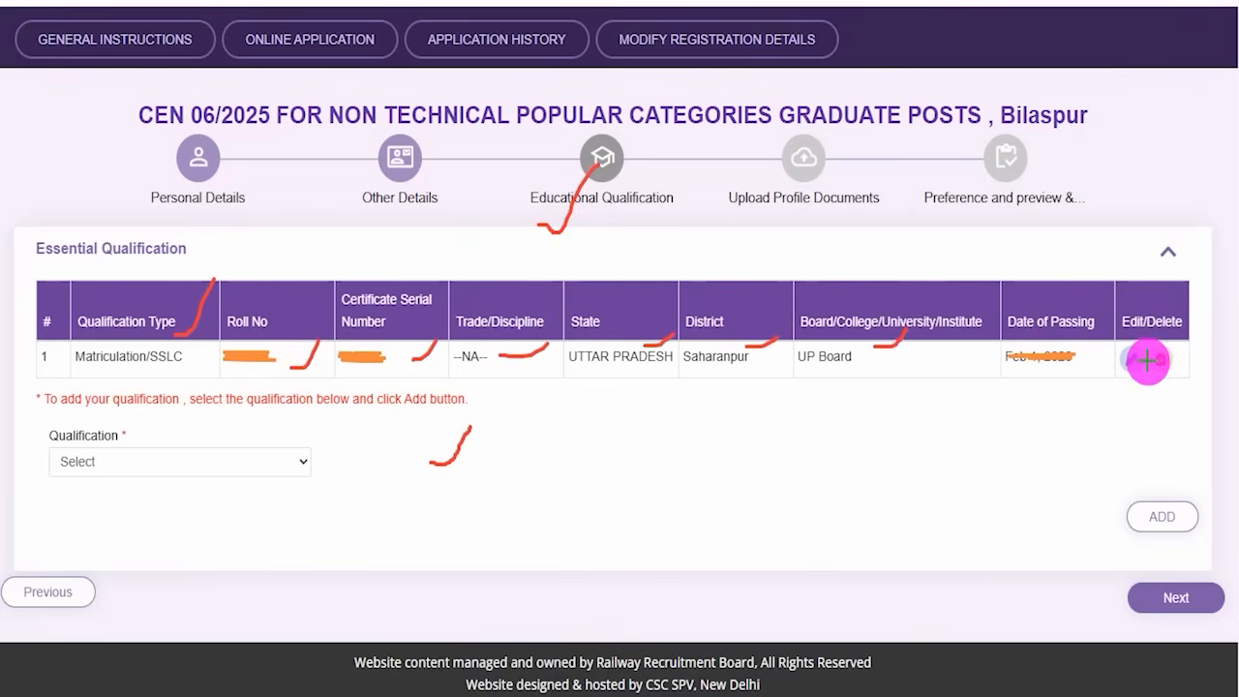
pyautogui.moveTo(1147, 346)
pyautogui.mouseDown()
pyautogui.moveTo(1115, 348)
pyautogui.moveTo(1107, 371)
pyautogui.moveTo(1135, 376)
pyautogui.moveTo(1152, 351)
pyautogui.mouseUp()
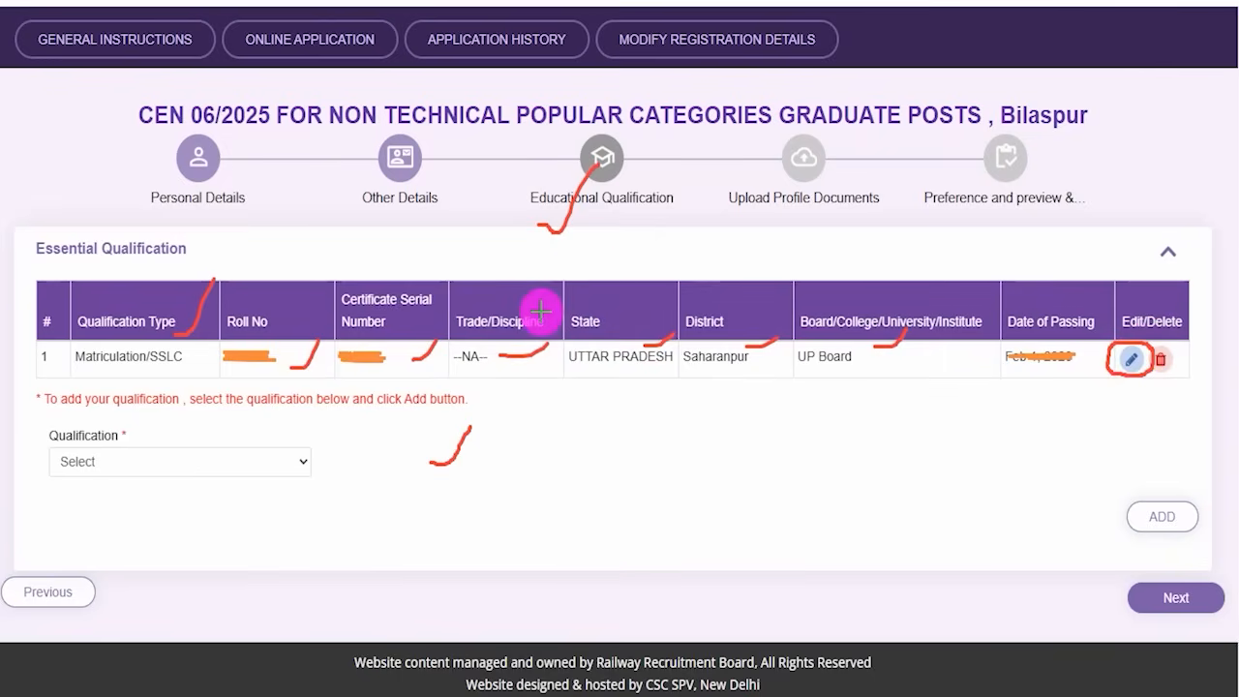
pyautogui.moveTo(271, 463); pyautogui.dragTo(294, 434)
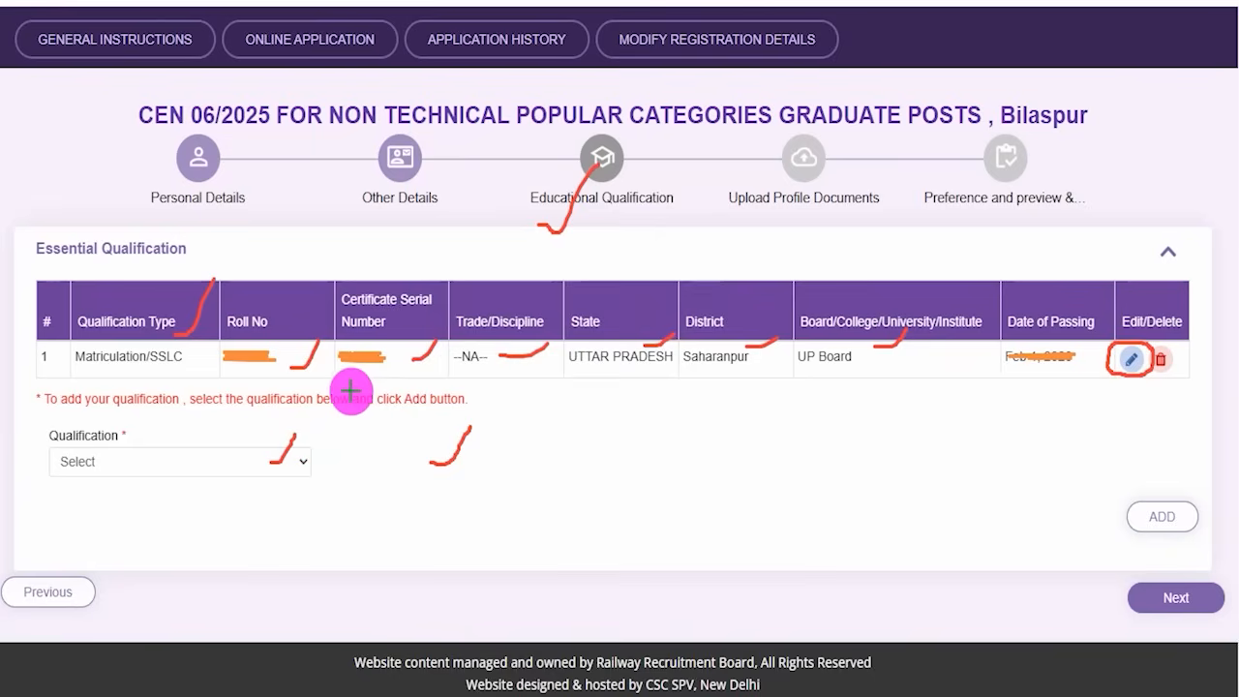
# - Open the Matriculation/SSLC entry for editing and mark its fields from qualification to certificate serial number
pyautogui.click(1128, 356)
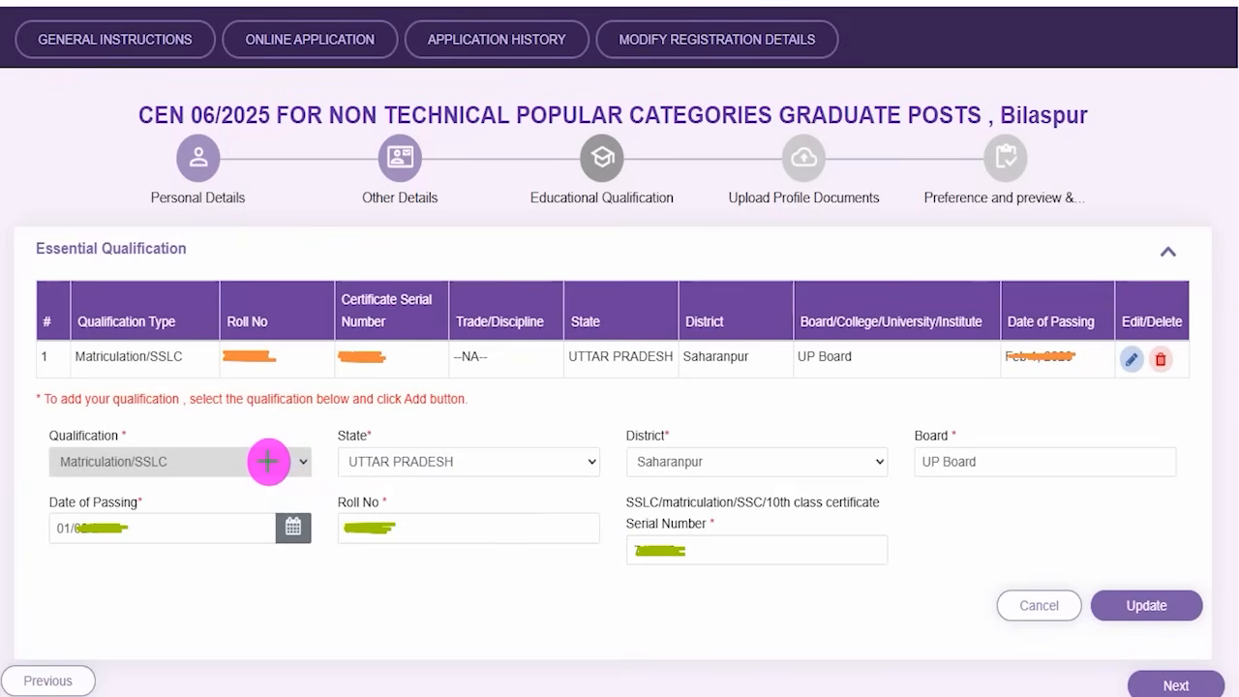
pyautogui.moveTo(267, 462); pyautogui.dragTo(296, 434)
pyautogui.moveTo(508, 464); pyautogui.dragTo(546, 409)
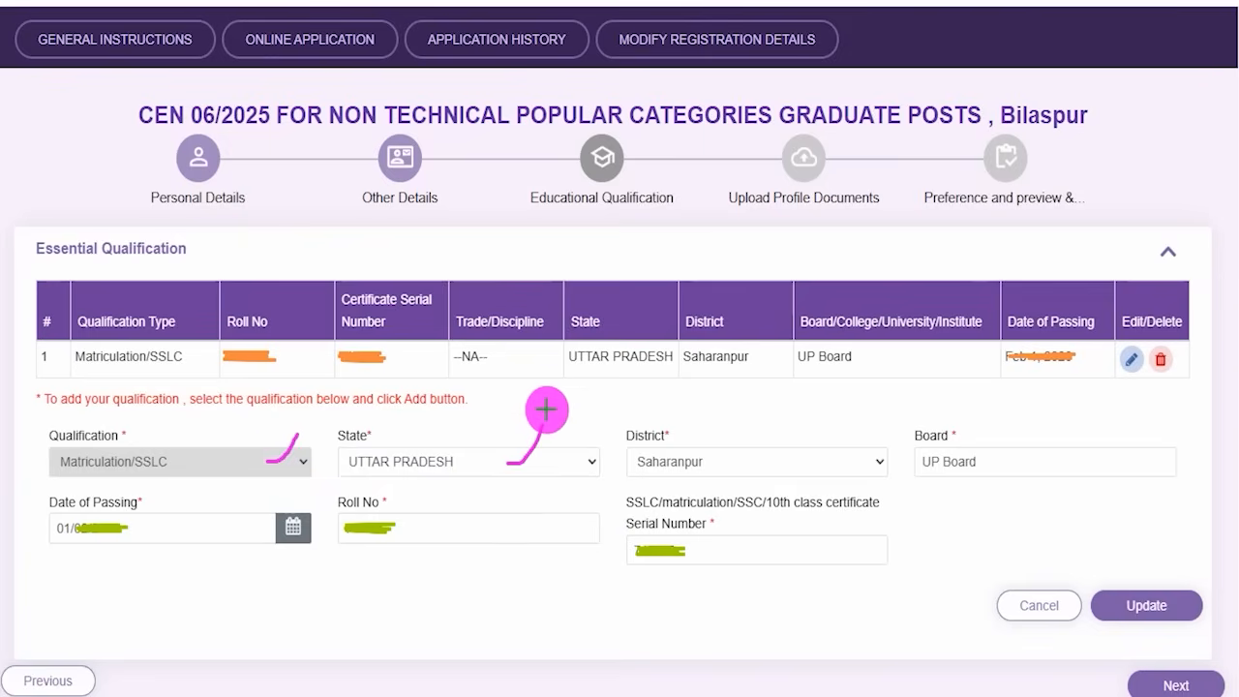
pyautogui.moveTo(761, 462); pyautogui.dragTo(828, 394)
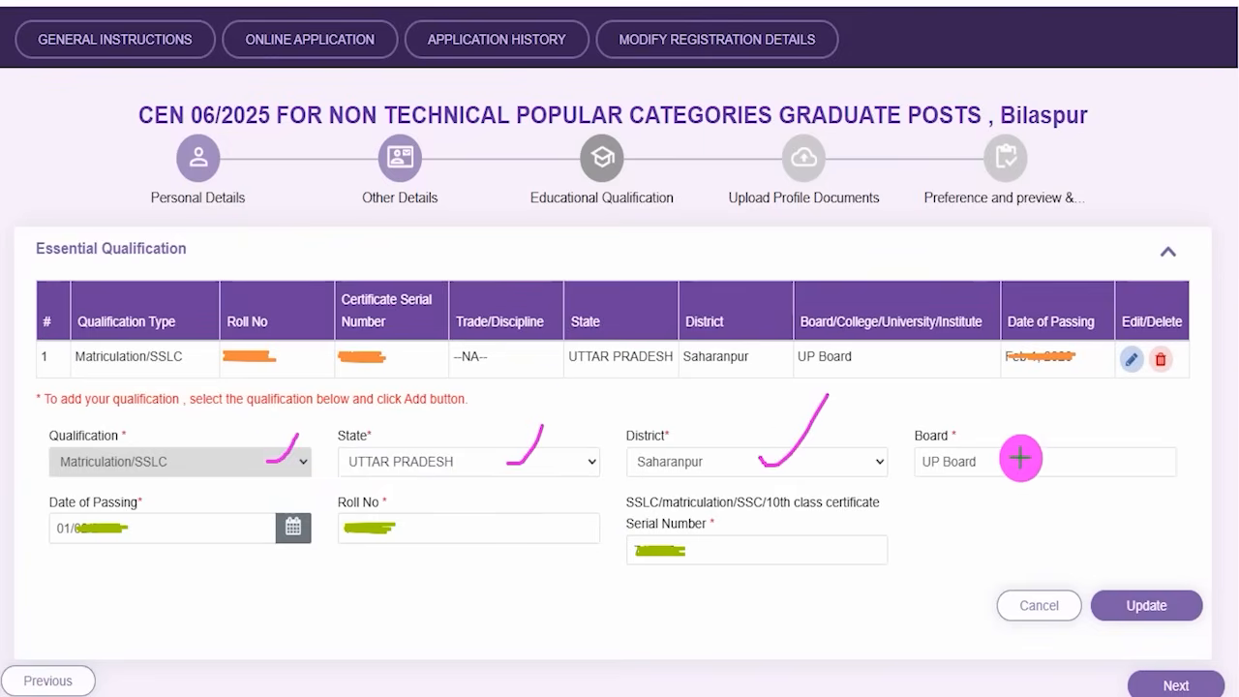
pyautogui.moveTo(1023, 461); pyautogui.dragTo(1071, 411)
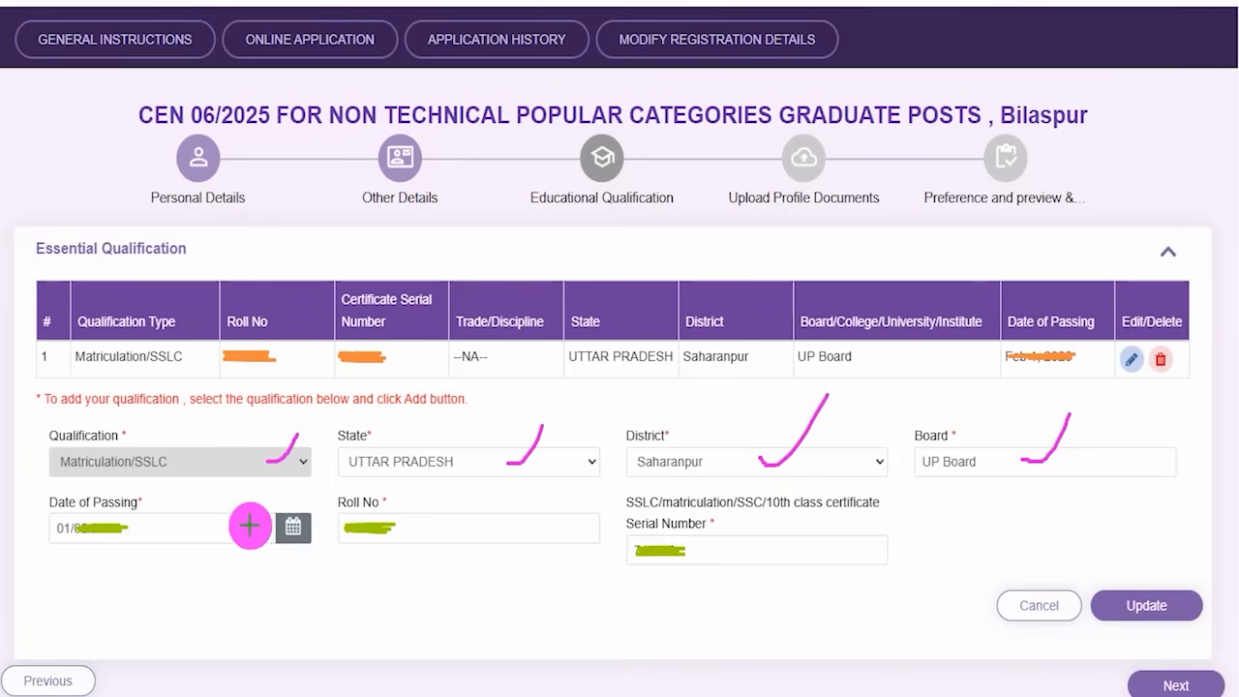
pyautogui.moveTo(288, 514); pyautogui.dragTo(306, 484)
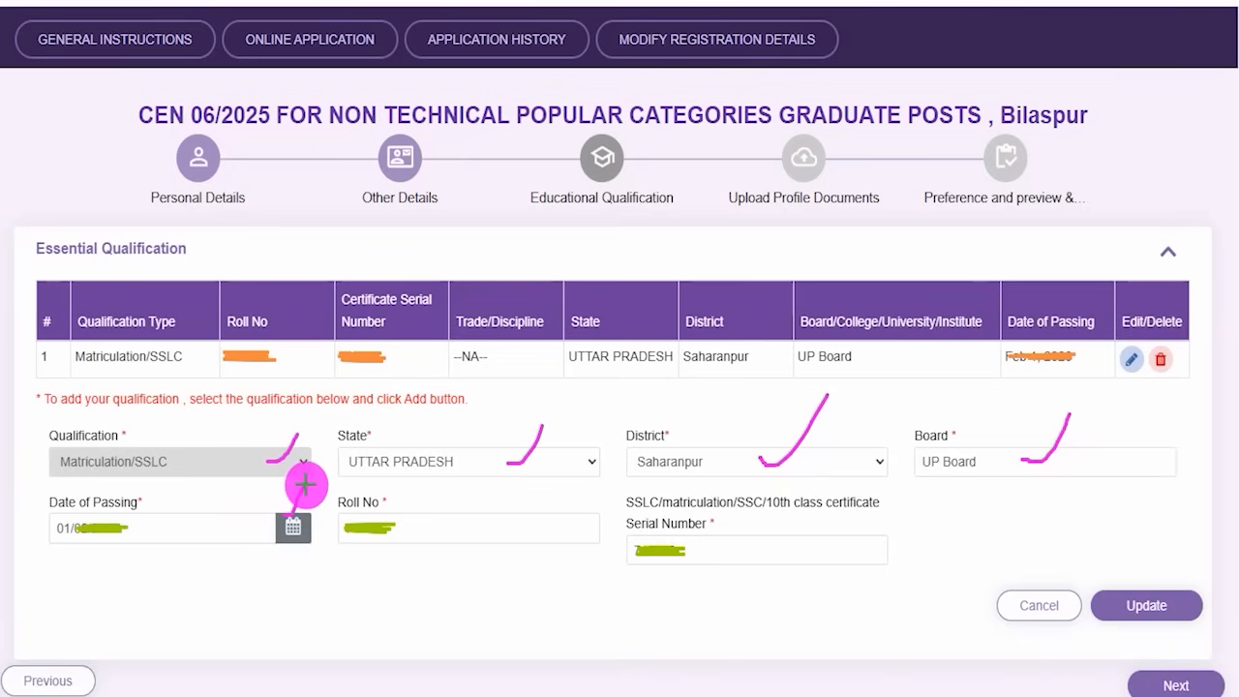
pyautogui.moveTo(490, 535); pyautogui.dragTo(535, 494)
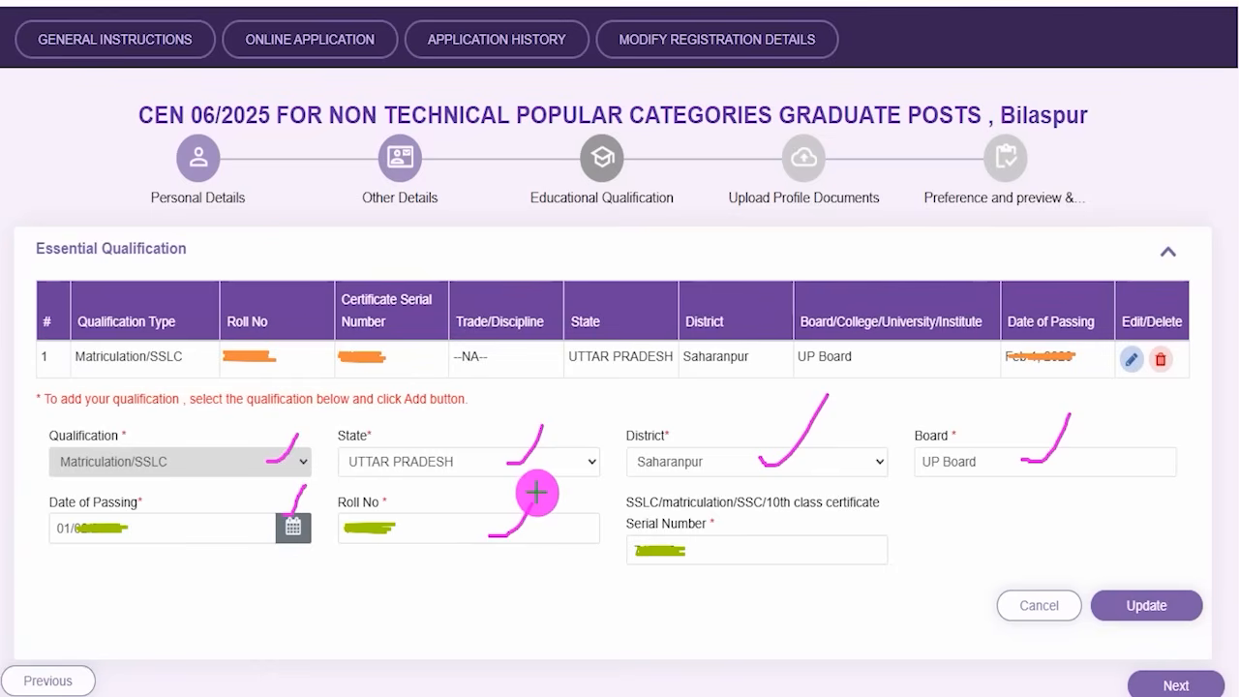
pyautogui.moveTo(768, 547)
pyautogui.mouseDown()
pyautogui.moveTo(783, 557)
pyautogui.moveTo(812, 522)
pyautogui.mouseUp()
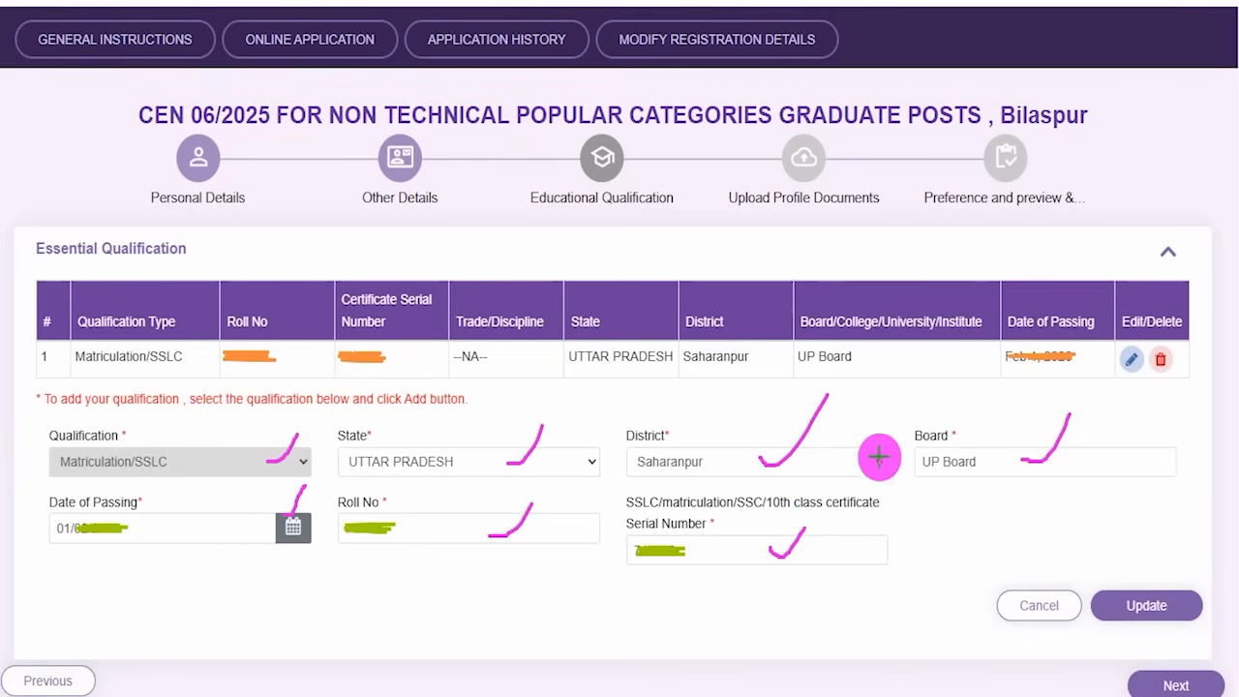
pyautogui.moveTo(1188, 404); pyautogui.dragTo(1171, 544)
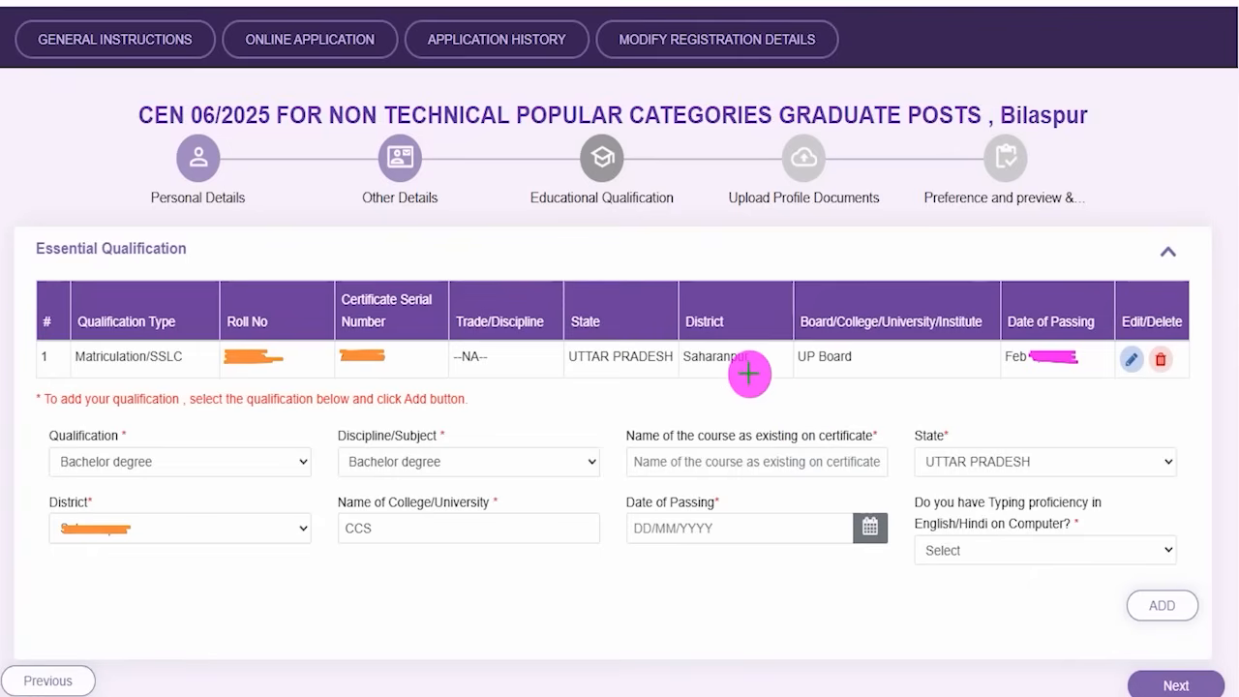
# - Mark the Matriculation/SSLC entry's district and the bachelor degree fields for qualification, discipline, course name, state, district and college/university name
pyautogui.moveTo(749, 374); pyautogui.dragTo(792, 315)
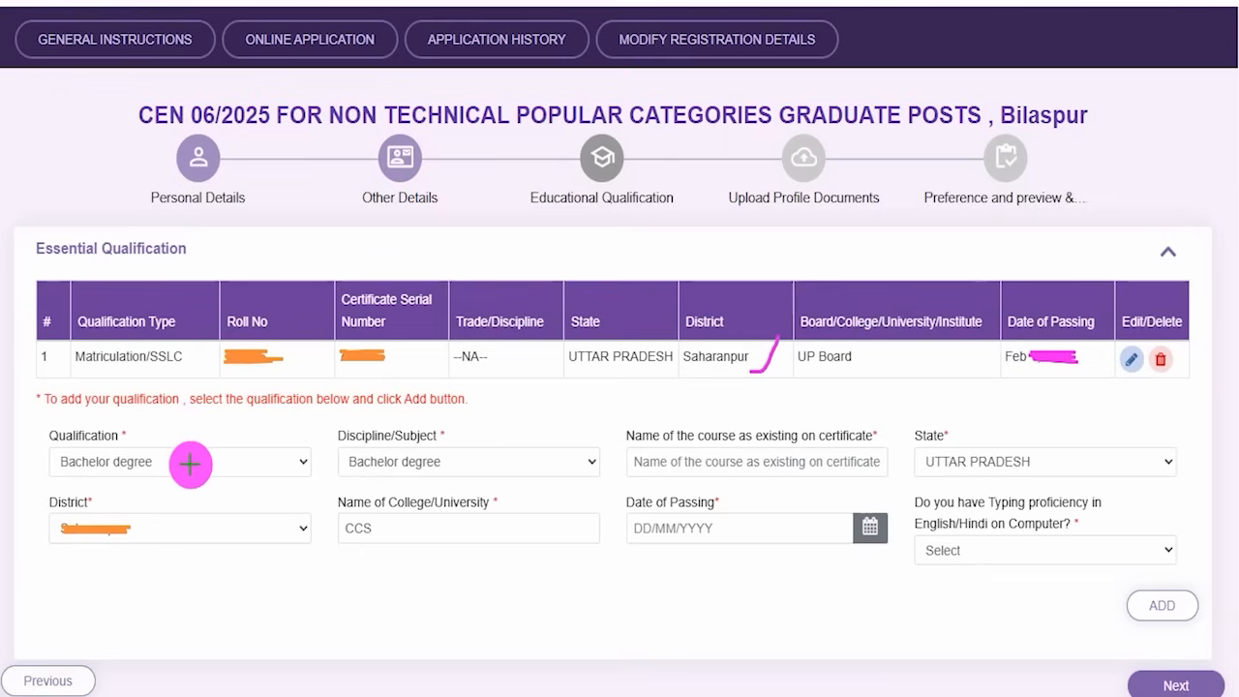
pyautogui.moveTo(190, 465); pyautogui.dragTo(238, 425)
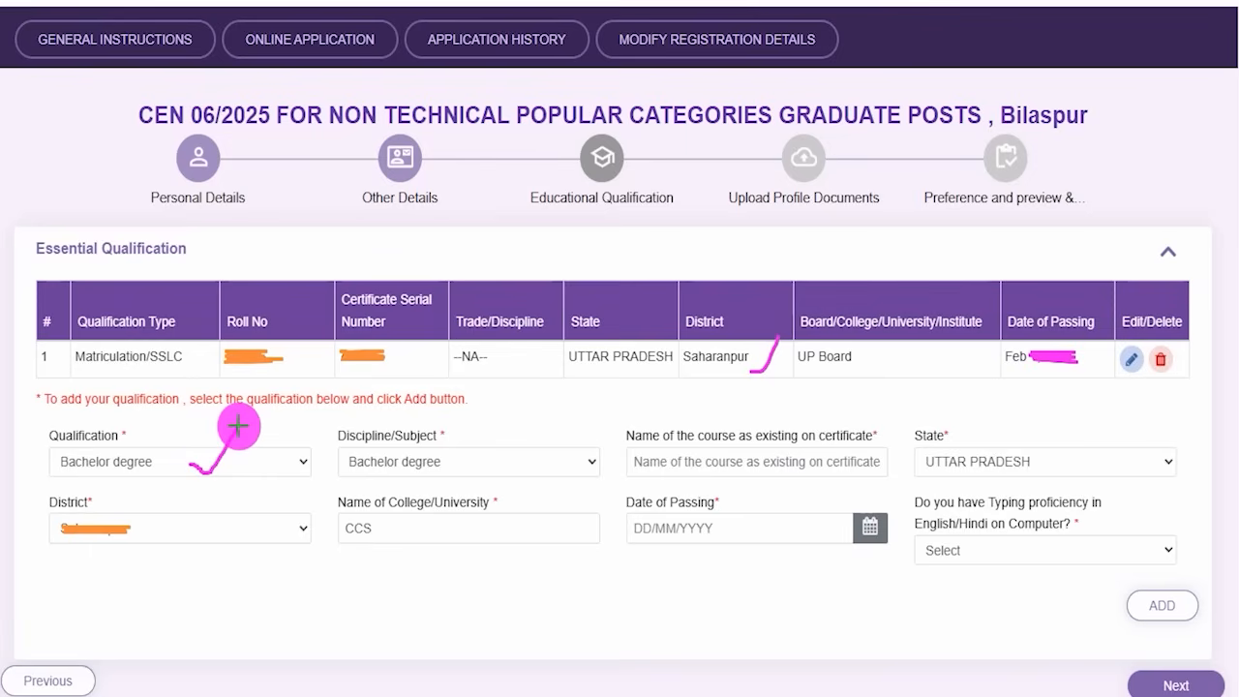
pyautogui.moveTo(472, 462); pyautogui.dragTo(506, 428)
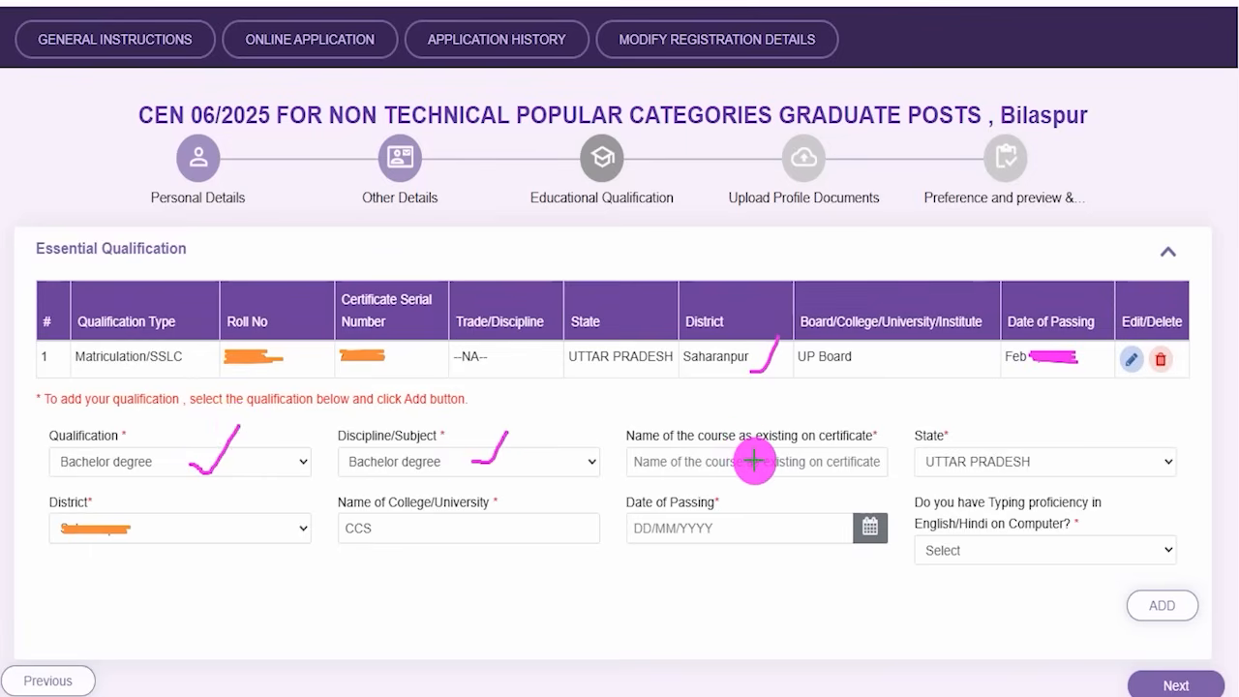
pyautogui.moveTo(754, 461); pyautogui.dragTo(777, 425)
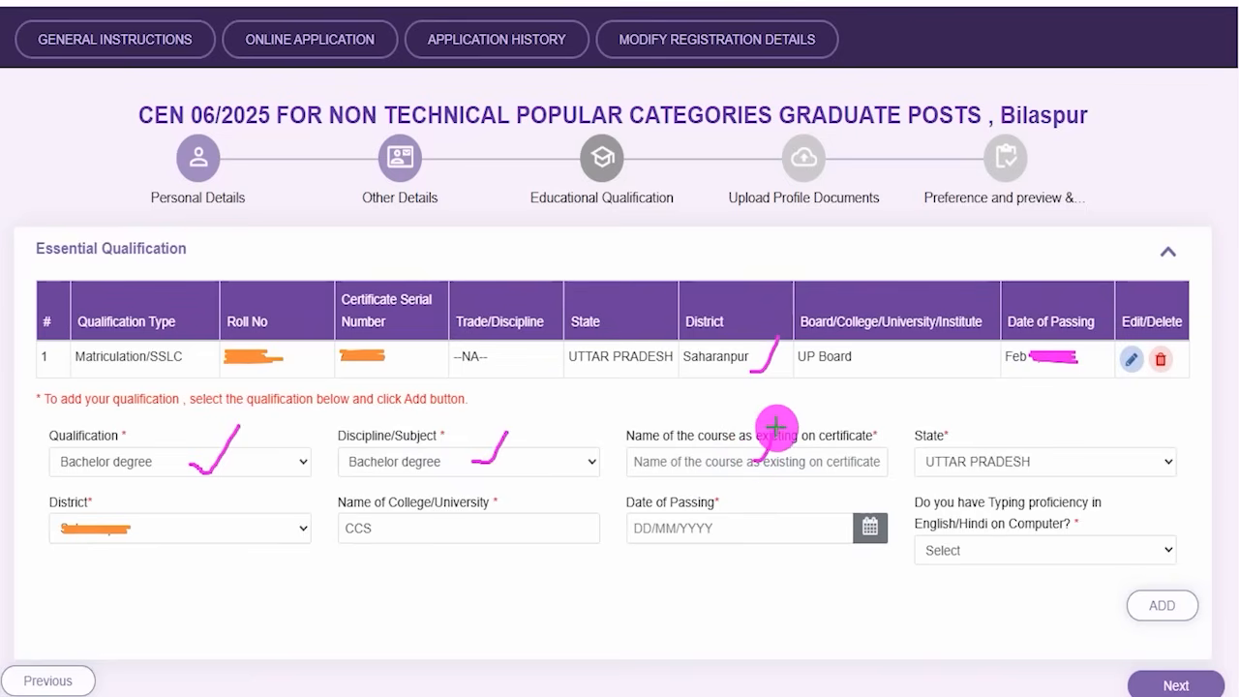
pyautogui.moveTo(725, 465); pyautogui.dragTo(741, 429)
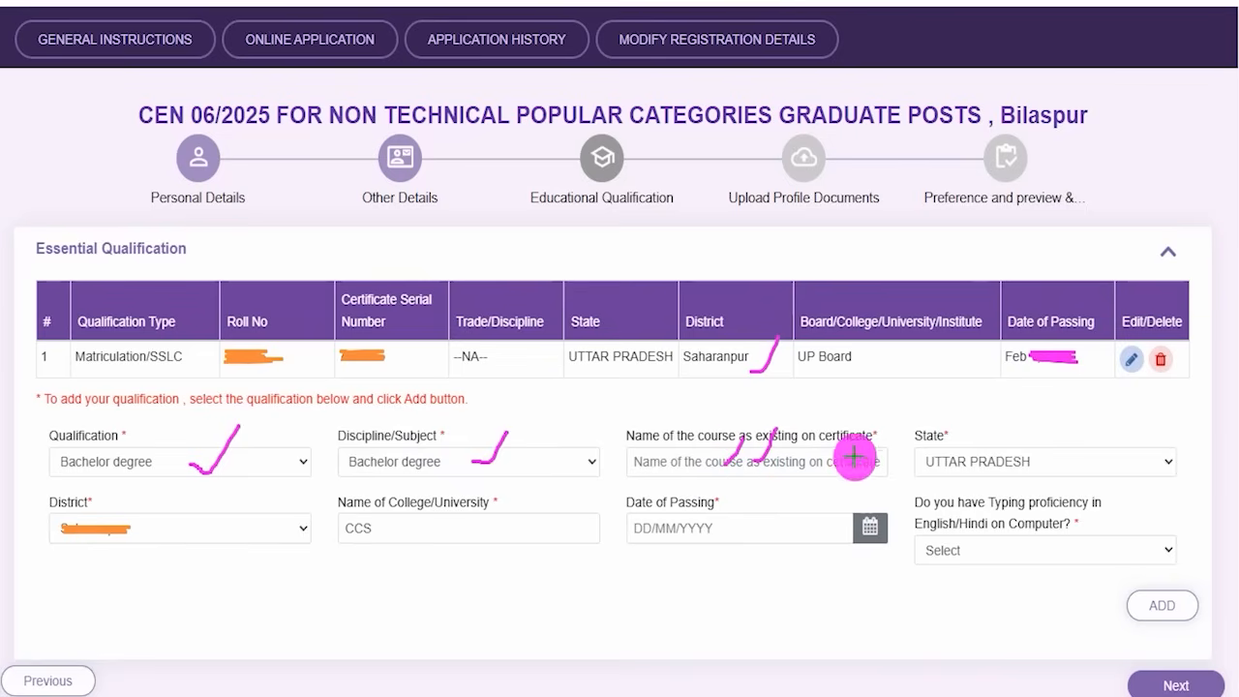
pyautogui.moveTo(985, 467); pyautogui.dragTo(1018, 426)
pyautogui.moveTo(158, 530); pyautogui.dragTo(199, 495)
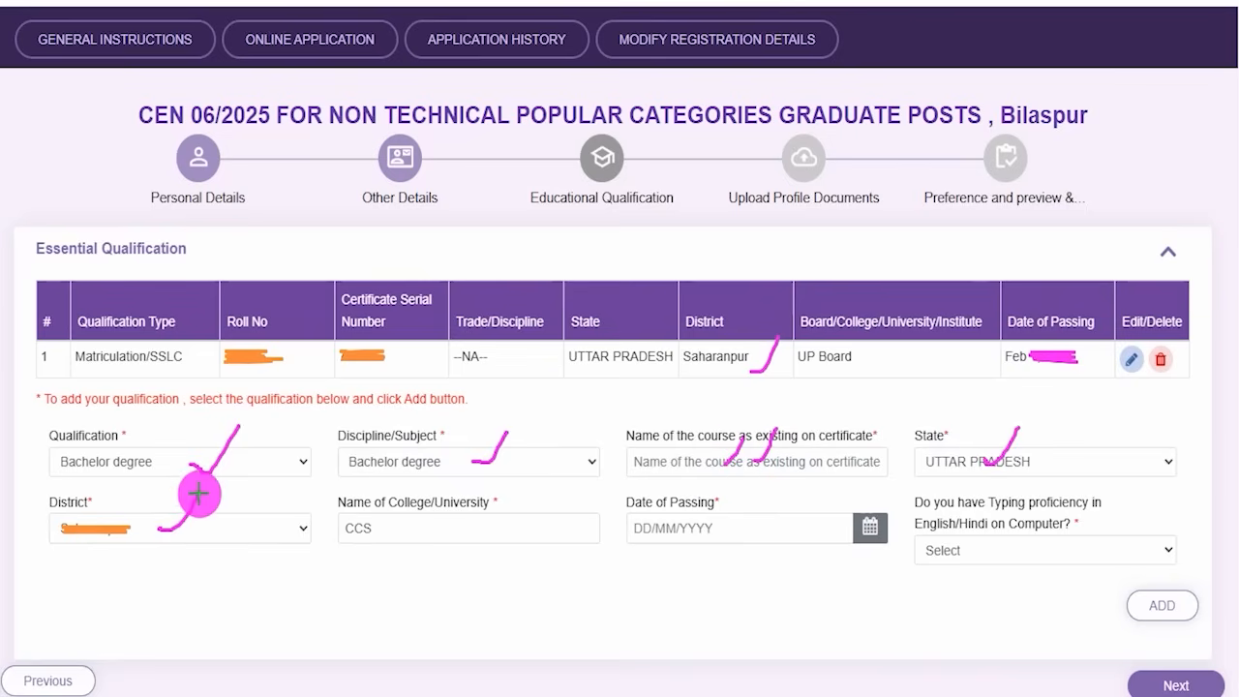
pyautogui.moveTo(496, 532); pyautogui.dragTo(545, 490)
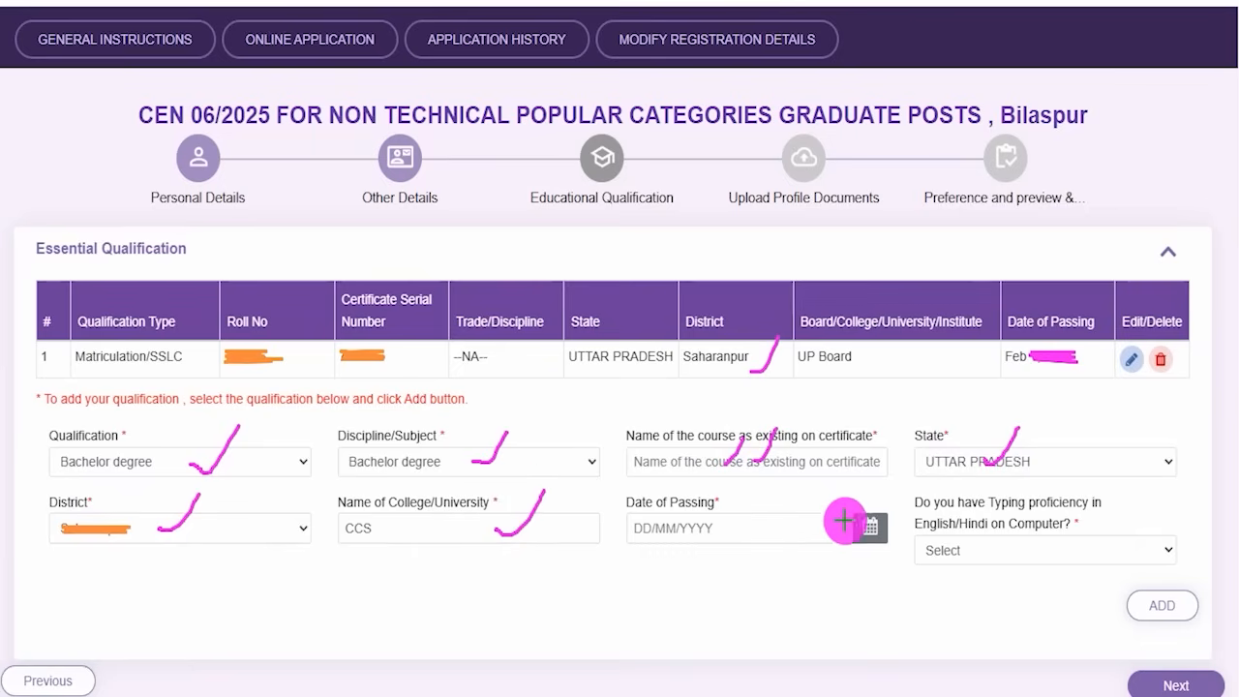
# - Mark the bachelor degree's date of passing and typing proficiency fields, and point arrows at the options to add the qualification and continue
pyautogui.moveTo(856, 513); pyautogui.dragTo(887, 468)
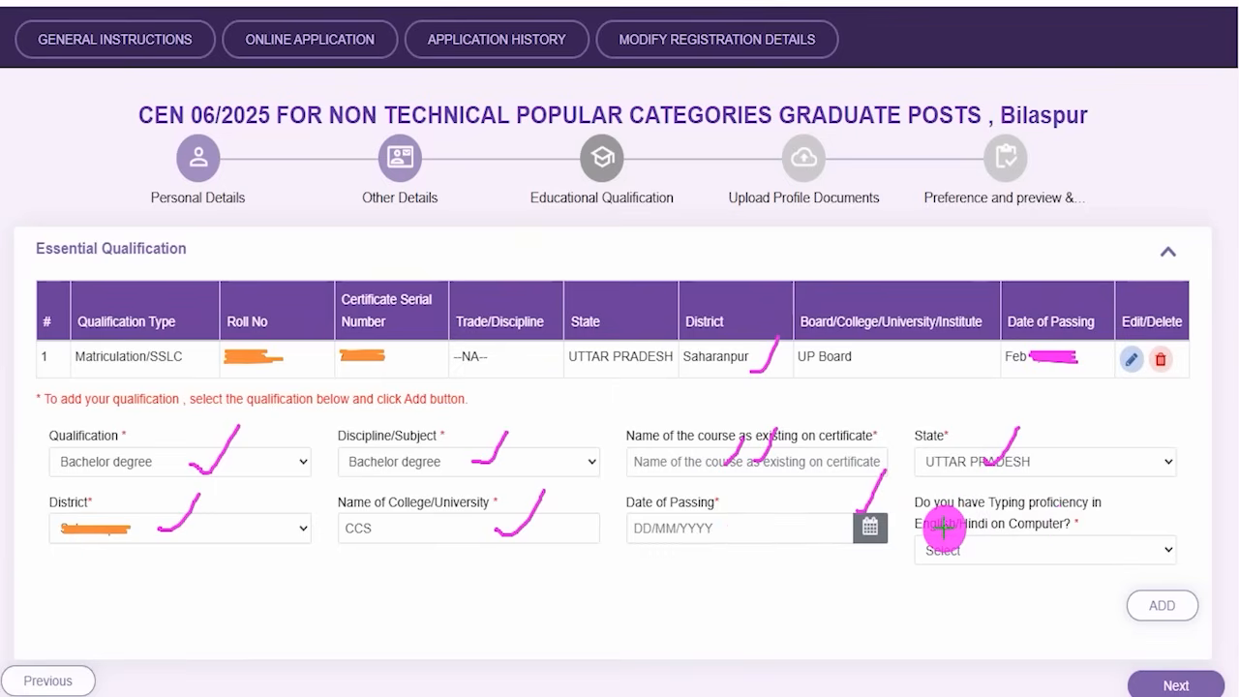
pyautogui.moveTo(1091, 530); pyautogui.dragTo(1131, 499)
pyautogui.moveTo(1015, 557); pyautogui.dragTo(1053, 518)
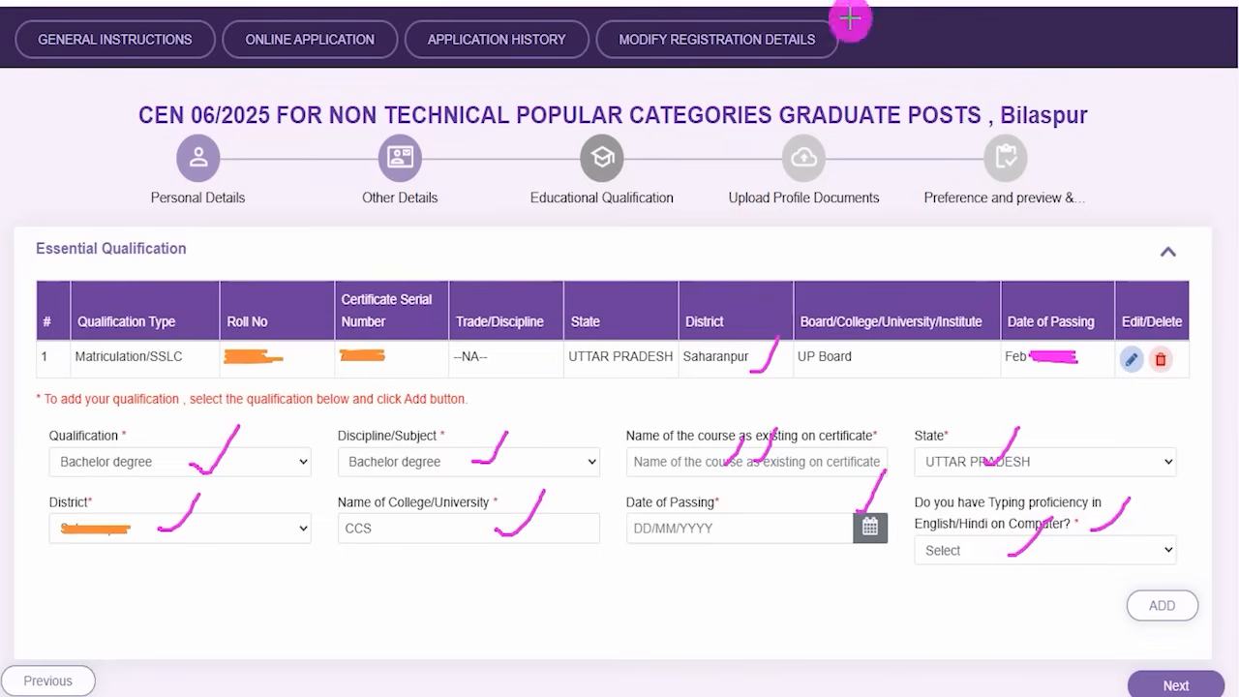
pyautogui.moveTo(929, 584); pyautogui.dragTo(1104, 598)
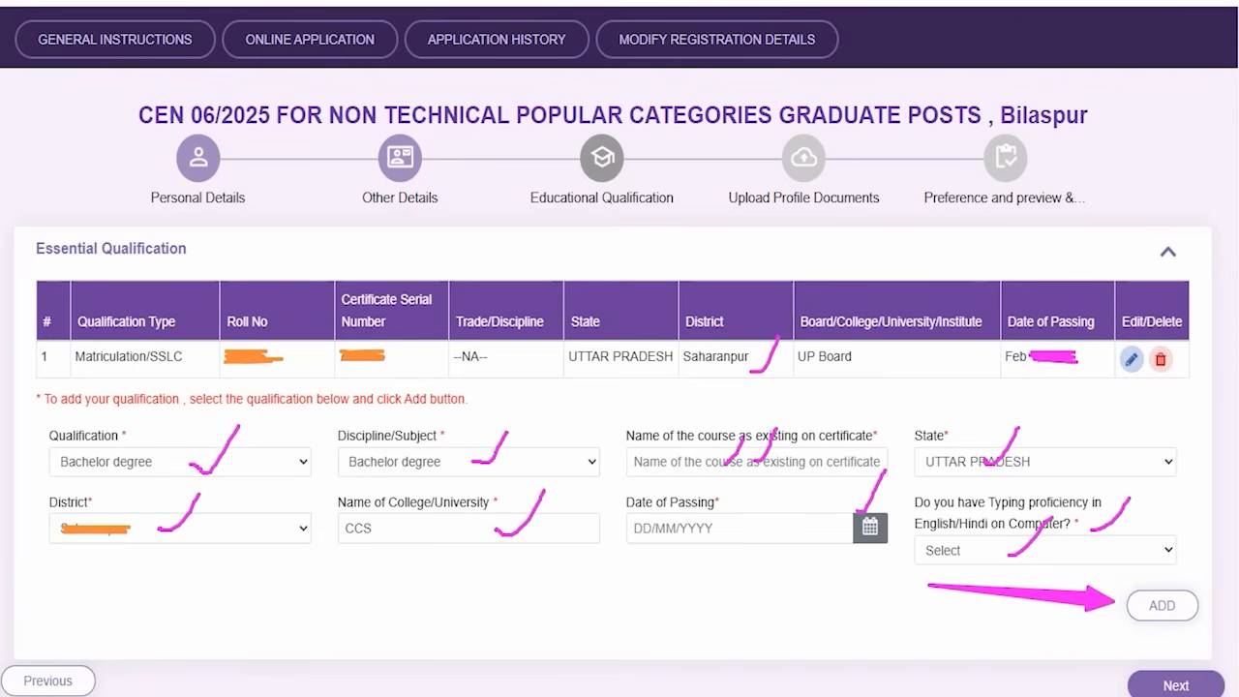
pyautogui.moveTo(884, 624); pyautogui.dragTo(1108, 675)
# - Mark the photograph rules on caps, masks, glasses and camera position, and view the live image capture option on the mobile page
pyautogui.scroll(-4, 592, 381)
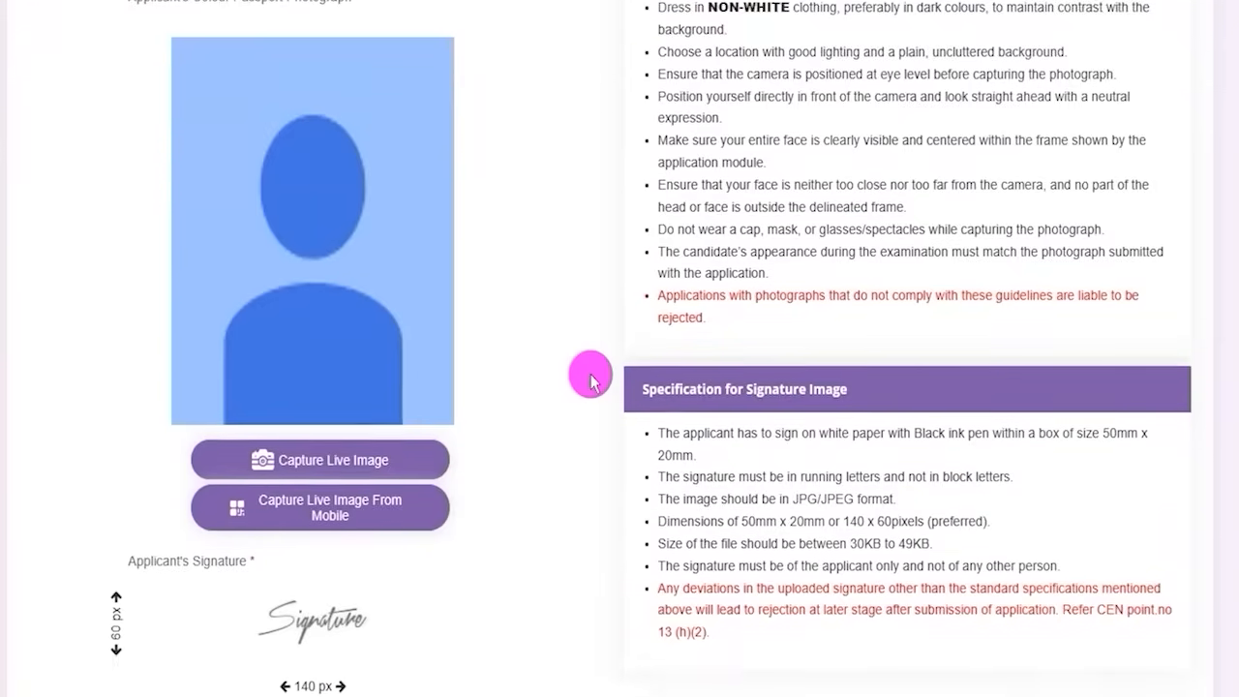
pyautogui.scroll(4, 591, 381)
pyautogui.scroll(-3, 592, 381)
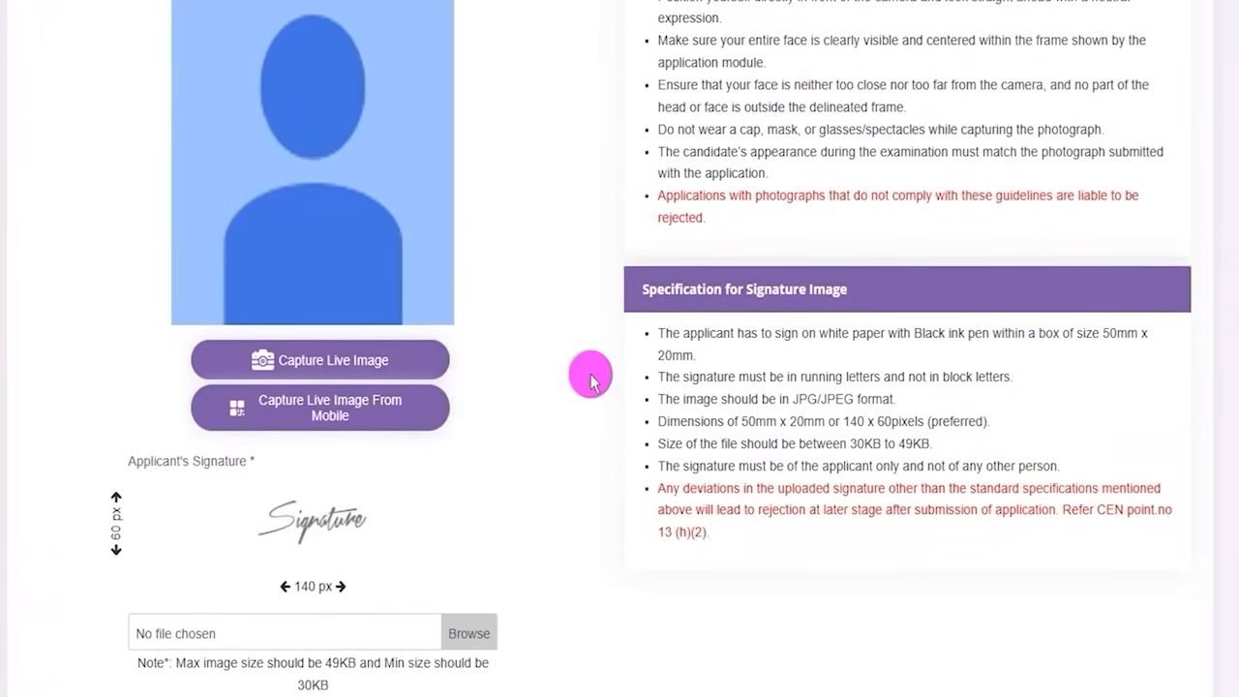
pyautogui.scroll(3, 592, 382)
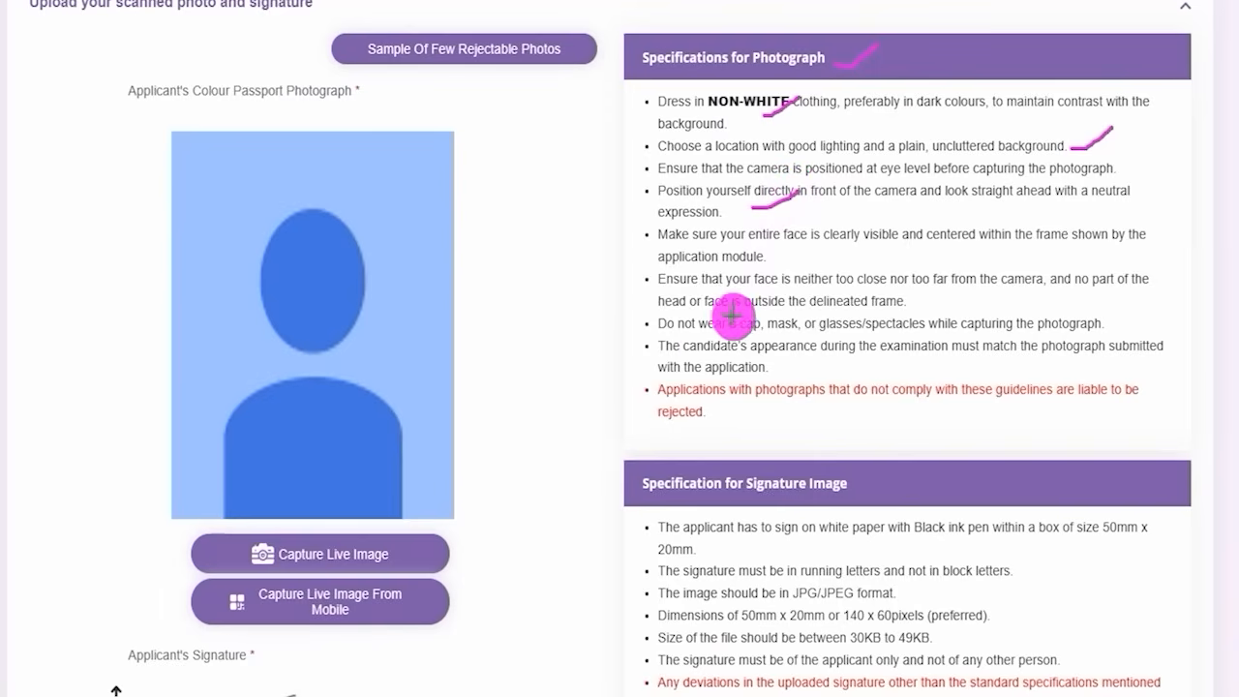
pyautogui.moveTo(701, 333); pyautogui.dragTo(790, 333)
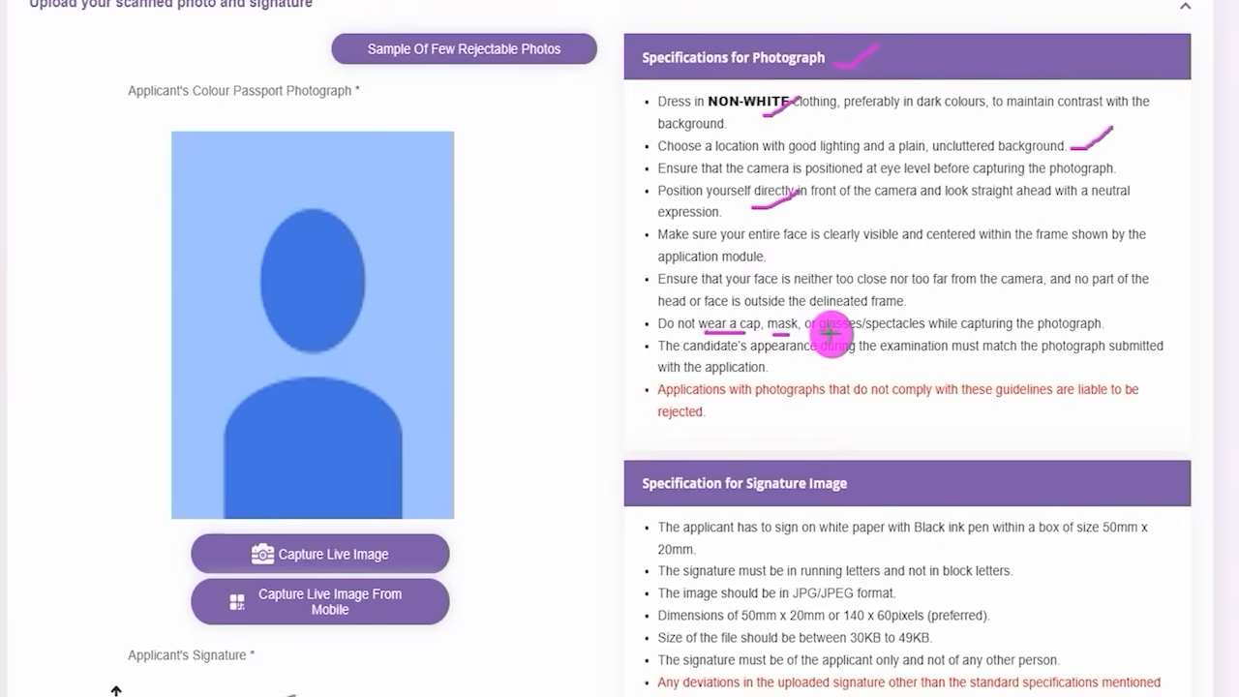
pyautogui.moveTo(830, 332); pyautogui.dragTo(889, 332)
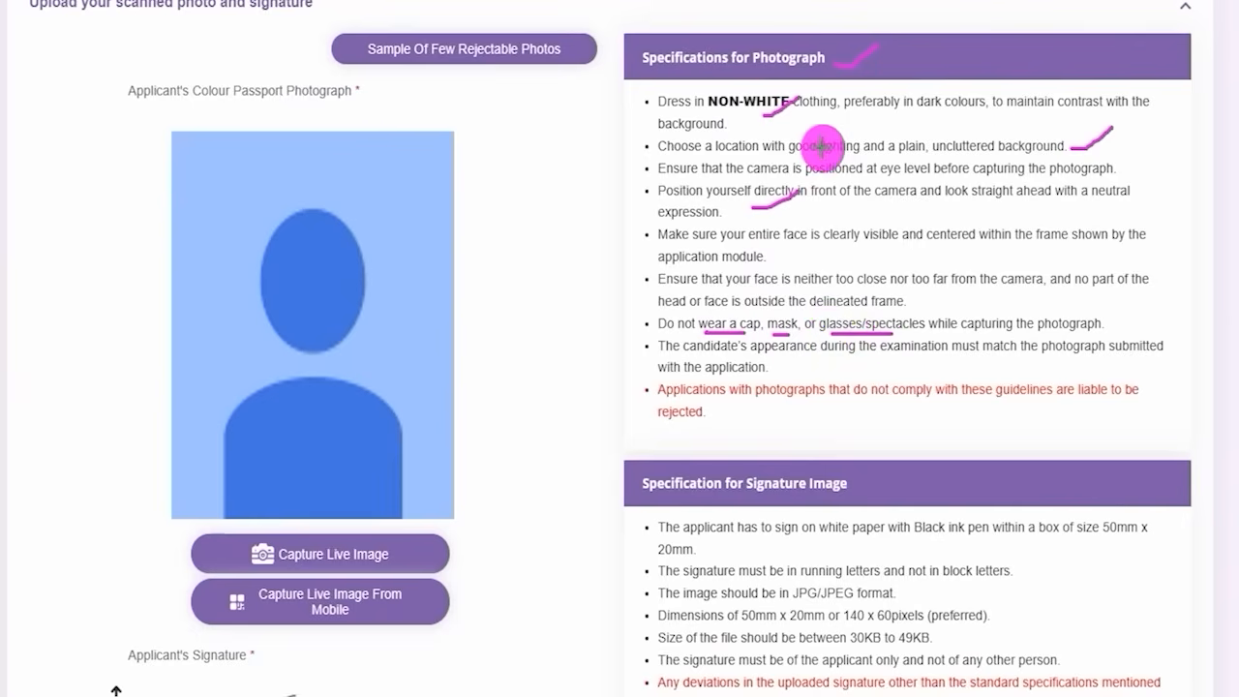
pyautogui.moveTo(875, 201)
pyautogui.mouseDown()
pyautogui.moveTo(879, 245)
pyautogui.moveTo(903, 217)
pyautogui.moveTo(901, 178)
pyautogui.mouseUp()
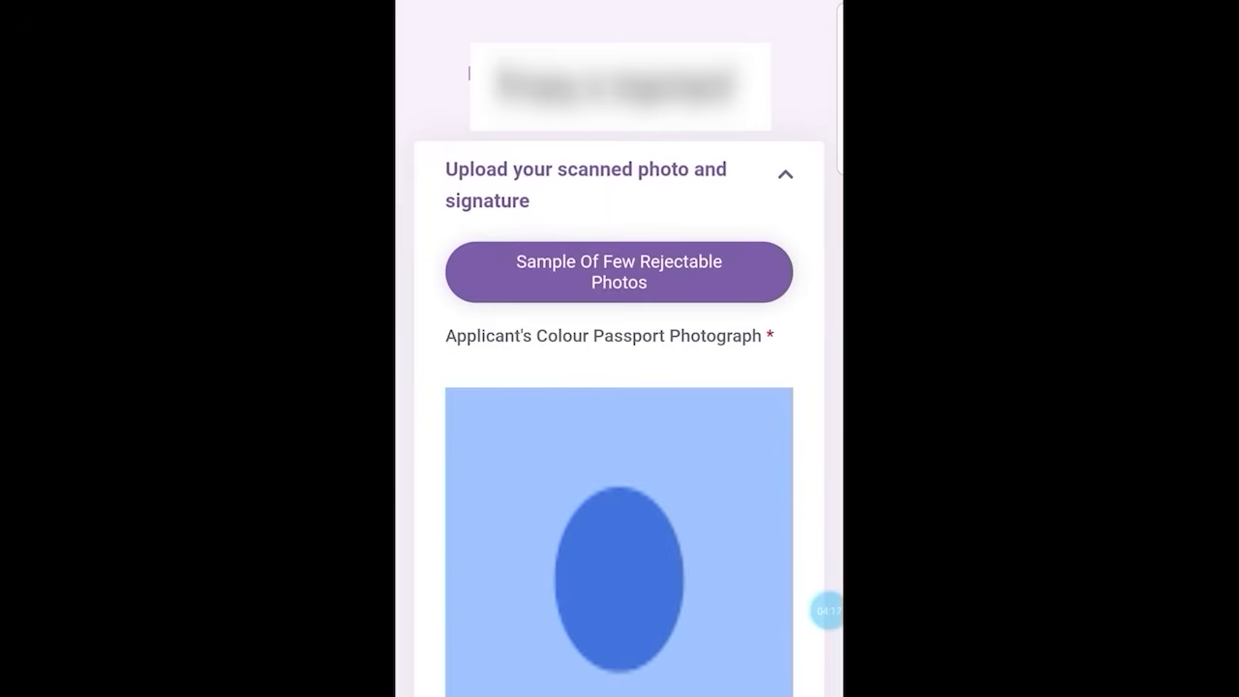
pyautogui.scroll(-5, 620, 387)
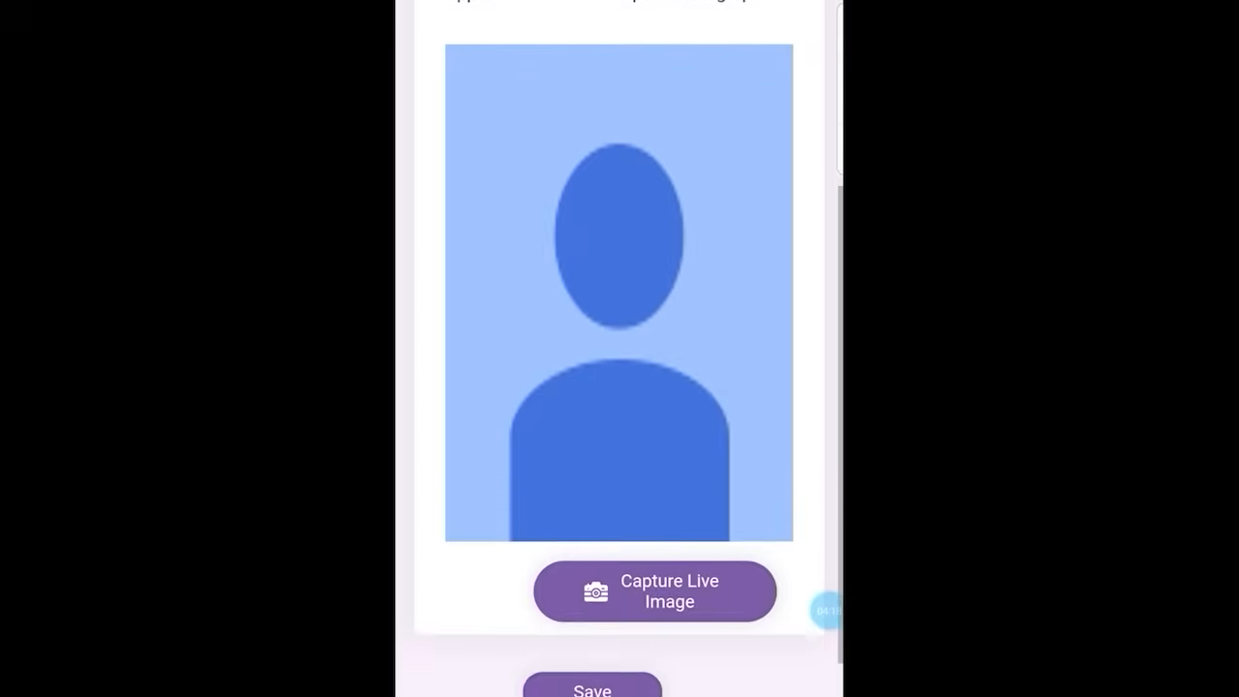
pyautogui.scroll(-1, 619, 351)
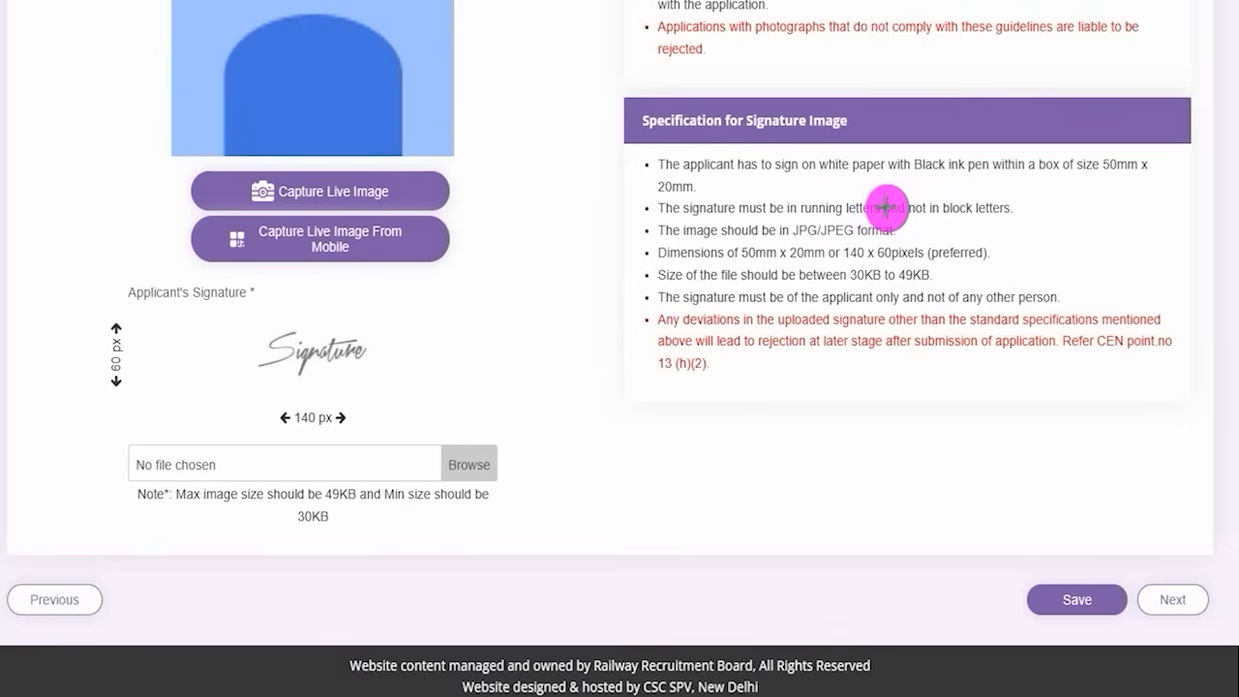
# - Mark the signature requirements: black ink pen, white paper, 140 px by 60 px, JPG/JPEG format, 30KB to 49KB, and the file selection option
pyautogui.moveTo(924, 181); pyautogui.dragTo(989, 181)
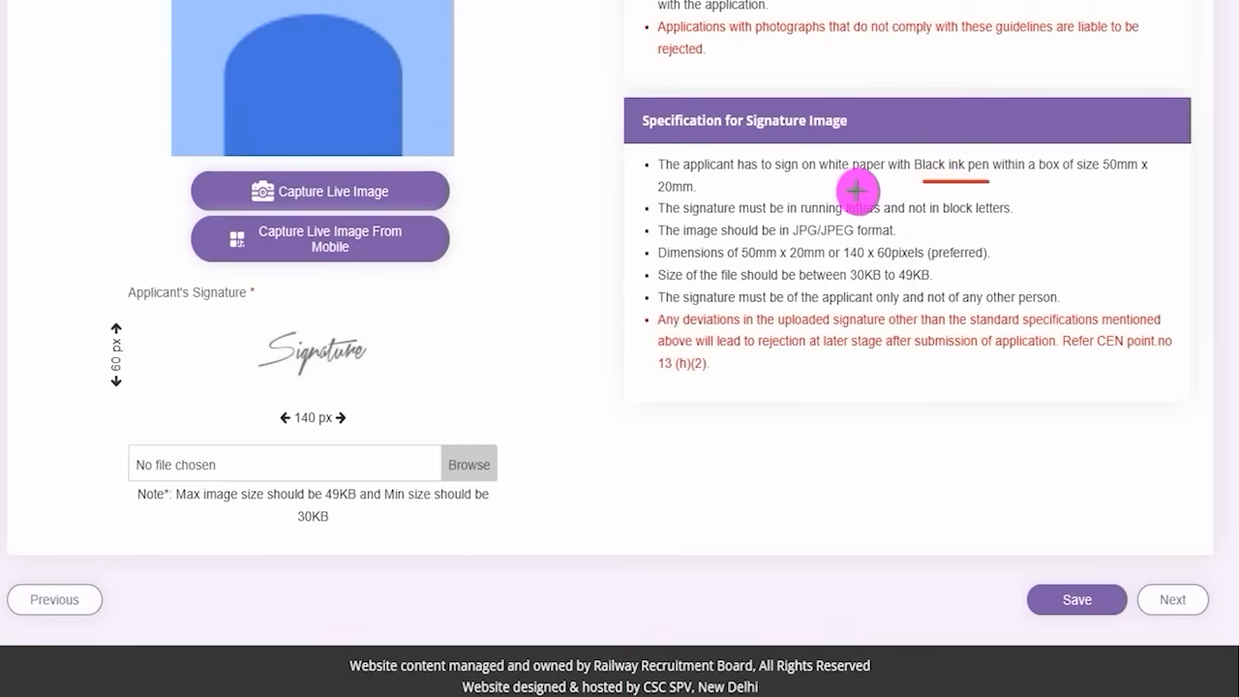
pyautogui.moveTo(835, 181); pyautogui.dragTo(884, 180)
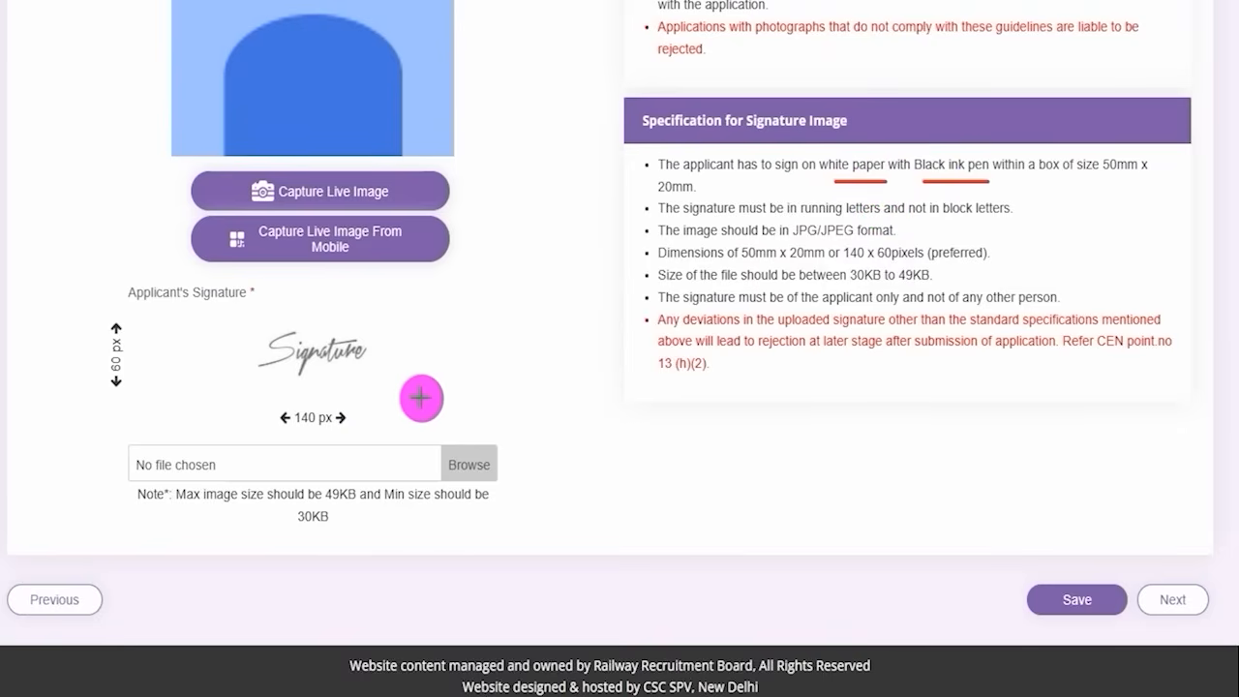
pyautogui.moveTo(377, 417); pyautogui.dragTo(416, 390)
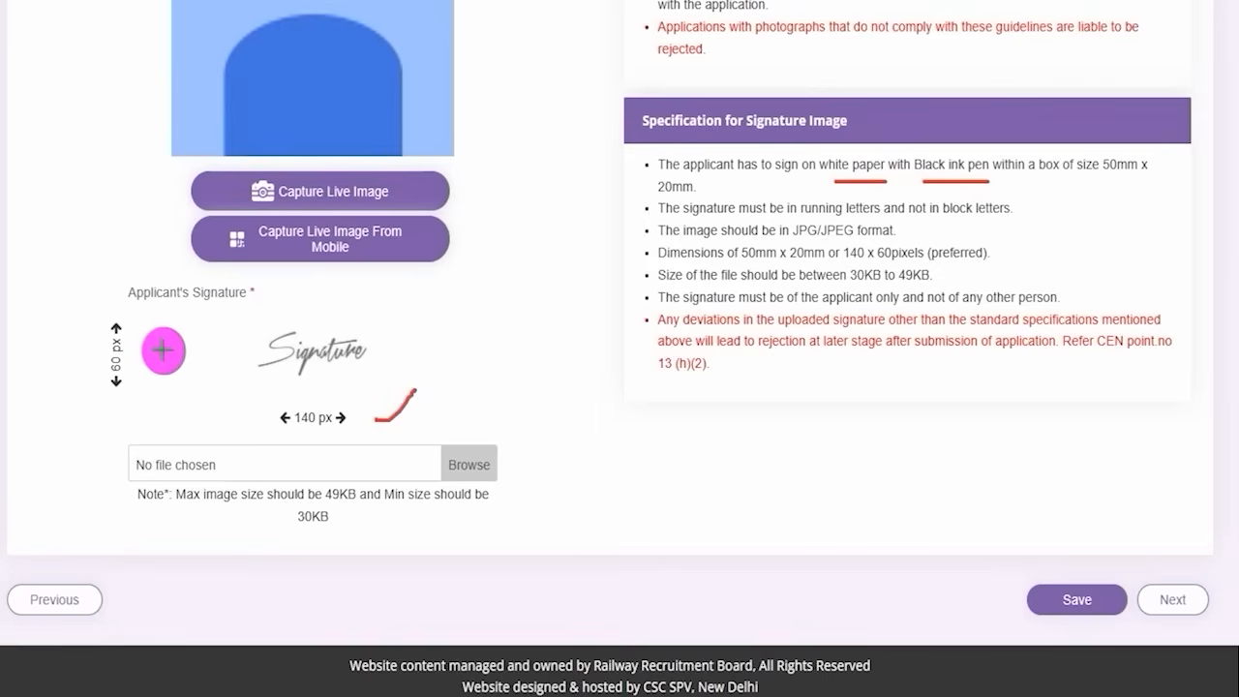
pyautogui.moveTo(132, 360); pyautogui.dragTo(154, 336)
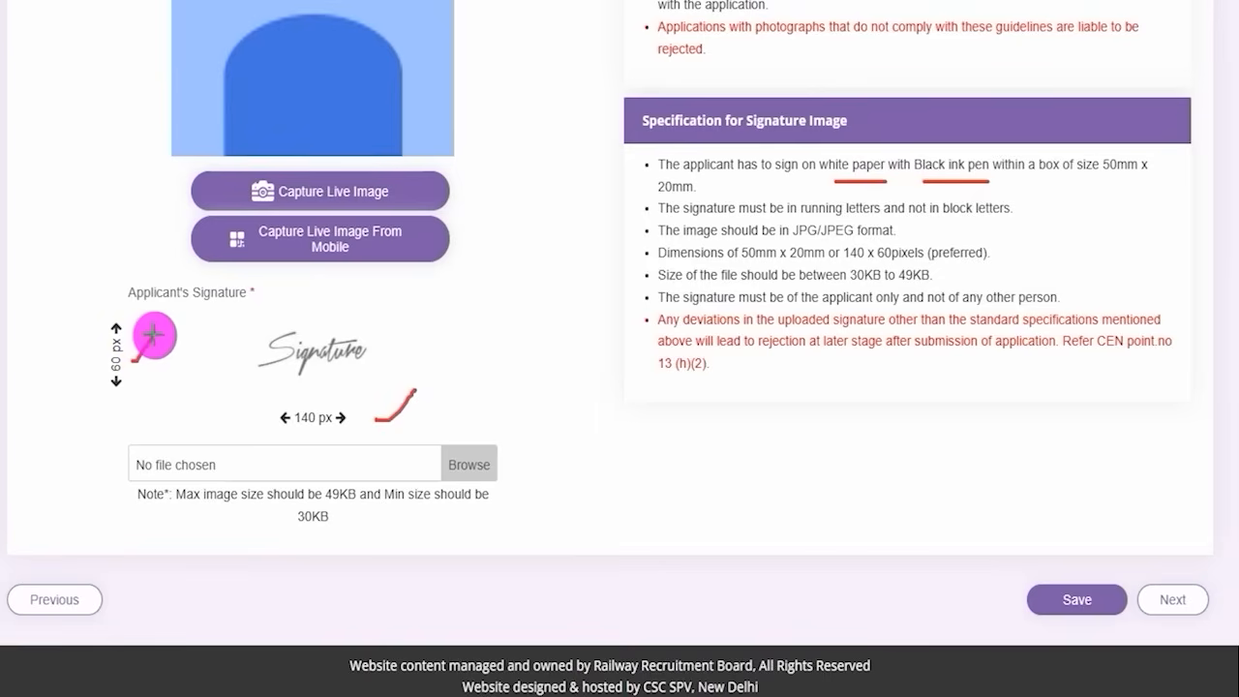
pyautogui.moveTo(902, 232); pyautogui.dragTo(934, 210)
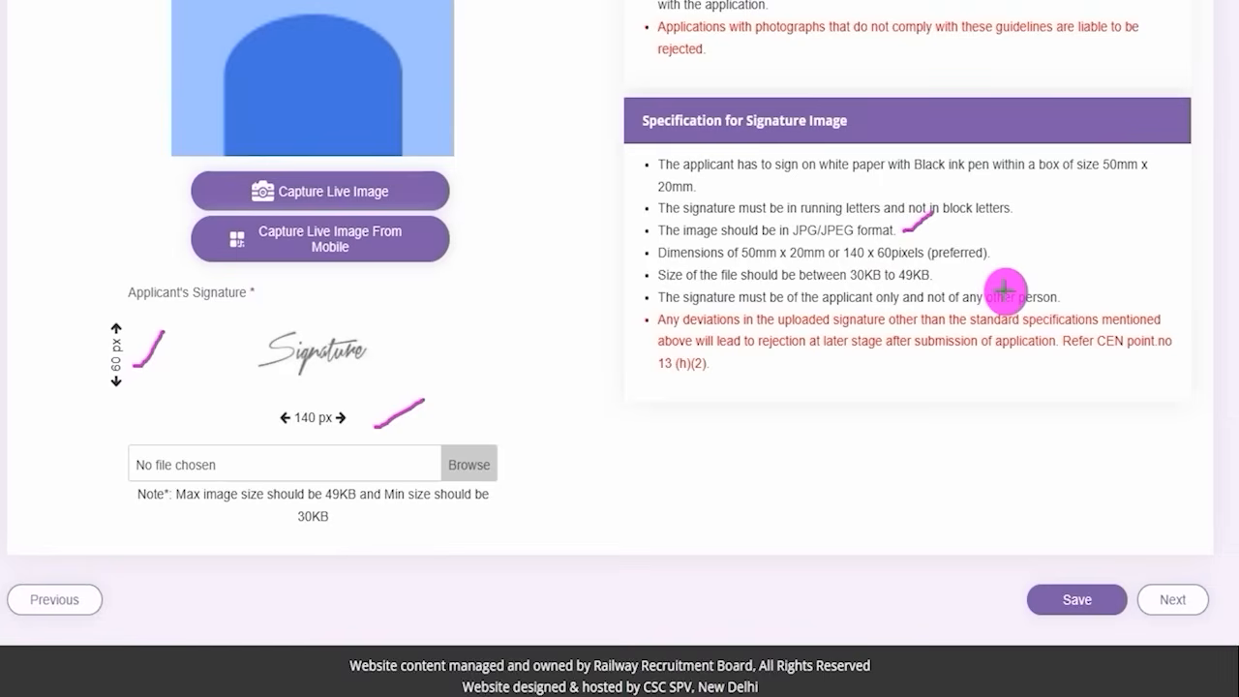
pyautogui.moveTo(943, 276); pyautogui.dragTo(983, 255)
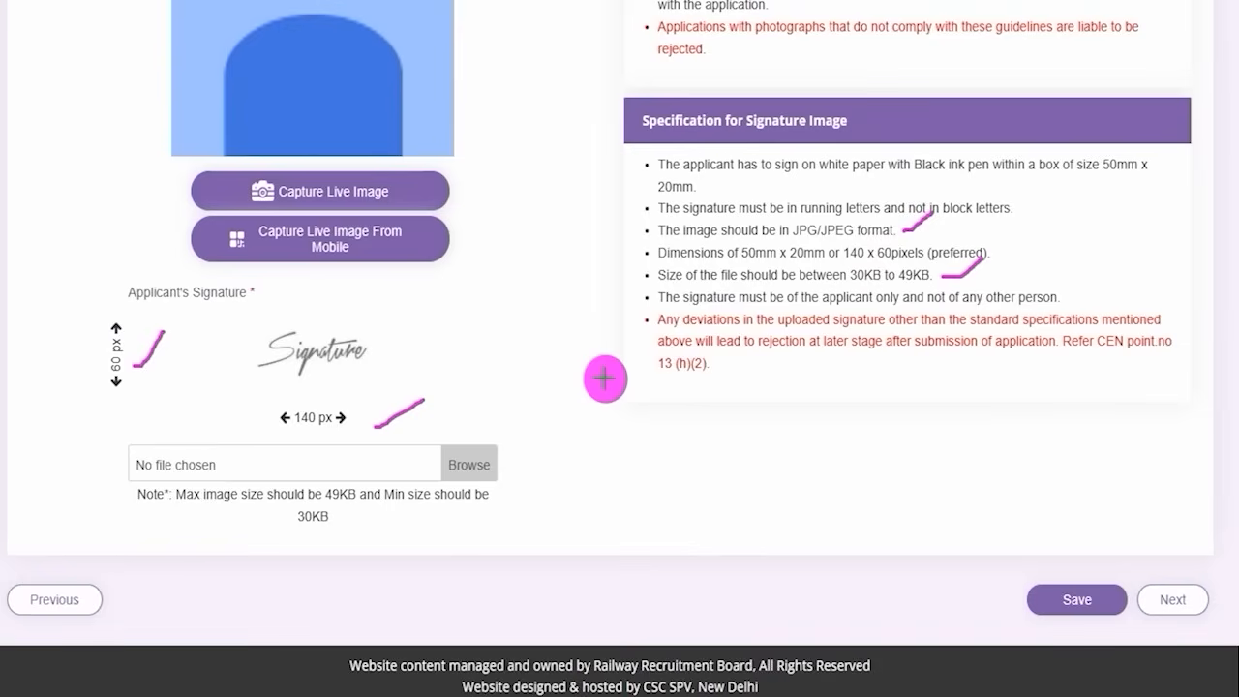
pyautogui.moveTo(490, 454); pyautogui.dragTo(543, 407)
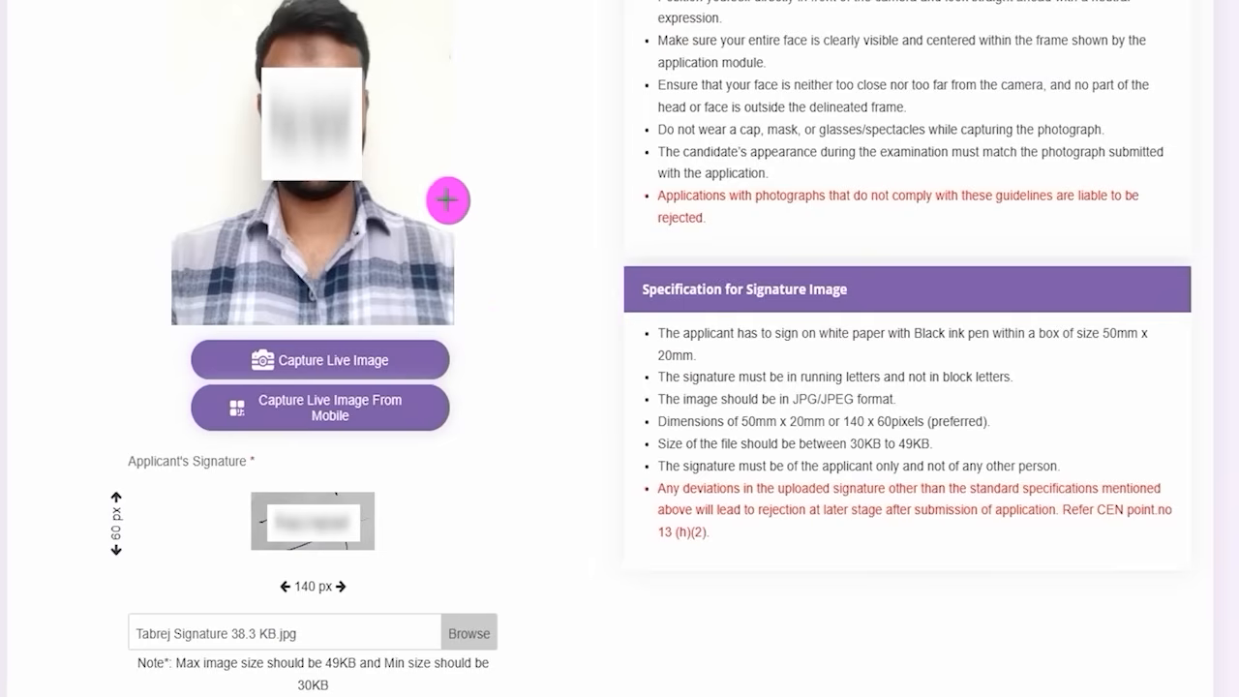
# - Mark the uploaded photograph and signature, point out the save option, and continue to the post preference stage
pyautogui.moveTo(448, 200); pyautogui.dragTo(545, 132)
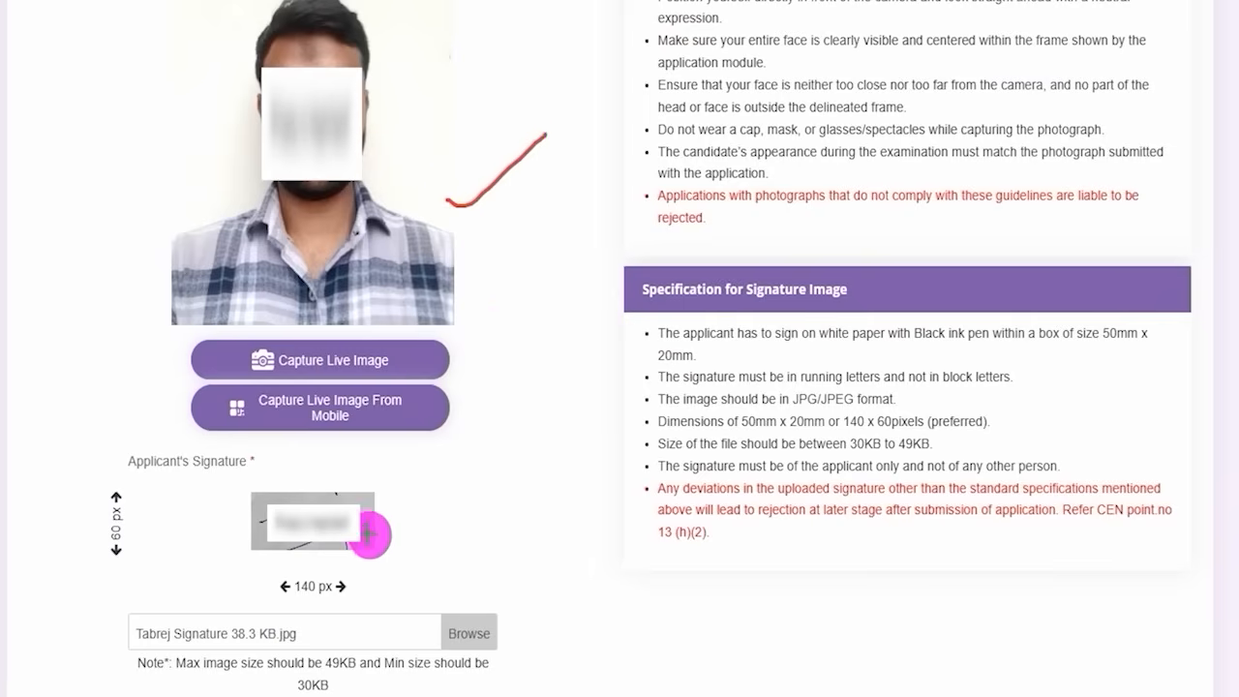
pyautogui.moveTo(370, 535); pyautogui.dragTo(497, 471)
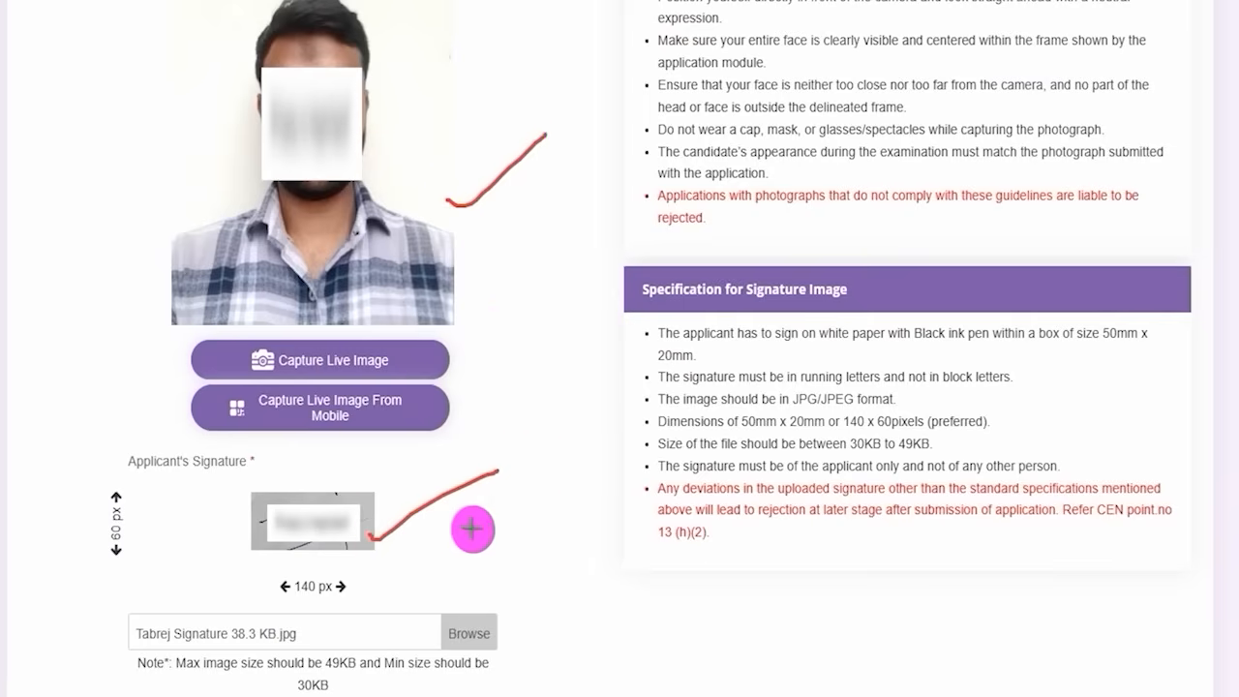
pyautogui.scroll(-2, 690, 368)
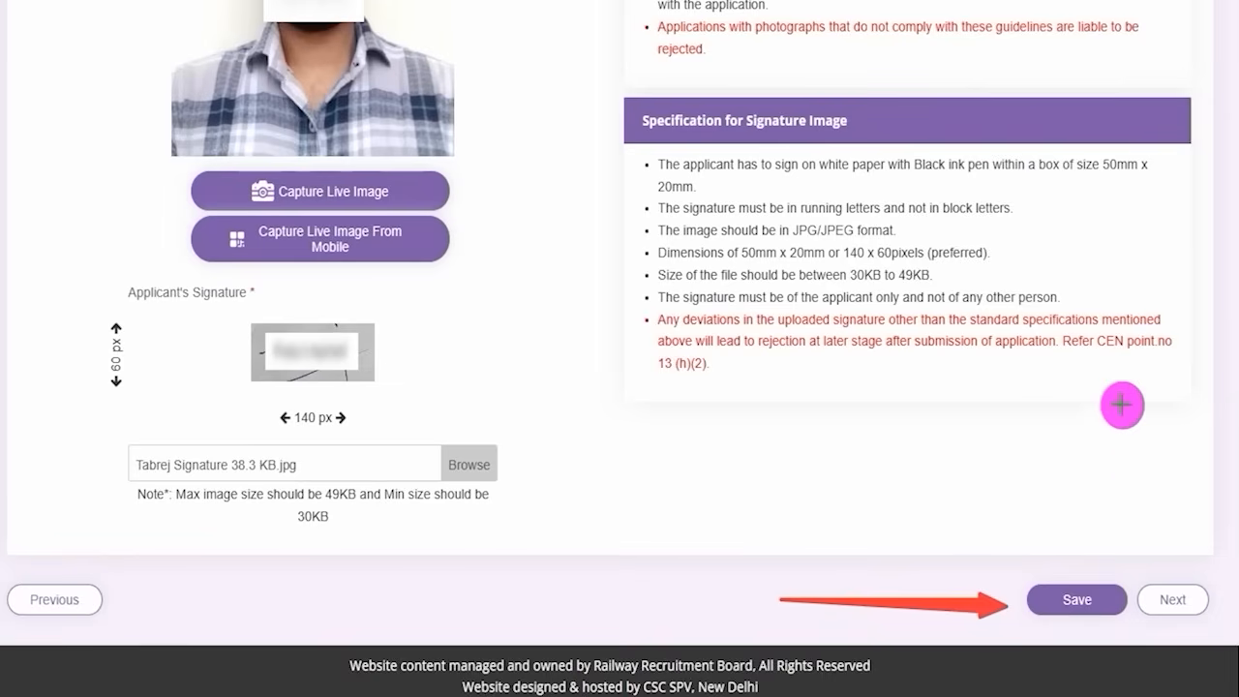
pyautogui.click(1173, 599)
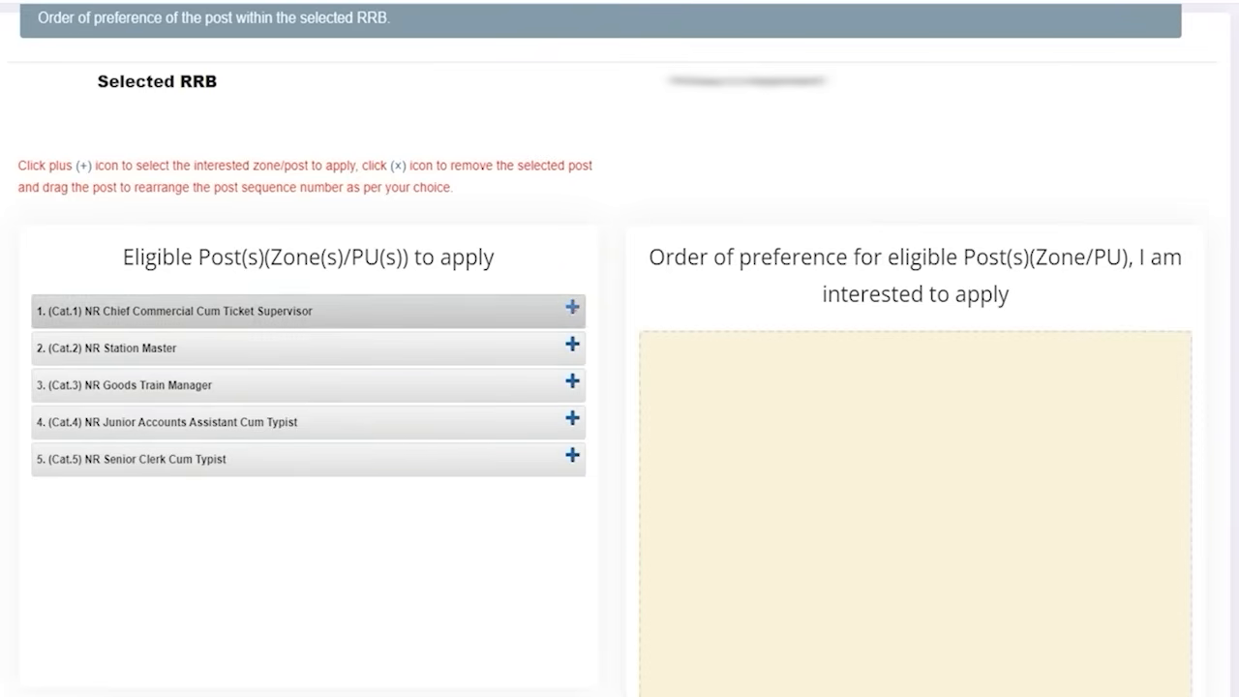
# - Add all five NR posts to the preference order as Cat.1, Cat.5, Cat.4, Cat.3 and Cat.2
pyautogui.click(573, 308)
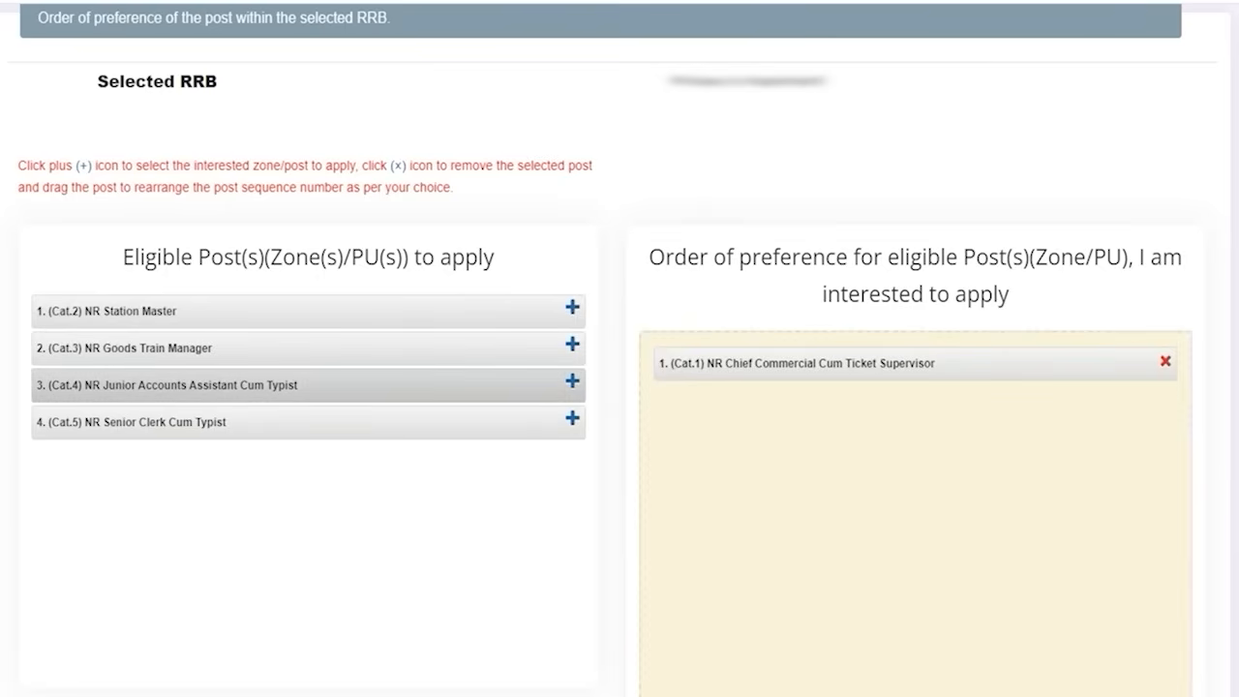
pyautogui.click(572, 418)
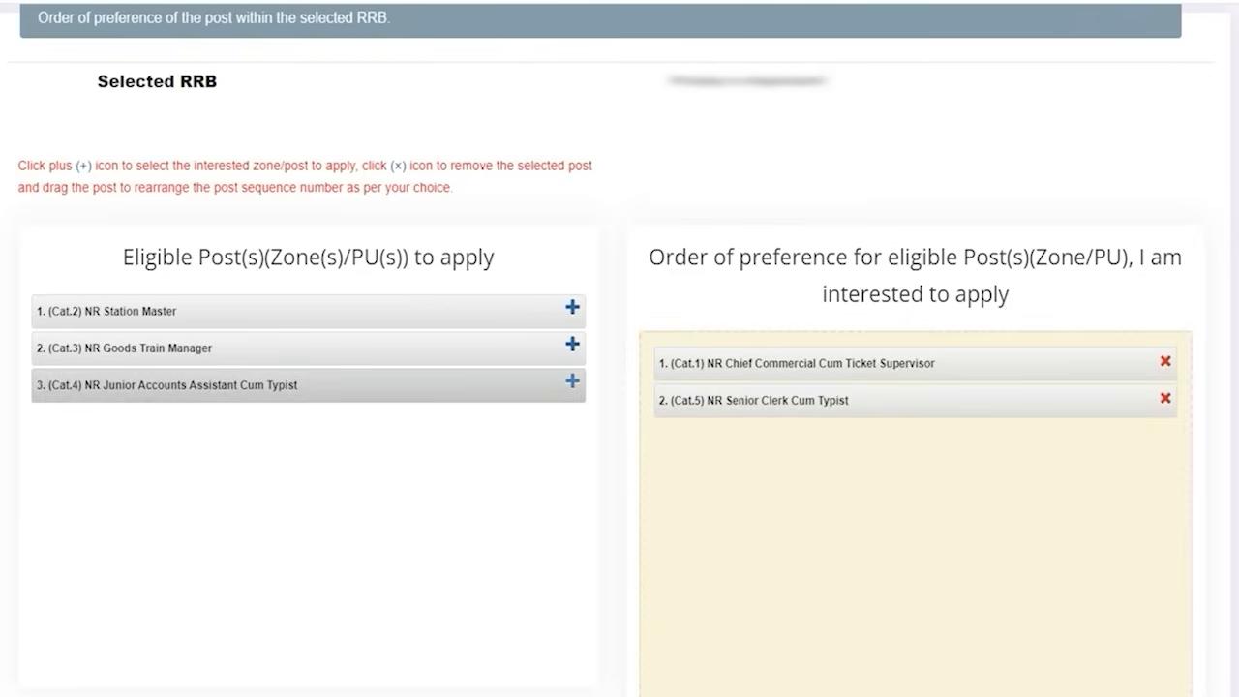
pyautogui.click(572, 380)
pyautogui.click(572, 344)
pyautogui.click(572, 307)
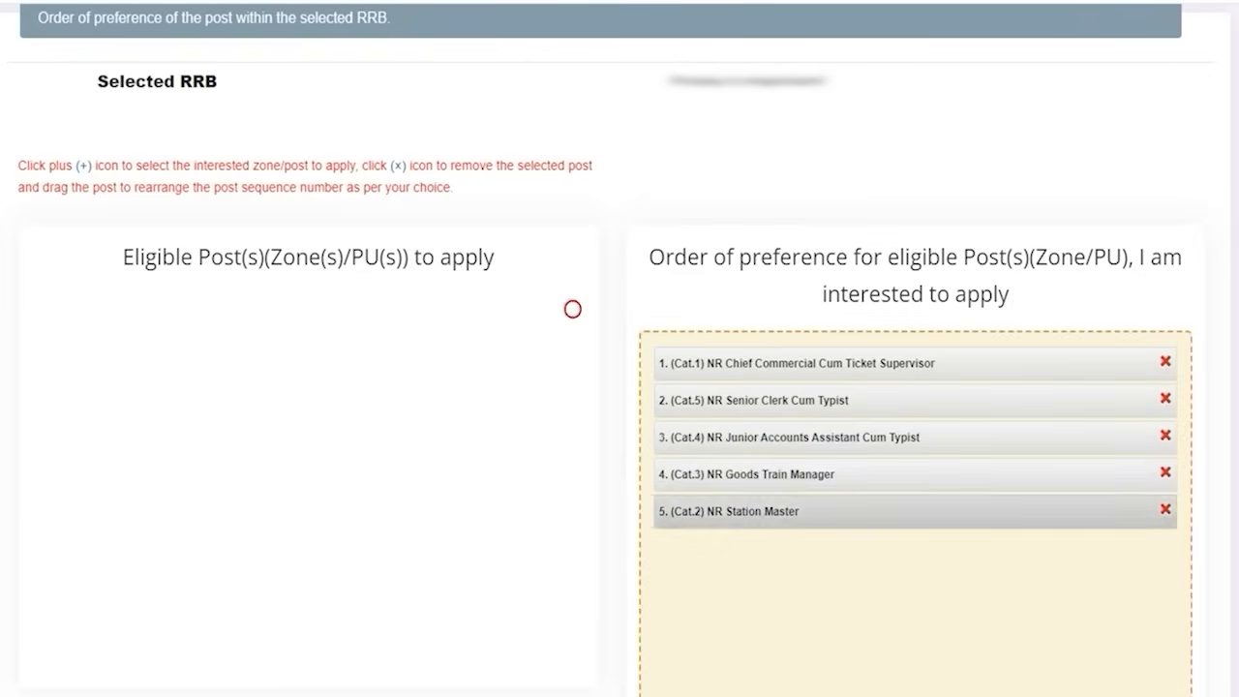
# - Mark the post preference confirmation, eligibility declaration, place field, save and preview options, and open the application preview
pyautogui.scroll(-6, 50, 144)
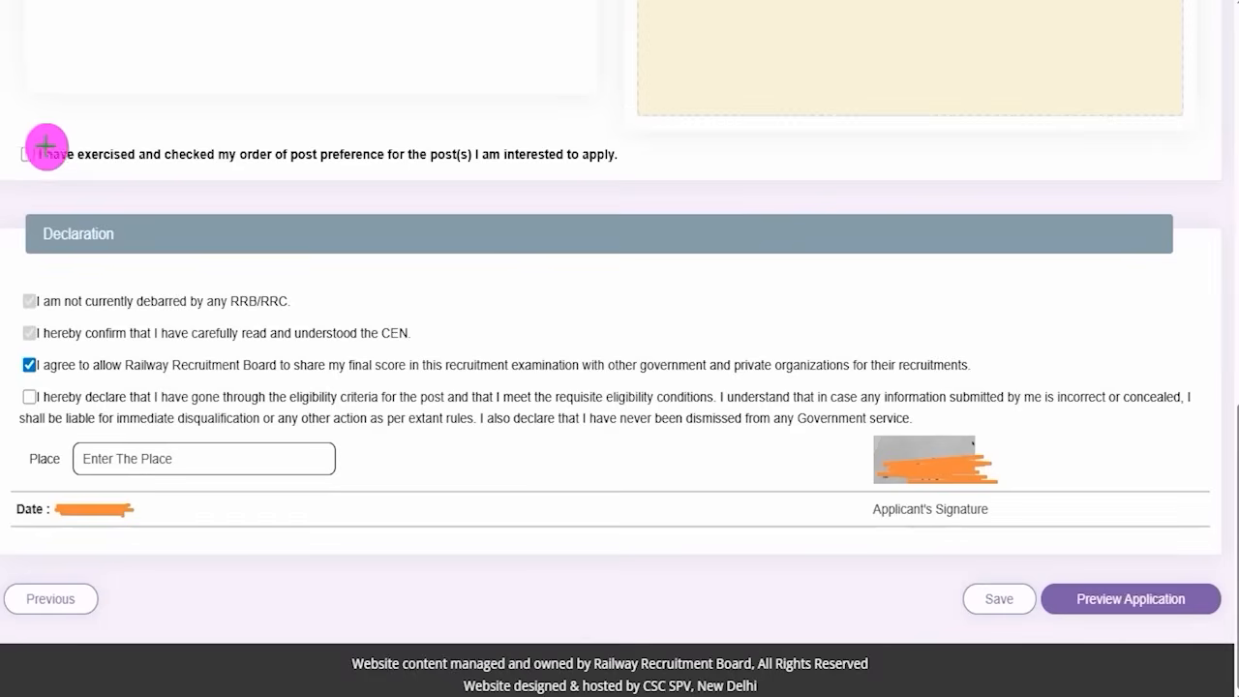
pyautogui.moveTo(162, 270); pyautogui.dragTo(258, 199)
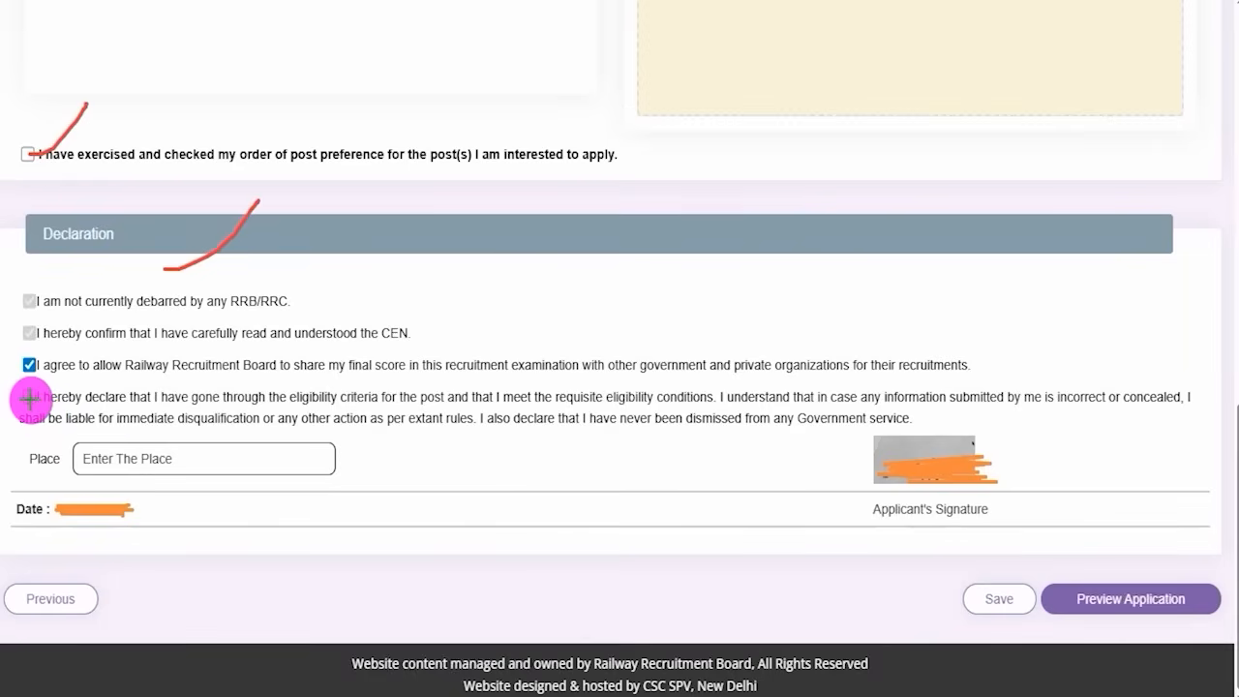
pyautogui.moveTo(30, 398); pyautogui.dragTo(72, 361)
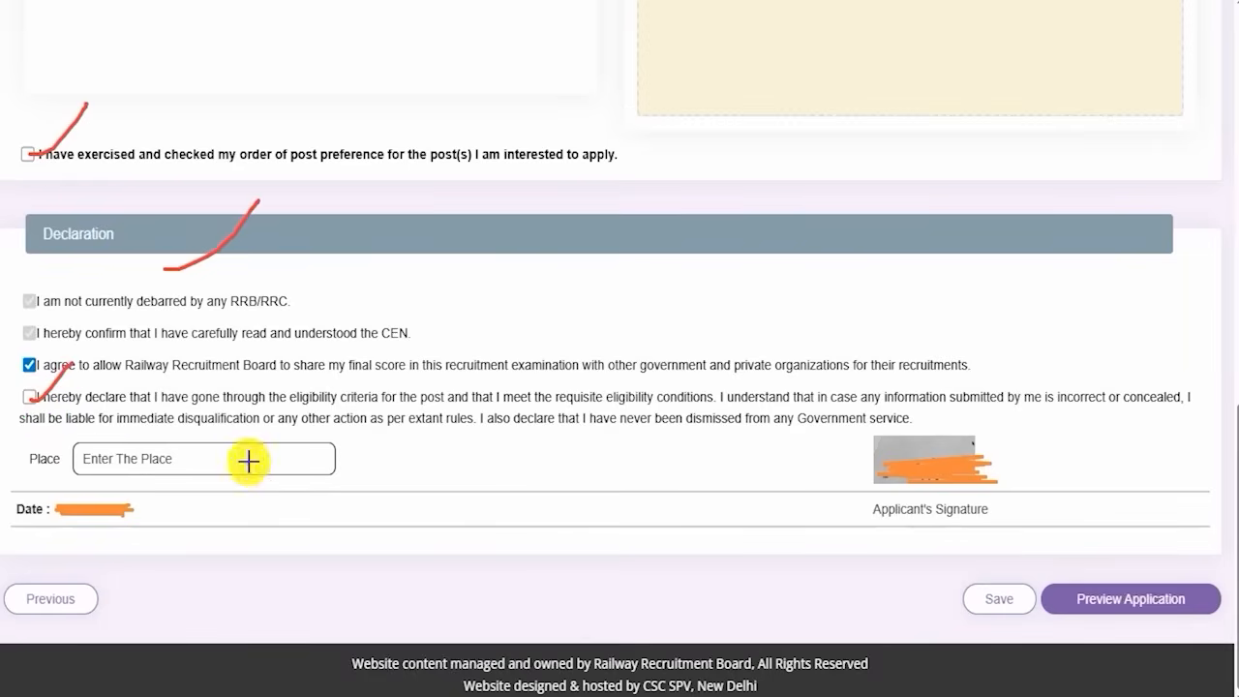
pyautogui.moveTo(247, 462); pyautogui.dragTo(317, 399)
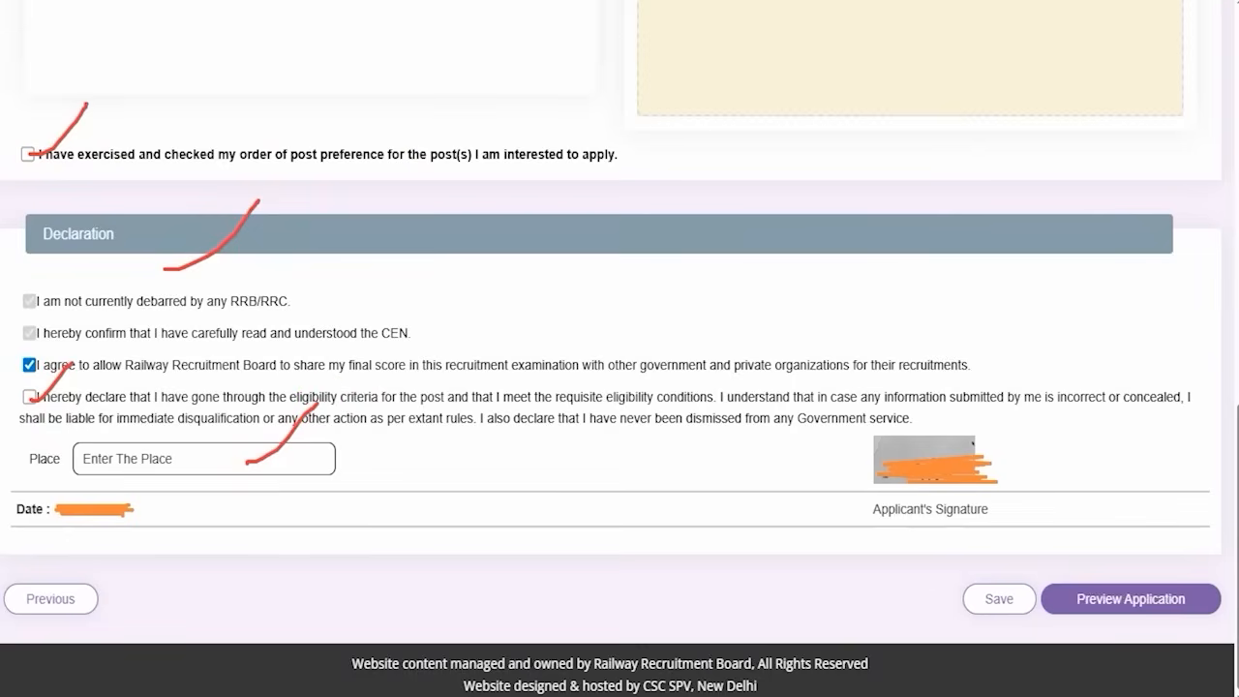
pyautogui.moveTo(662, 588); pyautogui.dragTo(946, 598)
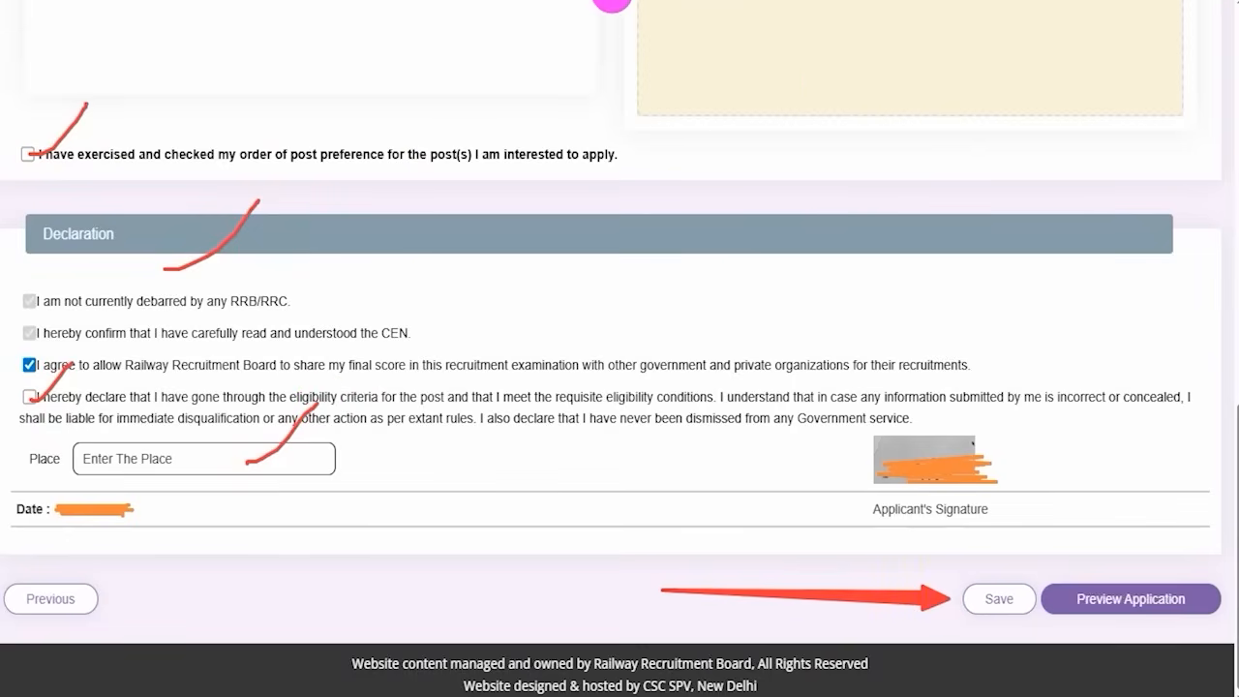
pyautogui.moveTo(1122, 363); pyautogui.dragTo(1138, 559)
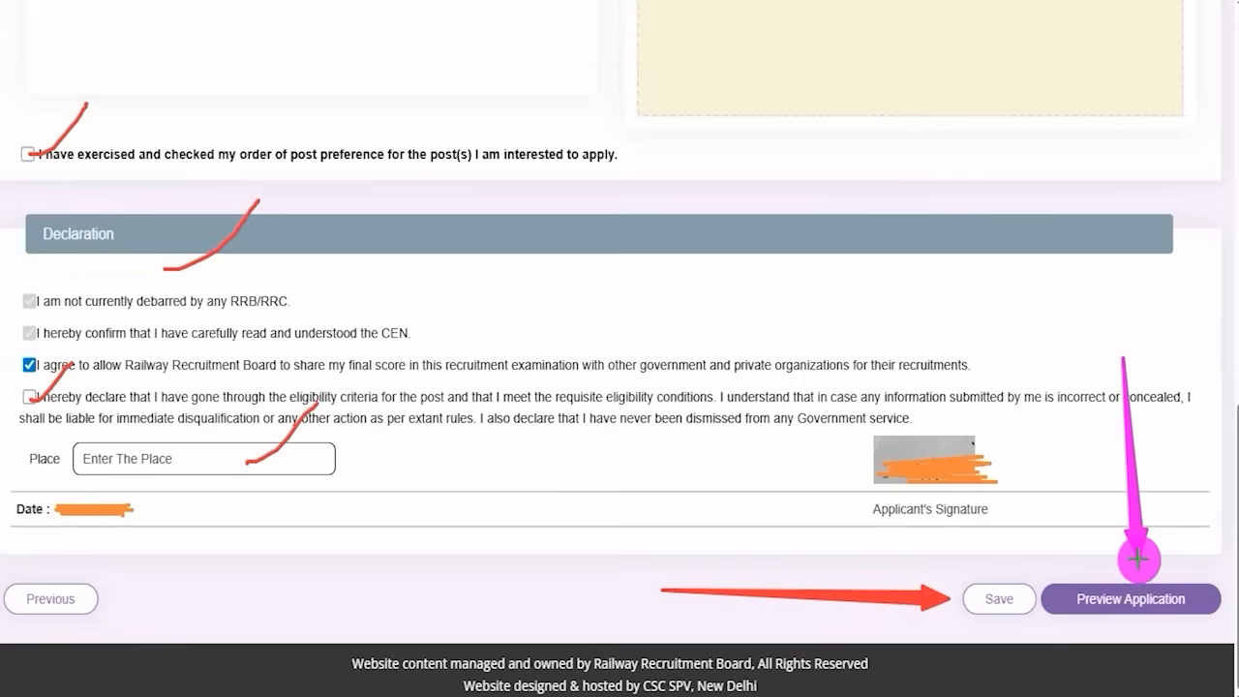
pyautogui.click(1165, 585)
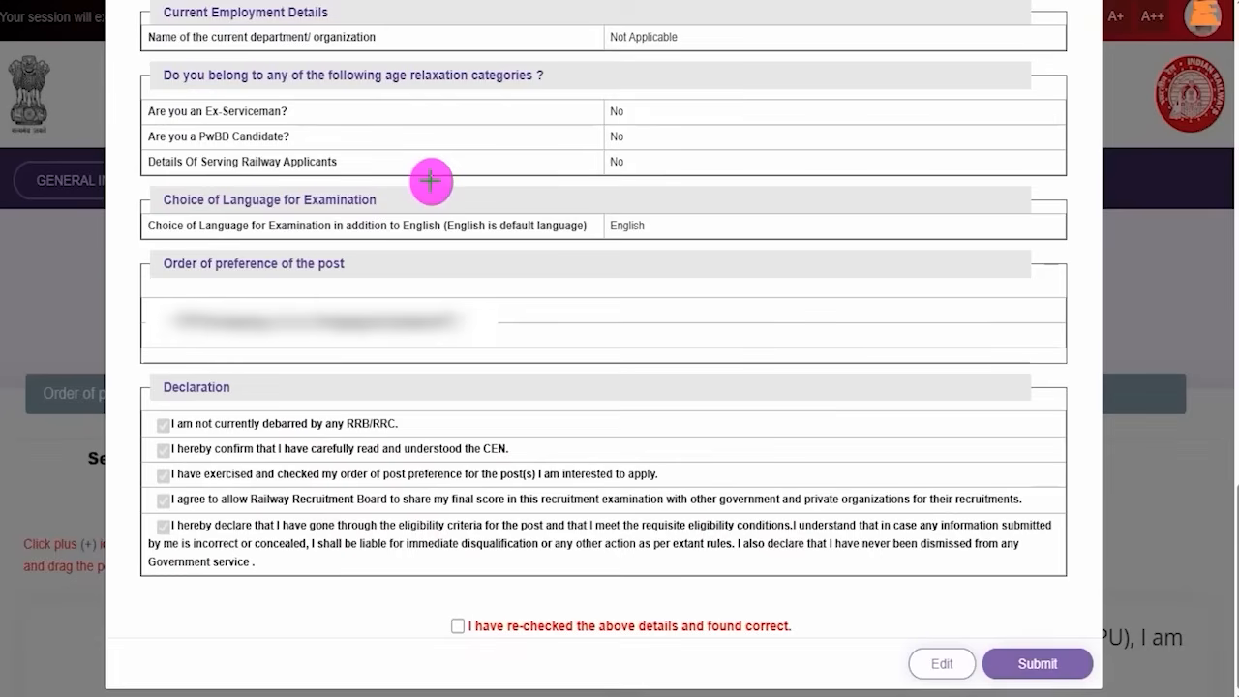
# - Mark the age relaxation, exam language, post preference and re-check entries and the edit option in the preview, and continue to the fee payment
pyautogui.moveTo(476, 118); pyautogui.dragTo(527, 85)
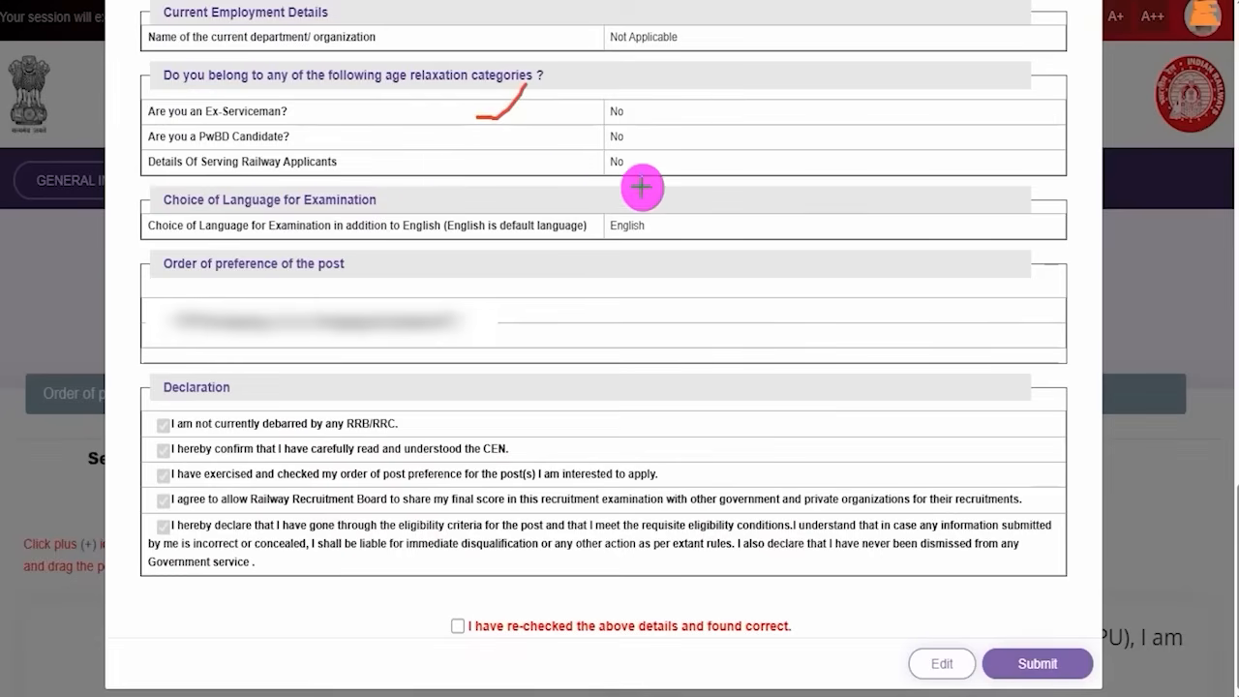
pyautogui.moveTo(468, 263); pyautogui.dragTo(535, 225)
pyautogui.moveTo(521, 345); pyautogui.dragTo(592, 306)
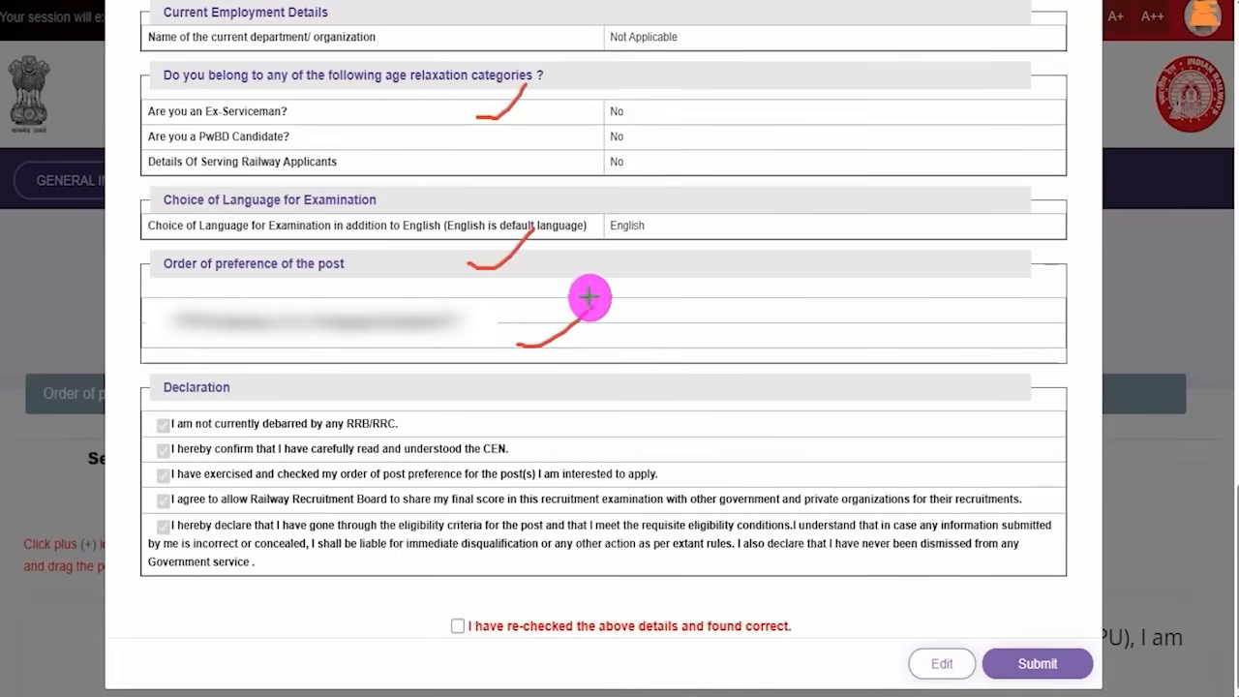
pyautogui.moveTo(462, 627); pyautogui.dragTo(500, 596)
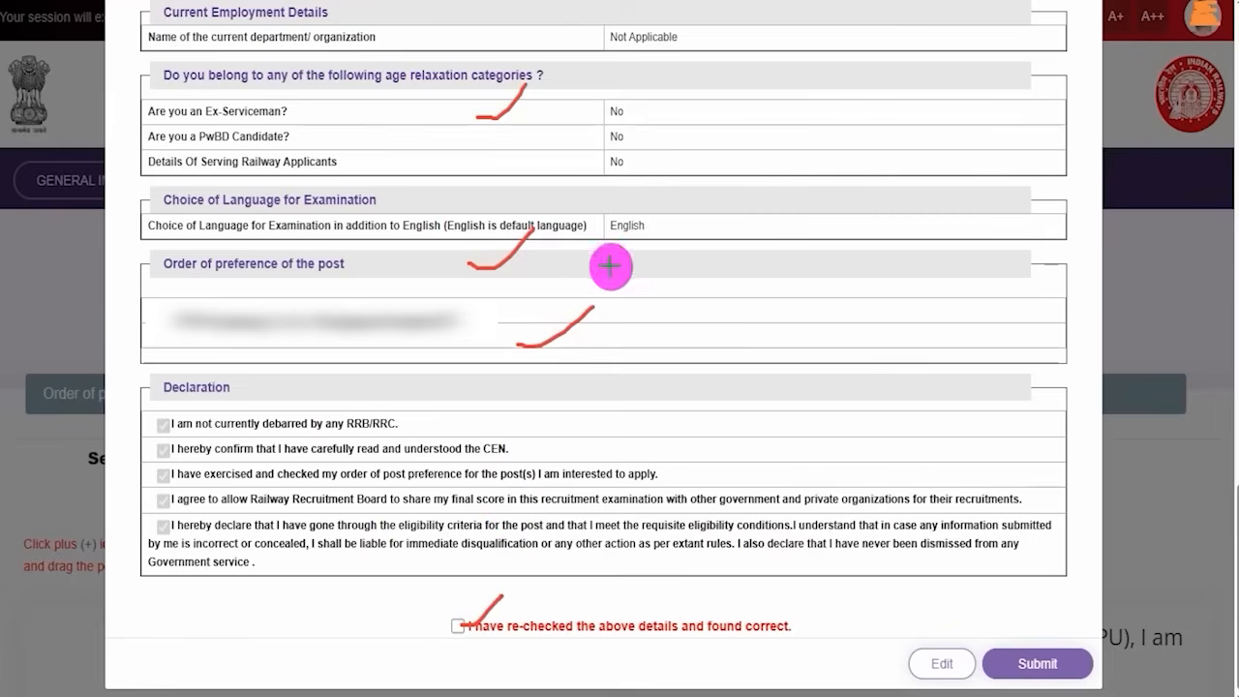
pyautogui.moveTo(711, 664); pyautogui.dragTo(892, 666)
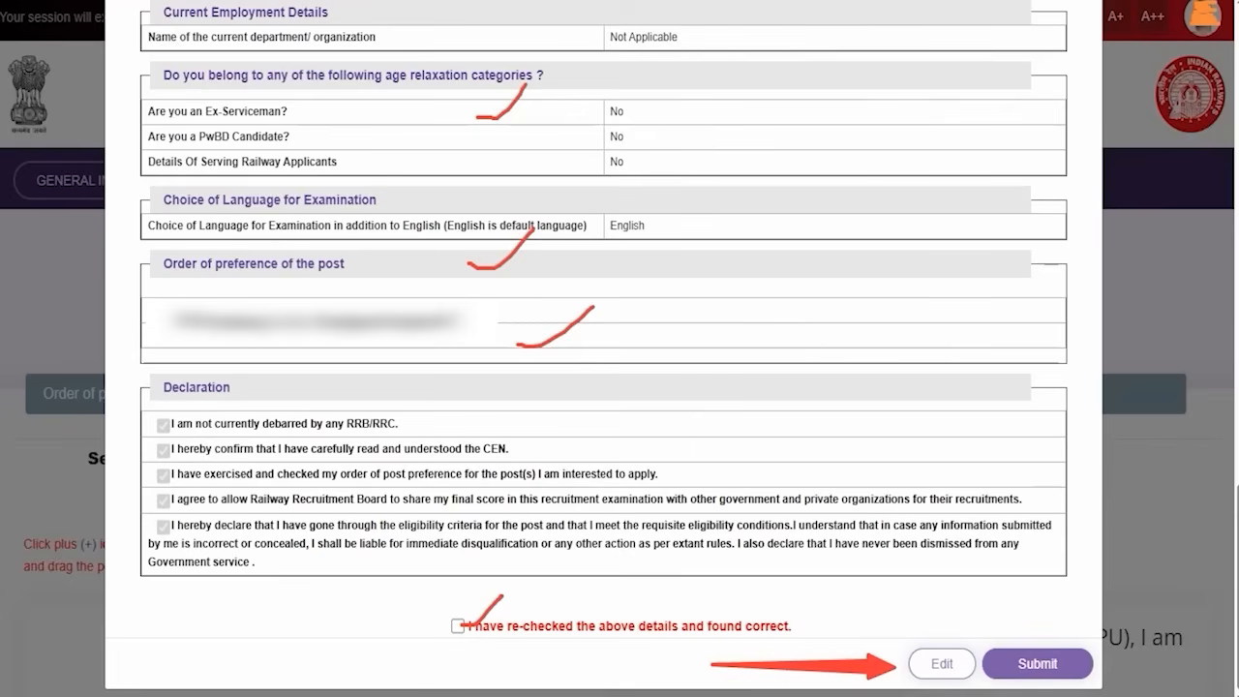
pyautogui.moveTo(1032, 392); pyautogui.dragTo(1032, 624)
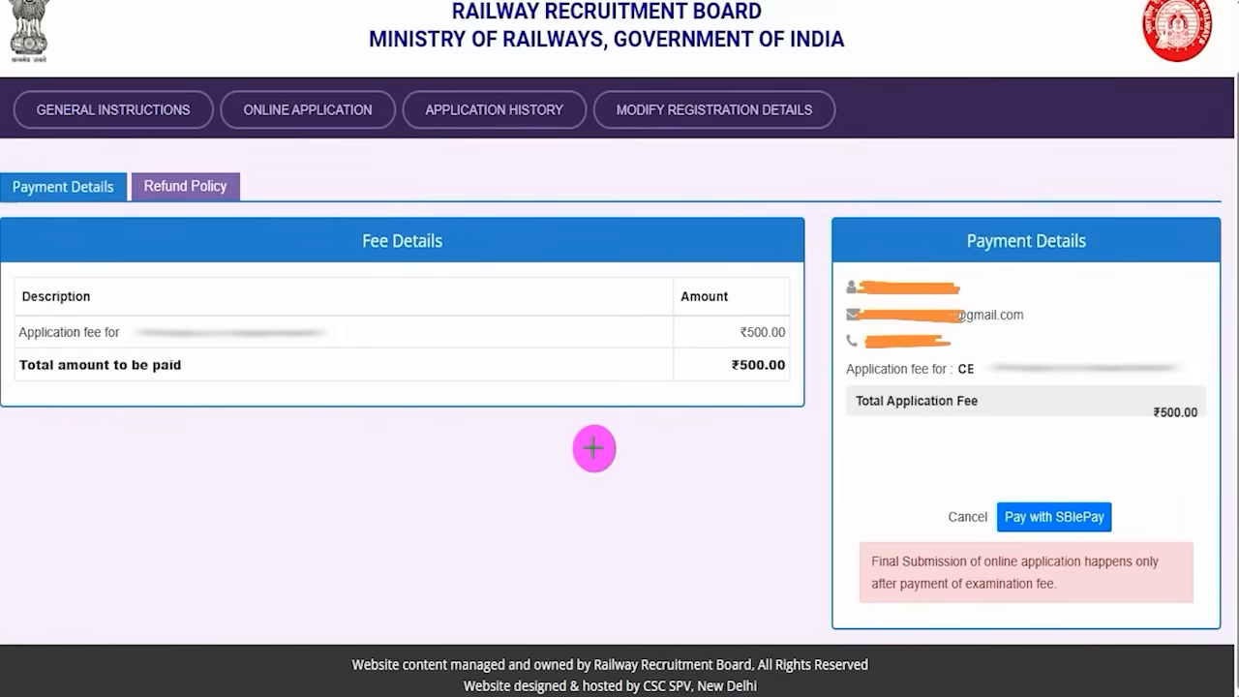
# - Mark the application fee and total amount to be paid, and proceed to payment with SBIePay
pyautogui.moveTo(687, 335); pyautogui.dragTo(731, 301)
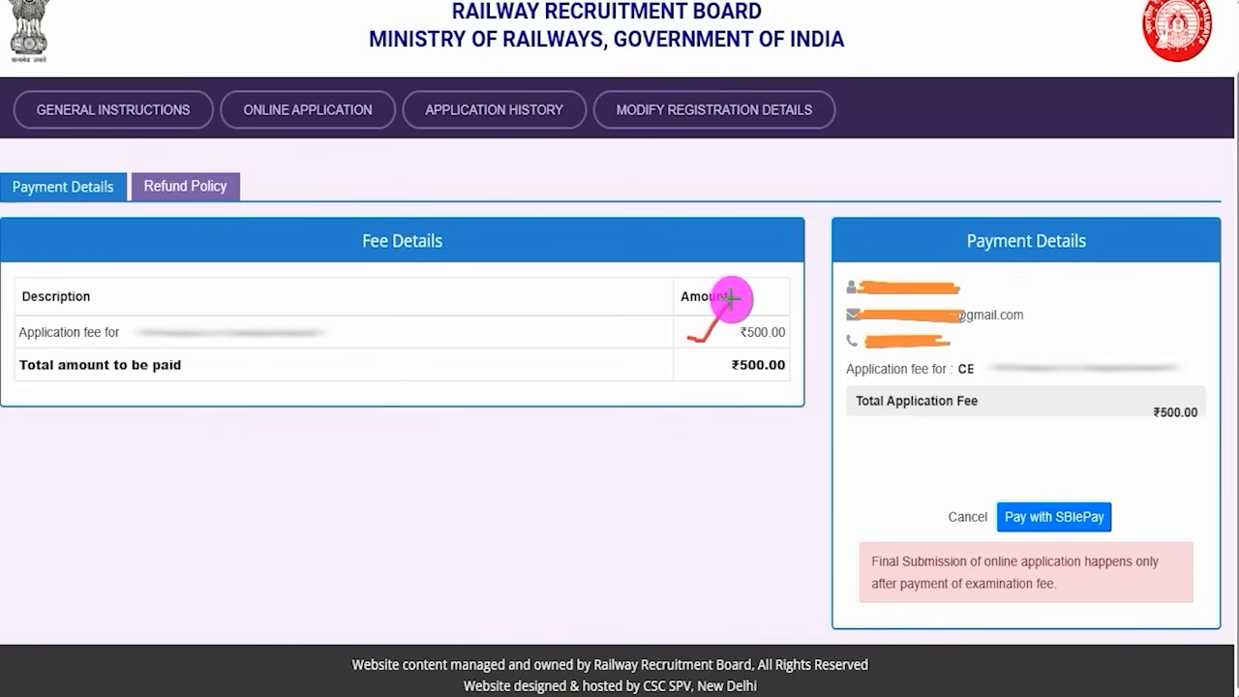
pyautogui.moveTo(666, 422); pyautogui.dragTo(739, 388)
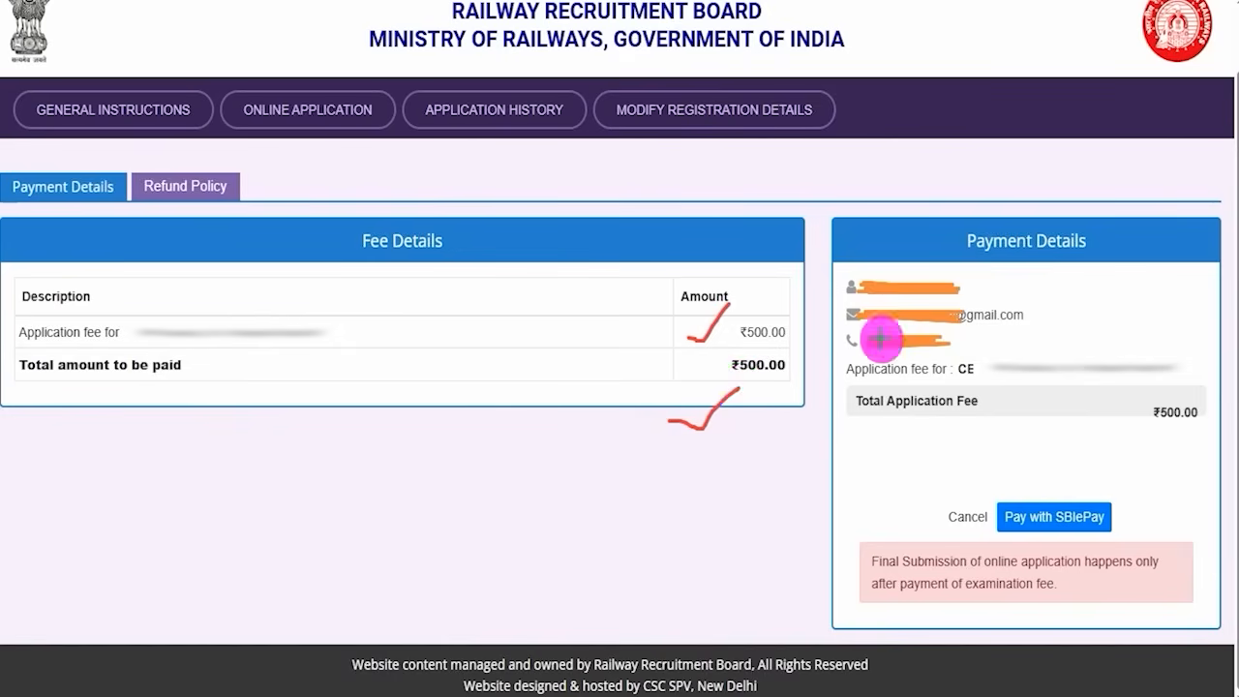
pyautogui.moveTo(972, 455)
pyautogui.mouseDown()
pyautogui.moveTo(1117, 514)
pyautogui.moveTo(1139, 554)
pyautogui.mouseUp()
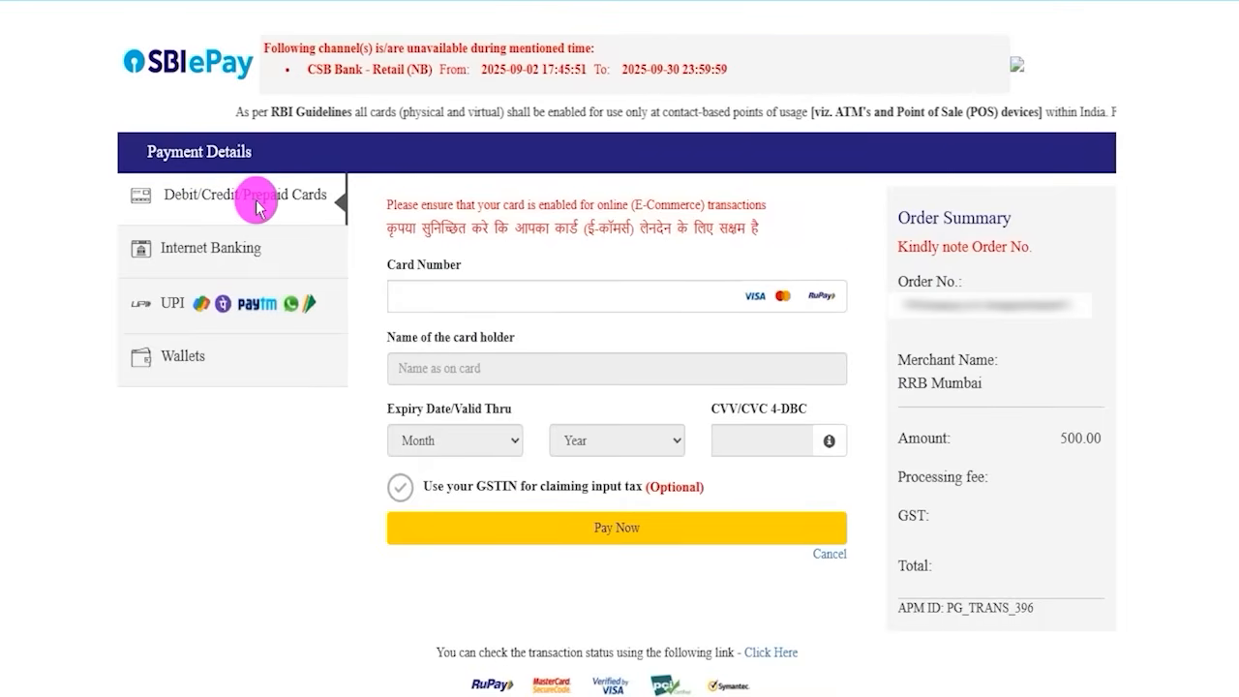
# - Look through the Internet Banking, UPI and Wallets payment methods and choose UPI
pyautogui.click(235, 254)
pyautogui.click(198, 300)
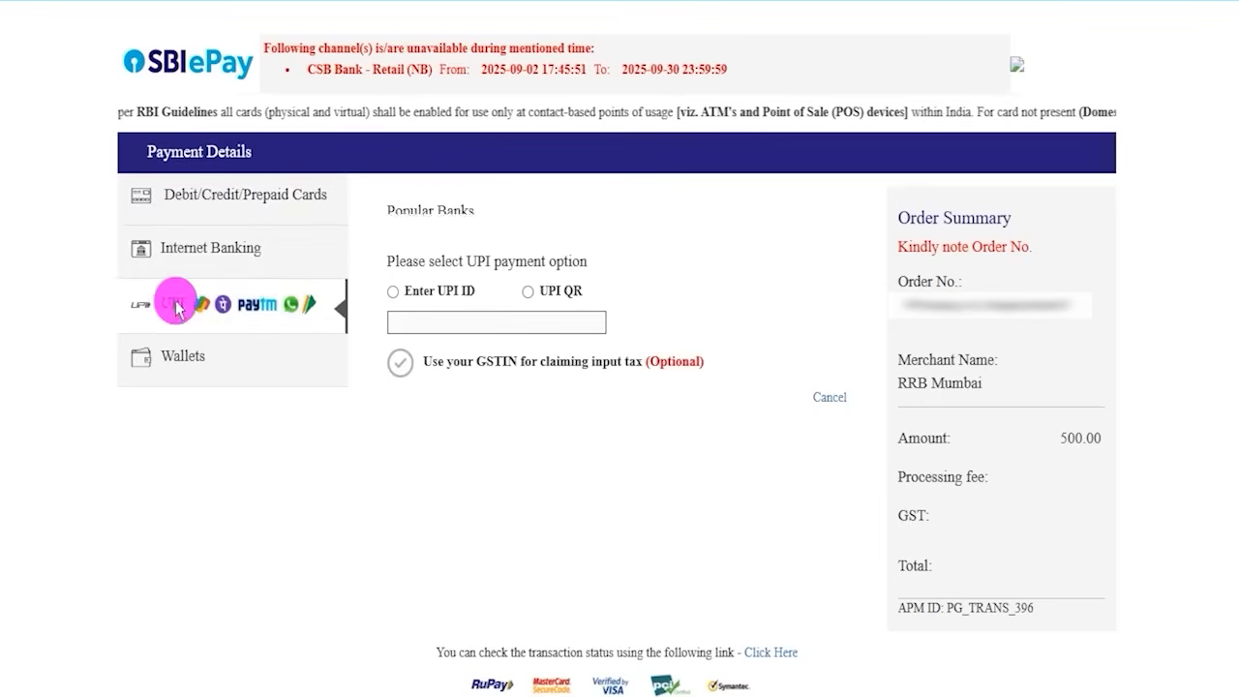
pyautogui.click(173, 364)
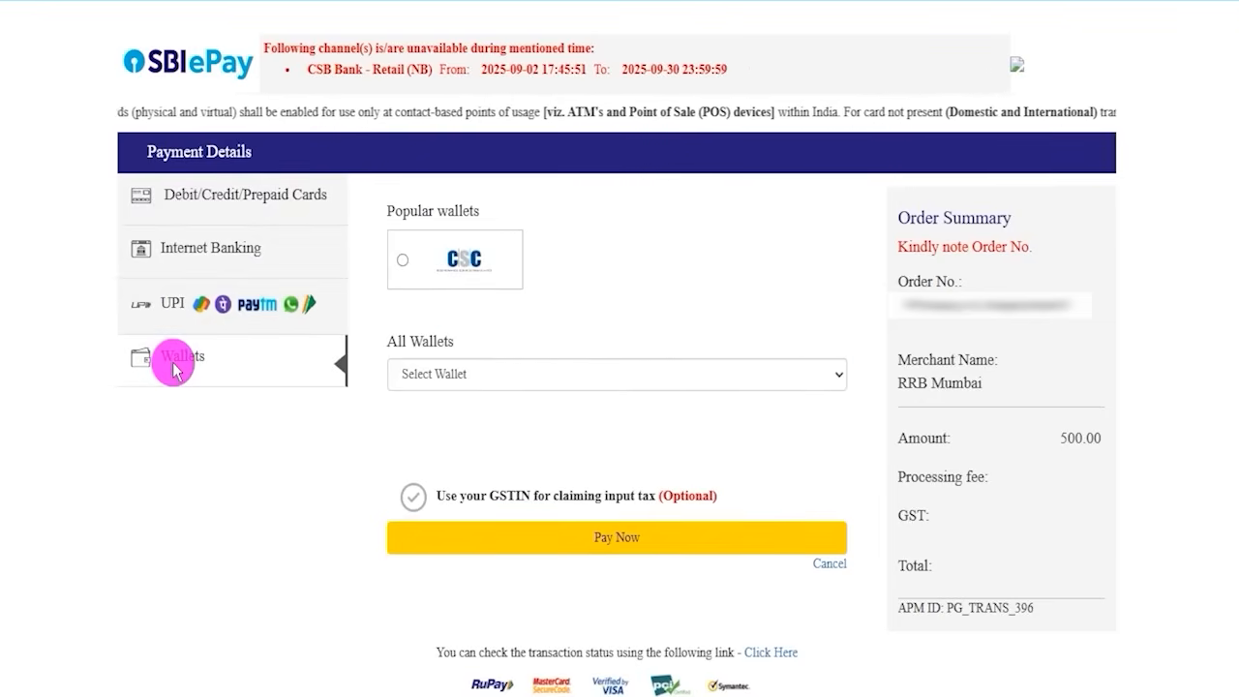
pyautogui.click(172, 310)
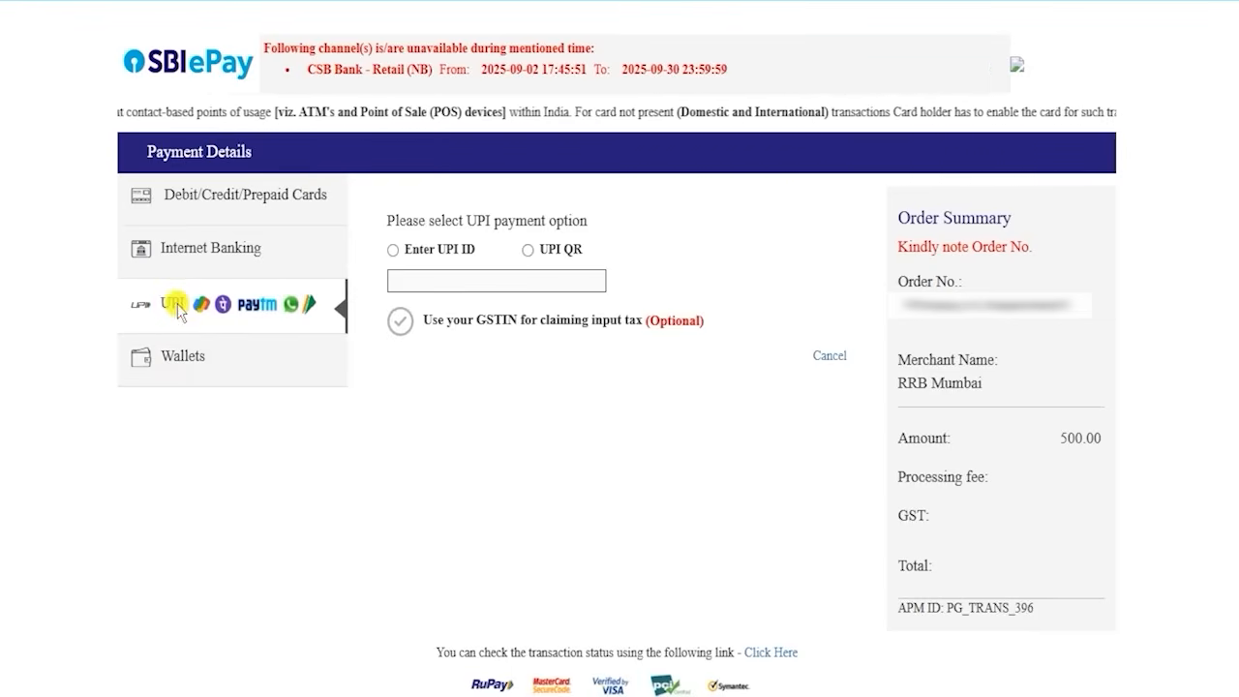
# - Show payment by UPI ID, mark the ID entry field and the validation option, and clear the marks
pyautogui.click(511, 253)
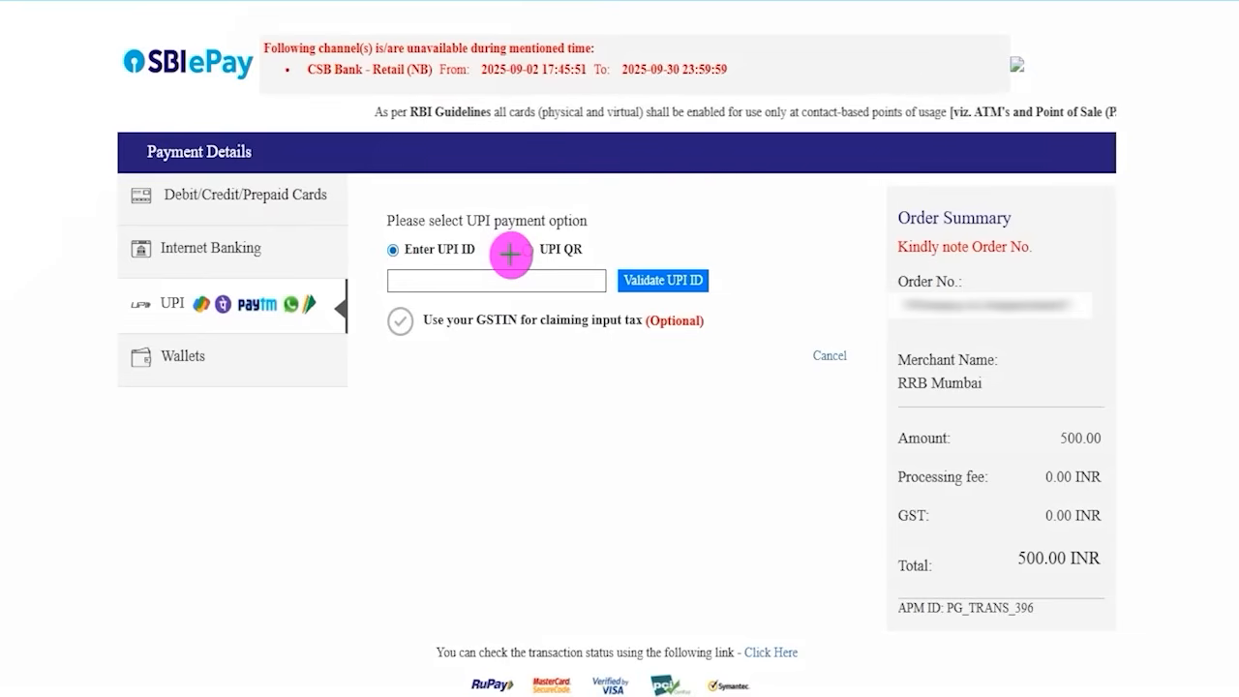
pyautogui.moveTo(438, 281); pyautogui.dragTo(472, 259)
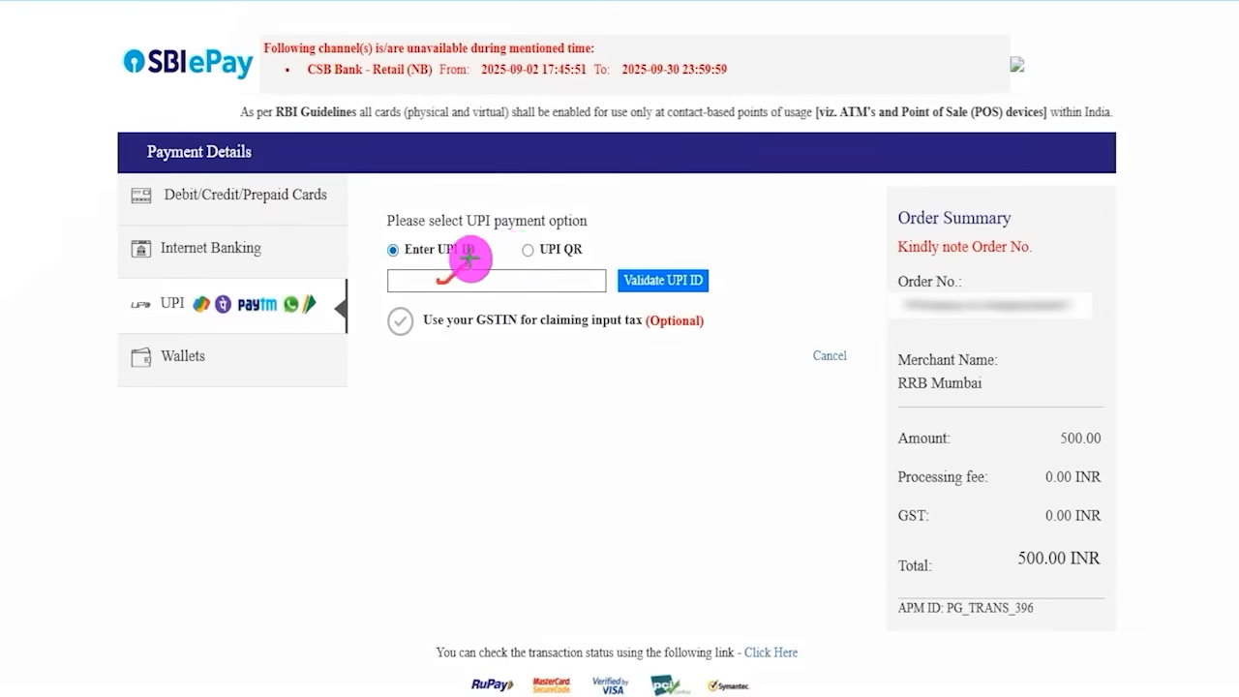
pyautogui.moveTo(714, 282); pyautogui.dragTo(747, 244)
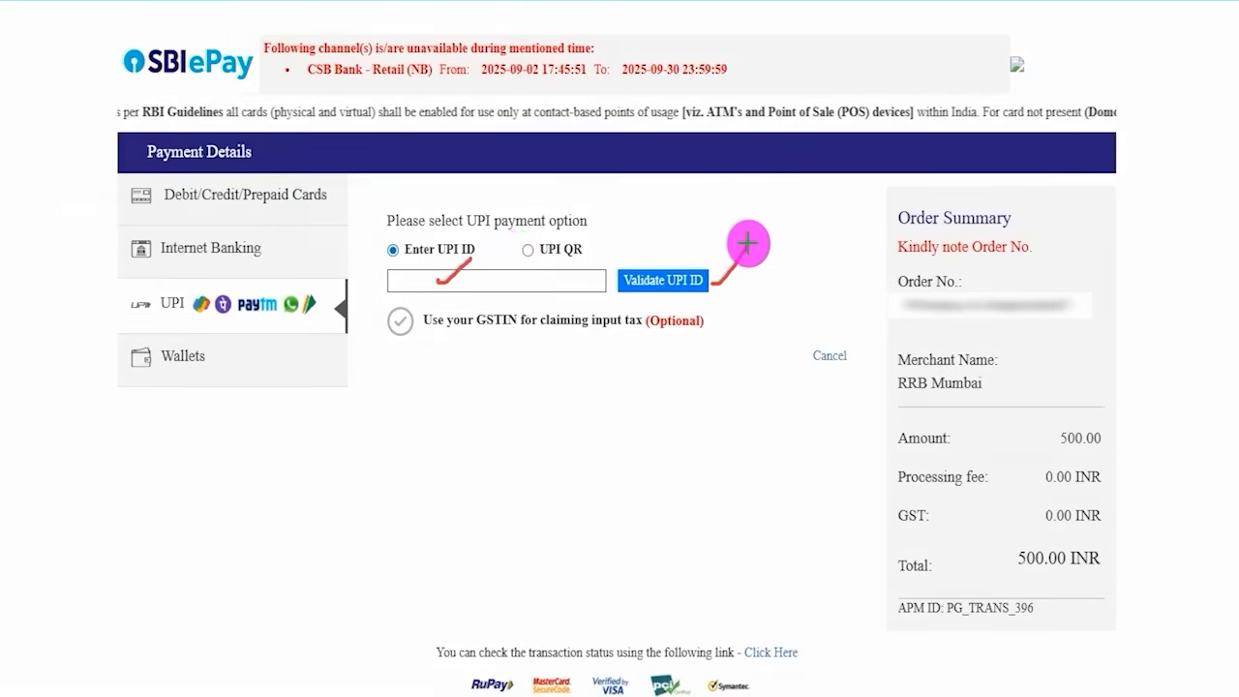
pyautogui.press('Escape')
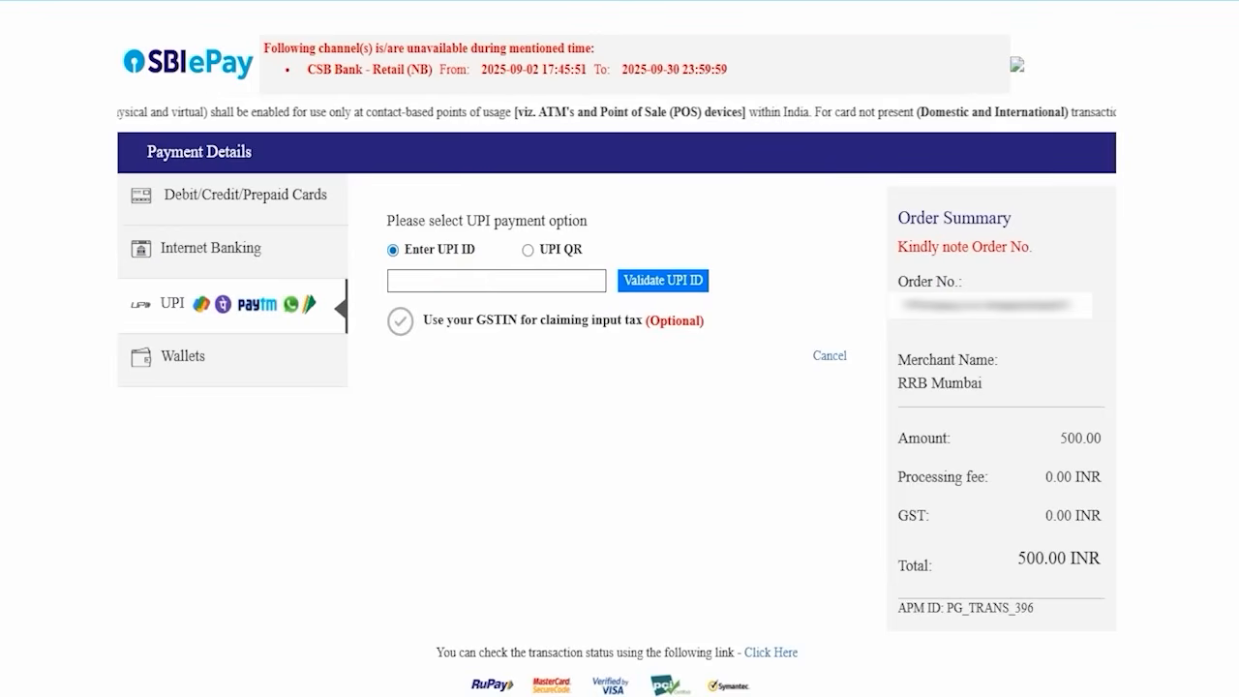
# - Choose UPI QR as the payment option, start the payment and mark the QR code for scanning
pyautogui.click(527, 250)
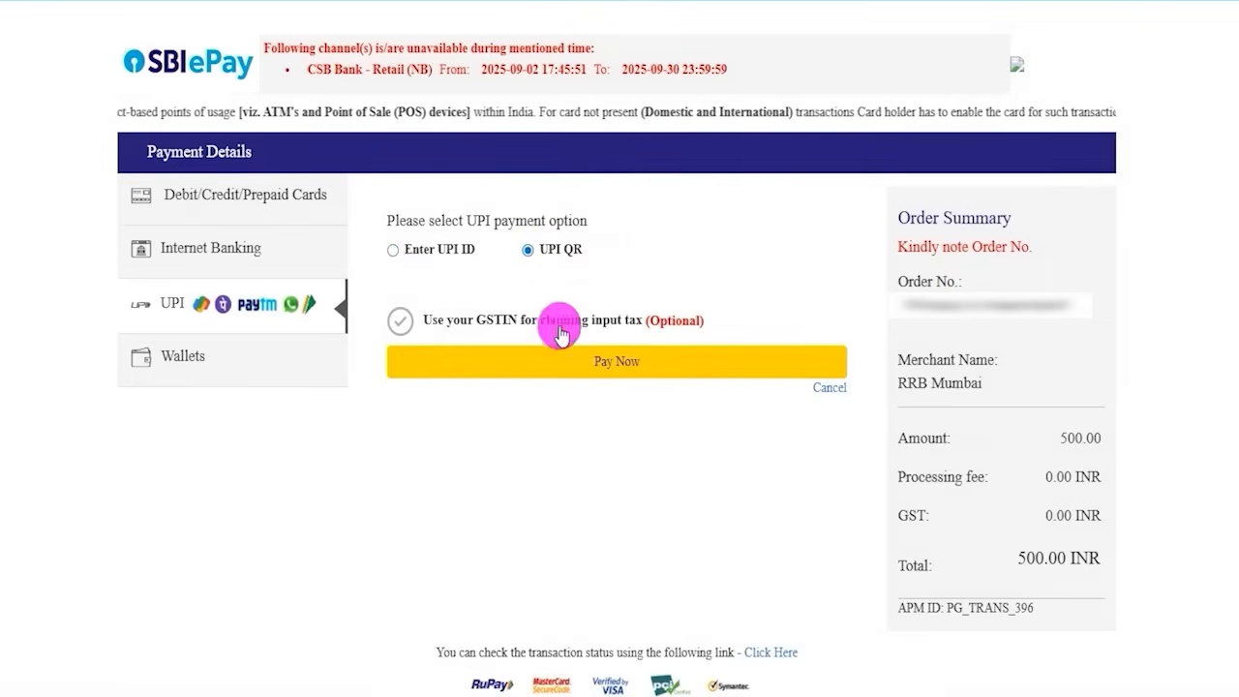
pyautogui.click(621, 368)
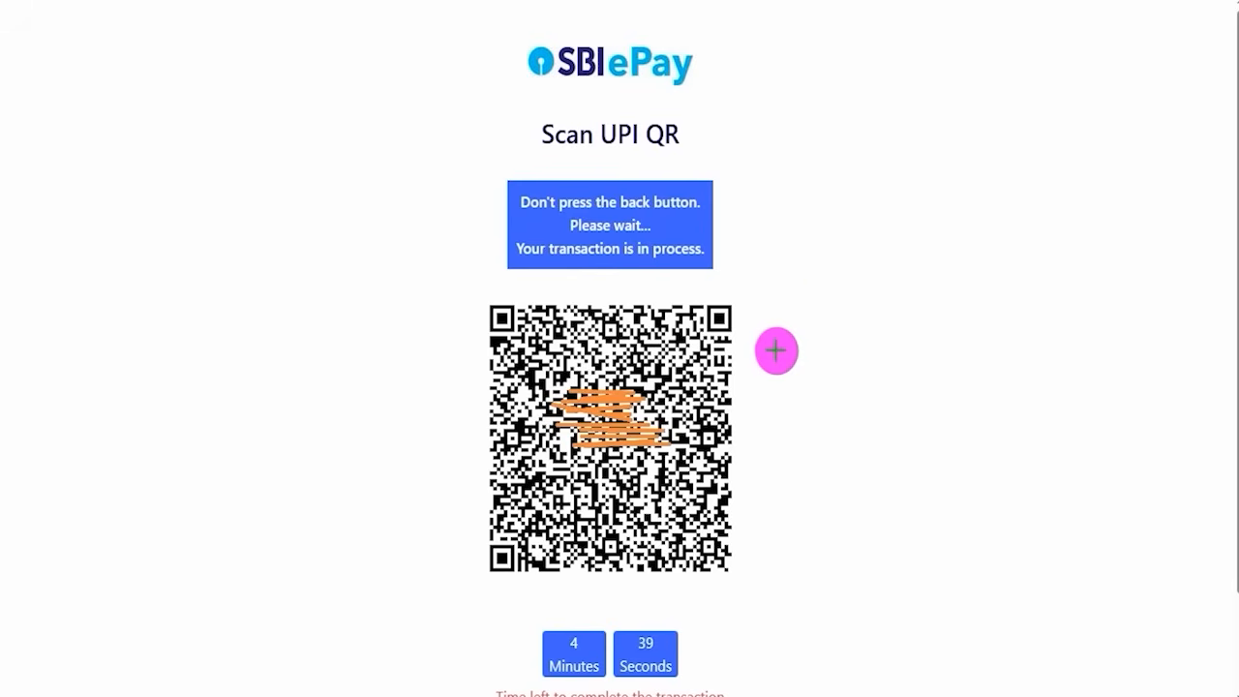
pyautogui.moveTo(776, 350); pyautogui.dragTo(860, 251)
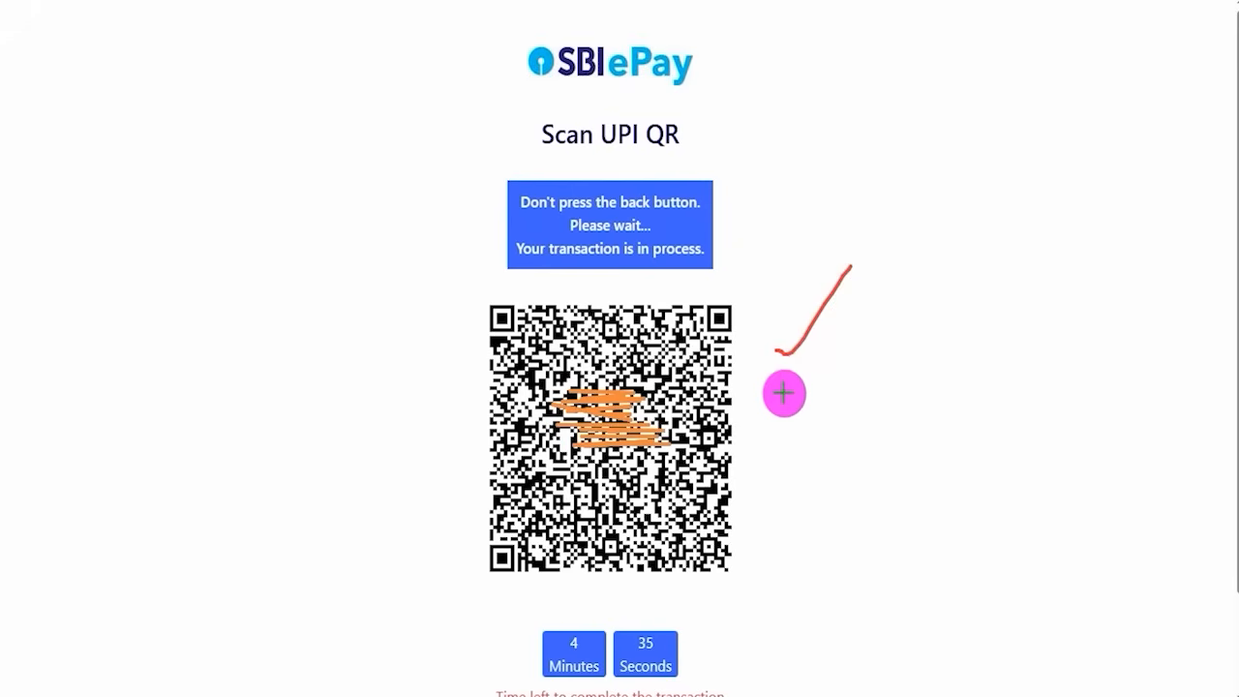
pyautogui.moveTo(778, 391); pyautogui.dragTo(861, 332)
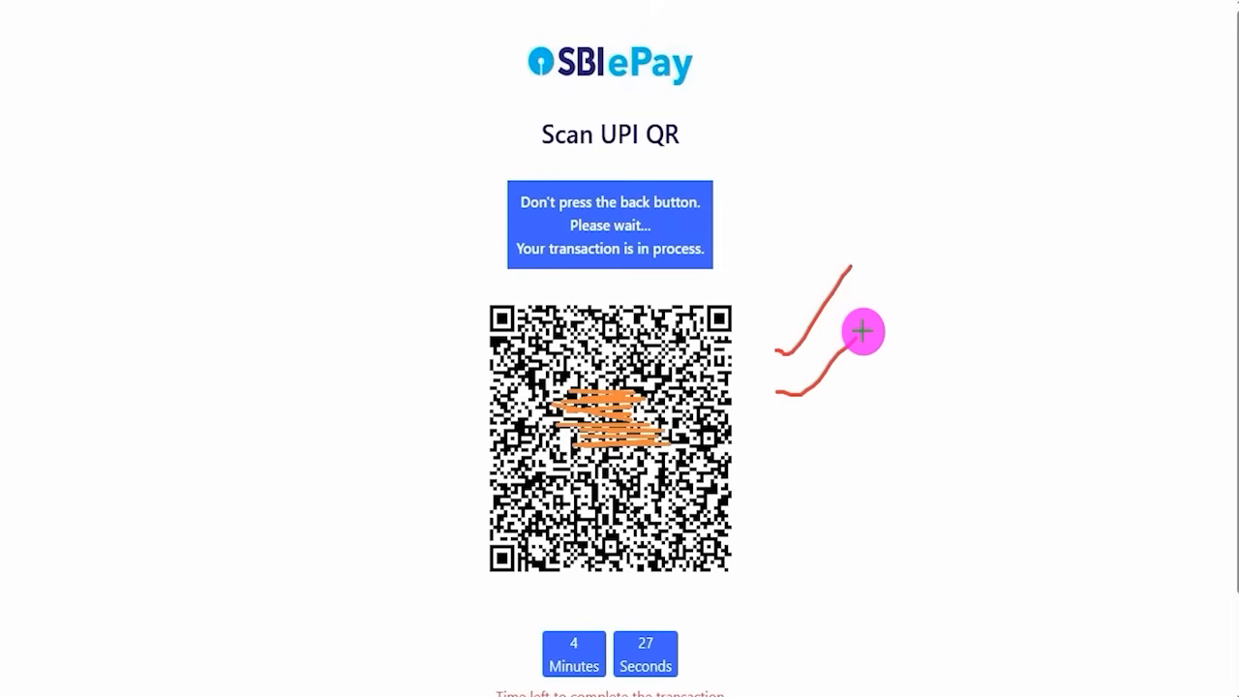
pyautogui.moveTo(801, 436)
pyautogui.mouseDown()
pyautogui.moveTo(824, 432)
pyautogui.moveTo(877, 362)
pyautogui.mouseUp()
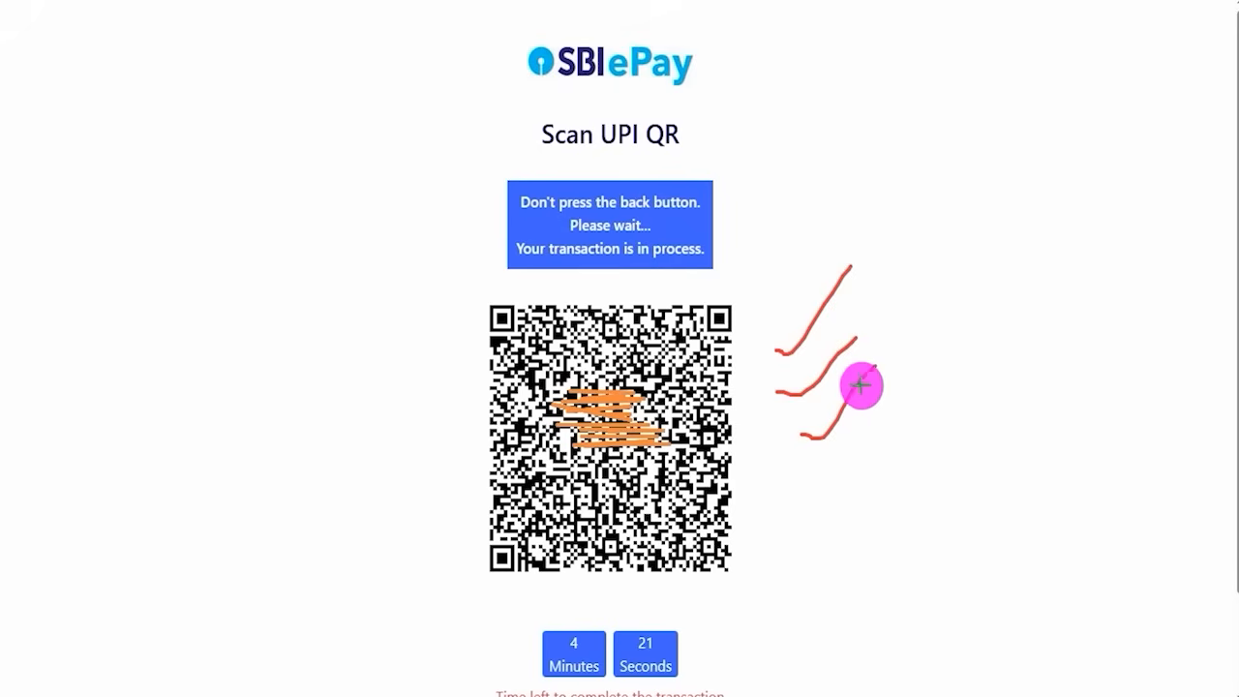
pyautogui.moveTo(789, 472); pyautogui.dragTo(911, 407)
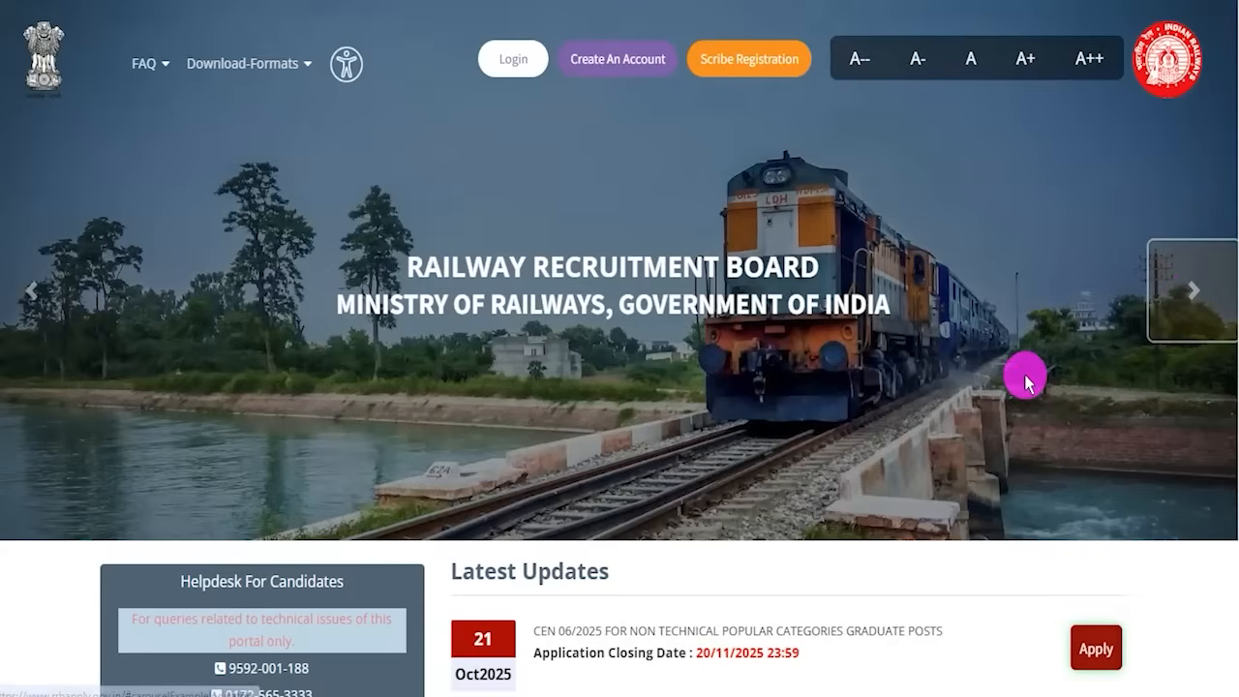
pyautogui.click(1194, 296)
pyautogui.click(1193, 295)
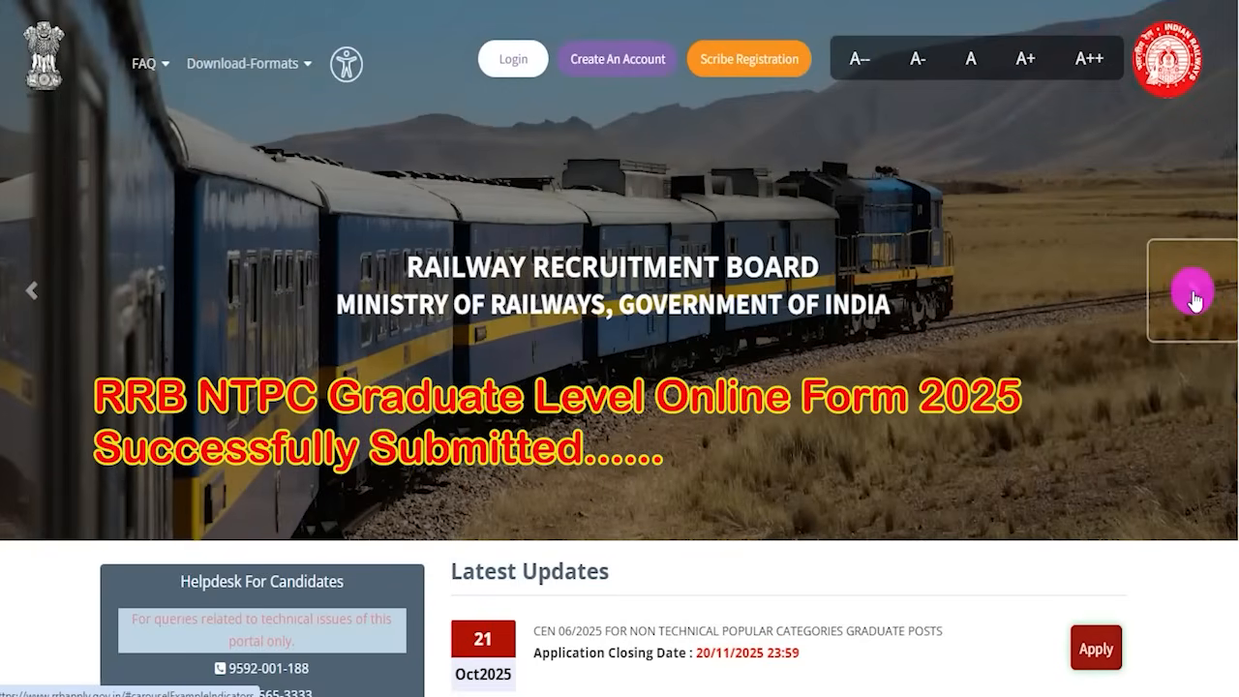
pyautogui.click(1193, 295)
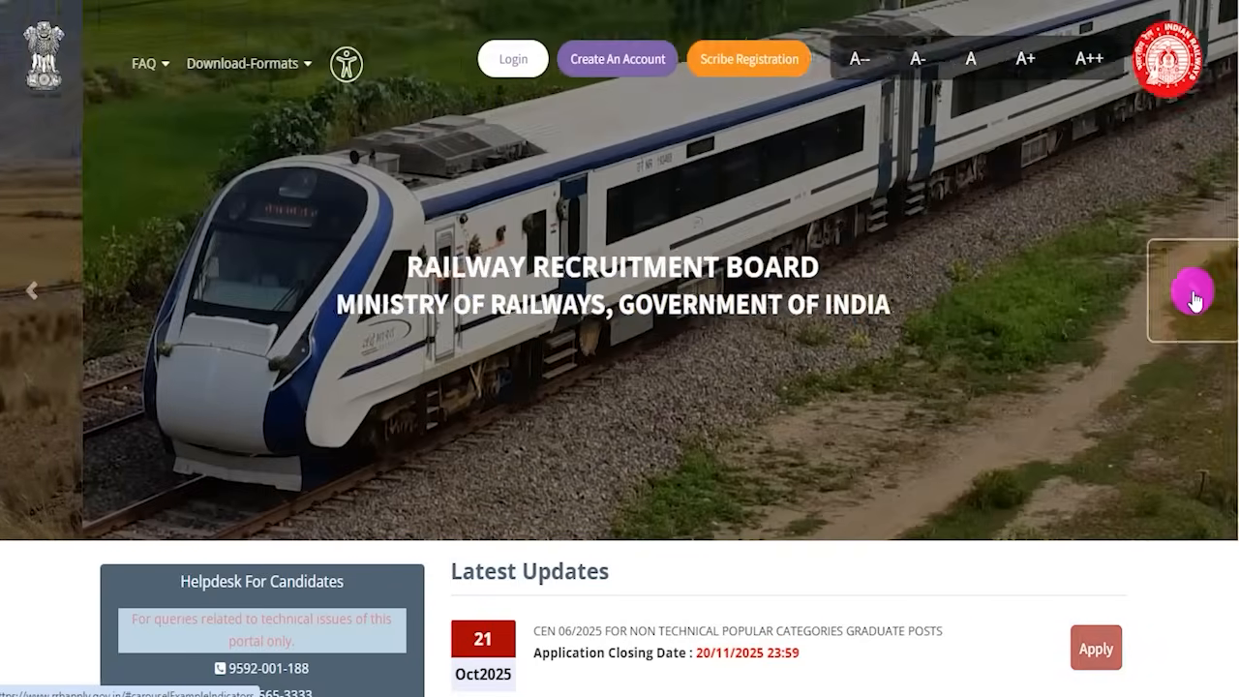